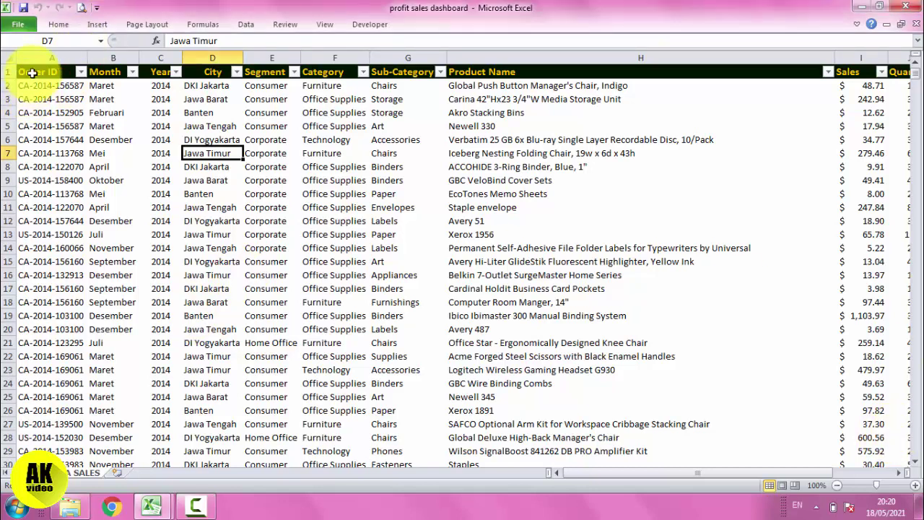
Step: Inspect the sales table by selecting the Month, Year, City and Segment headers
mouse_move(32, 72)
mouse_down()
mouse_move(881, 81)
mouse_move(841, 167)
mouse_up()
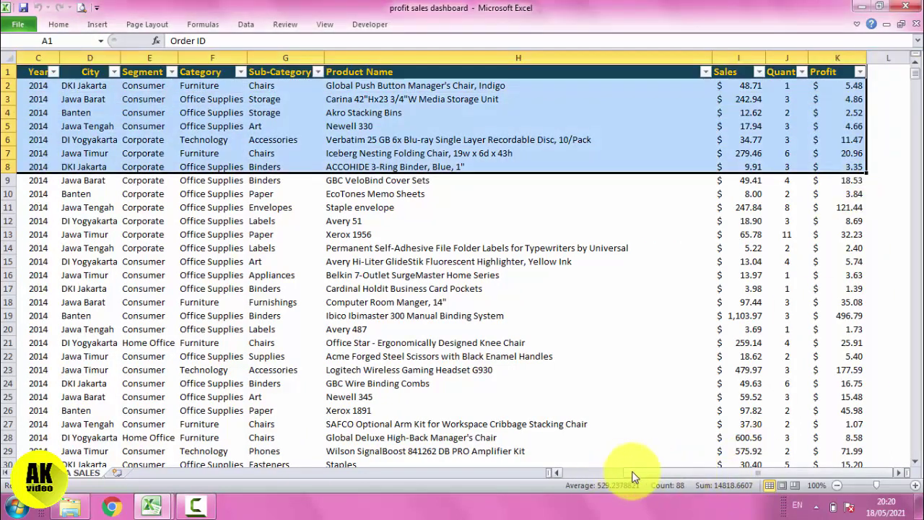
drag(625, 474, 568, 478)
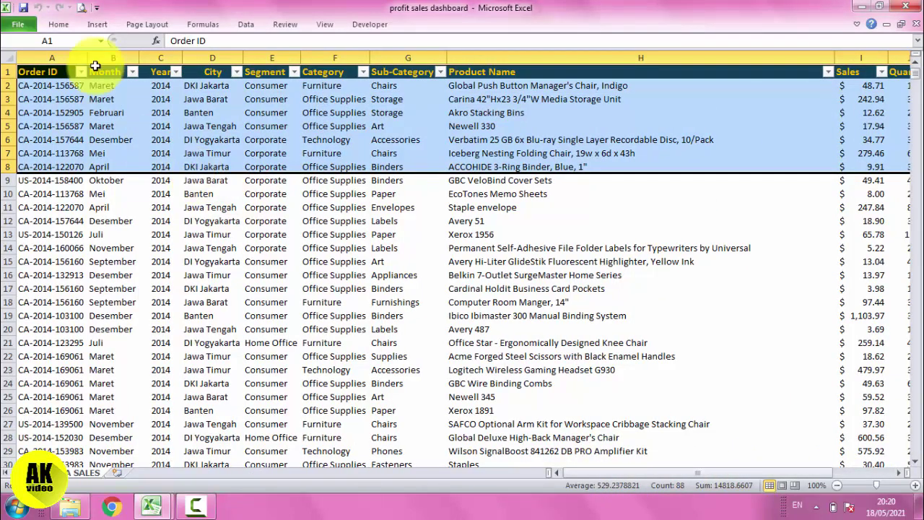
click(44, 73)
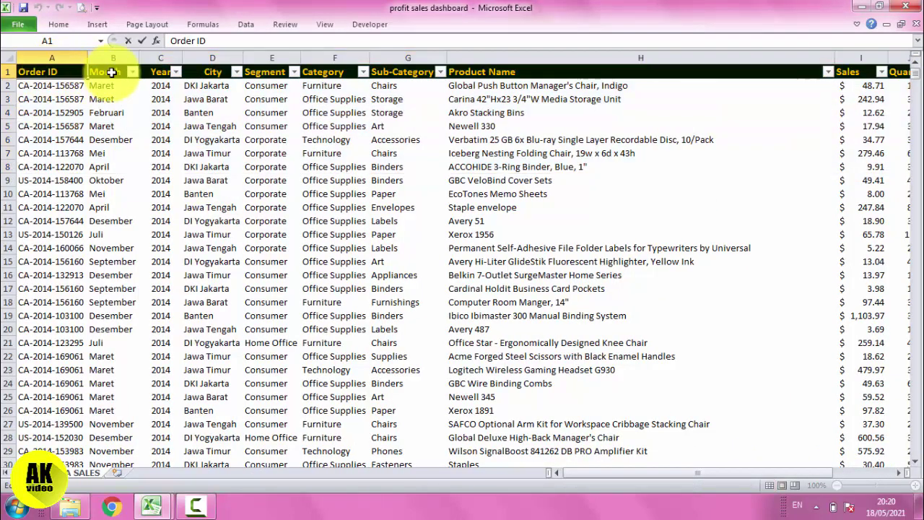
click(109, 72)
drag(112, 113, 128, 123)
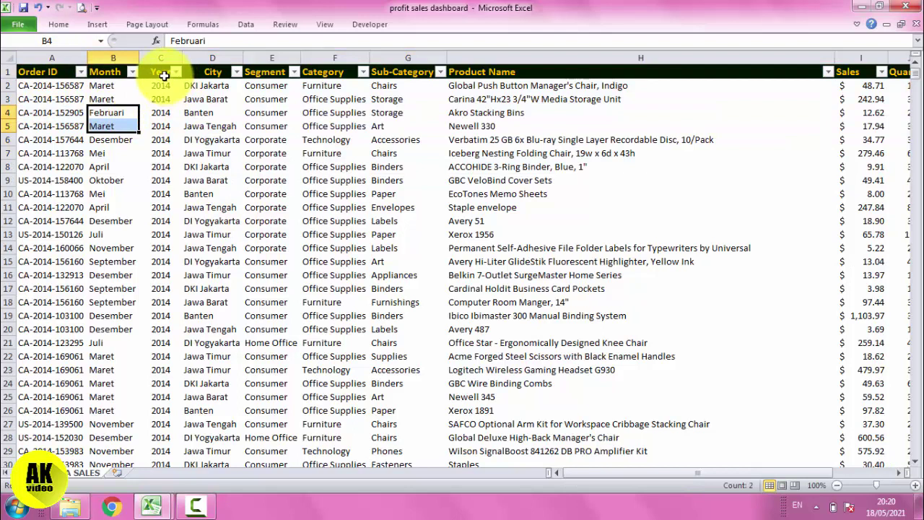
click(165, 72)
click(213, 73)
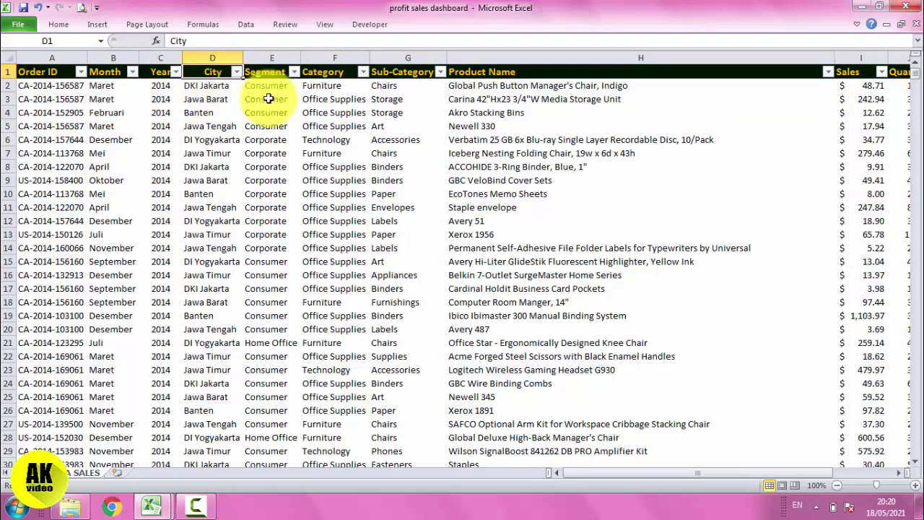
click(272, 75)
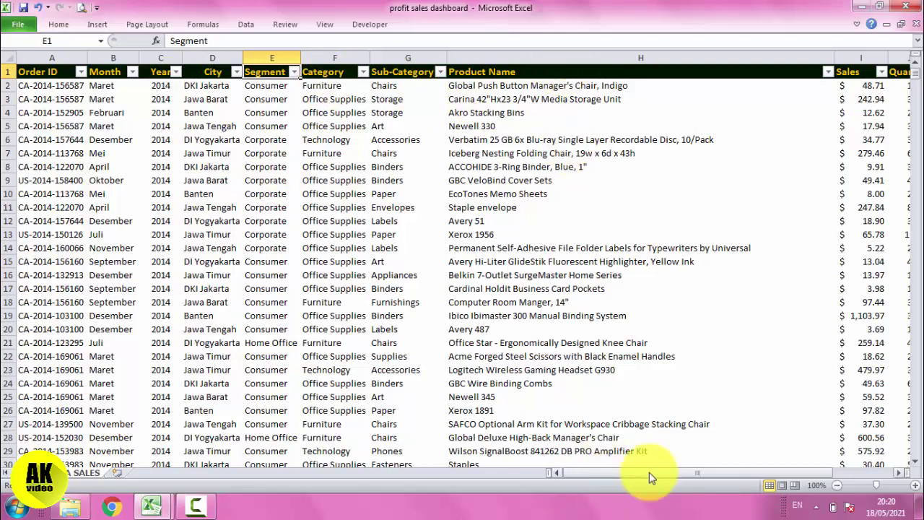
drag(601, 479, 658, 477)
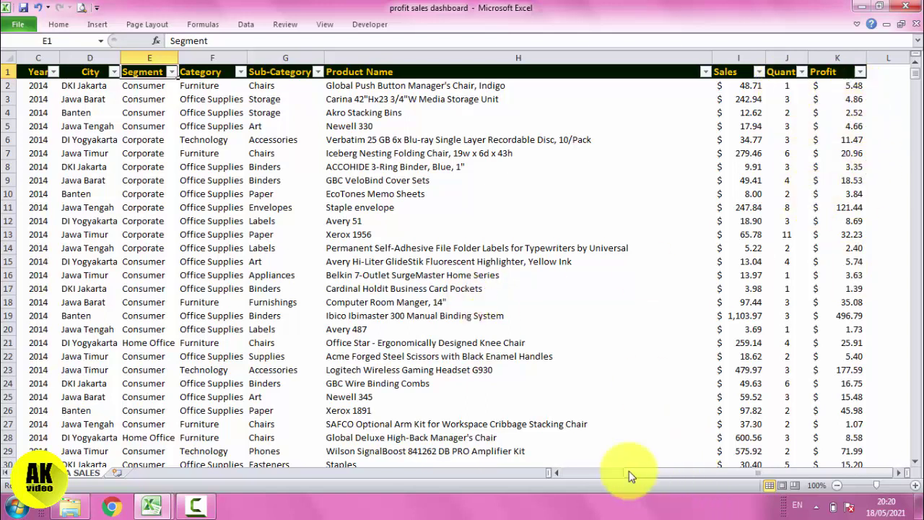
drag(629, 471, 375, 462)
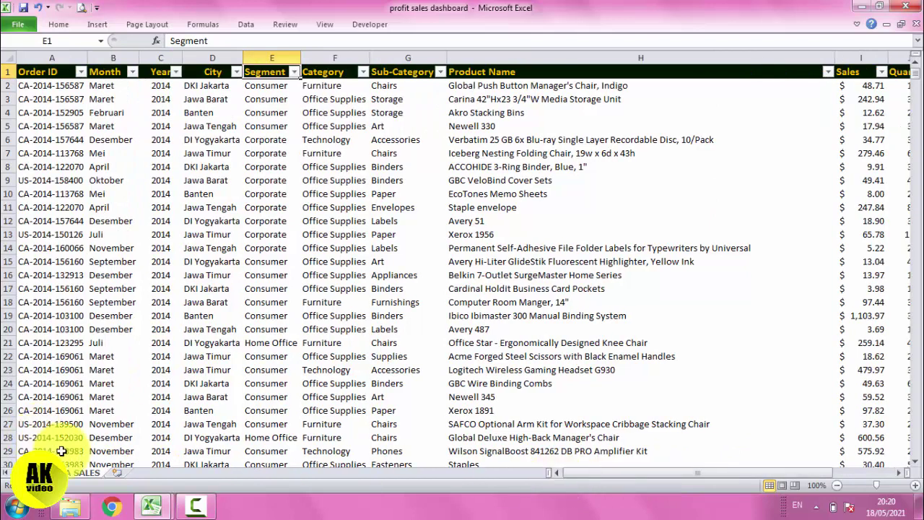
Step: Select the whole data range from the header row to the last record and dismiss the system prompt
click(25, 85)
mouse_move(25, 85)
mouse_down()
mouse_move(858, 85)
mouse_move(13, 72)
mouse_up()
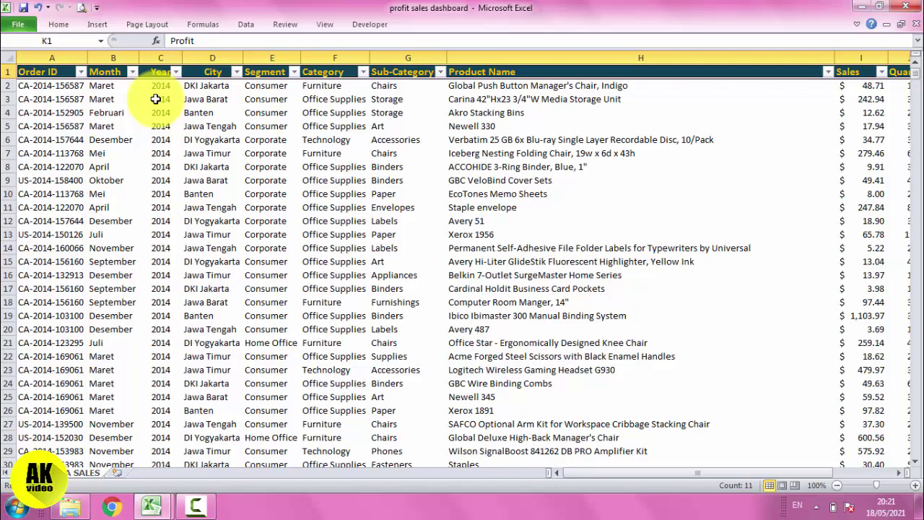
key(ctrl+shift+Down)
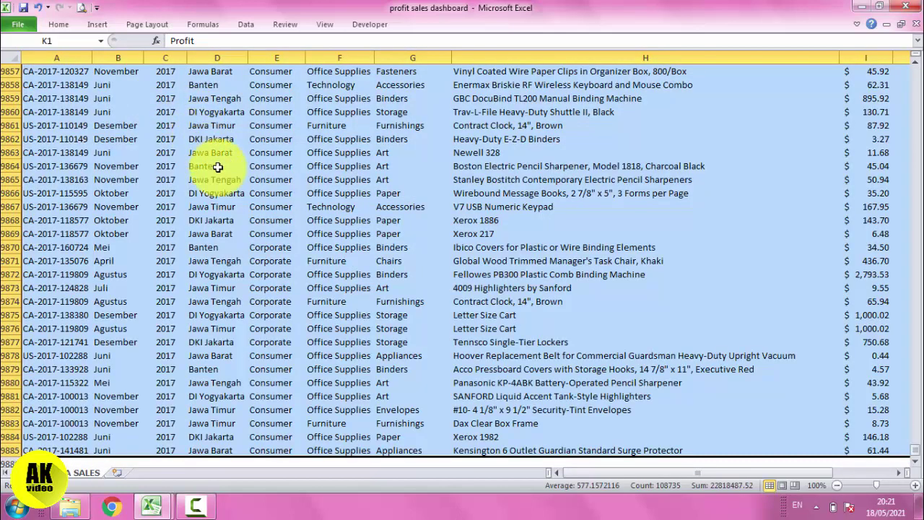
scroll(218, 167, down, 1)
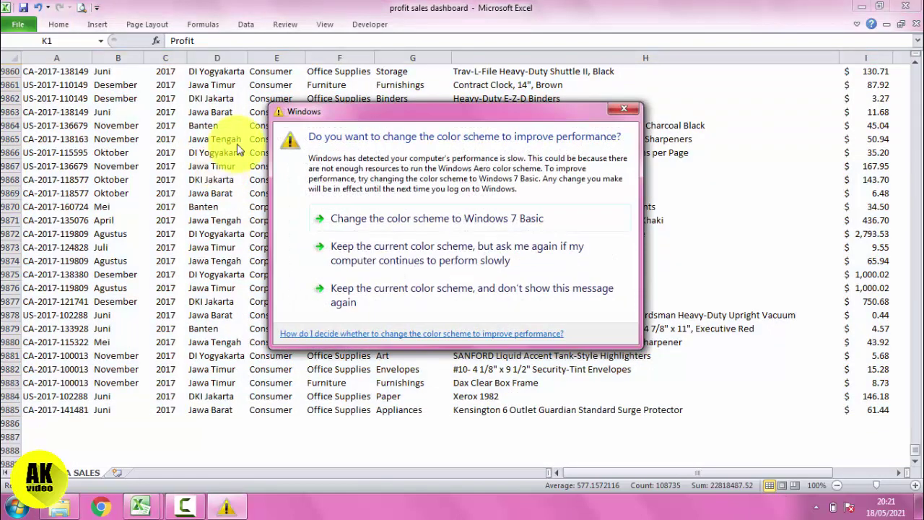
click(622, 107)
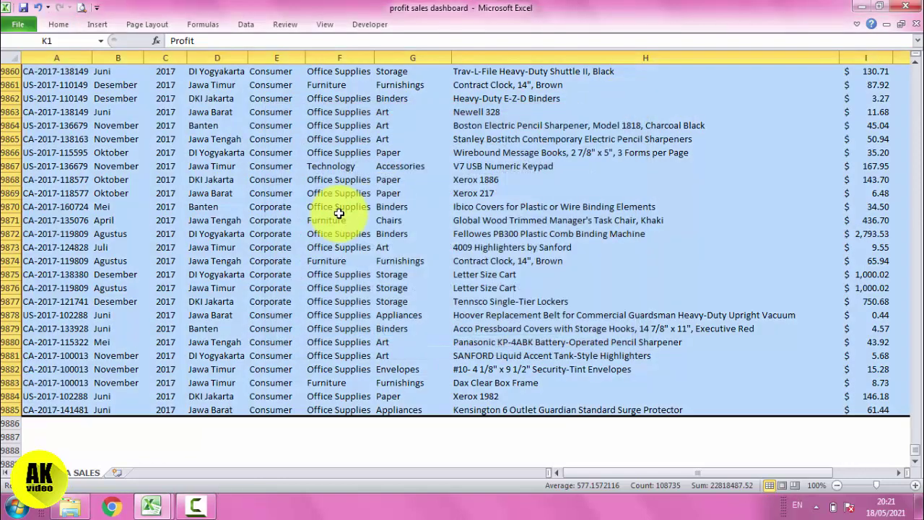
mouse_move(594, 473)
mouse_down()
mouse_move(708, 478)
mouse_move(586, 478)
mouse_move(673, 475)
mouse_up()
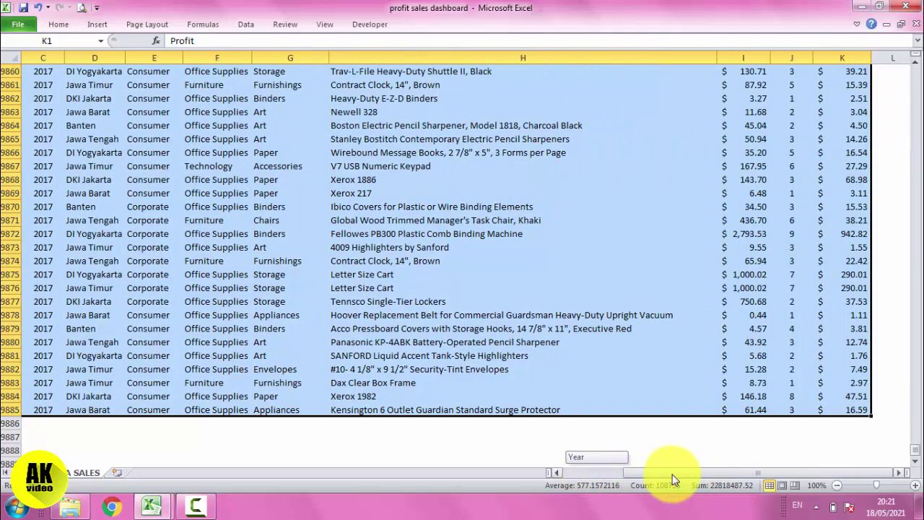
drag(914, 449, 915, 72)
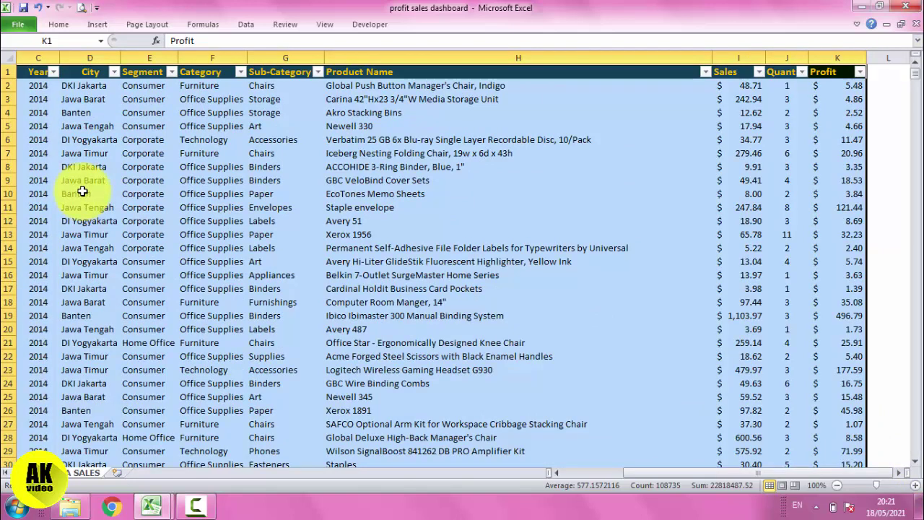
click(97, 25)
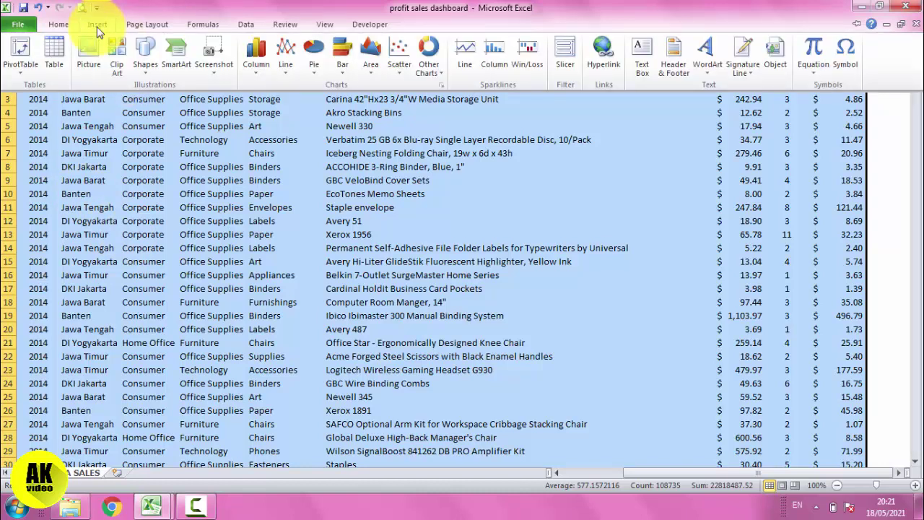
Step: Insert a PivotTable from the DATA SALES range A1:K9885 on a new worksheet
click(22, 56)
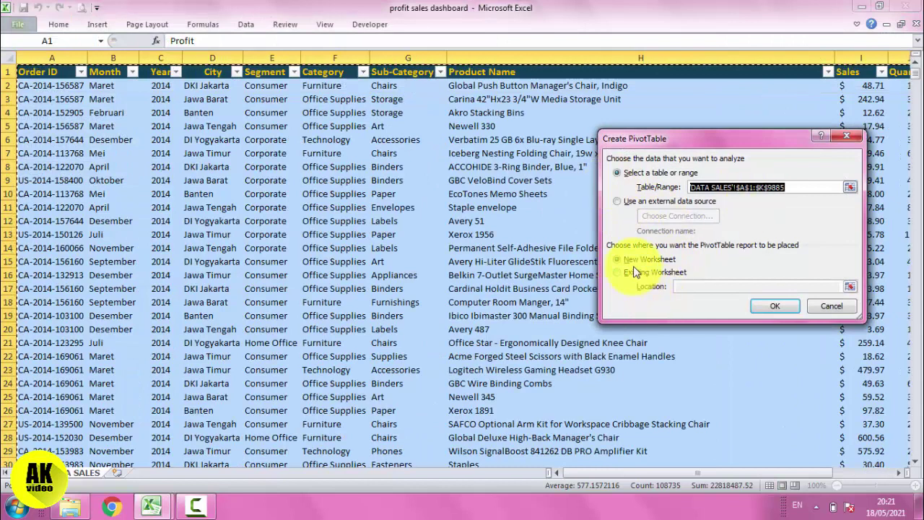
click(784, 310)
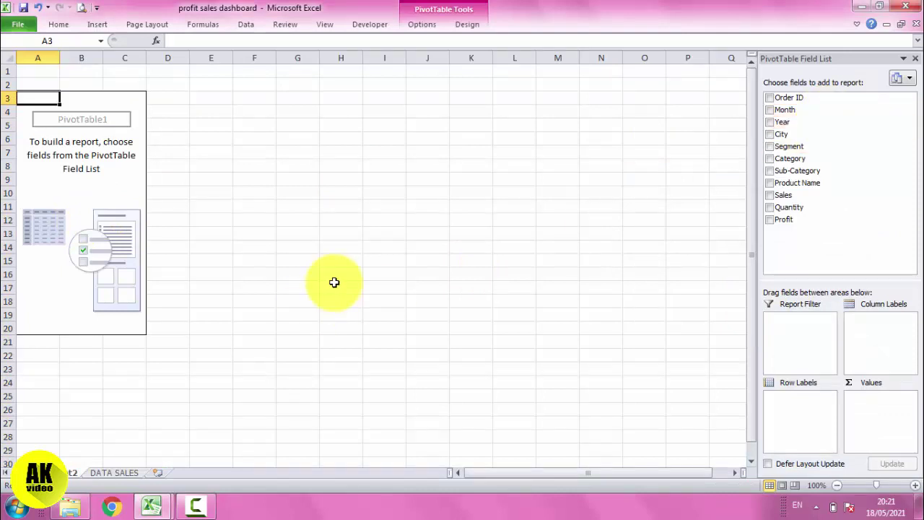
Step: Rename the pivot table's Sheet2 tab to LAPORAN
right_click(74, 473)
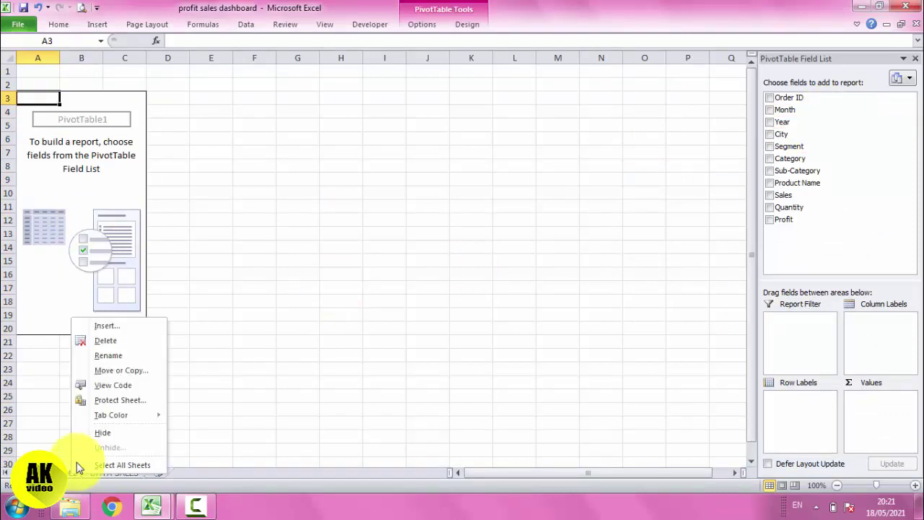
click(129, 358)
key(BackSpace)
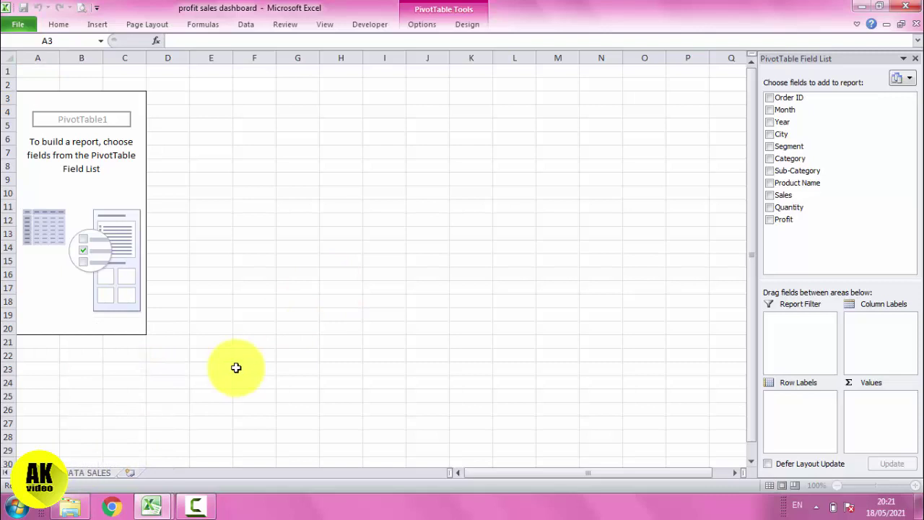
text(LAPORAN)
click(247, 343)
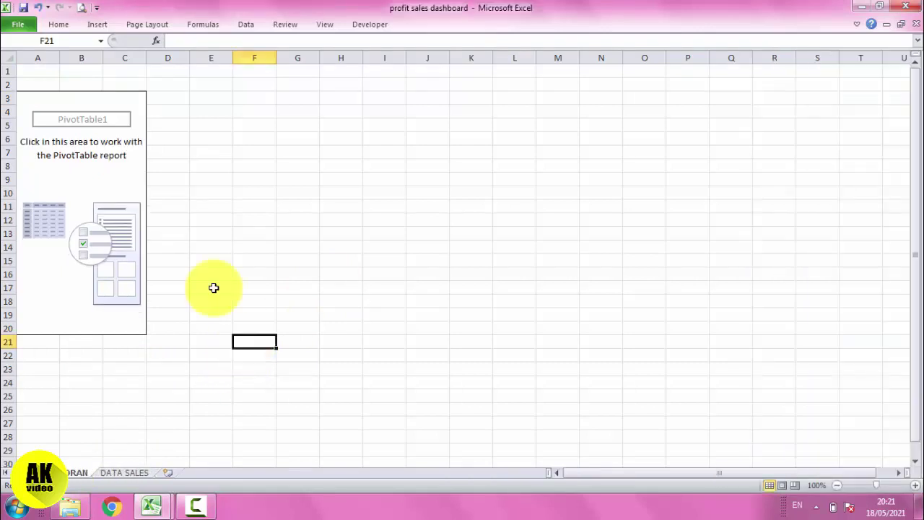
click(94, 101)
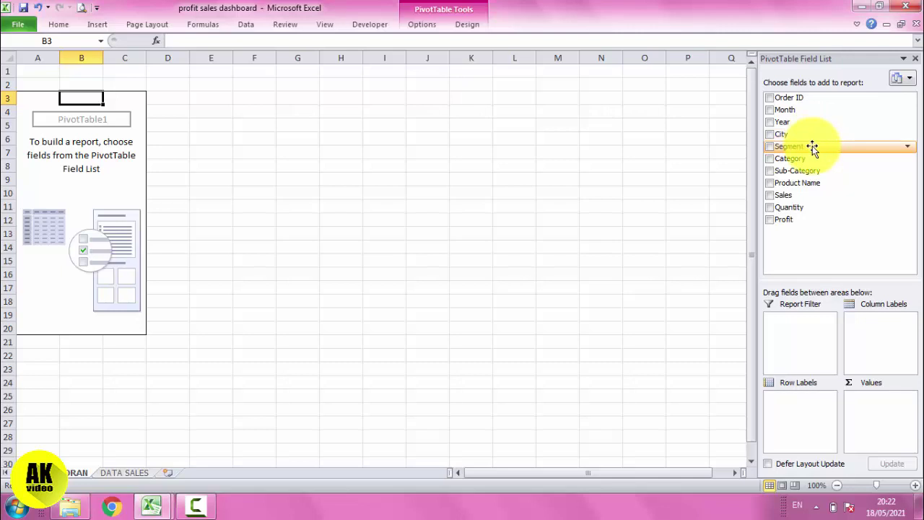
Step: Build the pivot with Sub-Category as rows and Sum of Sales as values
click(771, 148)
click(771, 146)
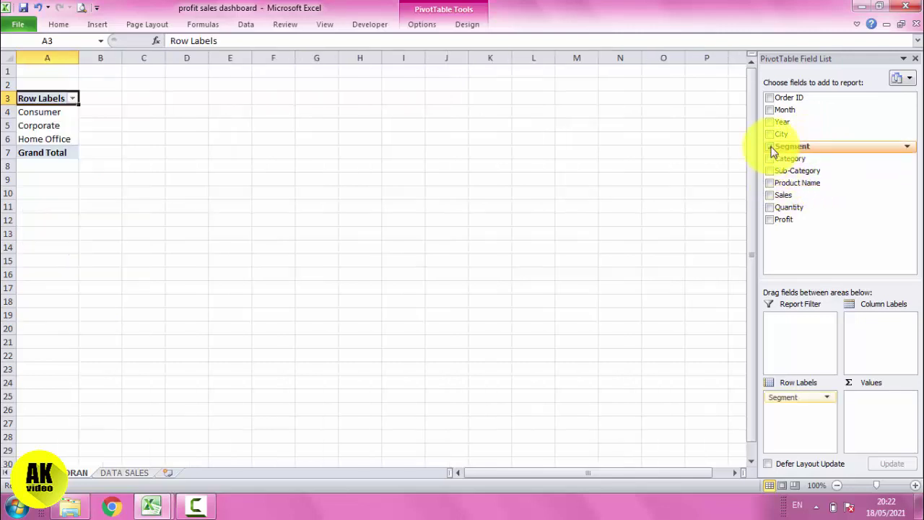
click(770, 159)
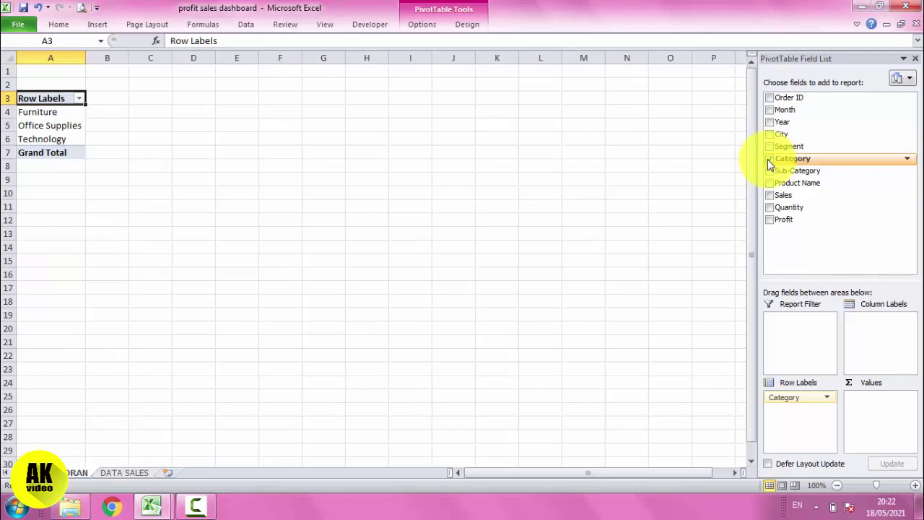
click(770, 159)
click(770, 171)
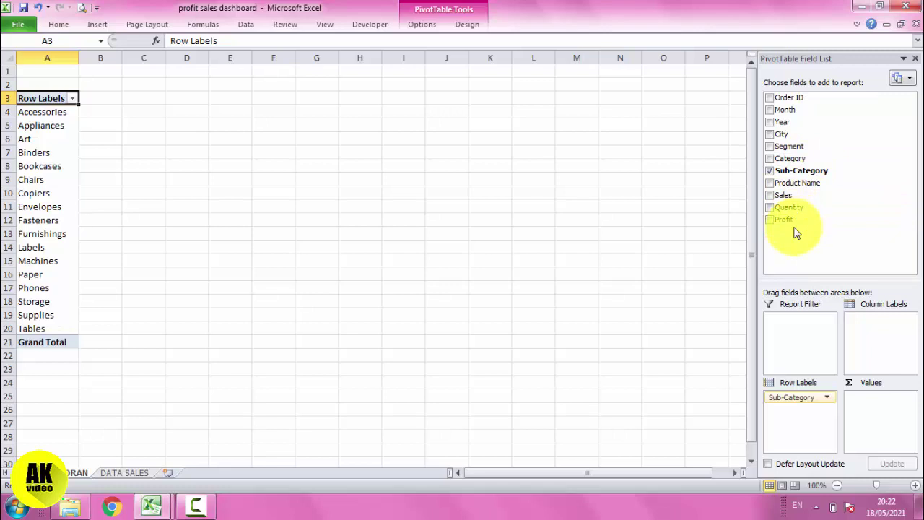
click(770, 199)
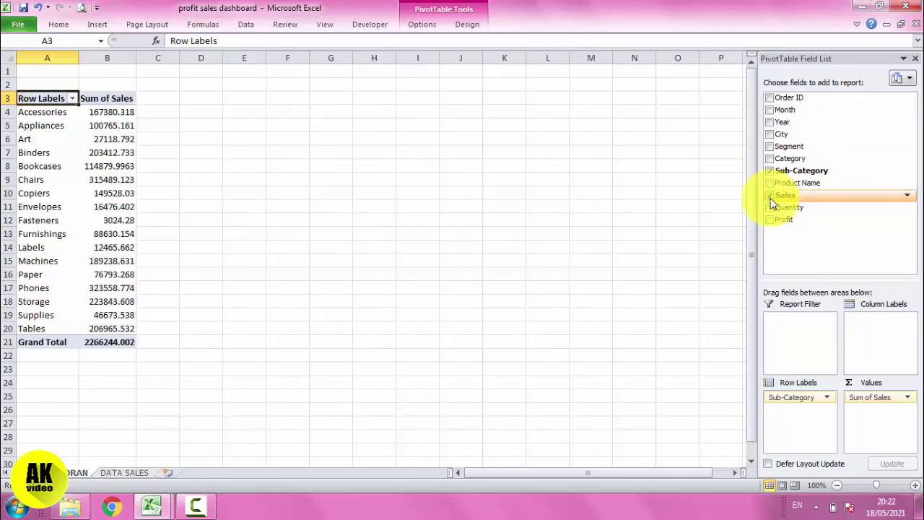
Step: Drill into the Accessories sales total to list its underlying order records on a new sheet
click(117, 113)
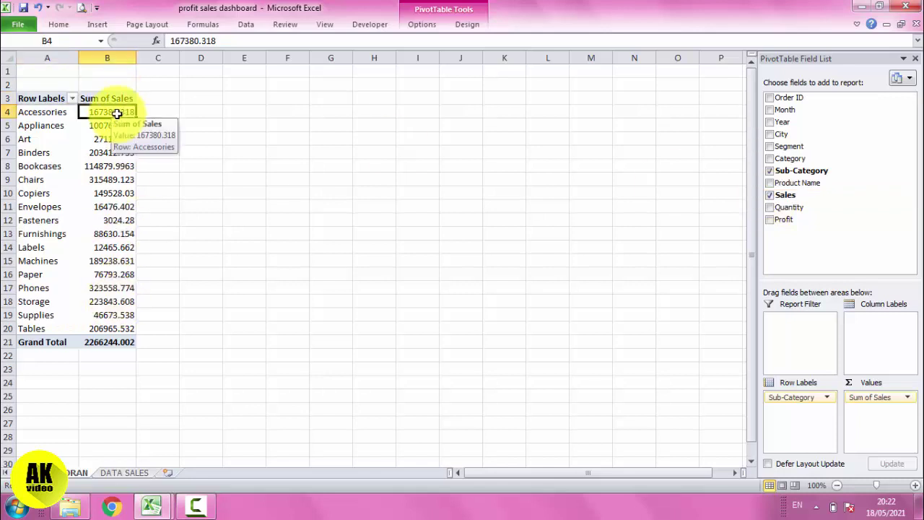
drag(117, 113, 120, 326)
click(119, 329)
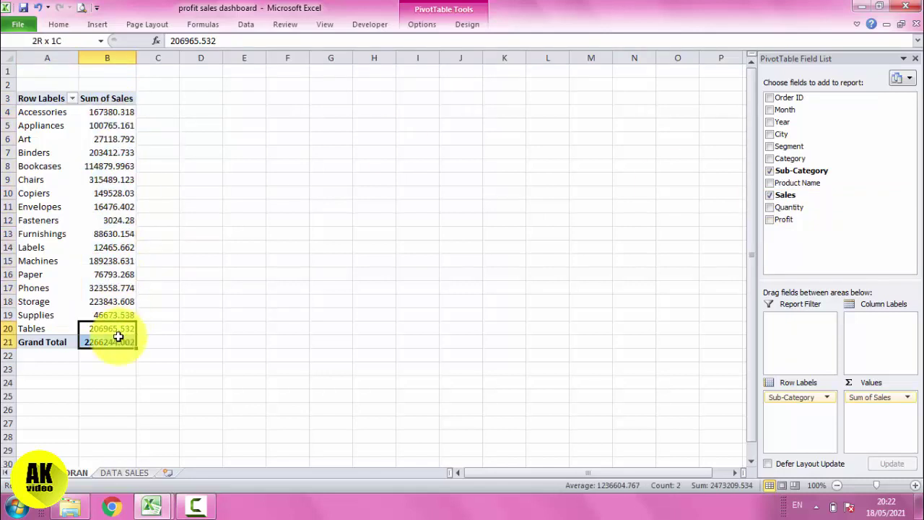
double_click(113, 114)
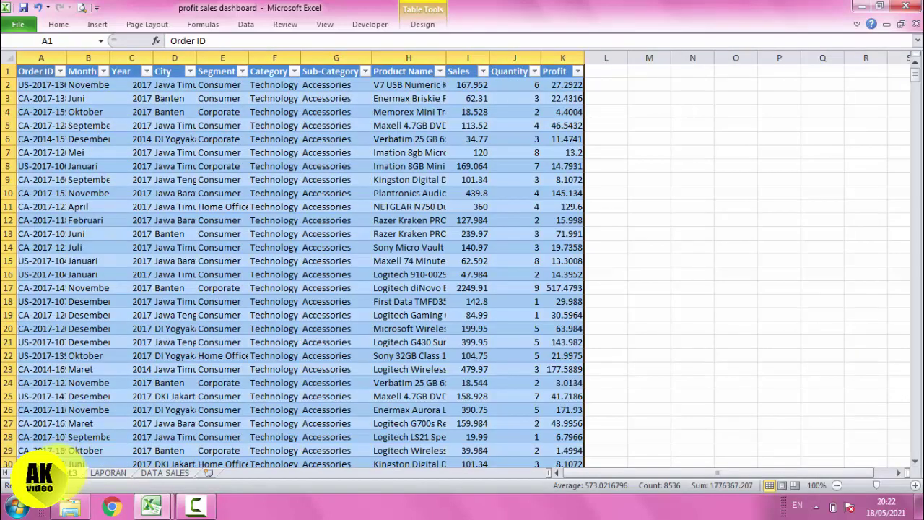
right_click(66, 473)
click(92, 339)
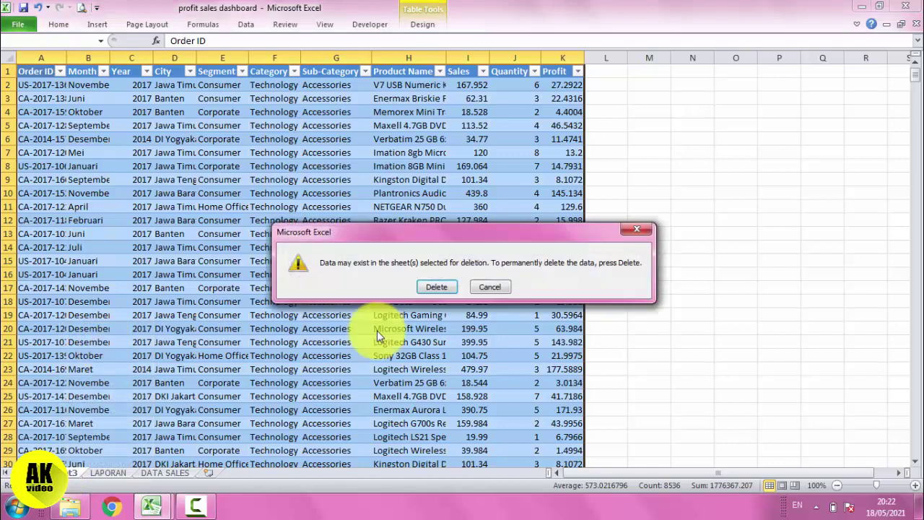
click(442, 288)
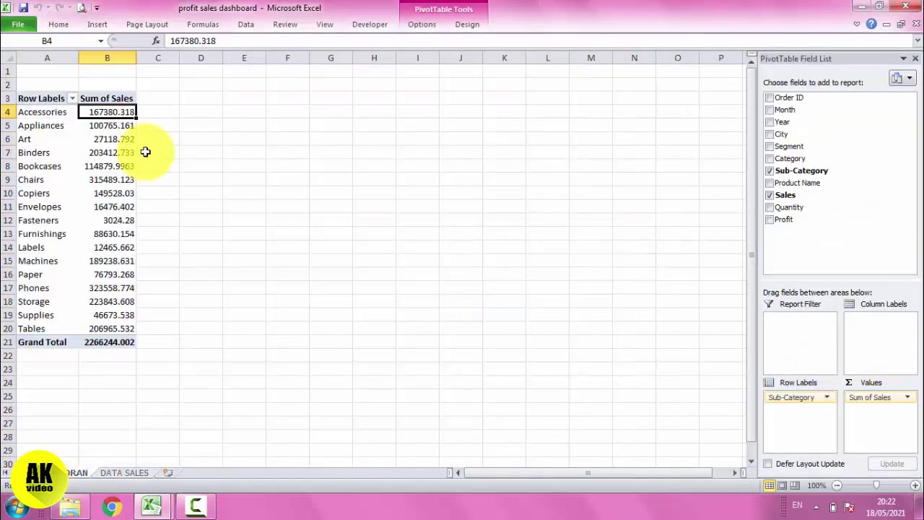
drag(128, 110, 119, 137)
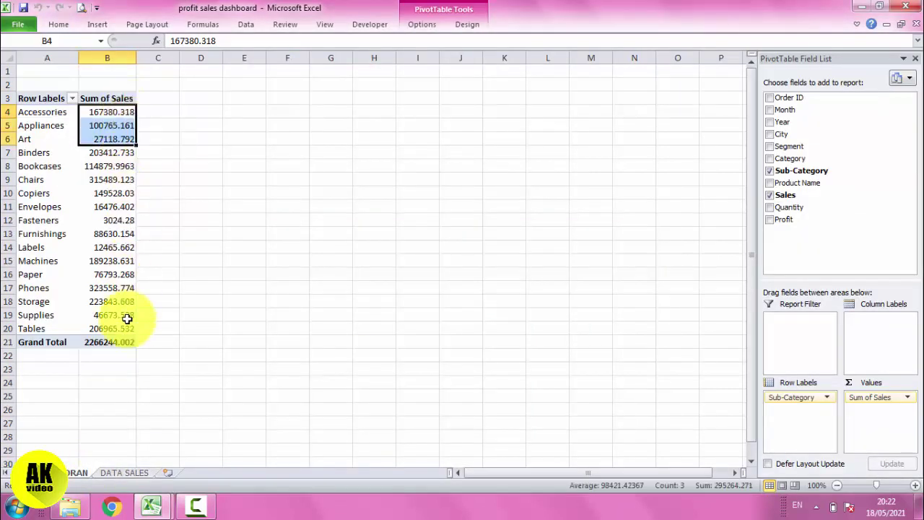
click(98, 341)
drag(109, 233, 109, 179)
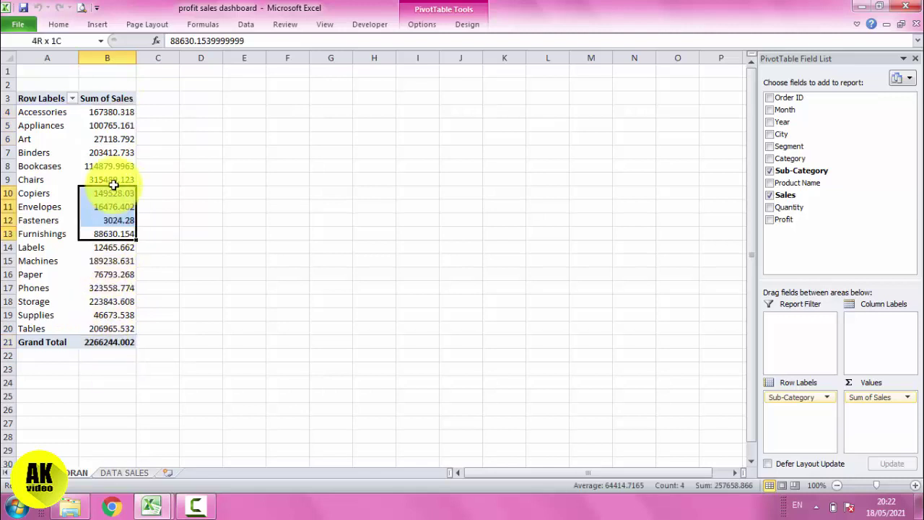
click(110, 99)
double_click(114, 112)
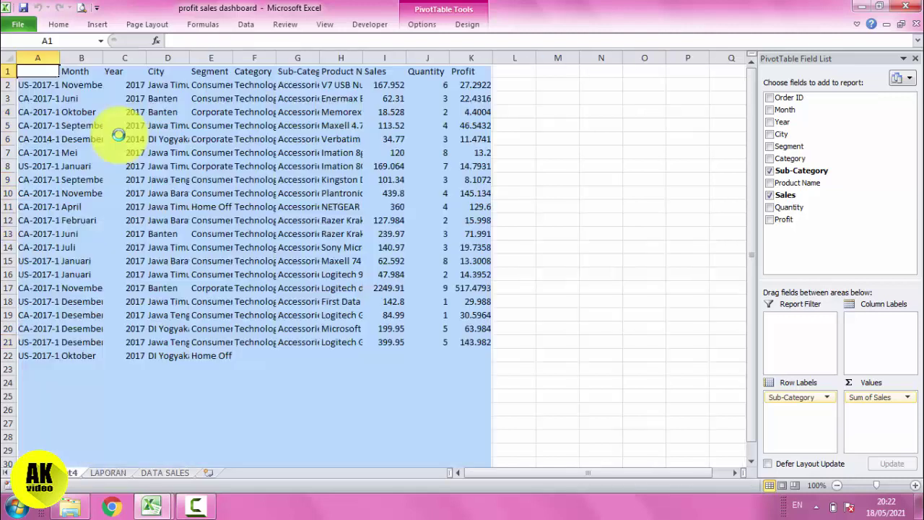
drag(131, 112, 131, 152)
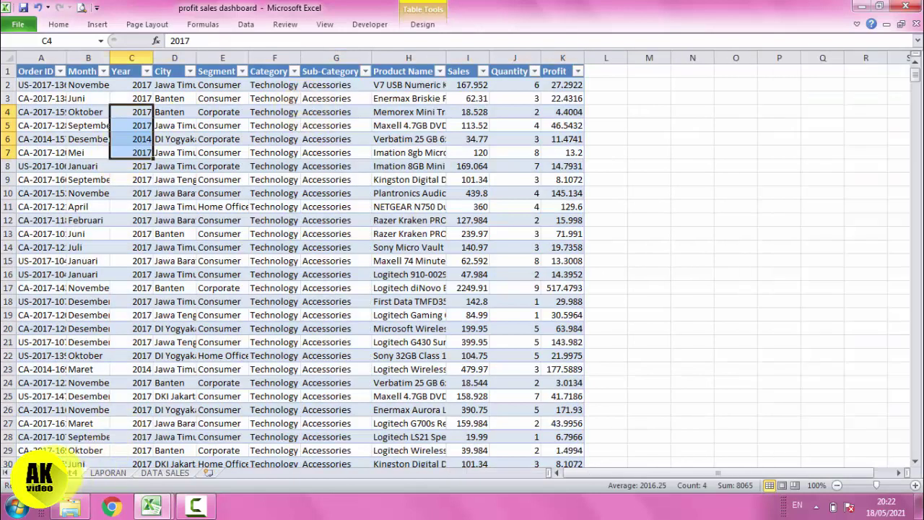
right_click(69, 472)
click(85, 341)
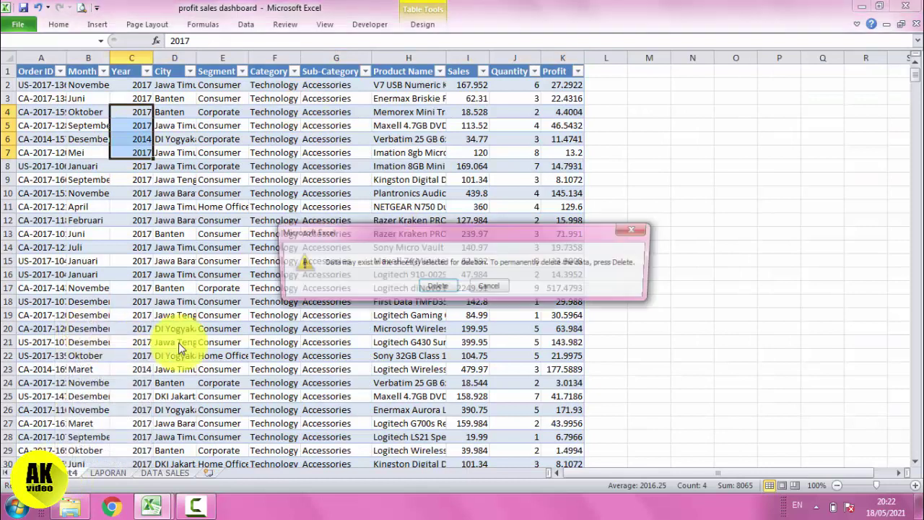
click(452, 288)
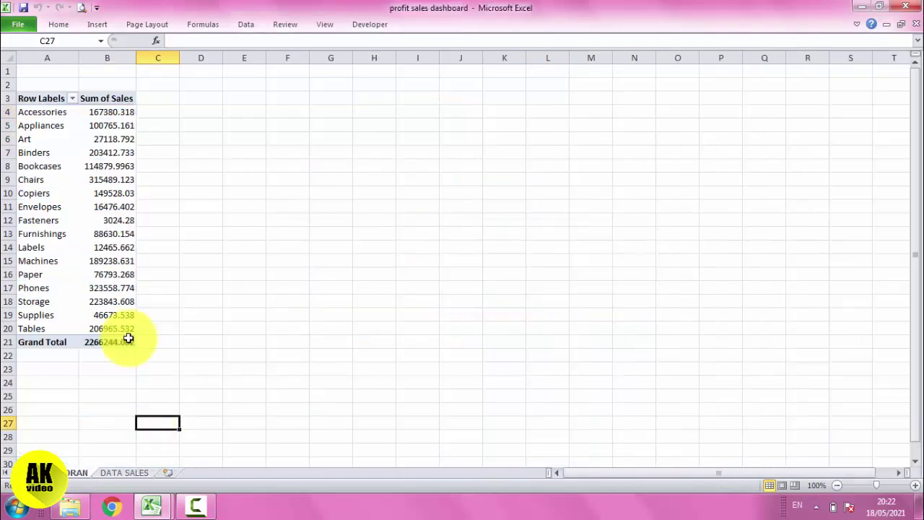
Step: Apply Comma Style to the Sum of Sales column, giving 2,266,244.00, and save the workbook
click(108, 53)
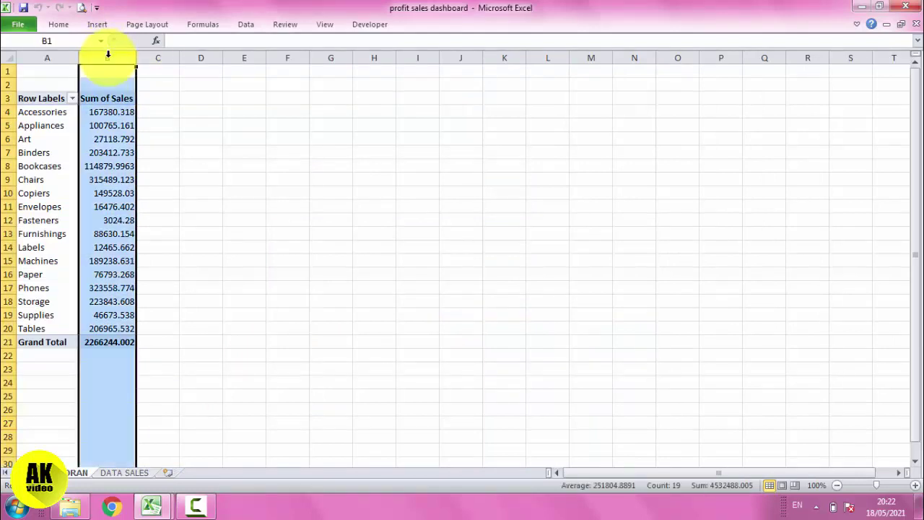
click(54, 29)
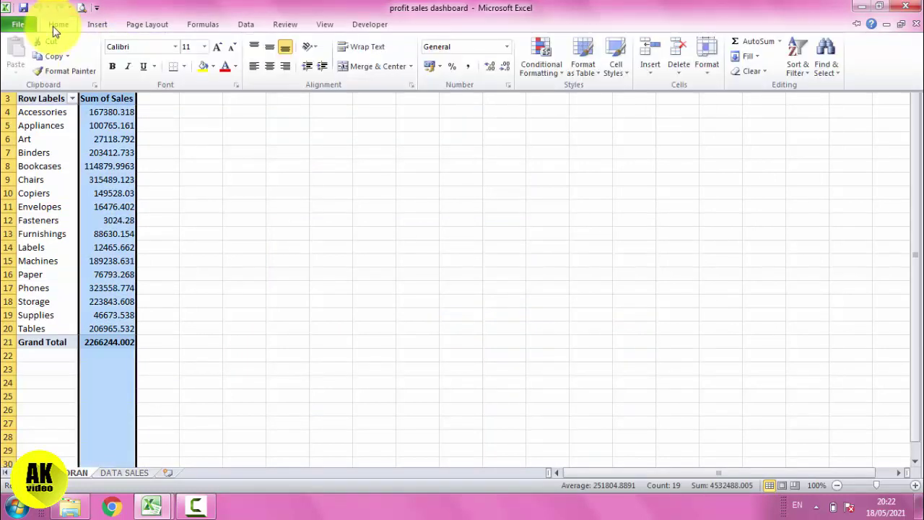
click(473, 67)
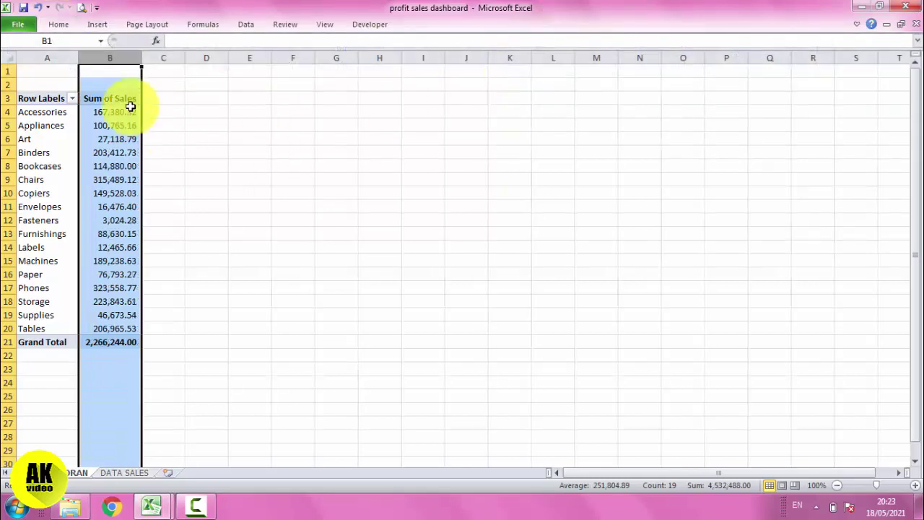
click(234, 165)
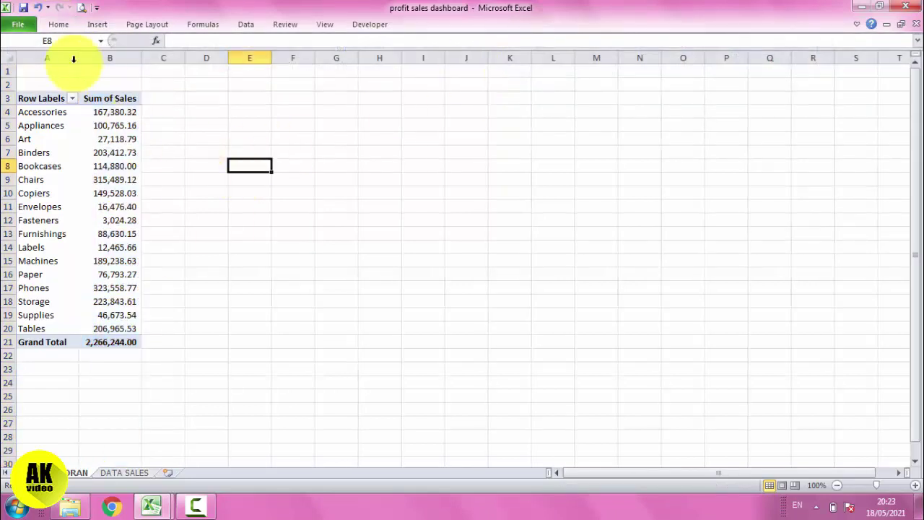
click(24, 7)
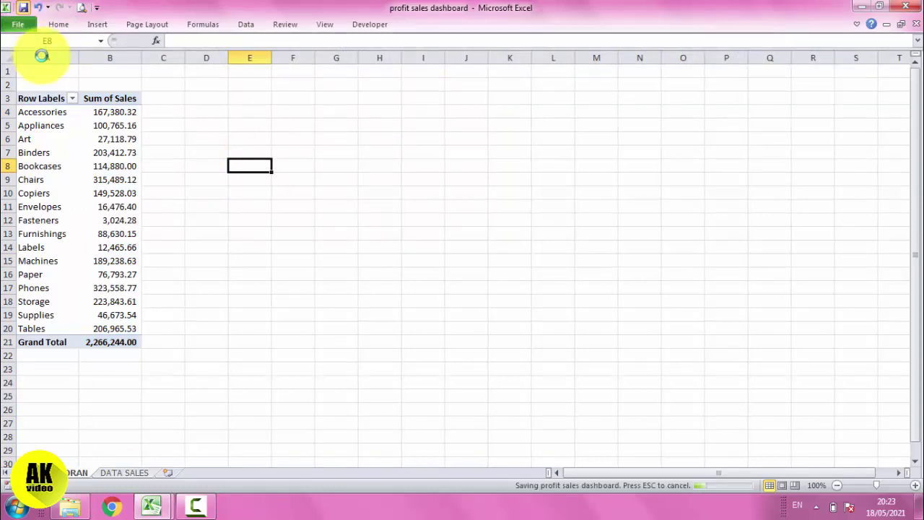
Step: Insert a blank column A and four blank rows above the pivot, then select B4
click(47, 58)
right_click(48, 63)
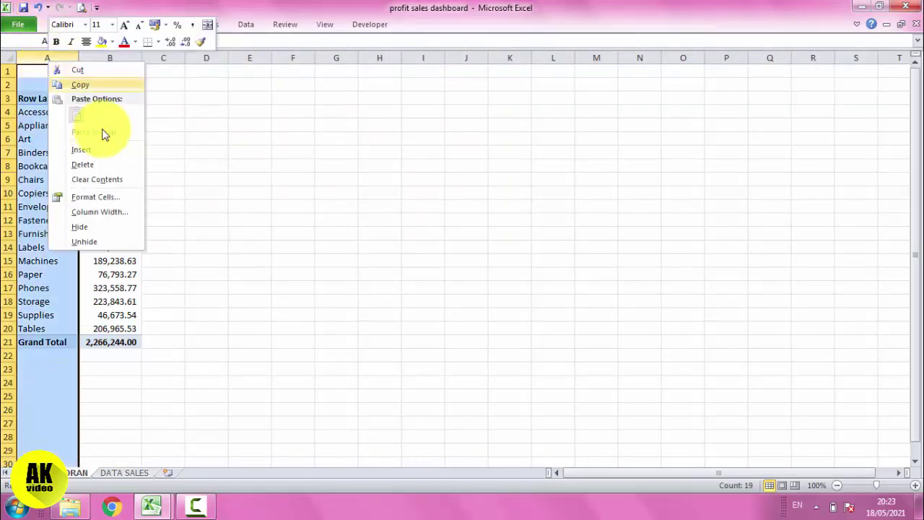
click(103, 149)
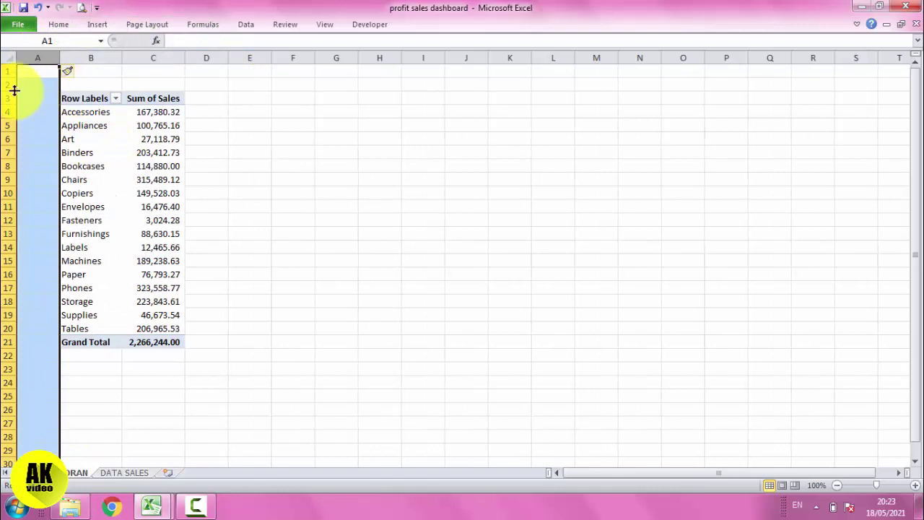
drag(9, 85, 8, 125)
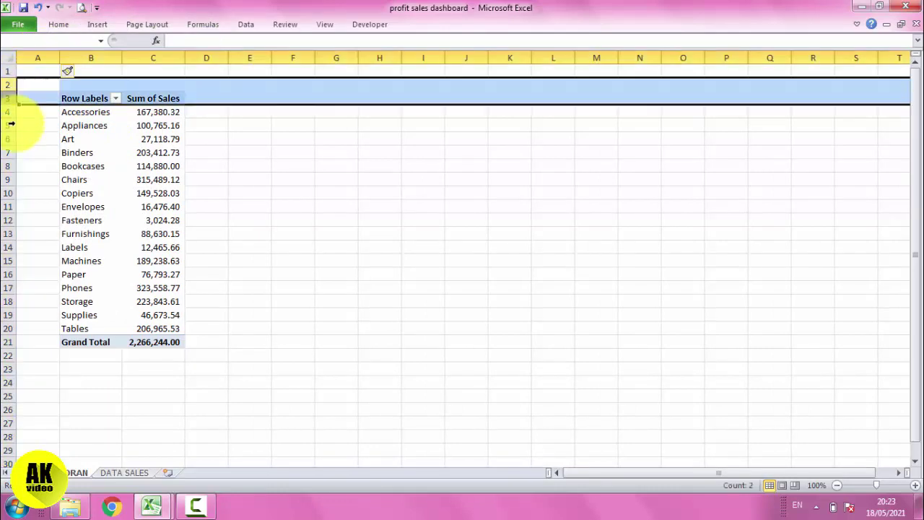
right_click(9, 85)
click(50, 178)
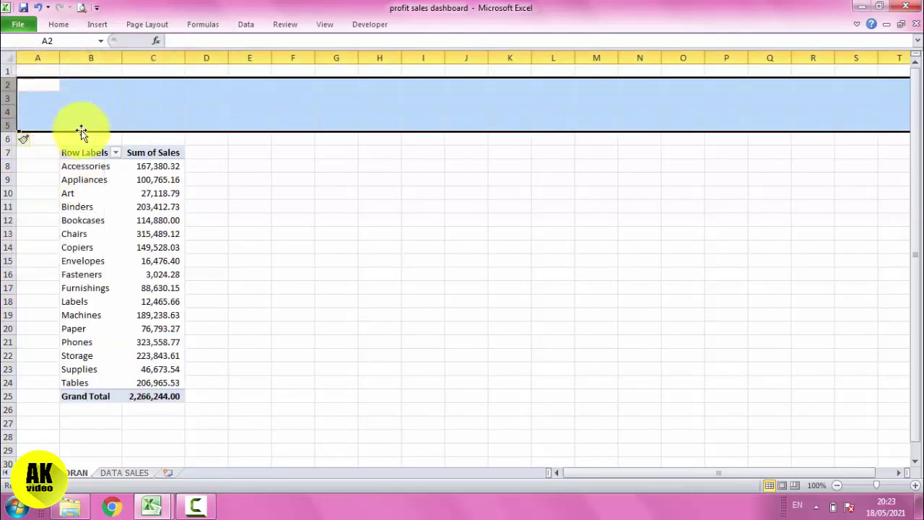
click(76, 103)
click(79, 109)
text(Sales By Sub)
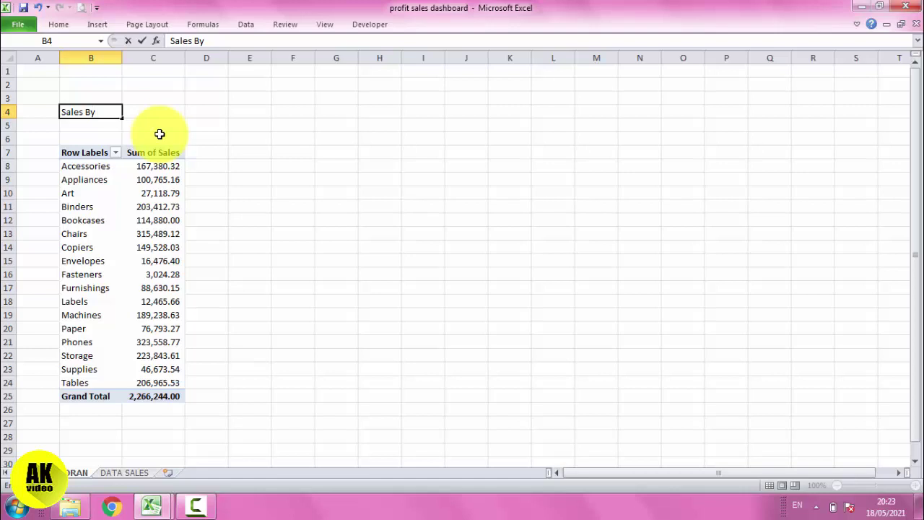
Step: Enter the B4 title and correct its ending so it reads 'Sales By Sub Category'
click(72, 180)
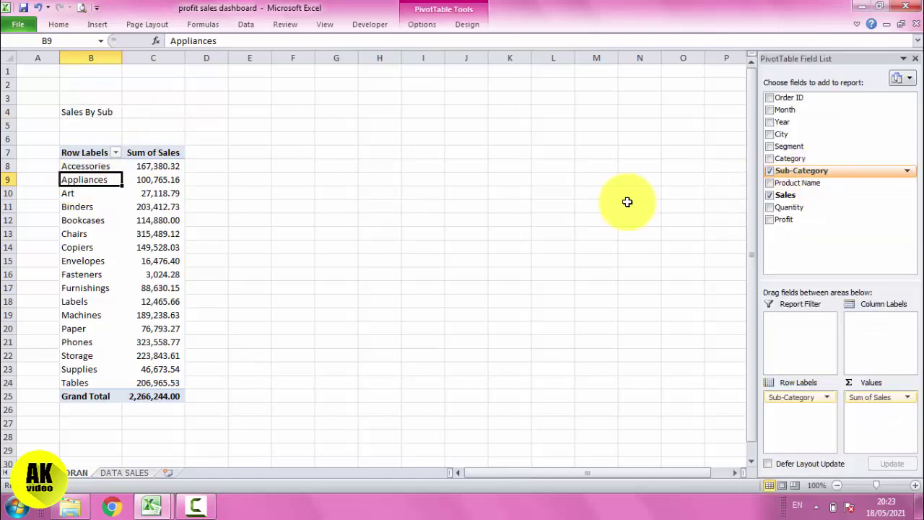
click(247, 205)
click(69, 111)
text(CATEGORY)
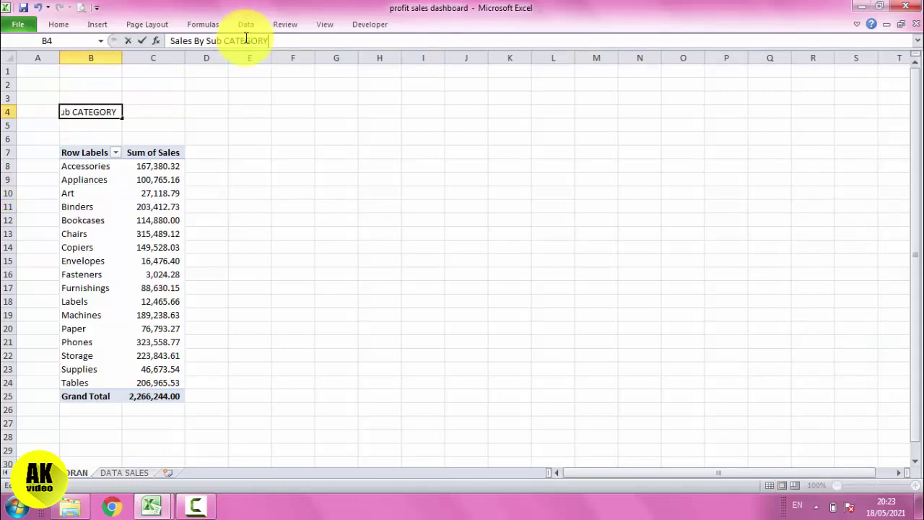
key(Return)
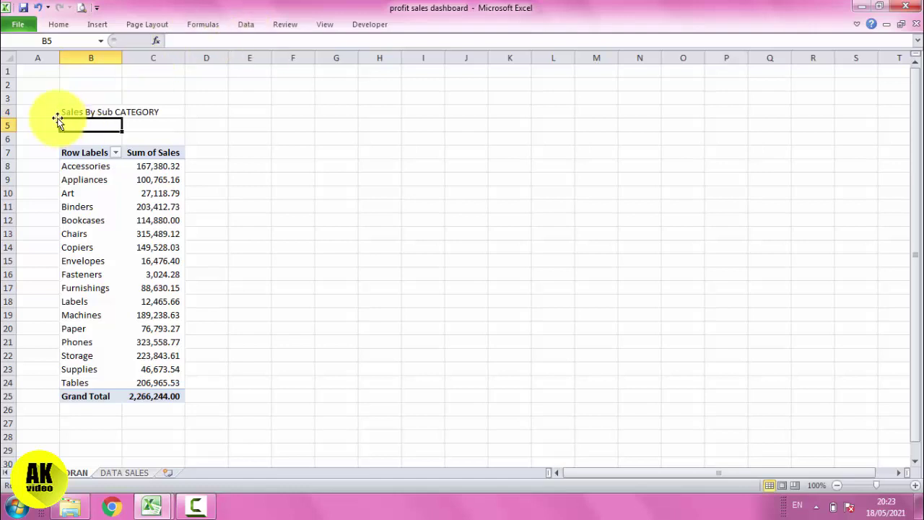
click(67, 113)
drag(246, 40, 276, 43)
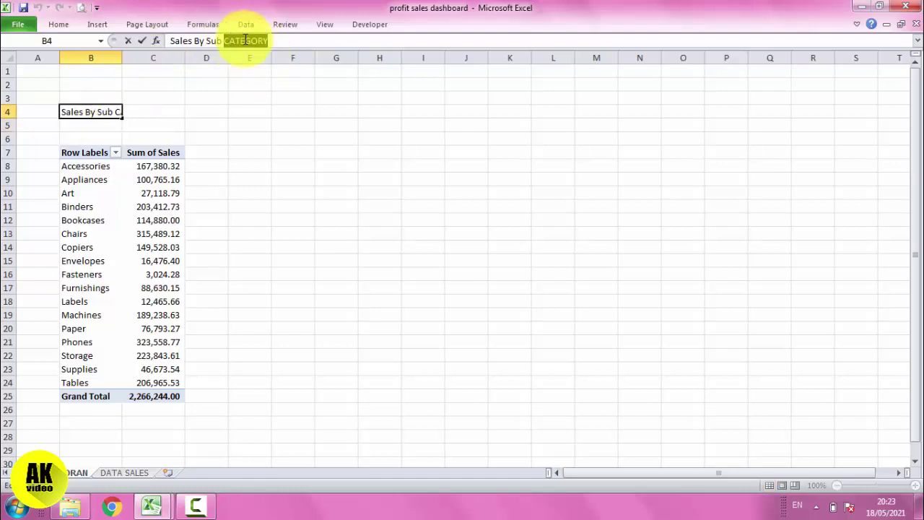
key(BackSpace)
key(BackSpace)
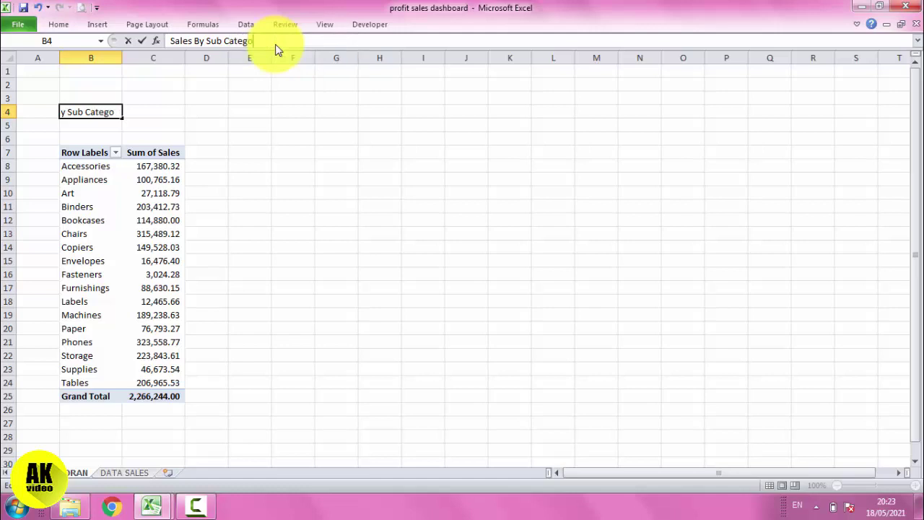
key(Return)
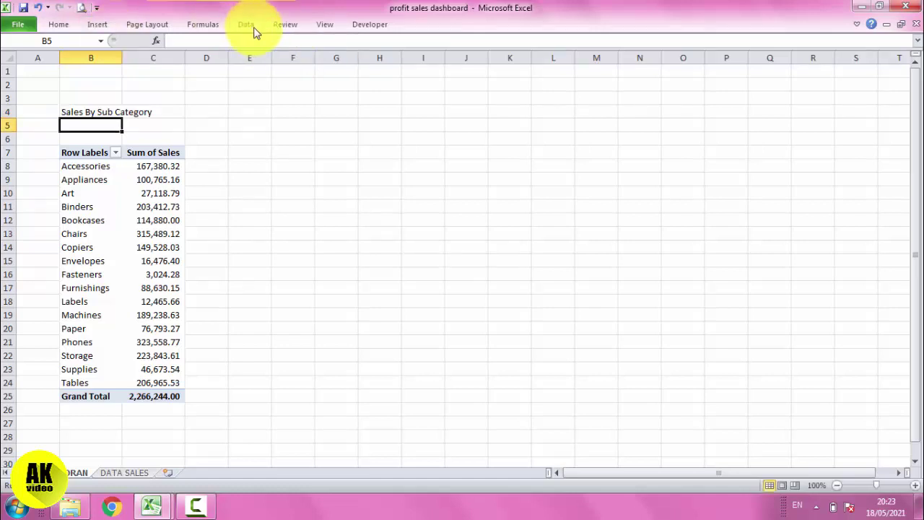
click(323, 25)
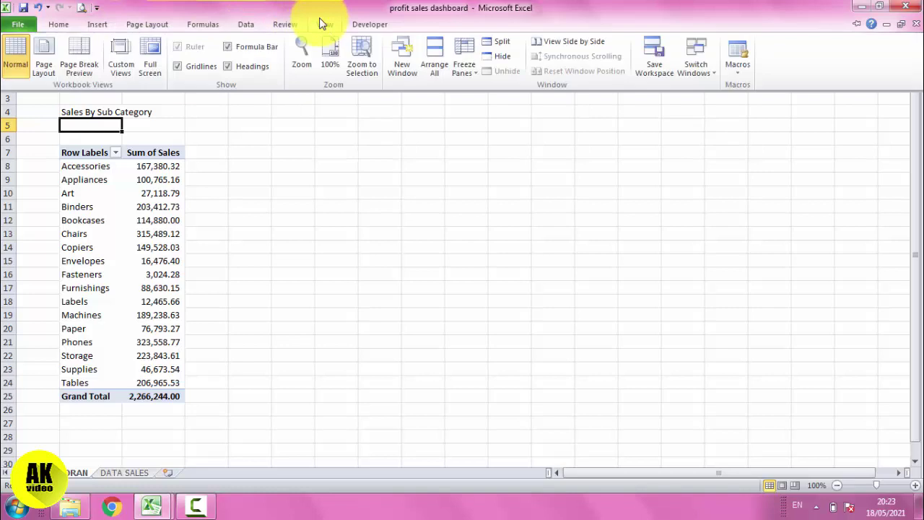
Step: Hide gridlines, make the B4 title bold with a larger font, and widen the Row Labels column
click(200, 69)
click(256, 206)
key(F2)
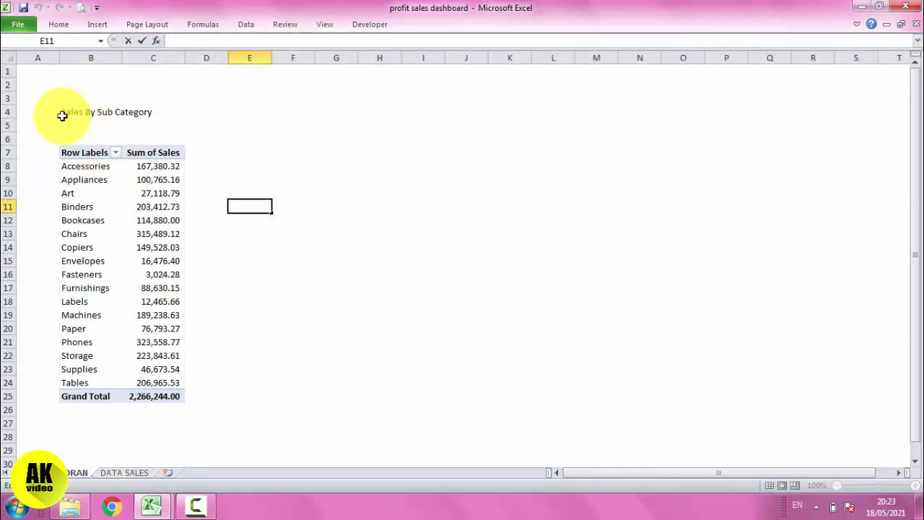
click(78, 110)
click(65, 27)
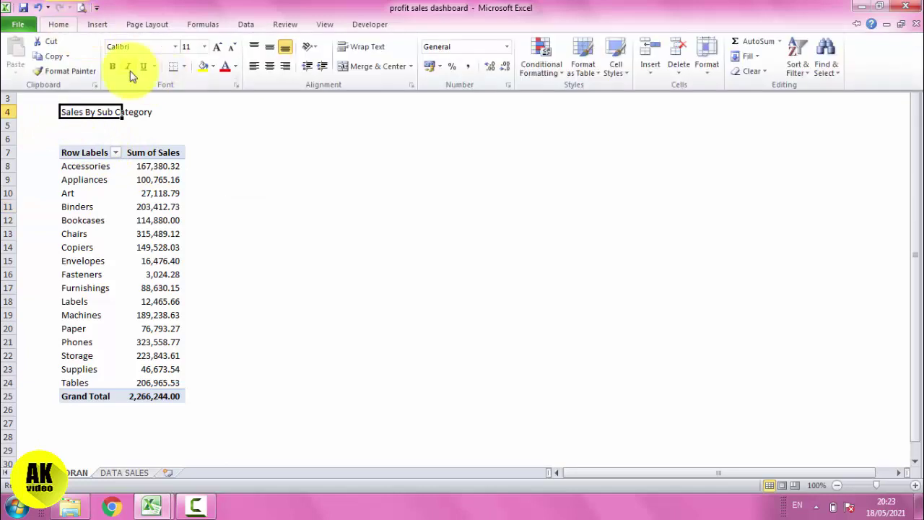
click(109, 65)
click(60, 28)
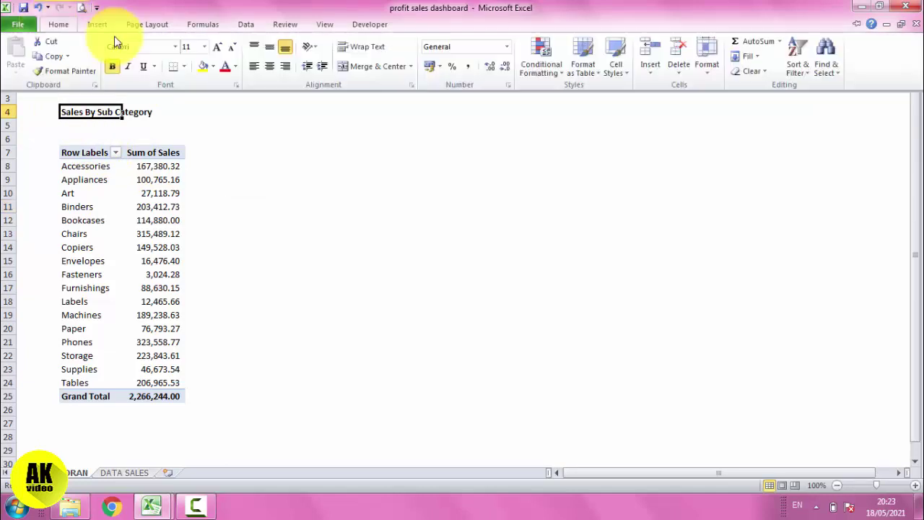
click(221, 48)
drag(238, 192, 238, 181)
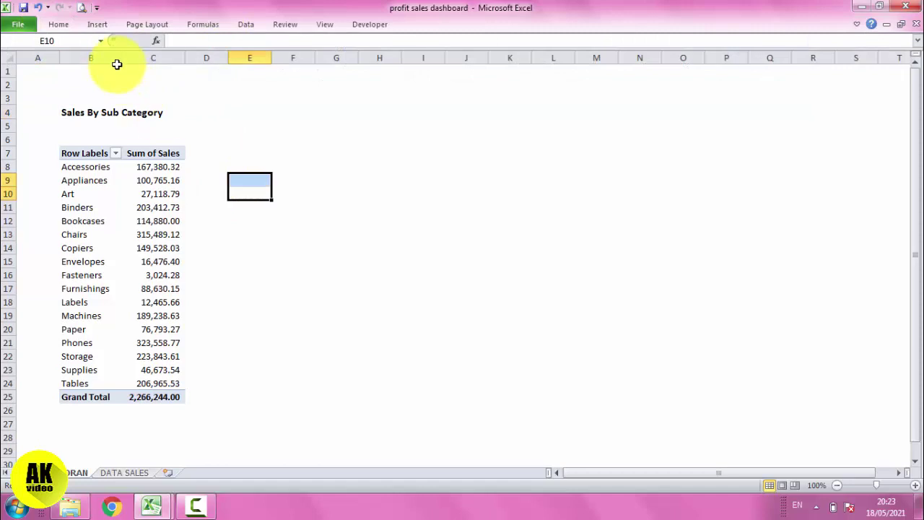
drag(124, 59, 198, 57)
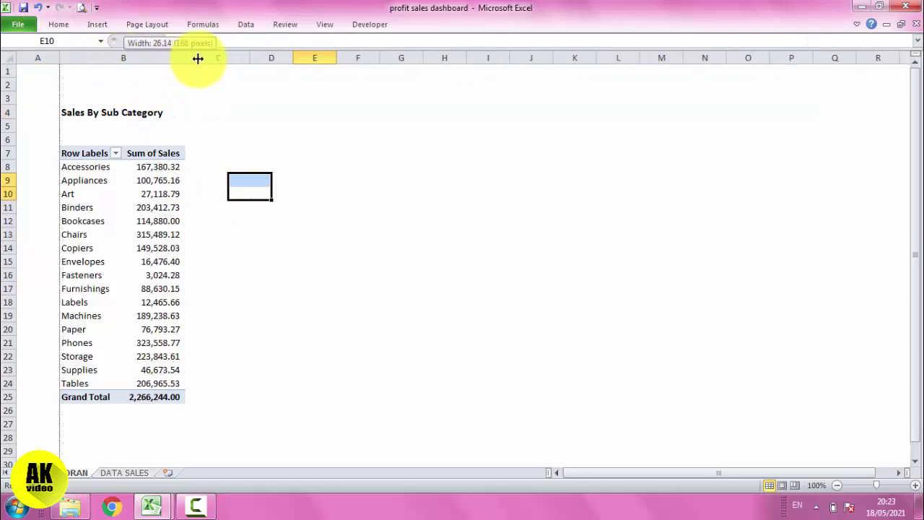
Step: Hide the row and column headings and select the title and pivot block
click(317, 130)
click(211, 194)
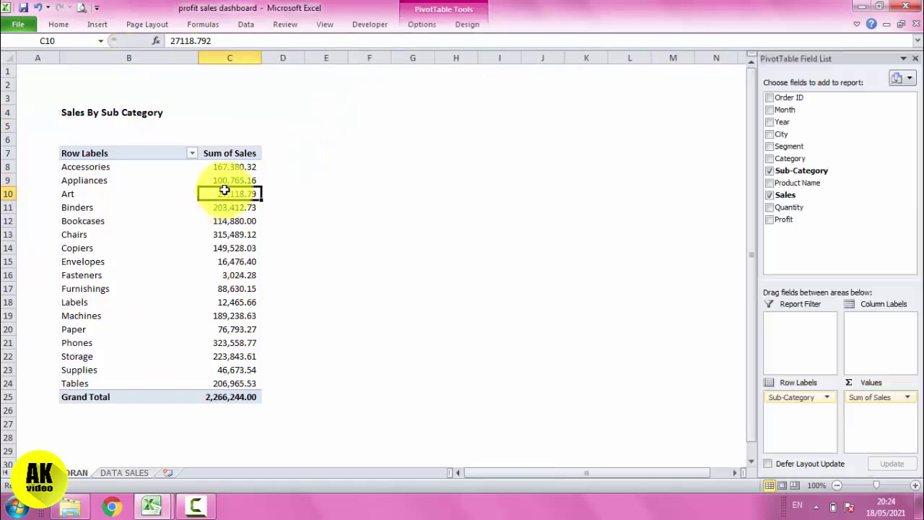
click(350, 141)
click(331, 26)
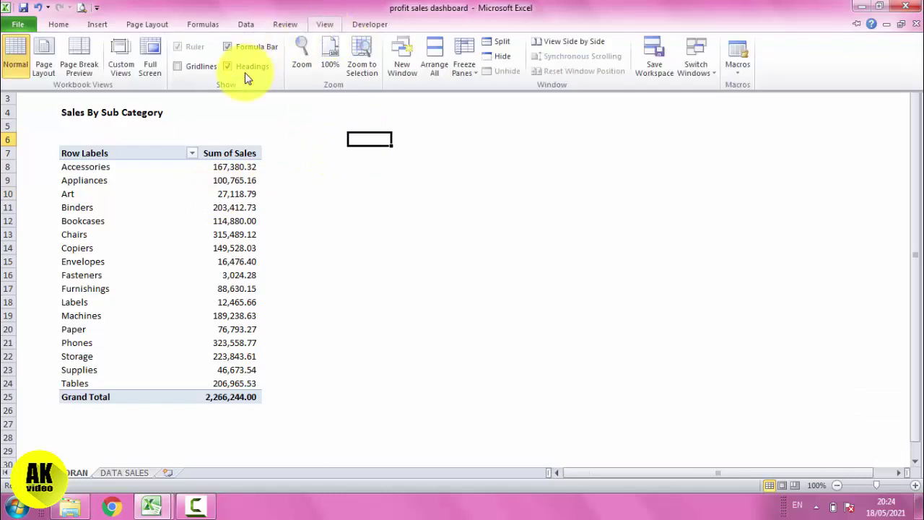
click(244, 72)
click(345, 132)
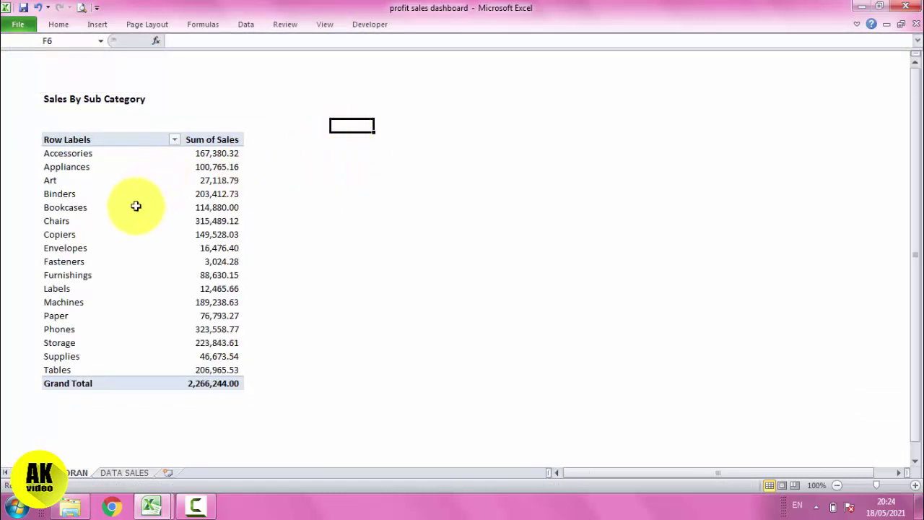
drag(66, 96, 205, 381)
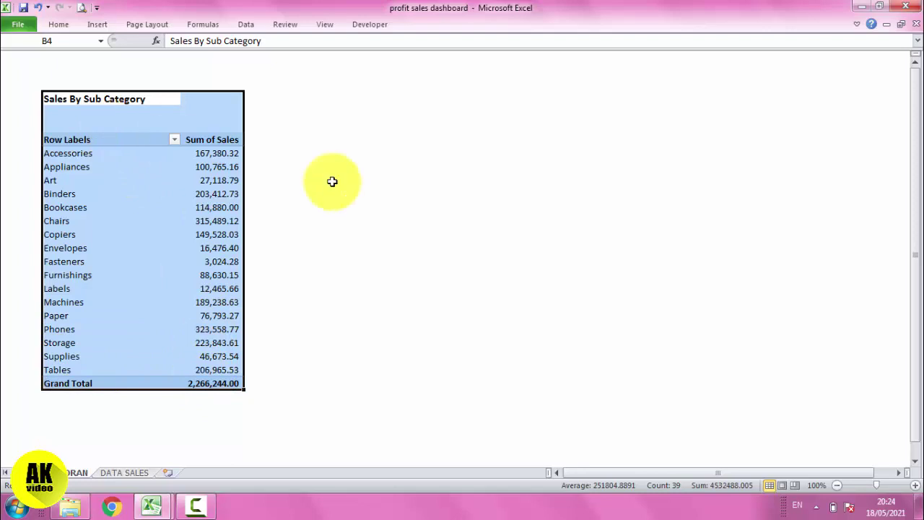
Step: Turn the row and column headings back on in the View options
click(402, 180)
click(46, 119)
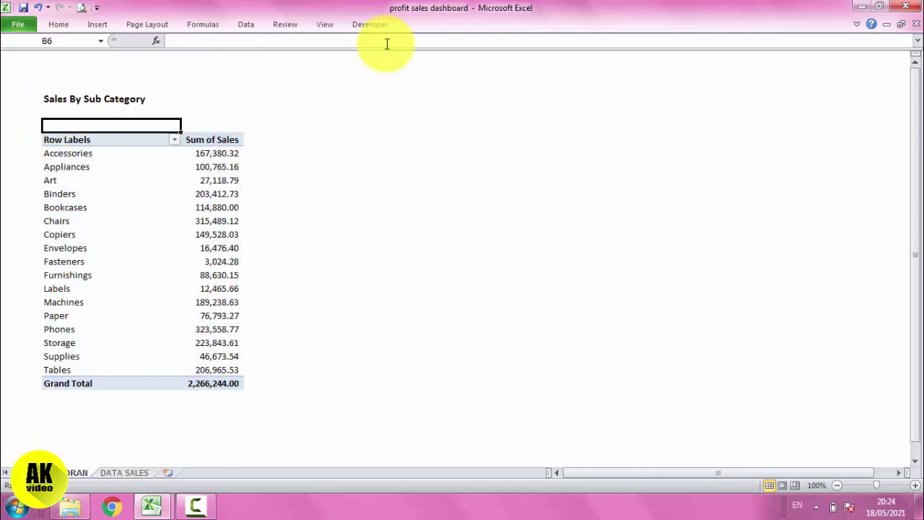
double_click(325, 24)
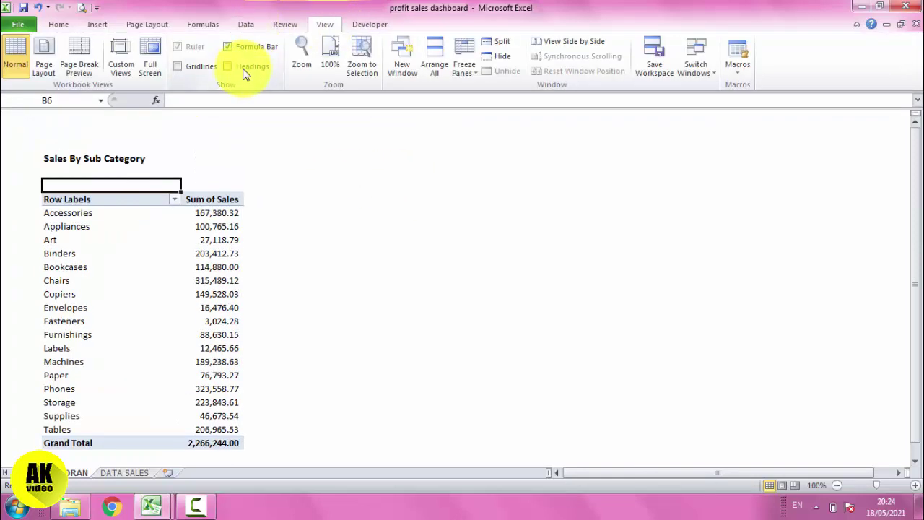
click(243, 72)
Step: Delete the empty row above the pivot so it starts at row 6, and save the workbook
right_click(10, 205)
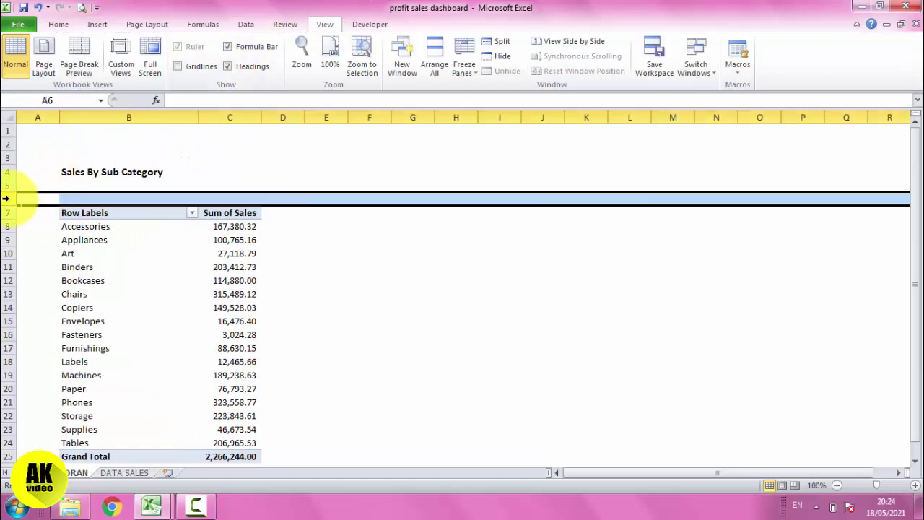
click(44, 301)
click(410, 252)
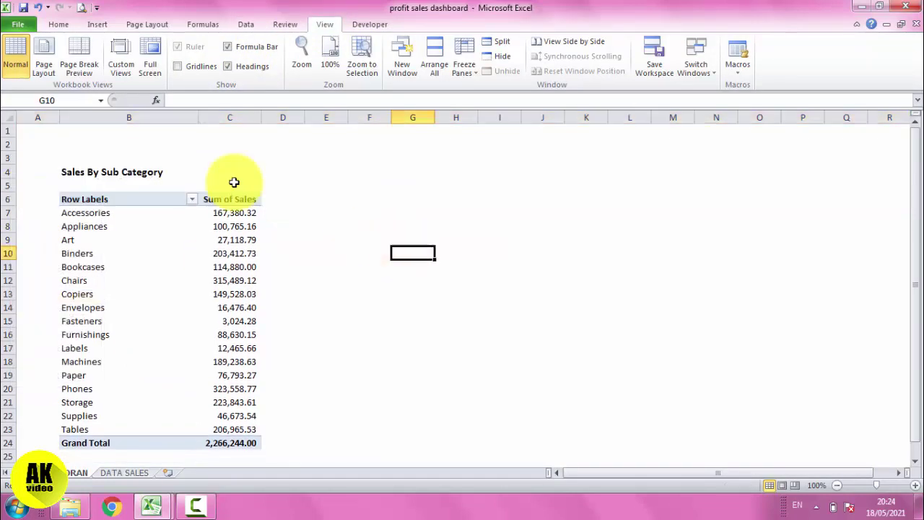
click(21, 8)
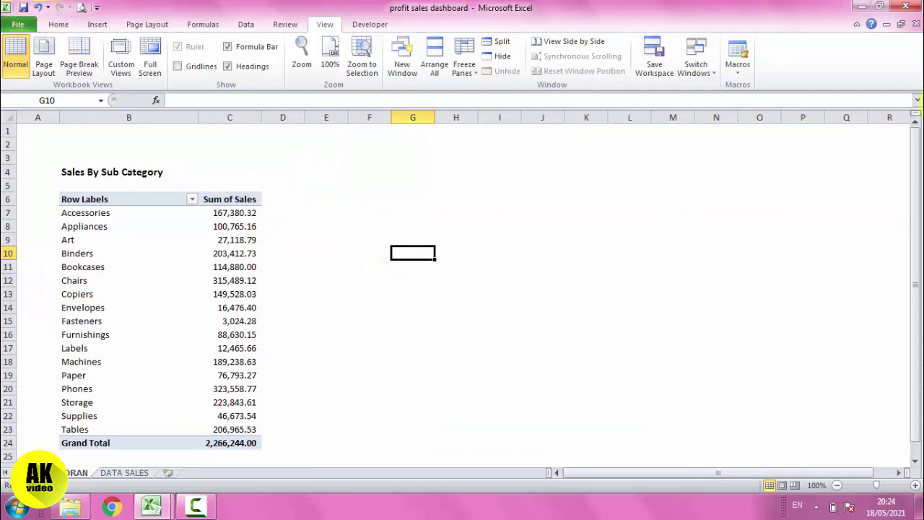
click(857, 25)
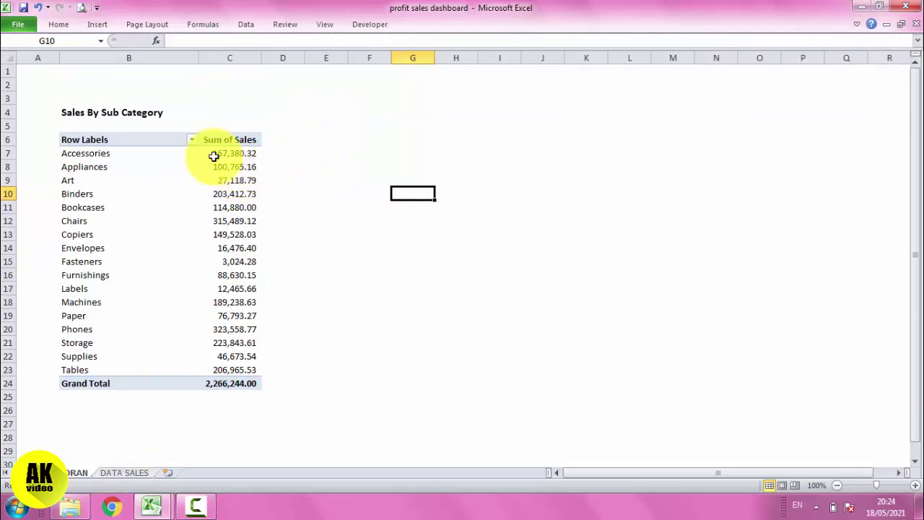
Step: Copy the sub-category pivot table B6:C24 and paste it at E6
click(119, 144)
drag(119, 144, 231, 386)
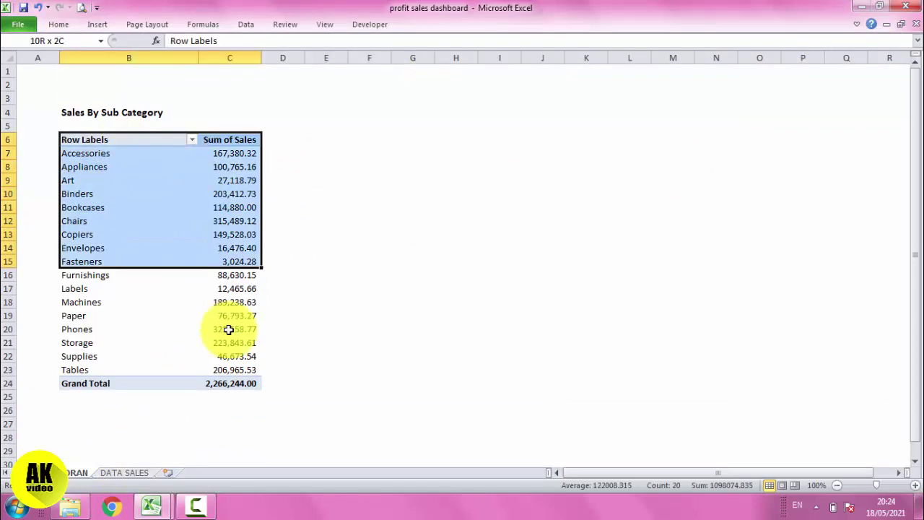
click(231, 386)
mouse_move(84, 143)
mouse_down()
mouse_move(244, 358)
mouse_move(246, 377)
mouse_up()
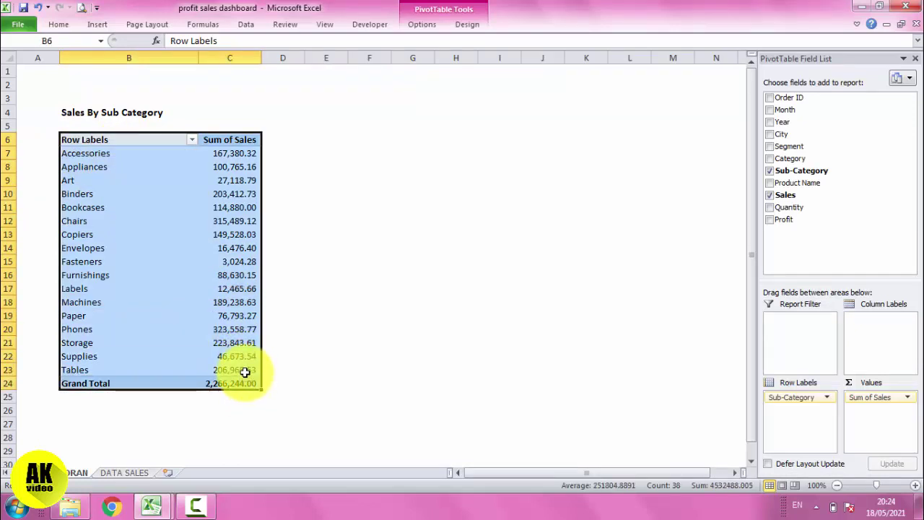
key(ctrl+c)
click(339, 135)
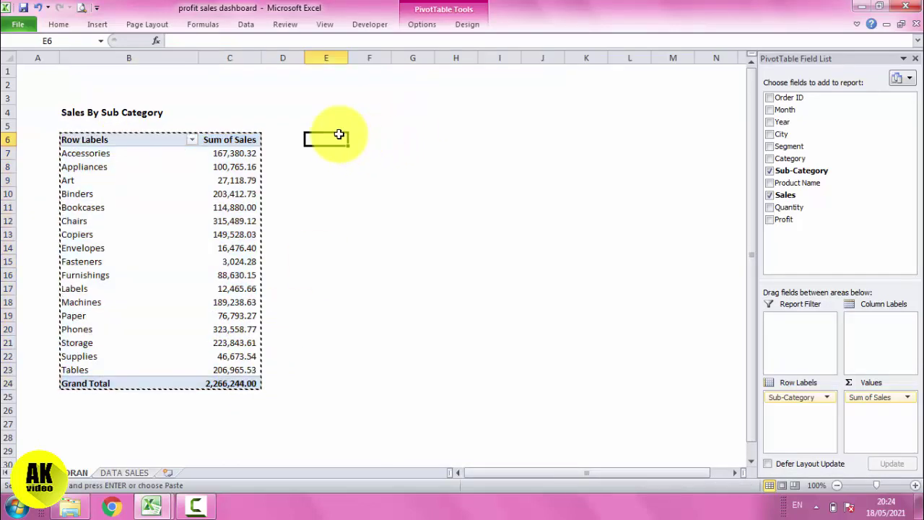
key(ctrl+v)
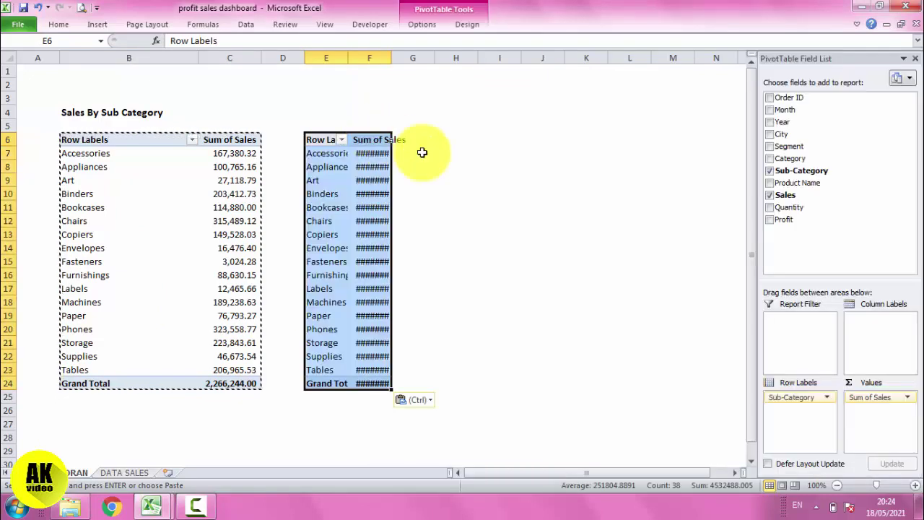
Step: Auto-fit column E and widen column F so the pasted sales values show
double_click(349, 57)
click(379, 57)
drag(393, 57, 409, 57)
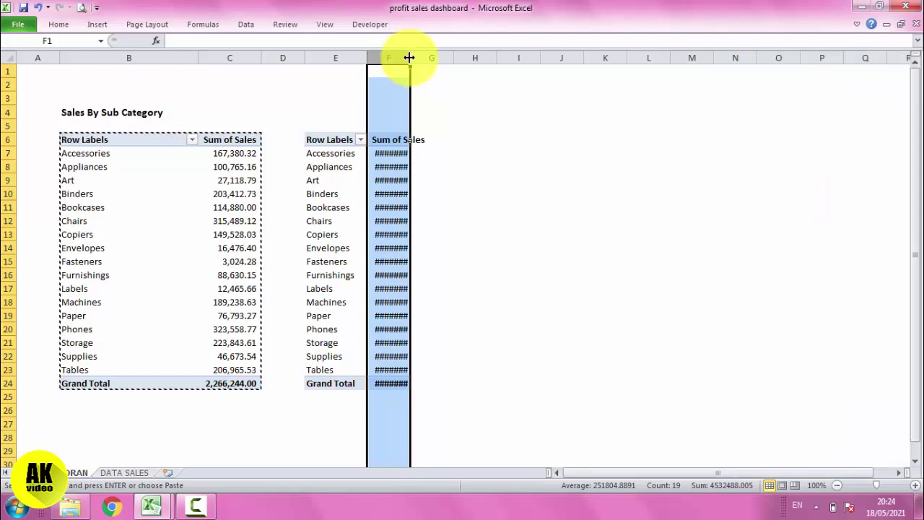
click(419, 57)
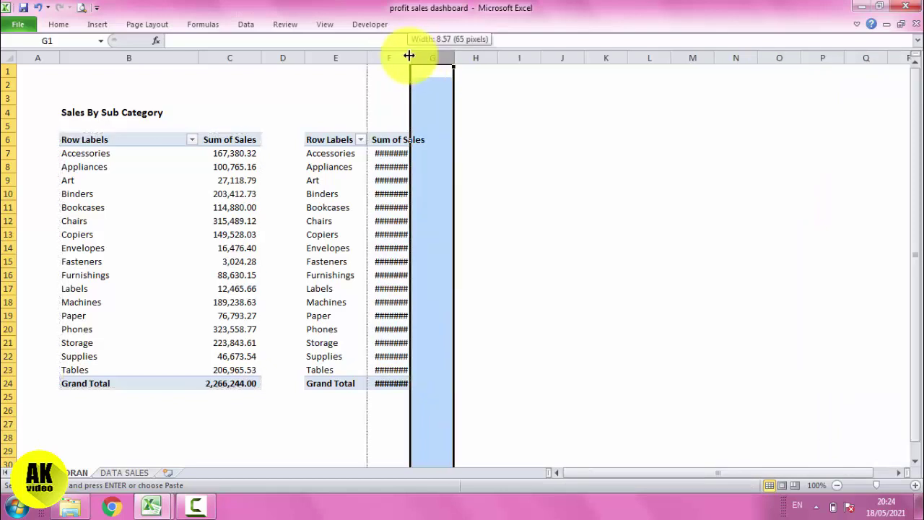
drag(407, 56, 451, 57)
click(404, 156)
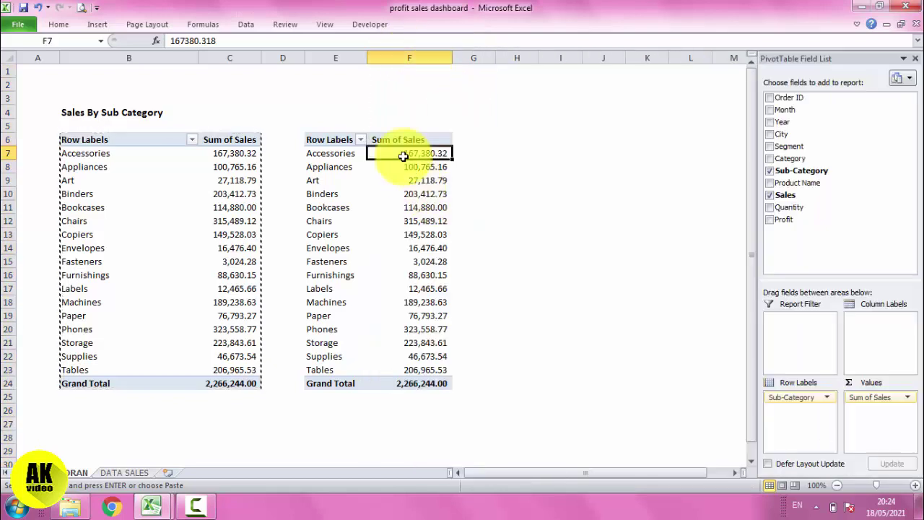
Step: Swap Sub-Category for City in the second pivot so it totals sales for six regions
click(769, 173)
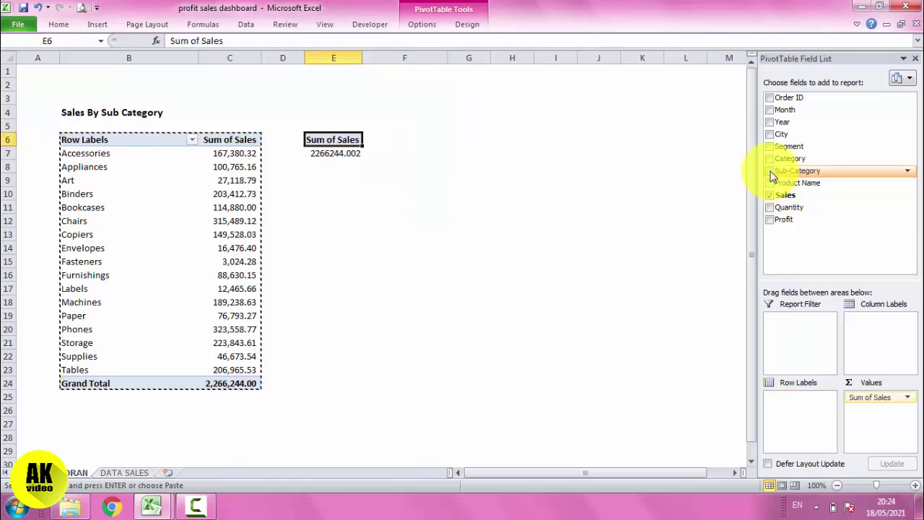
click(771, 136)
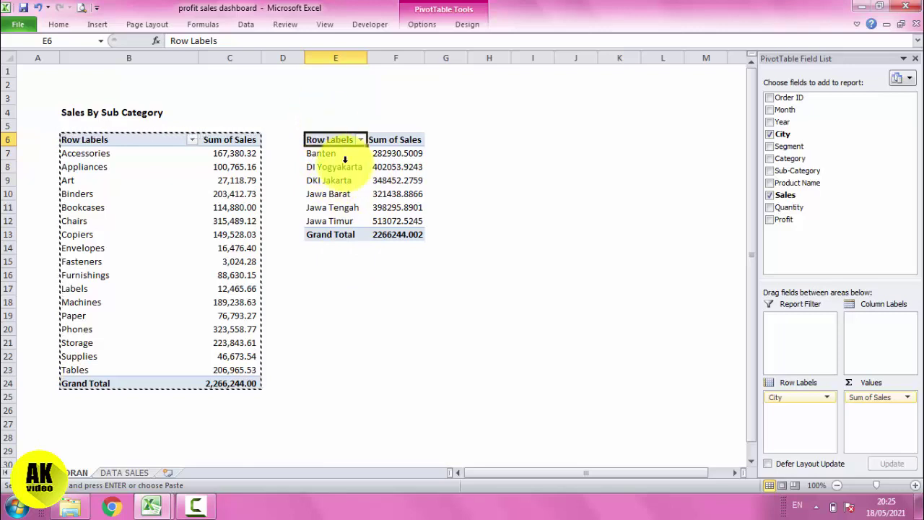
drag(337, 156, 347, 223)
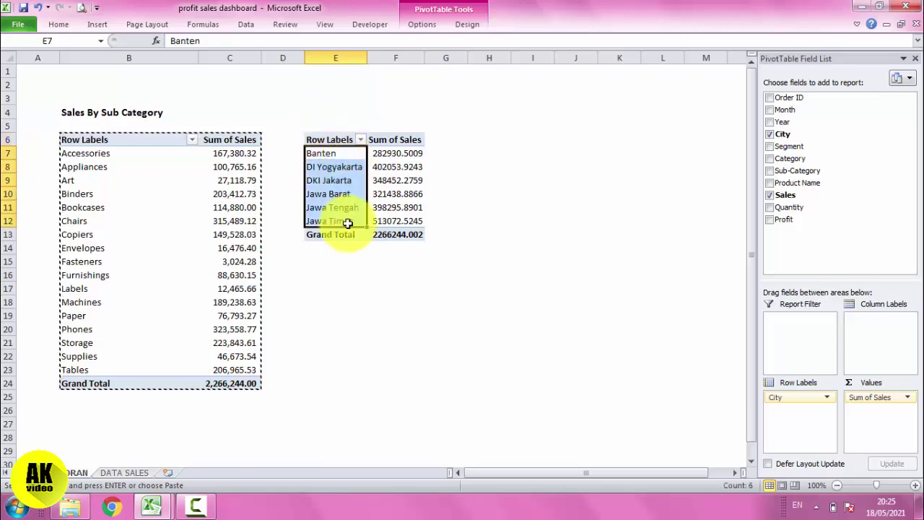
click(339, 112)
Step: Enter 'Sales By City' in E4 and pick up B4's title formatting with Format Painter
text(Sales By City)
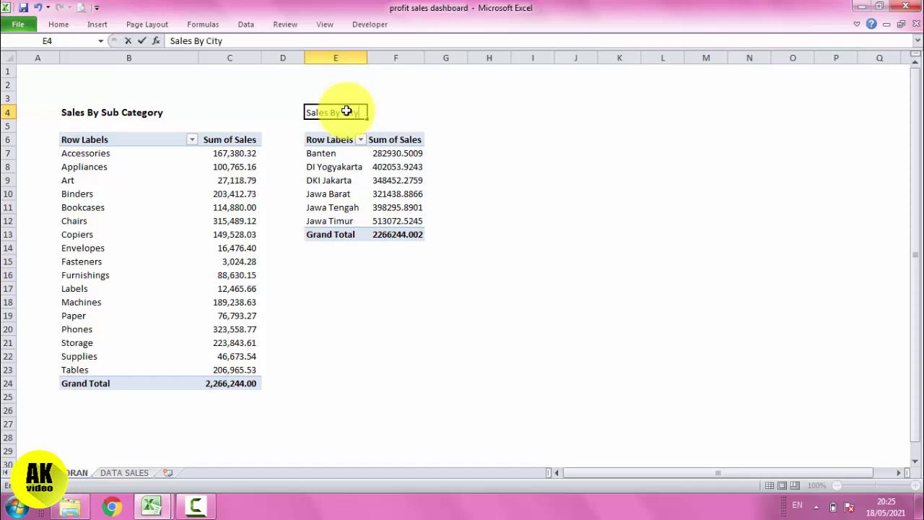
key(Return)
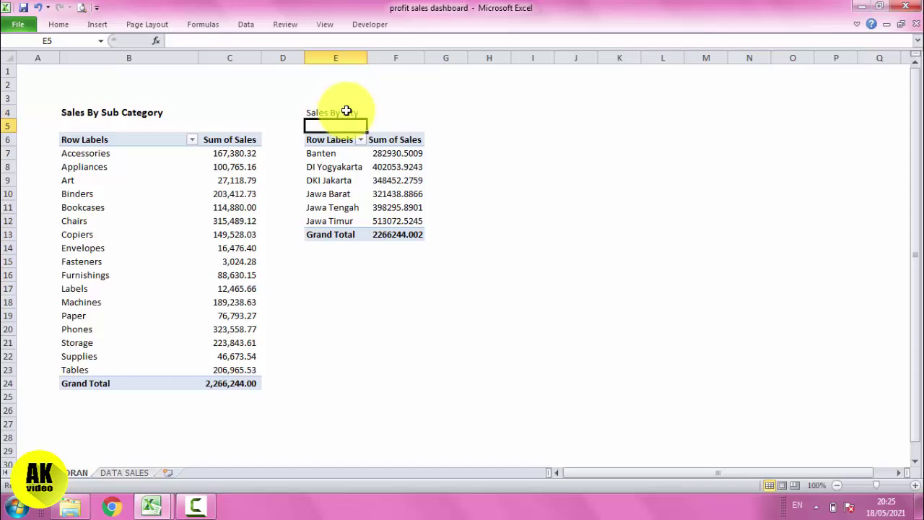
click(75, 113)
click(60, 24)
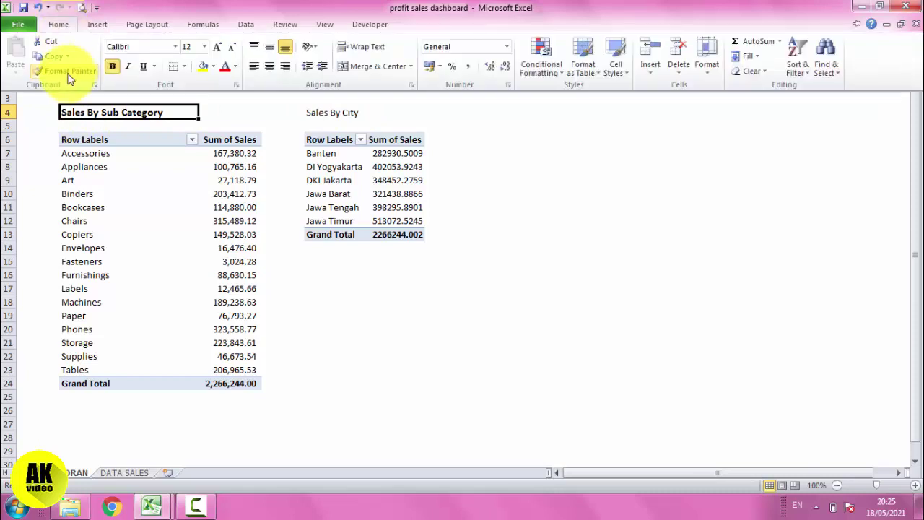
click(66, 75)
Step: Apply the title formatting to E4 and give column F Comma Style with two decimals
click(318, 113)
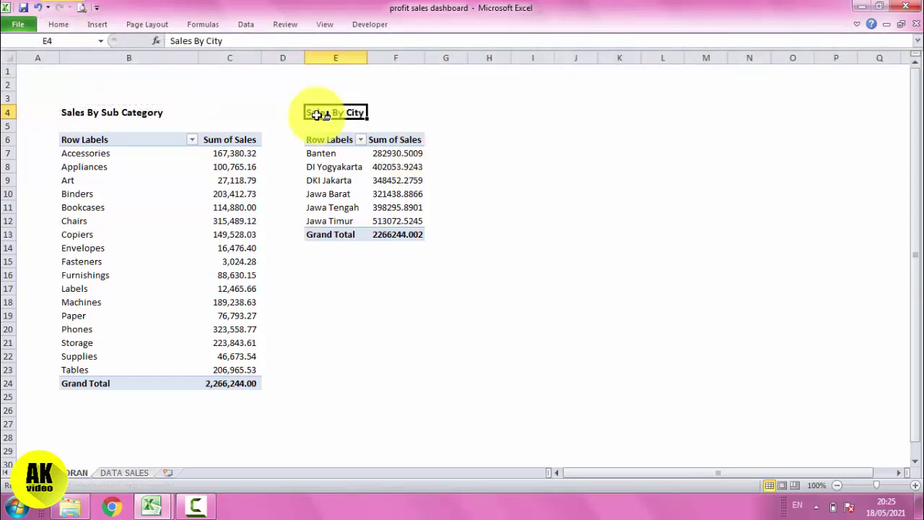
click(585, 137)
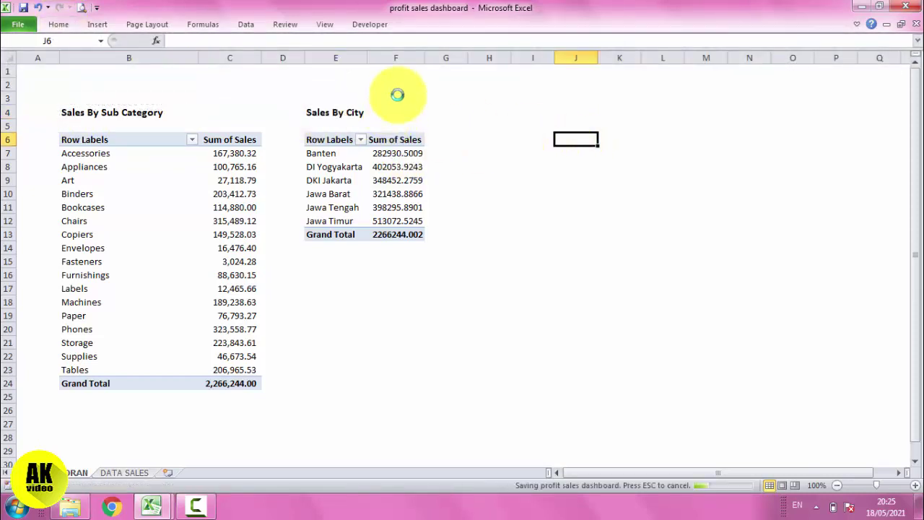
click(397, 58)
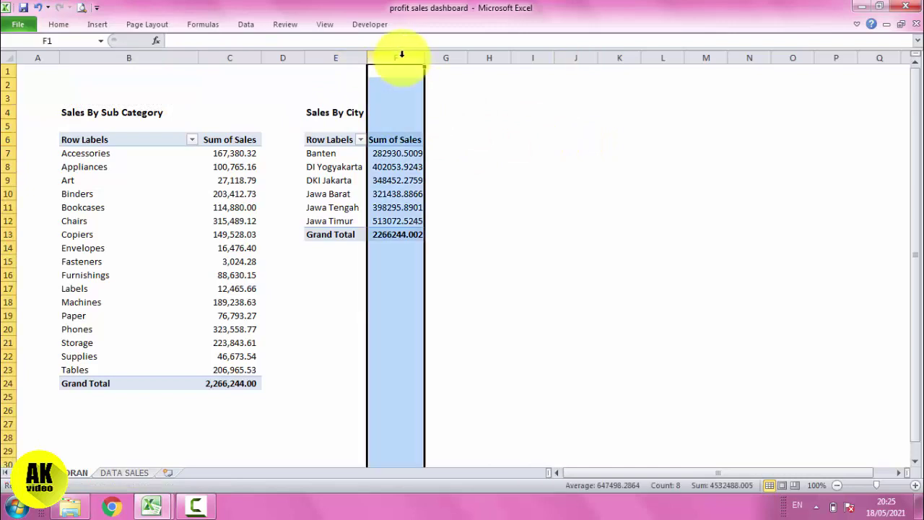
click(59, 26)
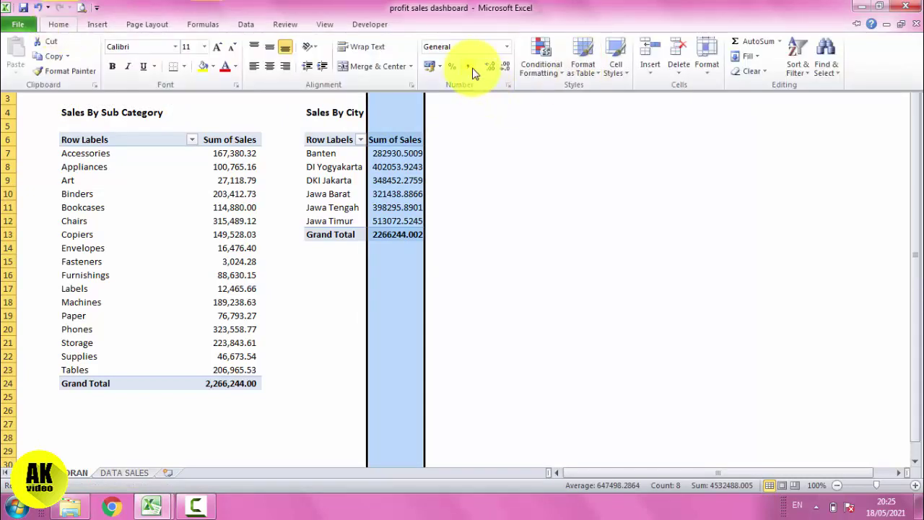
click(471, 69)
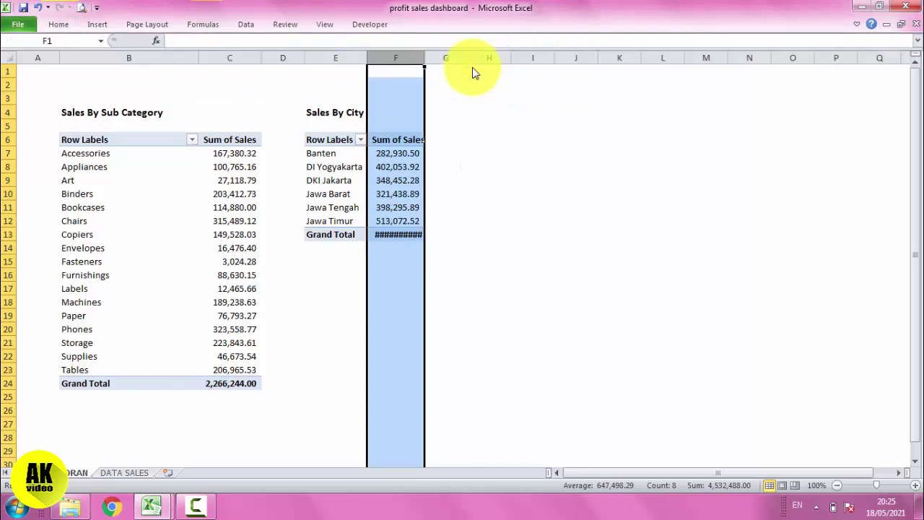
Step: Widen column F so the 2,266,244.00 grand total fits
click(440, 96)
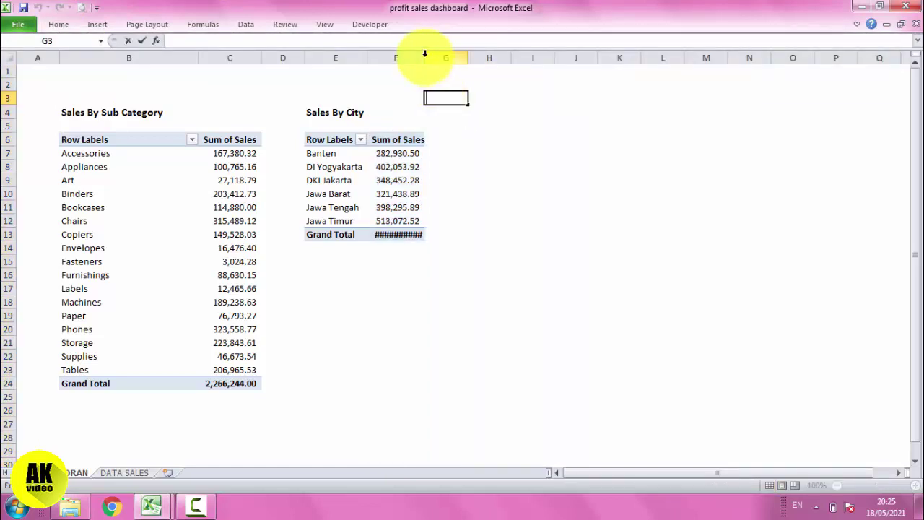
click(419, 54)
drag(422, 57, 431, 58)
click(480, 124)
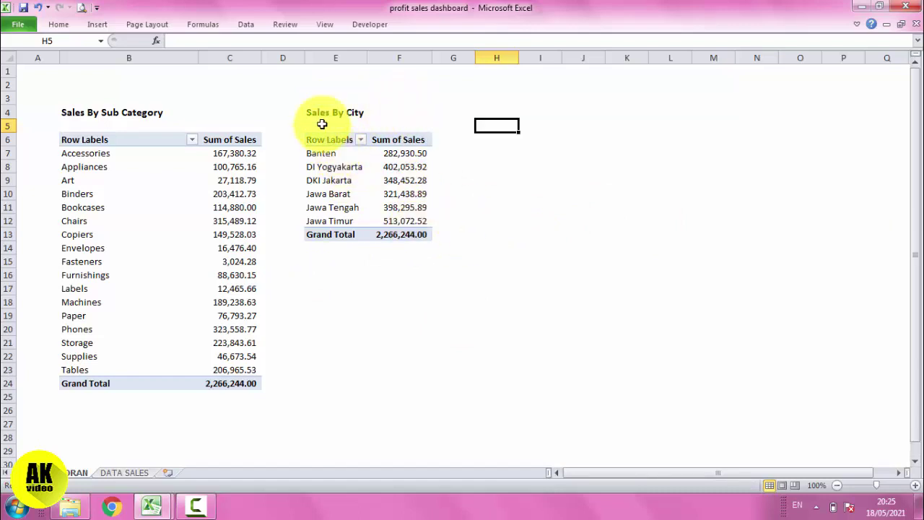
Step: Copy the Sales By City pivot toward H4, then cancel the pending copy
drag(316, 109, 406, 234)
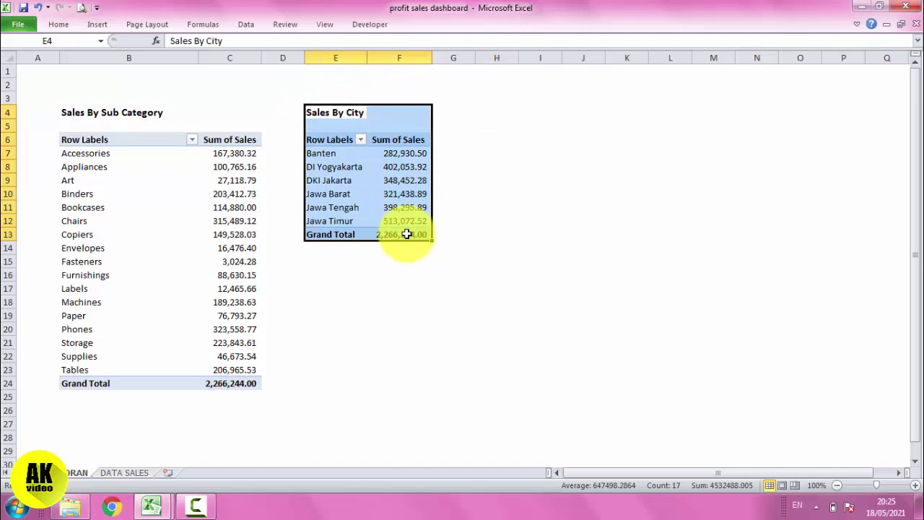
key(ctrl+c)
click(498, 106)
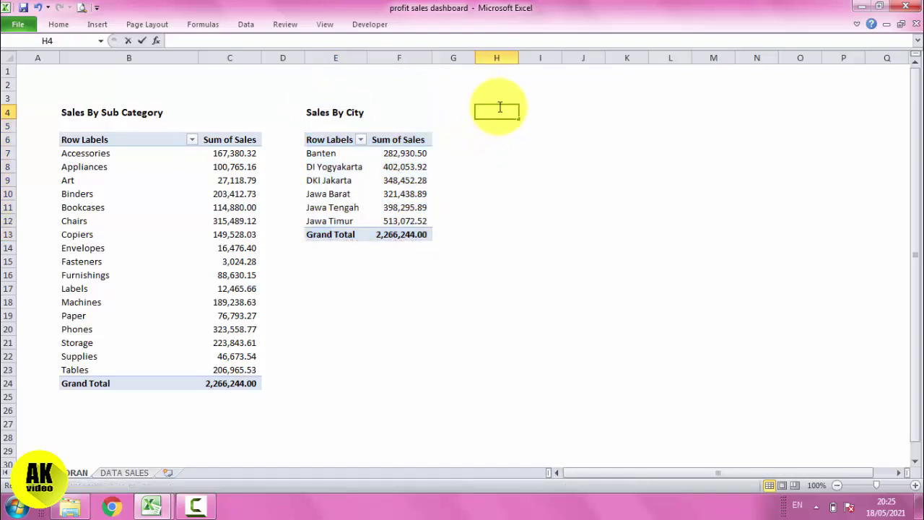
key(Escape)
click(540, 164)
click(496, 110)
click(505, 166)
click(493, 112)
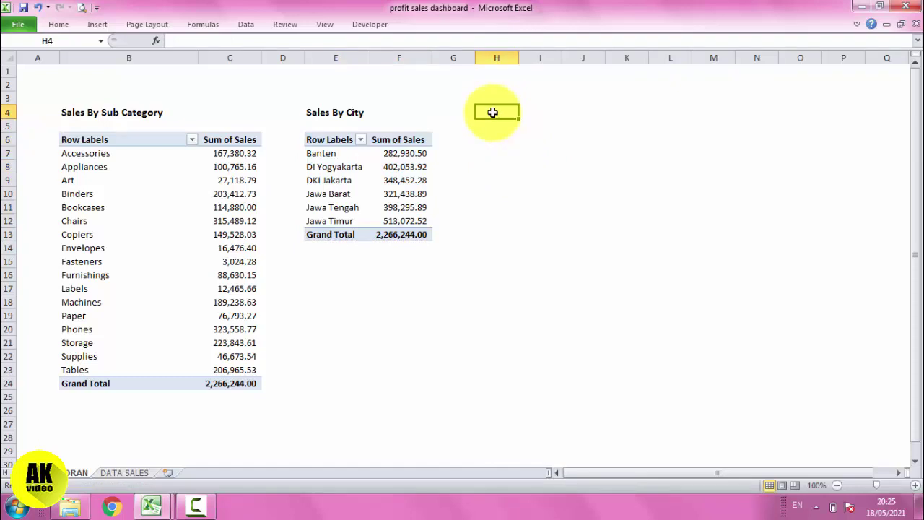
click(320, 114)
click(490, 189)
Step: Copy the Sales By City pivot with its title and paste it at H4
drag(325, 112, 408, 235)
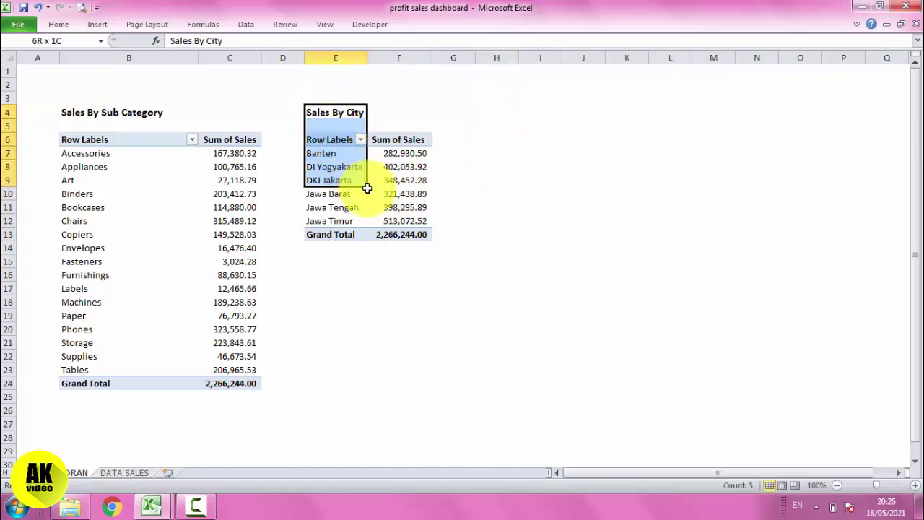
key(ctrl+c)
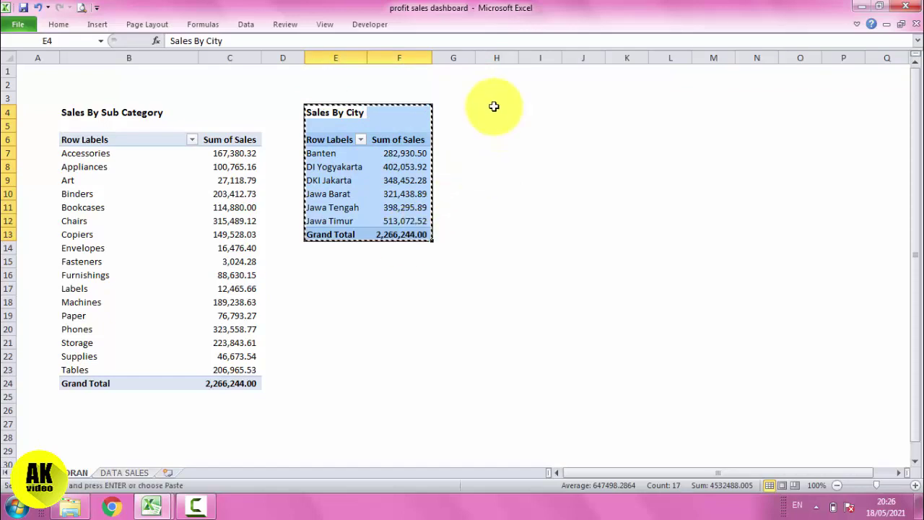
click(493, 108)
key(ctrl+v)
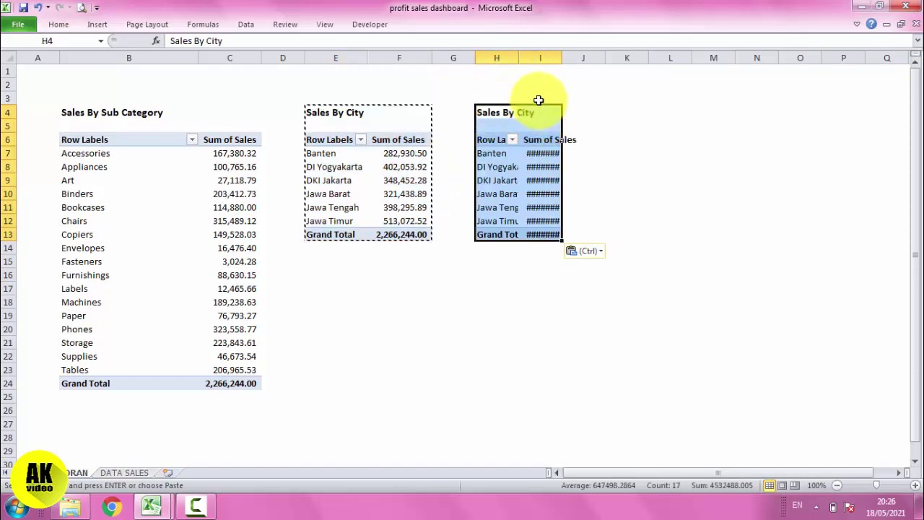
Step: Widen columns H and I and remove City, leaving only Sum of Sales 2266244.002
drag(518, 58, 633, 57)
click(573, 57)
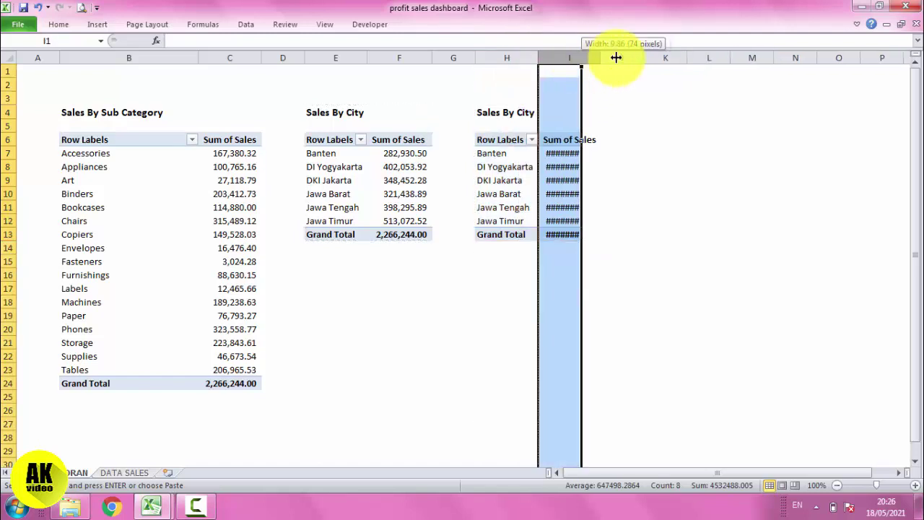
click(593, 153)
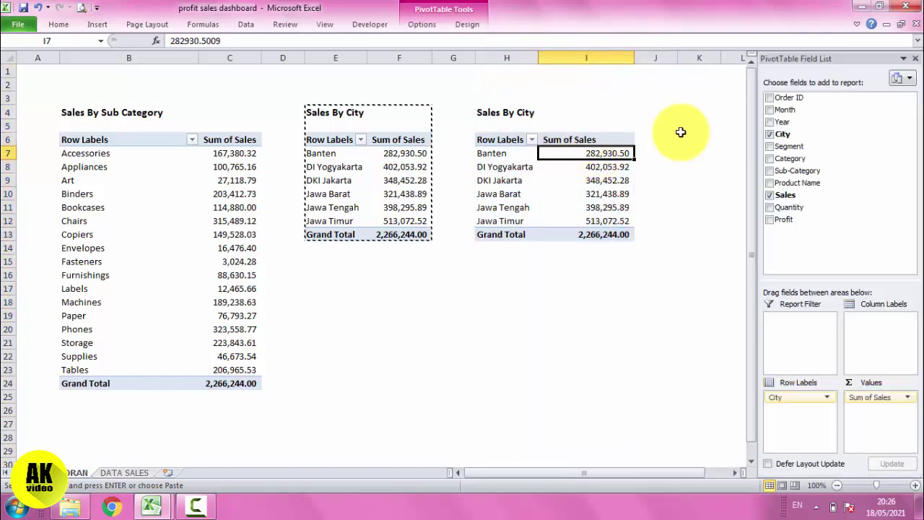
click(772, 136)
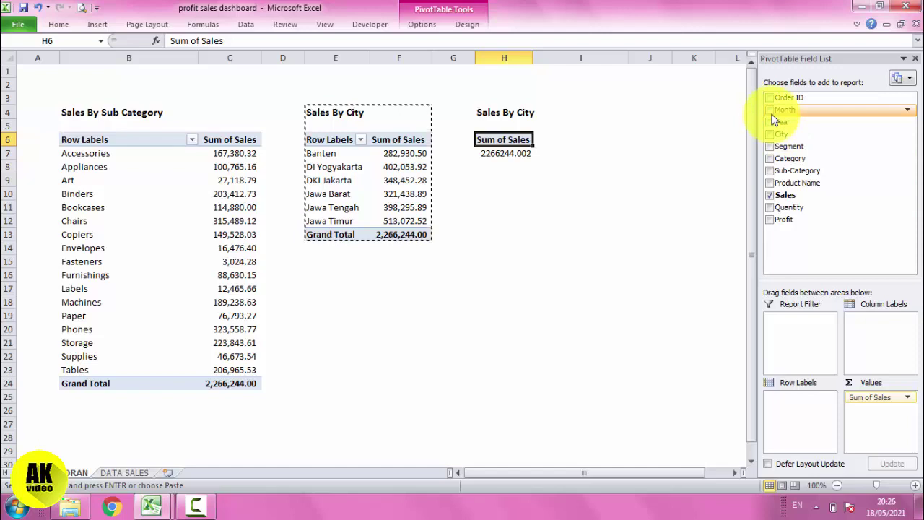
Step: List the copied pivot's sales by Month with comma-formatted values and a wider column I
click(770, 110)
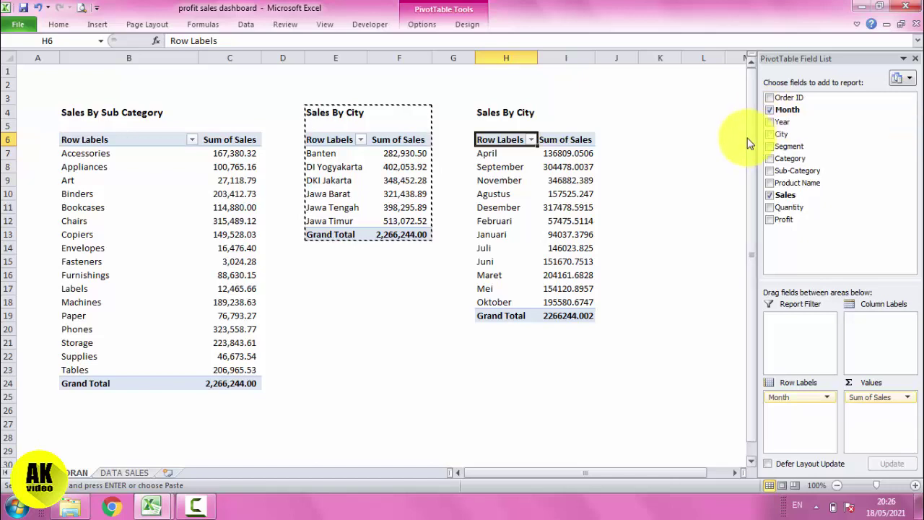
drag(566, 153, 568, 315)
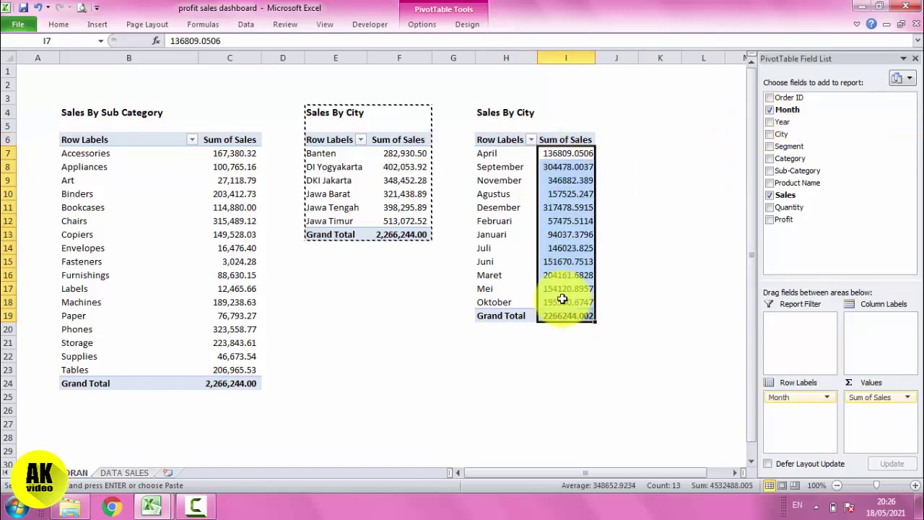
click(71, 24)
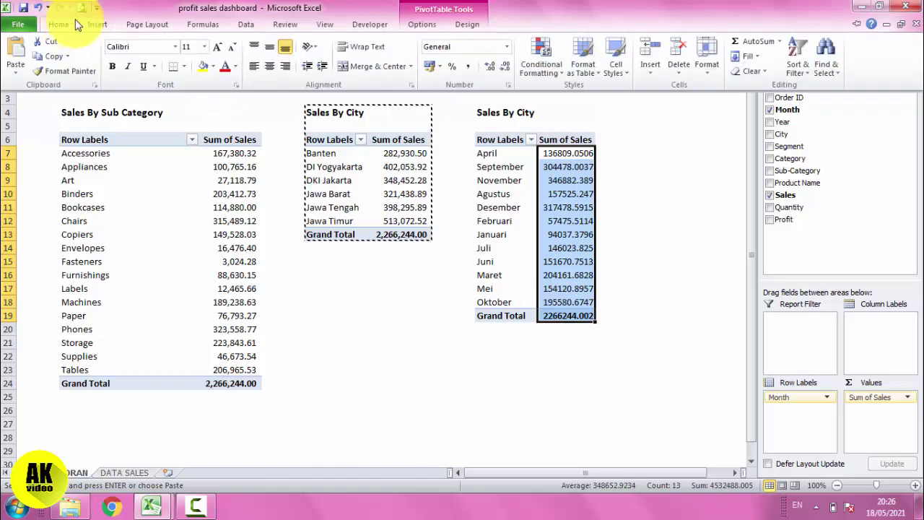
click(470, 69)
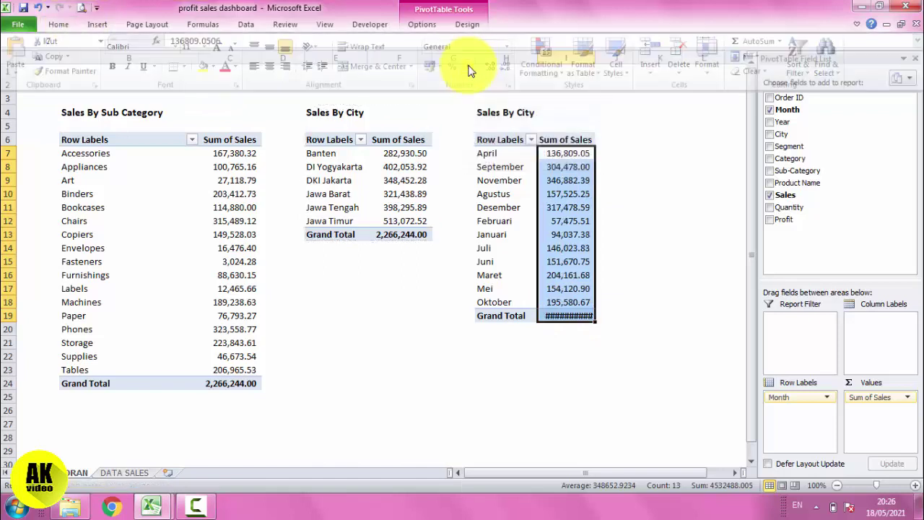
click(615, 109)
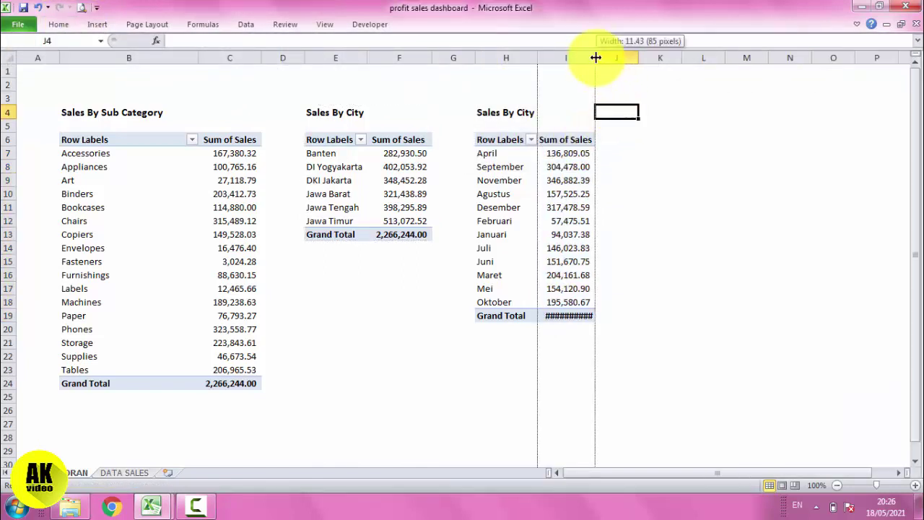
drag(596, 57, 653, 57)
Step: Retitle H4 as 'Sales By Month' and save the workbook
click(521, 112)
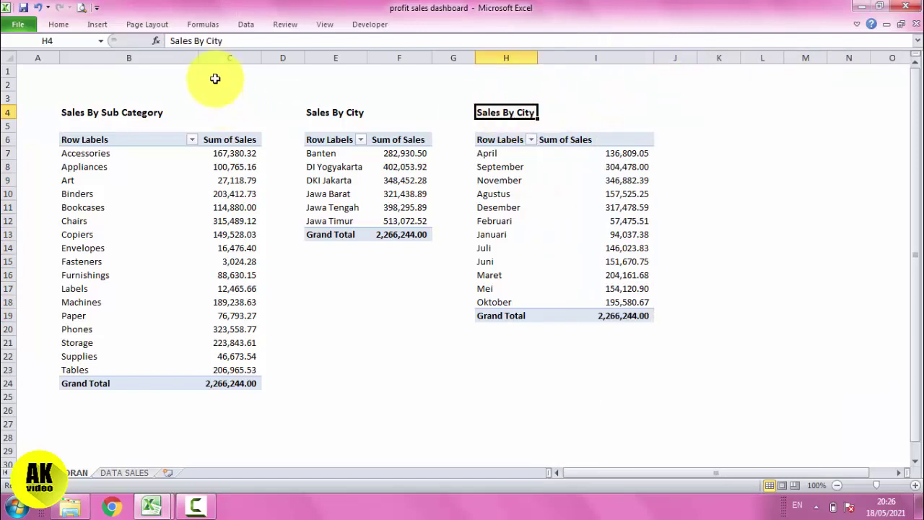
double_click(217, 40)
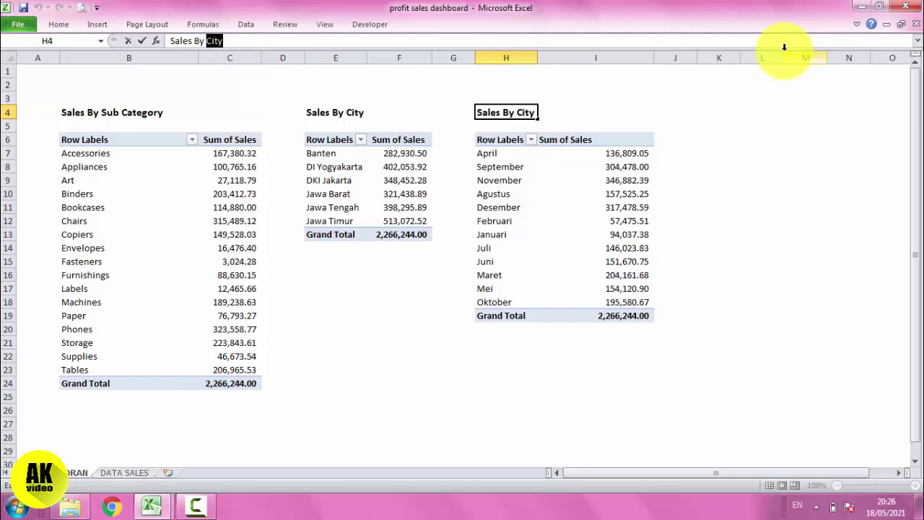
text(Month)
key(Return)
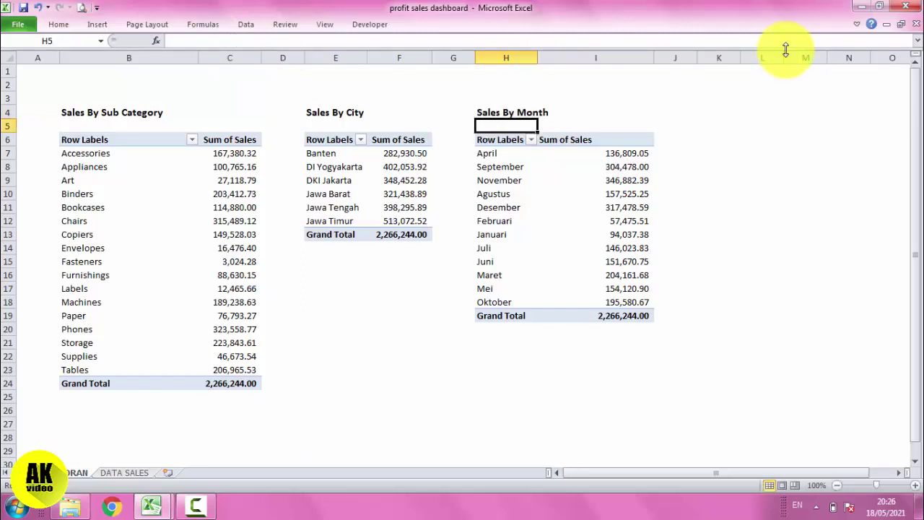
key(ctrl+s)
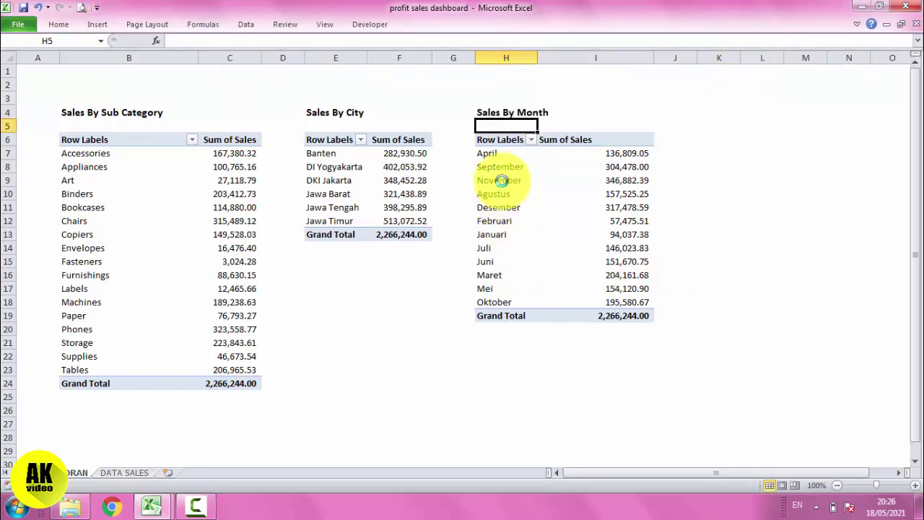
Step: Select the month names April through Oktober and apply a sort from the PivotTable tools
drag(499, 155, 513, 299)
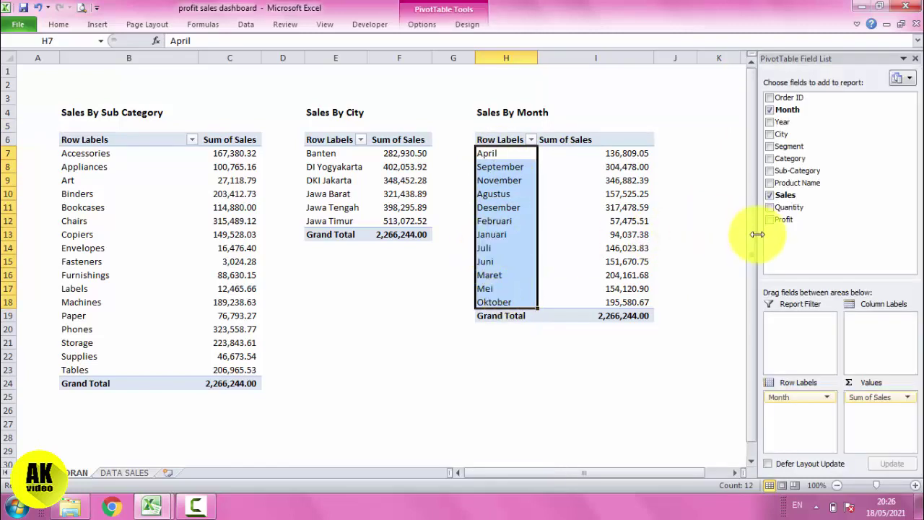
click(424, 24)
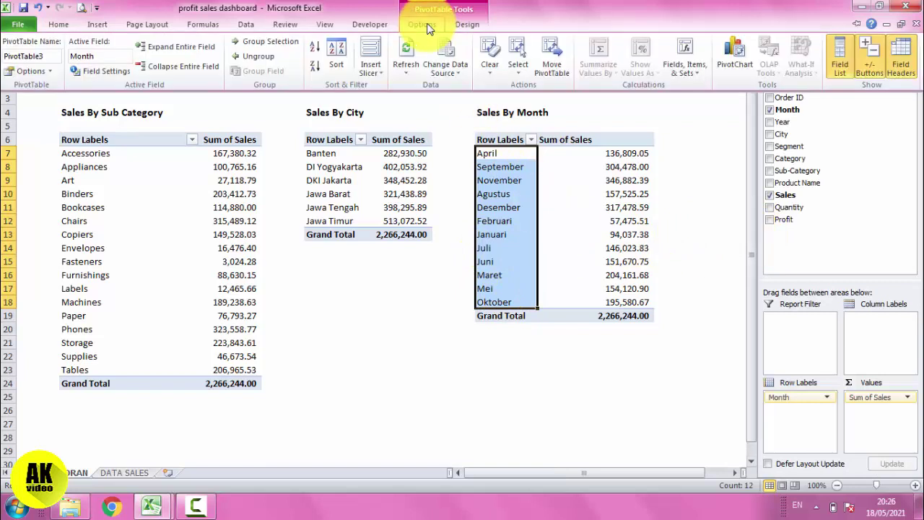
click(312, 50)
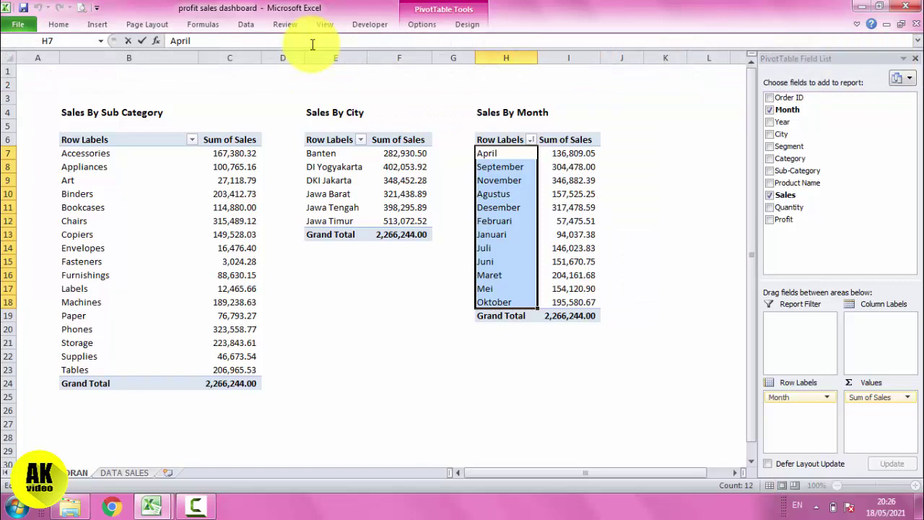
click(621, 166)
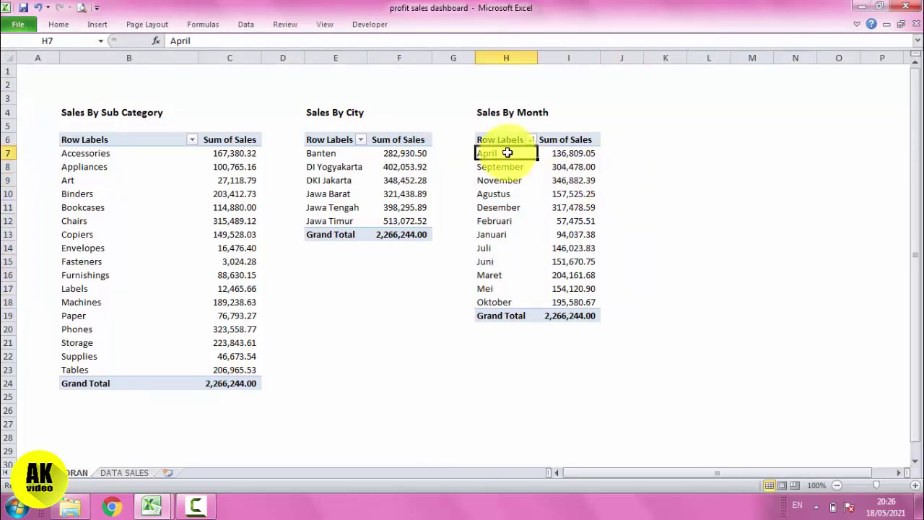
Step: Sort the months Z to A, Oktober first, and bring up the Sort (Month) settings
click(508, 152)
click(532, 140)
click(532, 140)
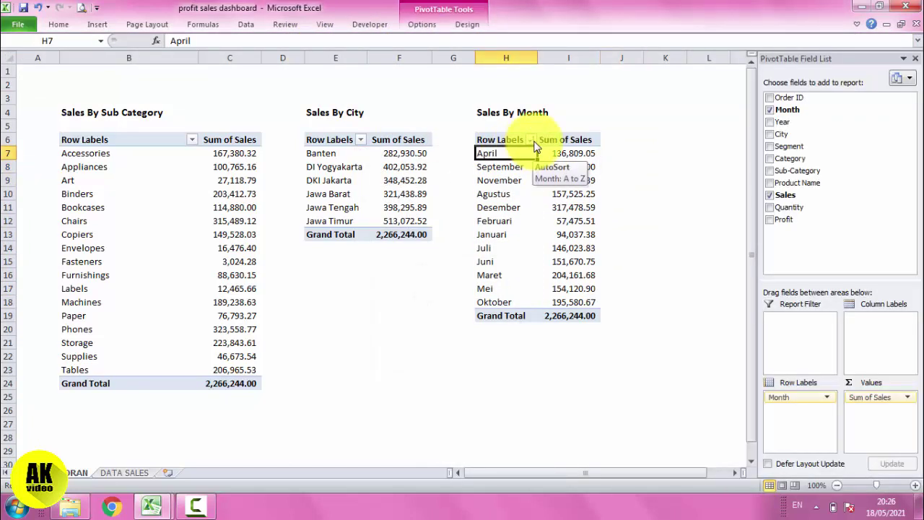
click(533, 141)
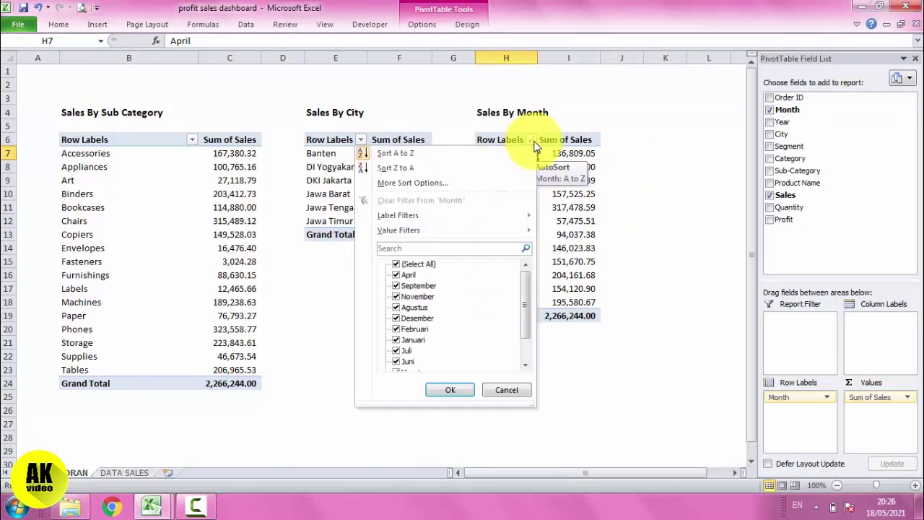
click(398, 168)
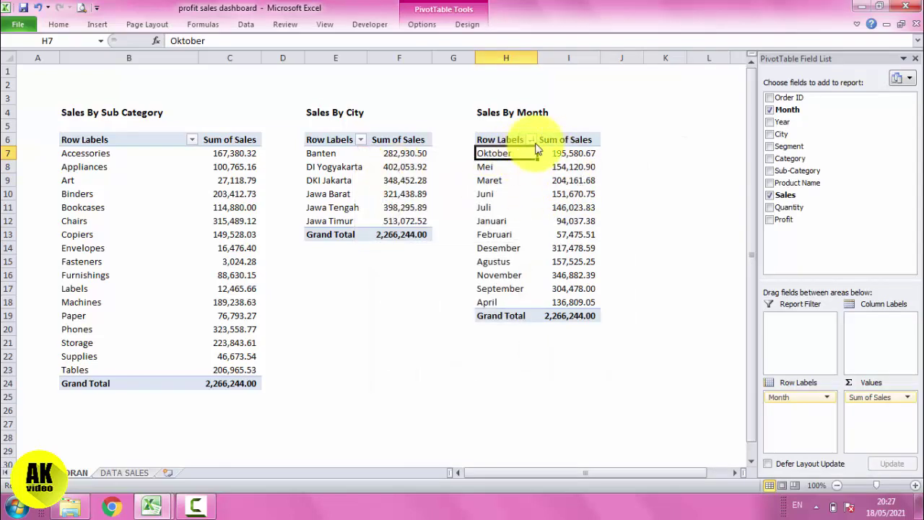
click(531, 140)
click(415, 186)
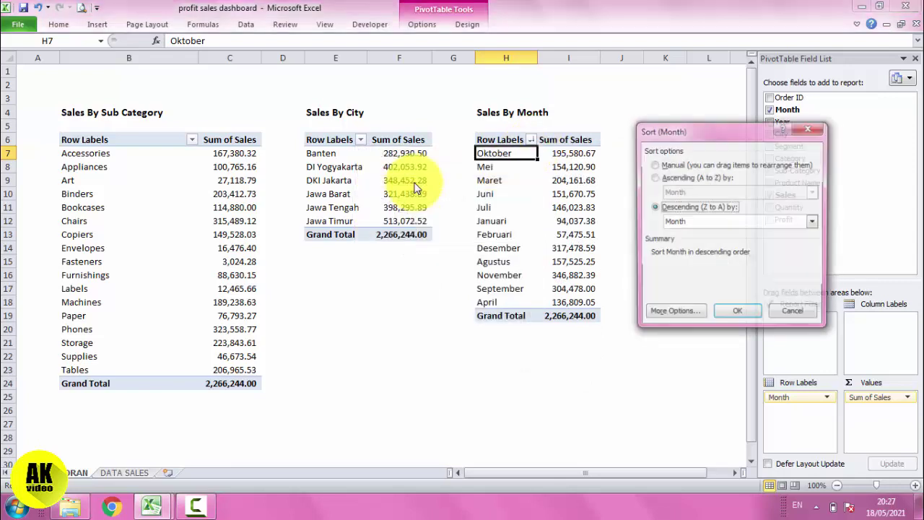
Step: Try manual, descending and ascending Month sort settings in the Sort (Month) dialog
click(673, 165)
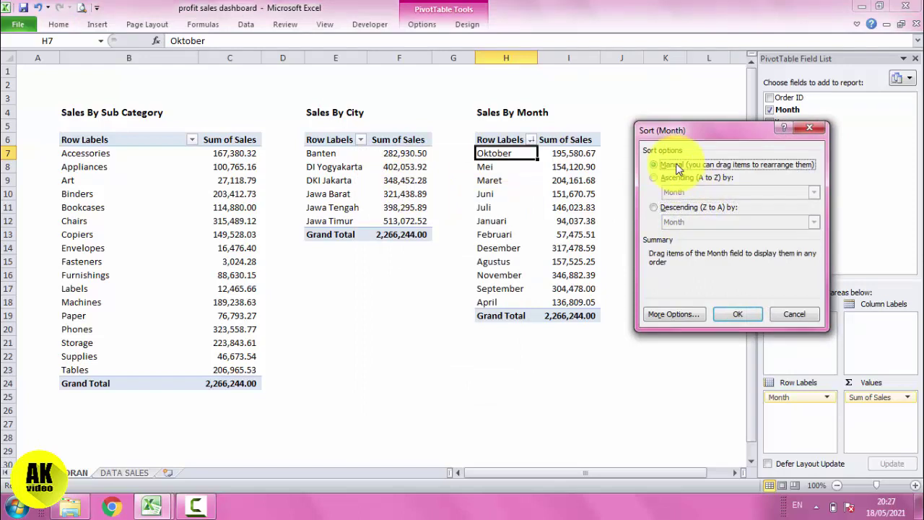
click(686, 209)
click(813, 224)
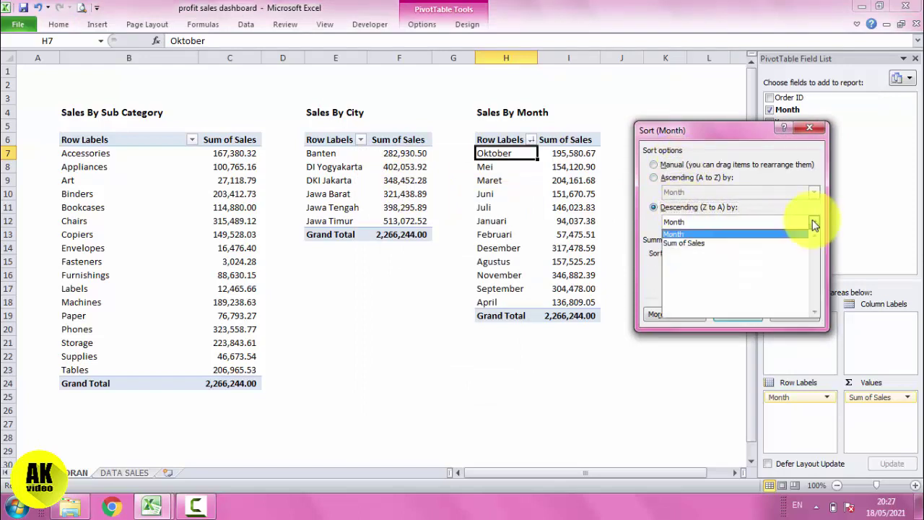
click(813, 225)
click(715, 176)
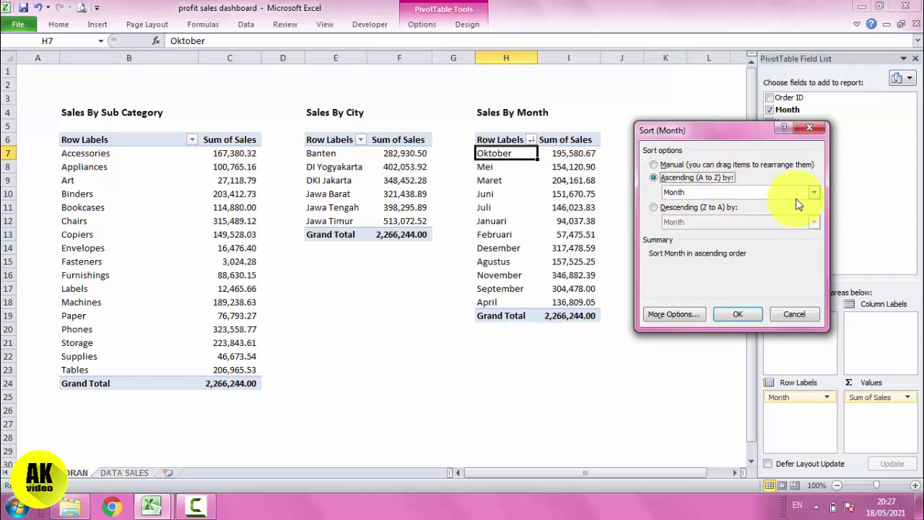
click(814, 194)
click(814, 195)
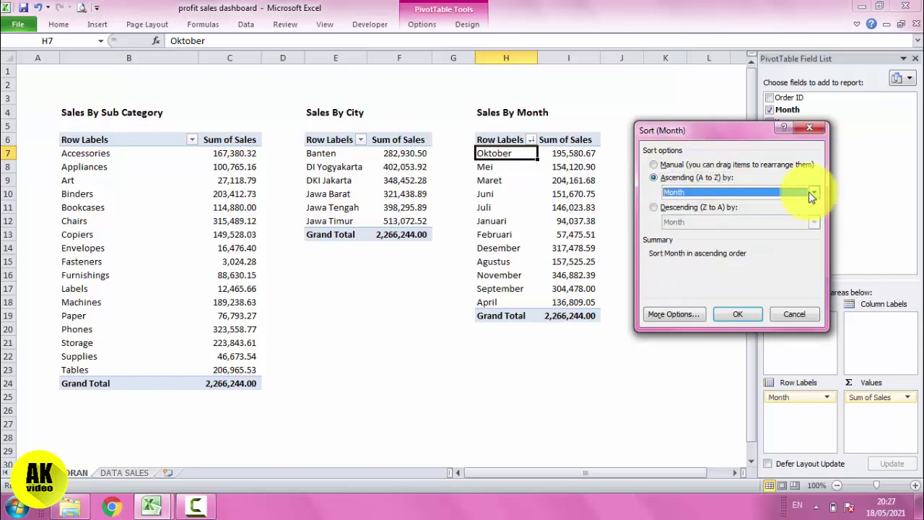
Step: Turn off automatic sorting and sort Month ascending by the January–December custom order
click(656, 315)
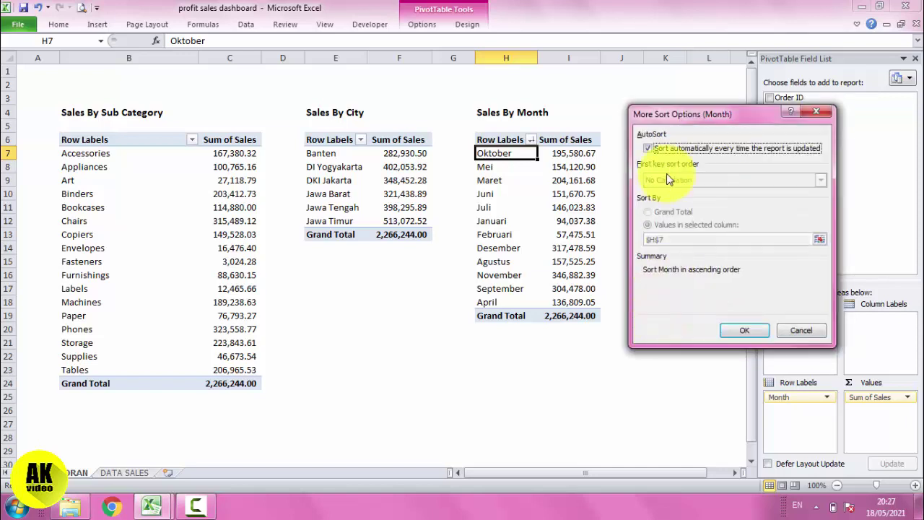
click(662, 149)
click(732, 180)
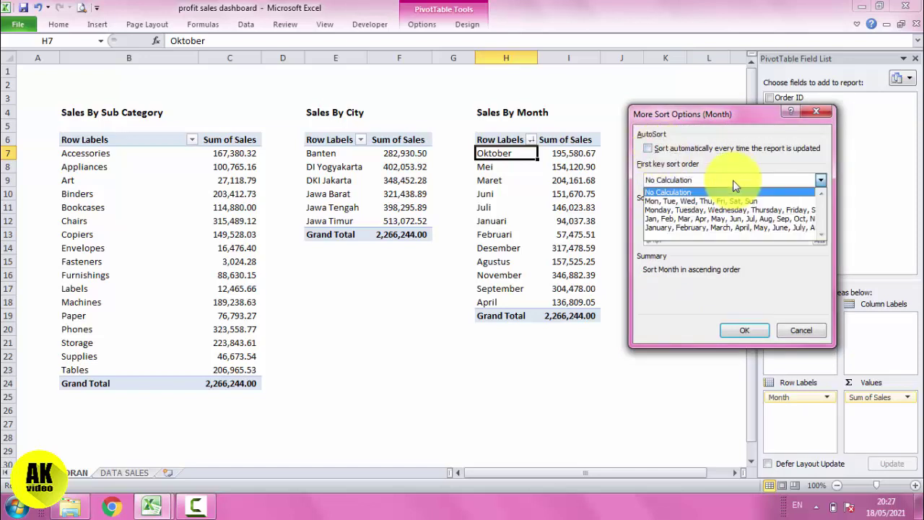
click(695, 229)
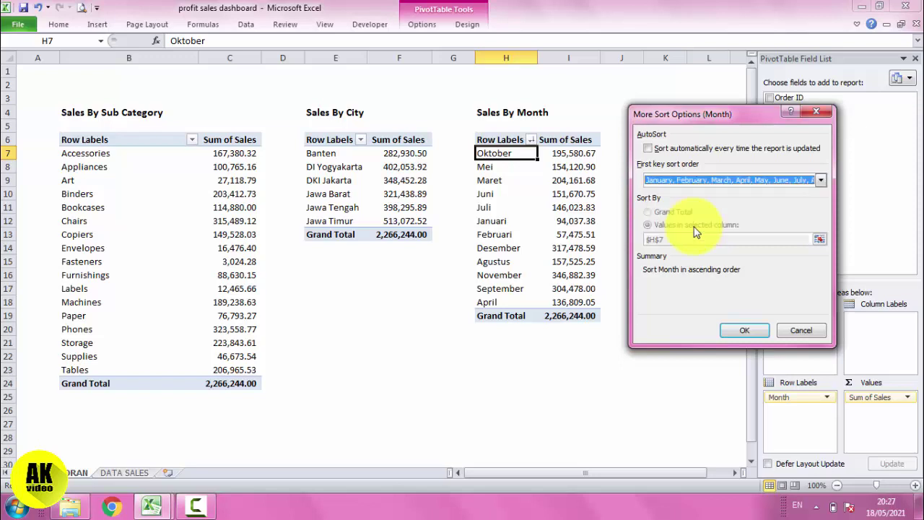
click(756, 329)
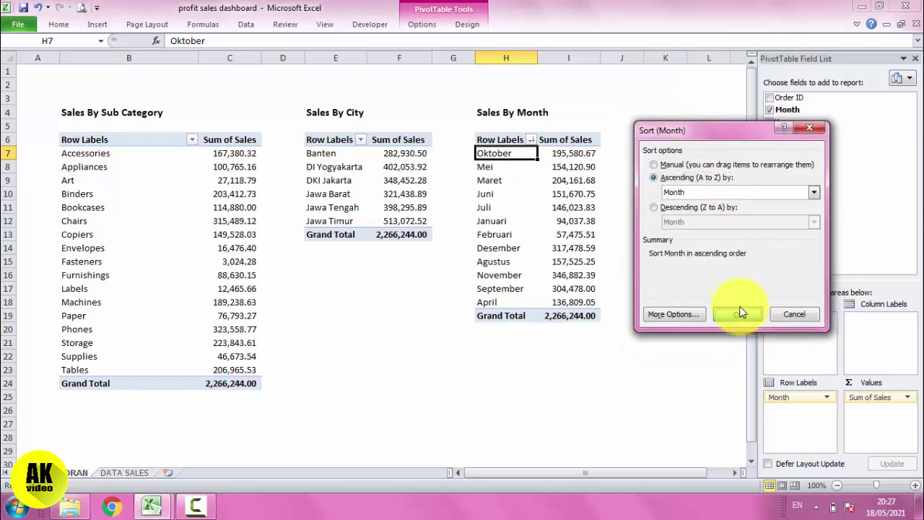
click(742, 312)
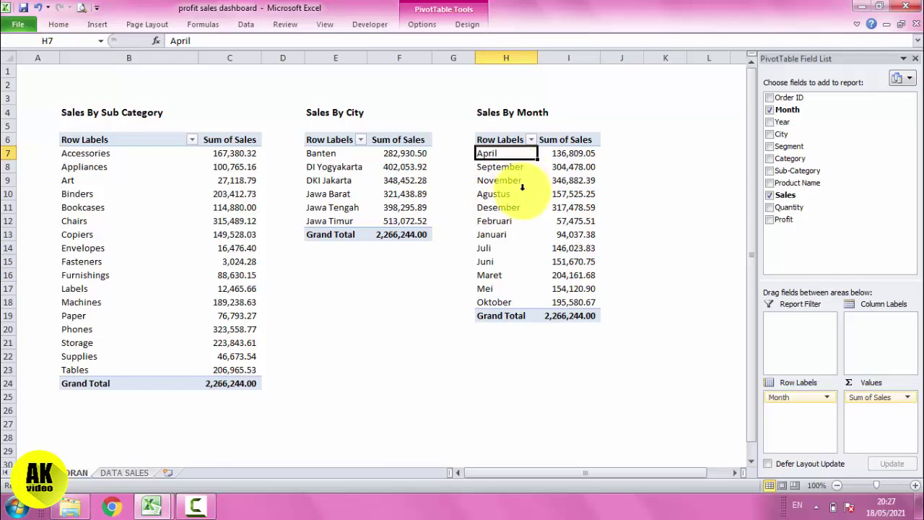
Step: Review the resorted month list and save the workbook
click(671, 179)
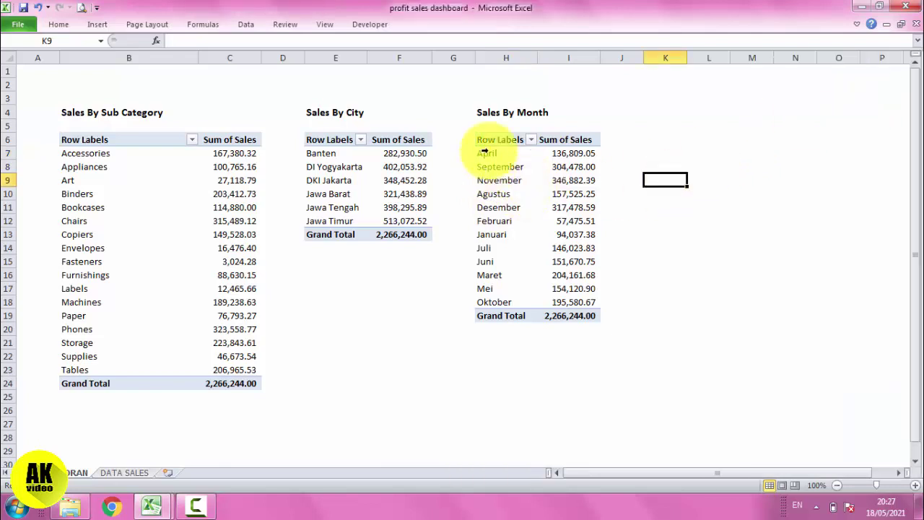
drag(498, 152, 565, 303)
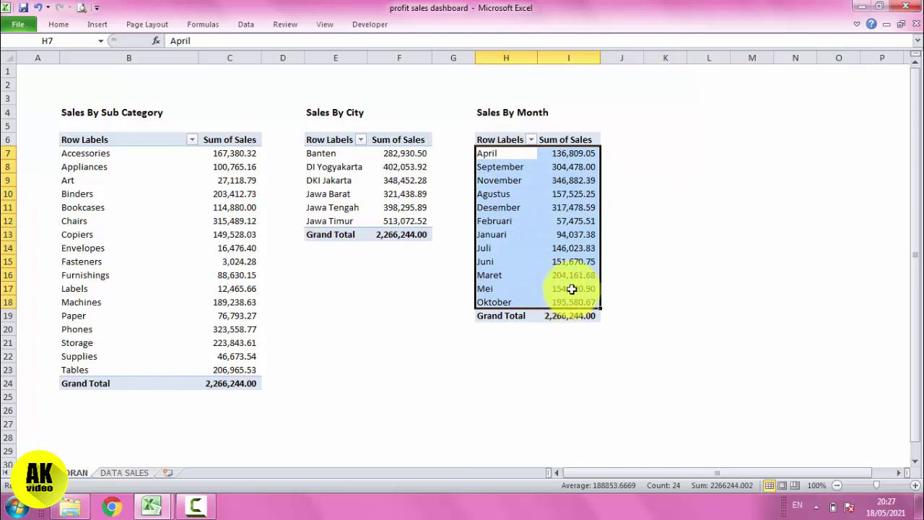
click(751, 152)
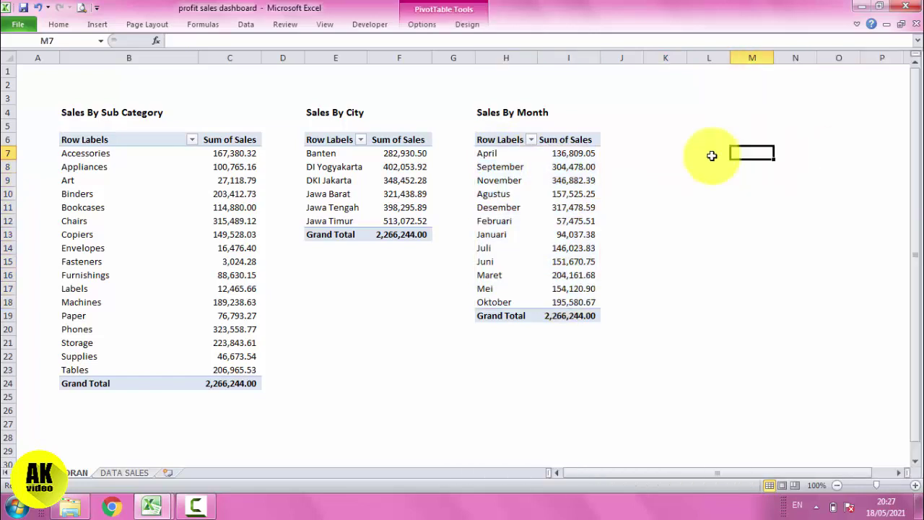
click(22, 8)
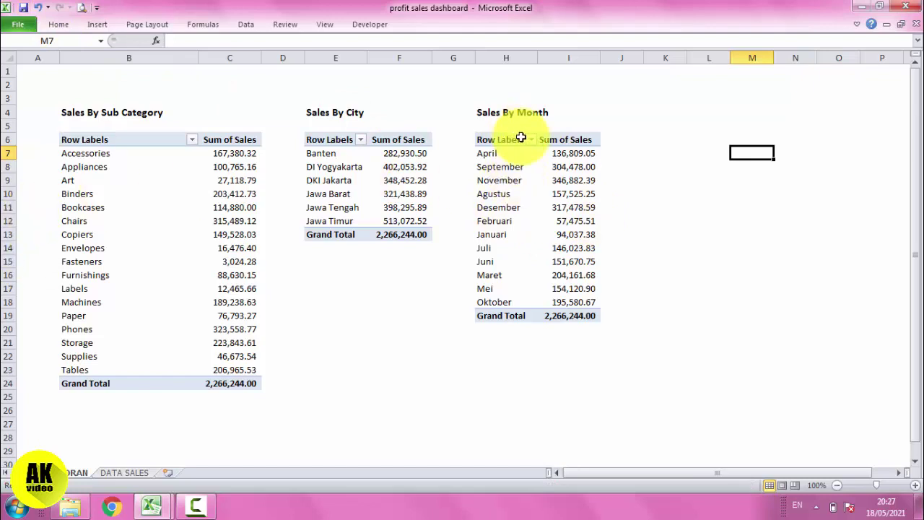
click(652, 125)
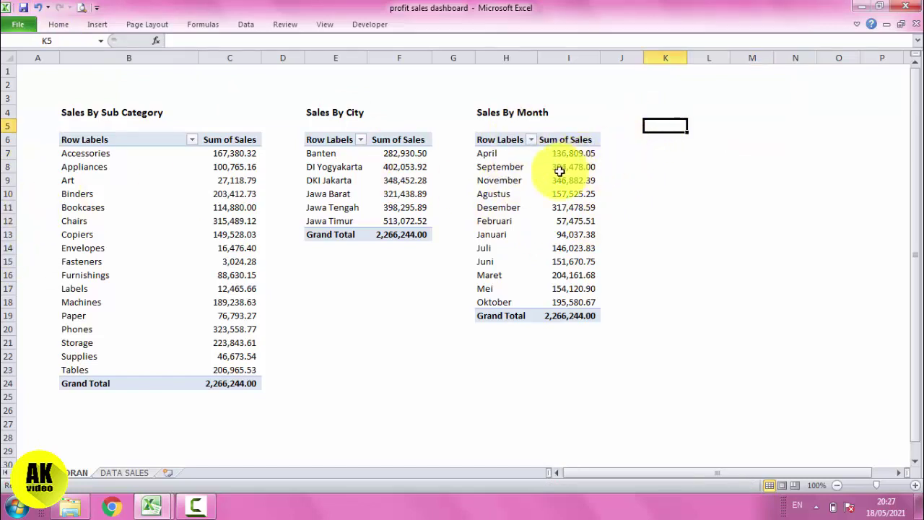
Step: Copy the Sales By City pivot with its title and paste it at K4
drag(317, 112, 412, 236)
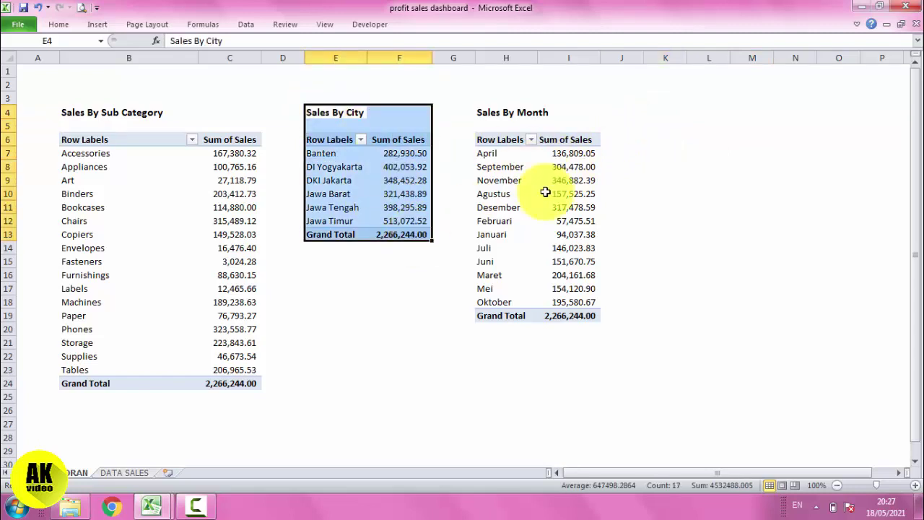
key(ctrl+c)
click(657, 112)
key(ctrl+v)
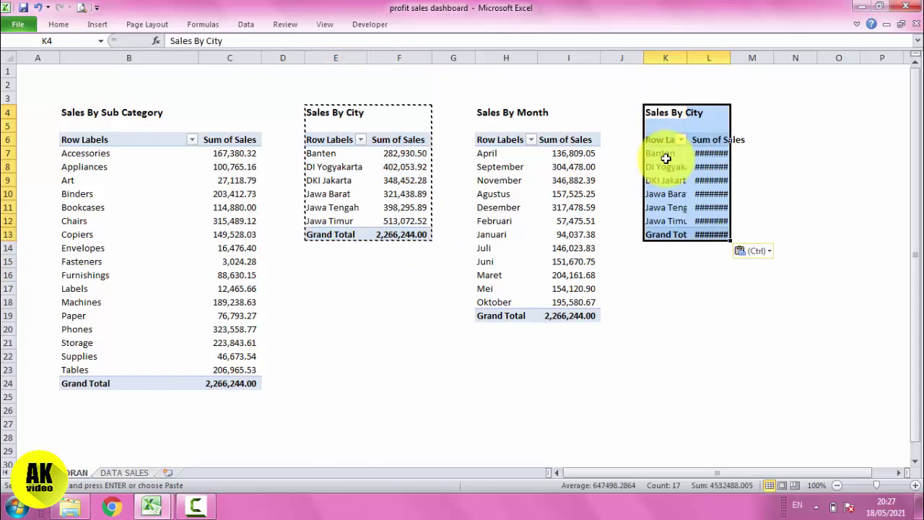
Step: Change the K4 pivot's fields to sum Profit by Category instead of Sales by City
click(669, 157)
double_click(670, 156)
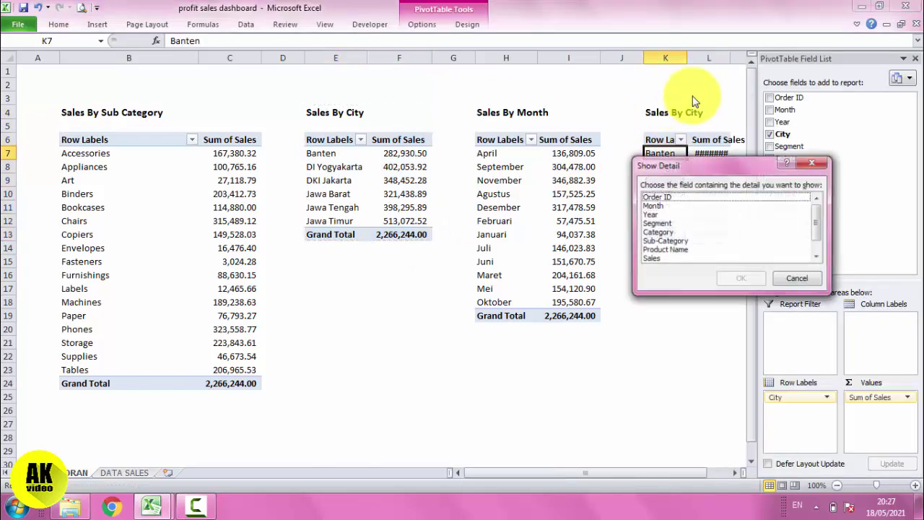
click(829, 158)
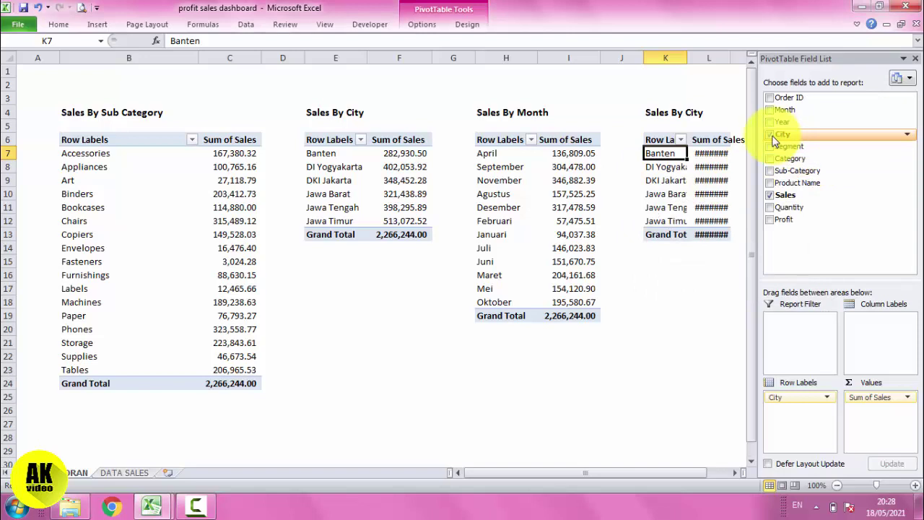
click(771, 135)
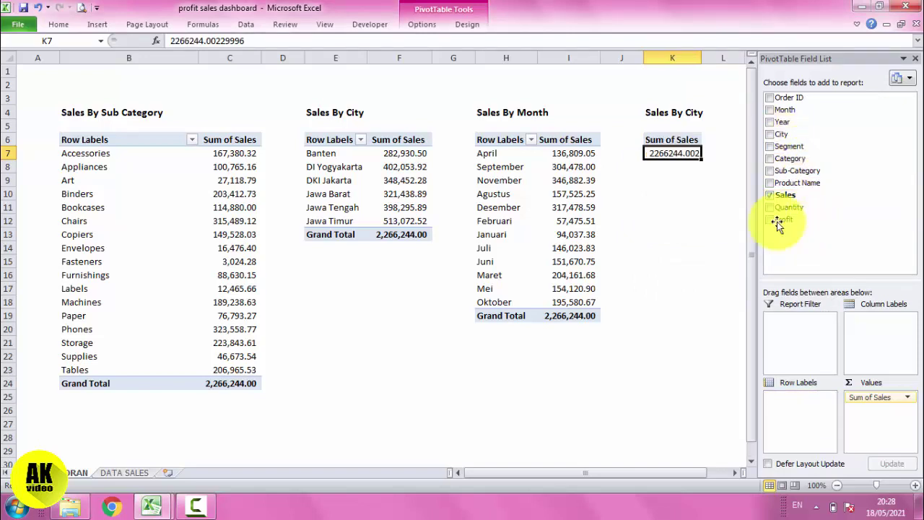
click(769, 196)
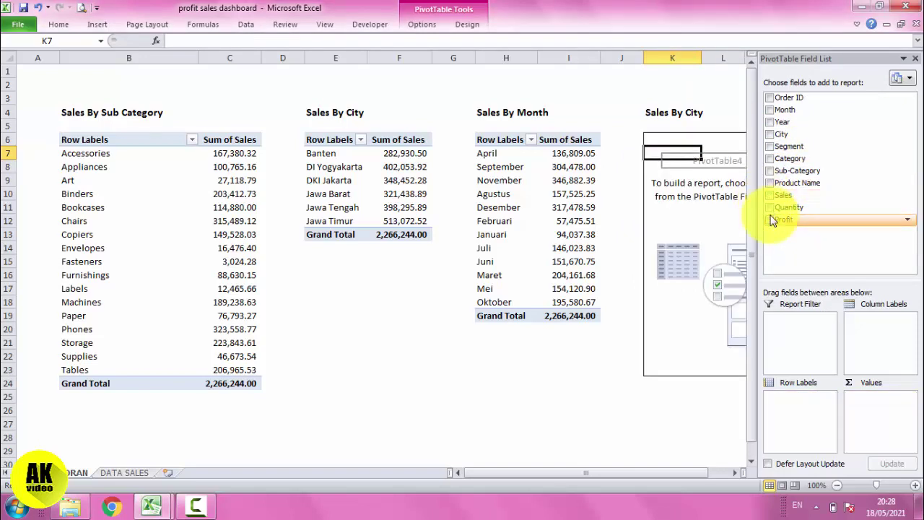
click(770, 220)
click(769, 183)
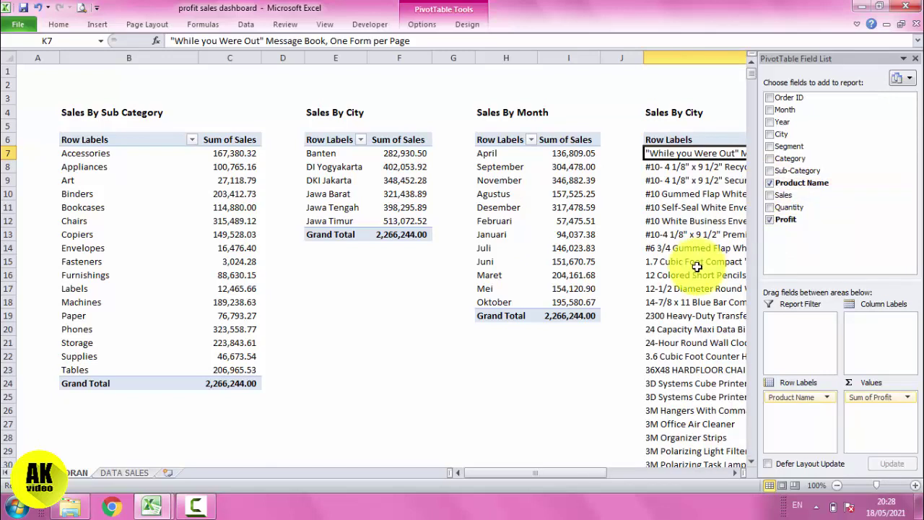
click(770, 184)
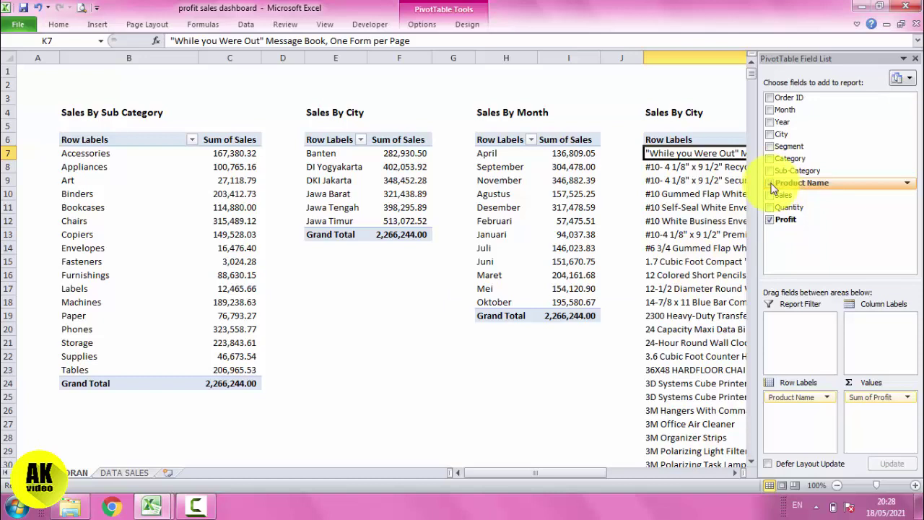
click(770, 158)
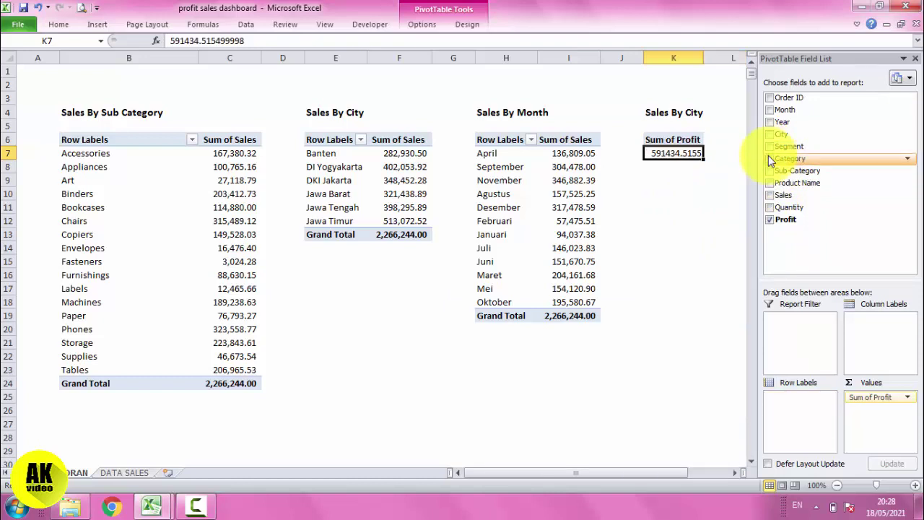
click(915, 59)
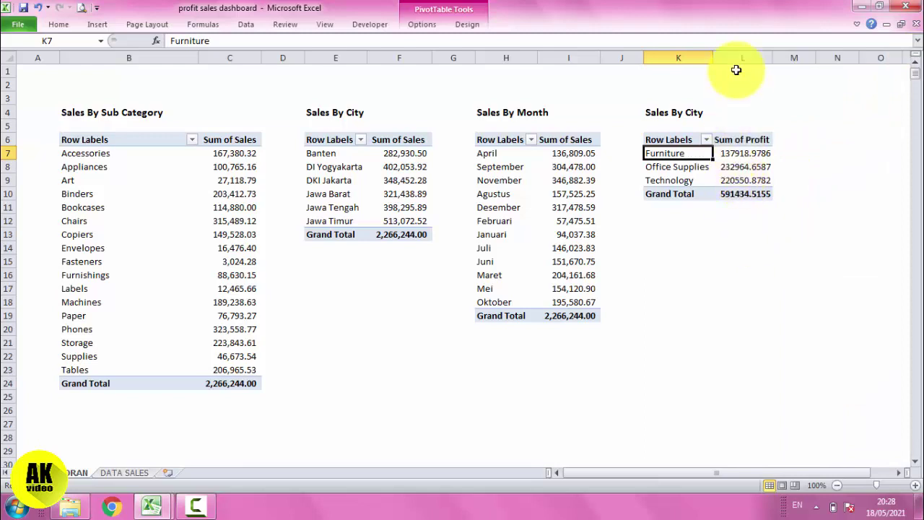
Step: Apply Comma Style to column L's profit figures
click(735, 53)
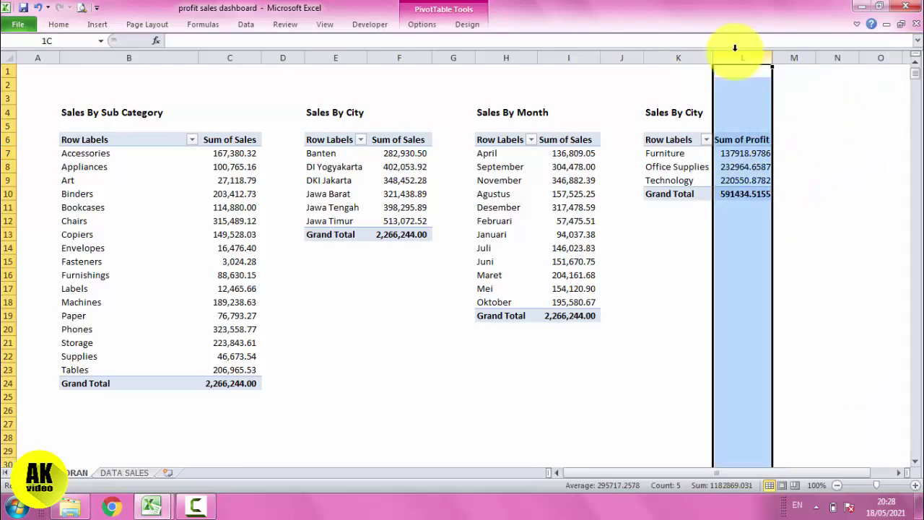
click(62, 25)
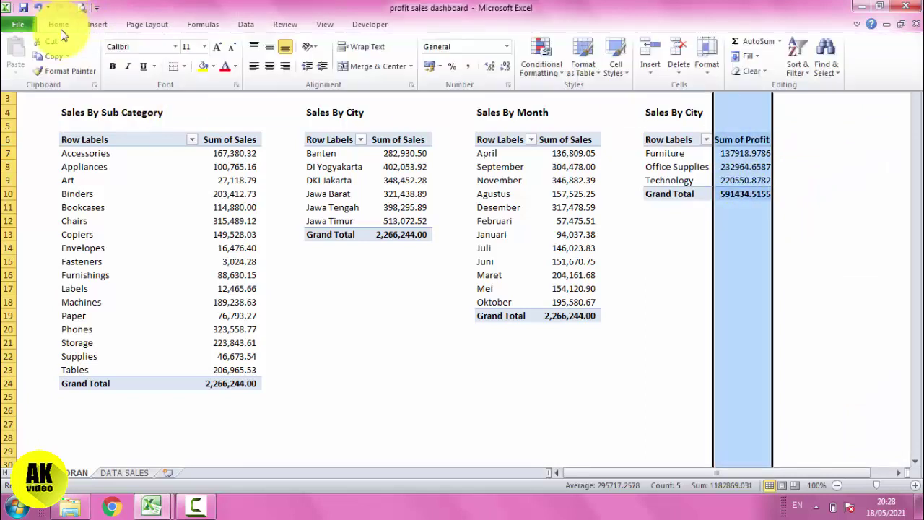
click(468, 69)
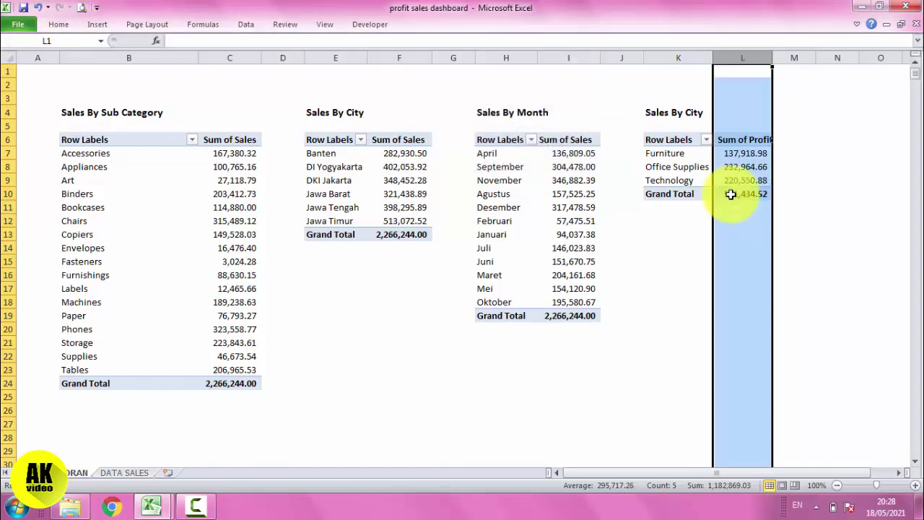
Step: Retitle K4 as 'Profit By Category' and save the workbook
click(652, 114)
double_click(174, 42)
text(Profit)
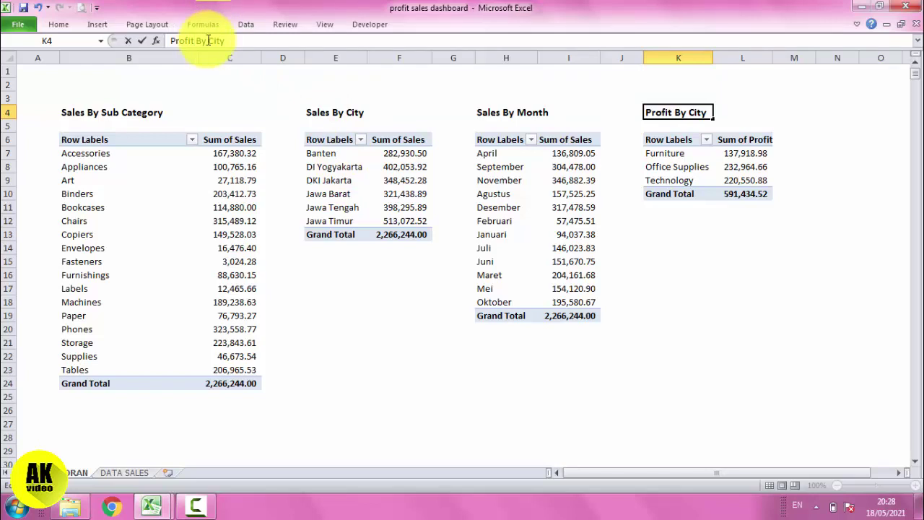
drag(215, 41, 225, 41)
key(Delete)
text(ategor)
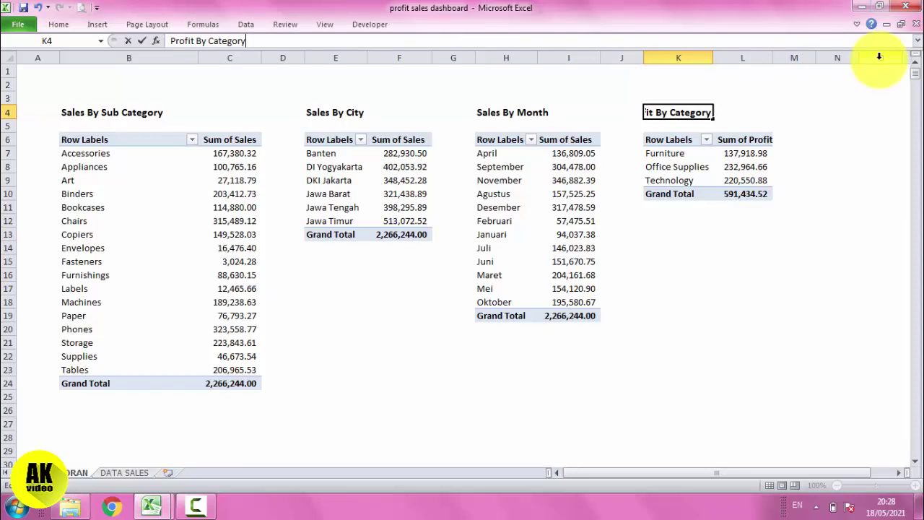
key(Return)
key(ctrl+s)
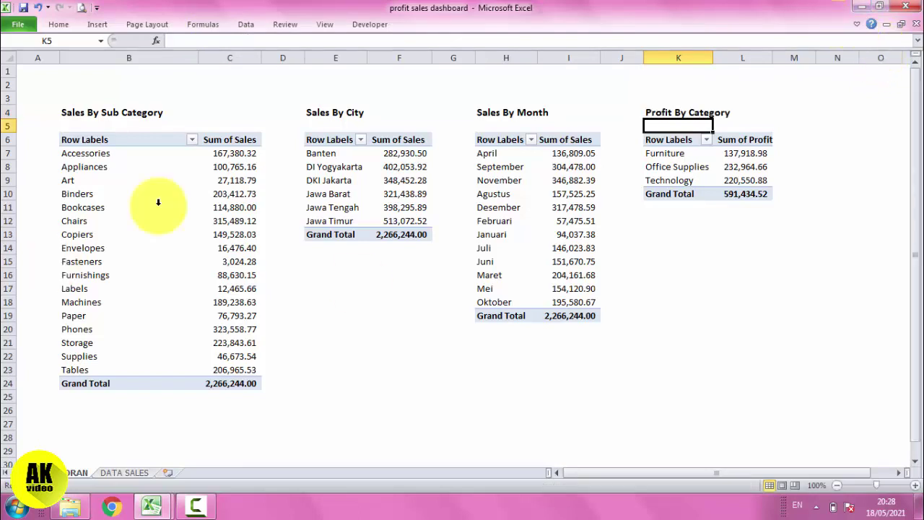
Step: Insert a new worksheet after DATA SALES and rename Sheet5 to 'dashboard'
click(168, 473)
click(73, 472)
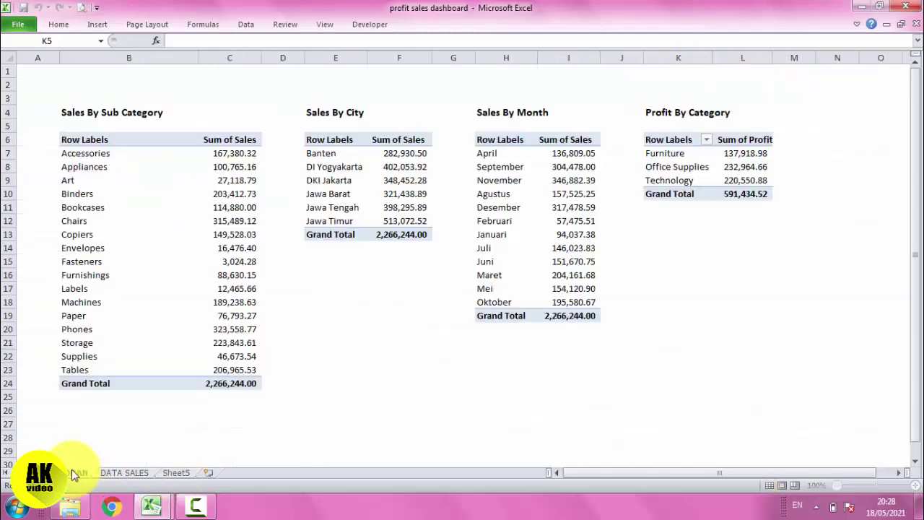
click(372, 408)
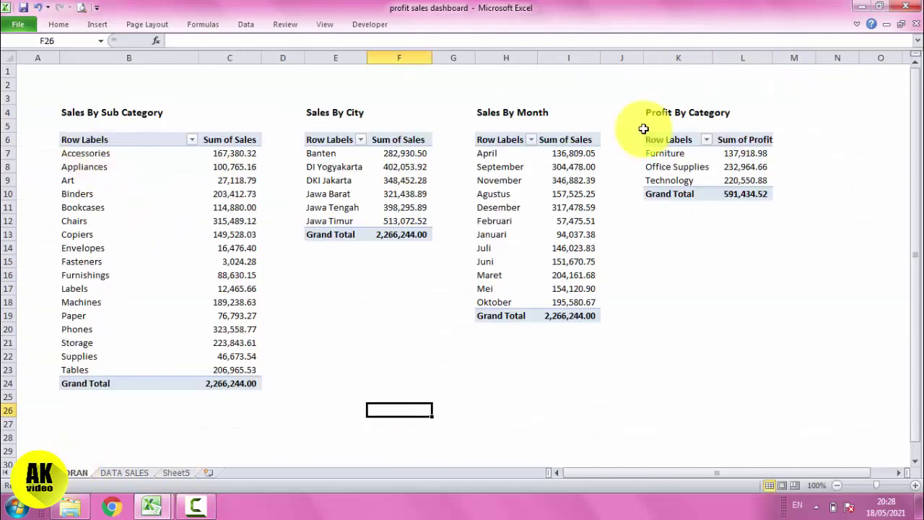
click(186, 474)
right_click(189, 473)
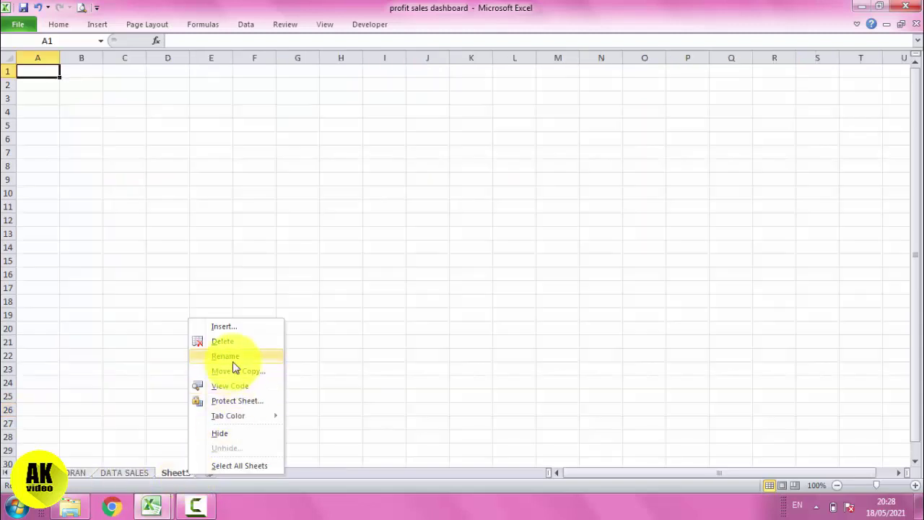
click(276, 357)
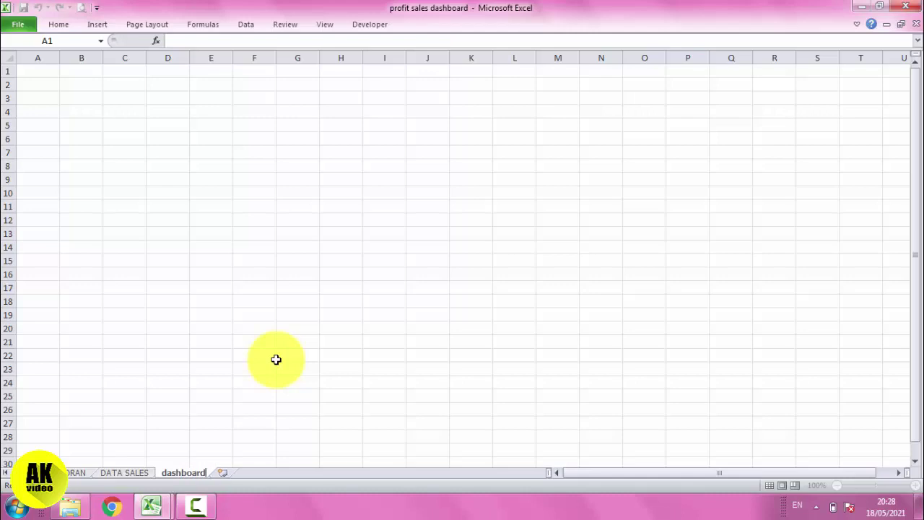
click(323, 22)
Step: Hide the dashboard sheet's gridlines and save the workbook
click(197, 70)
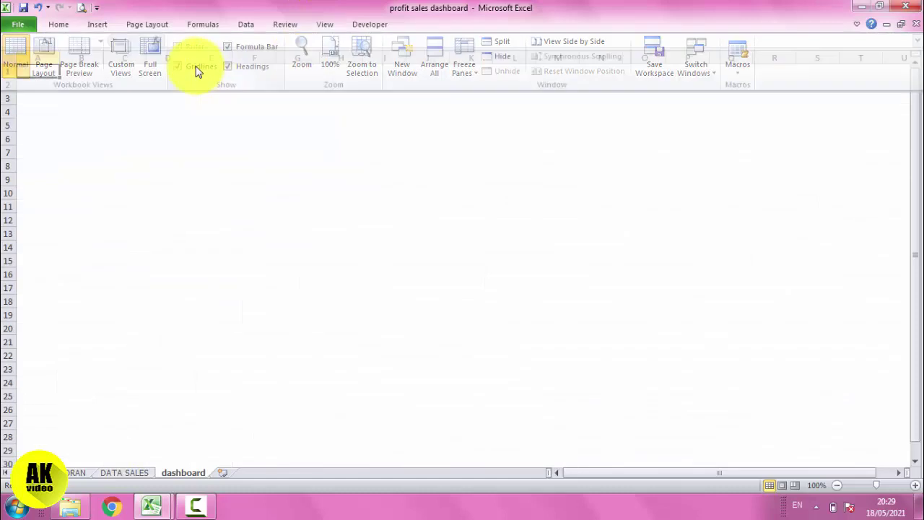
click(211, 139)
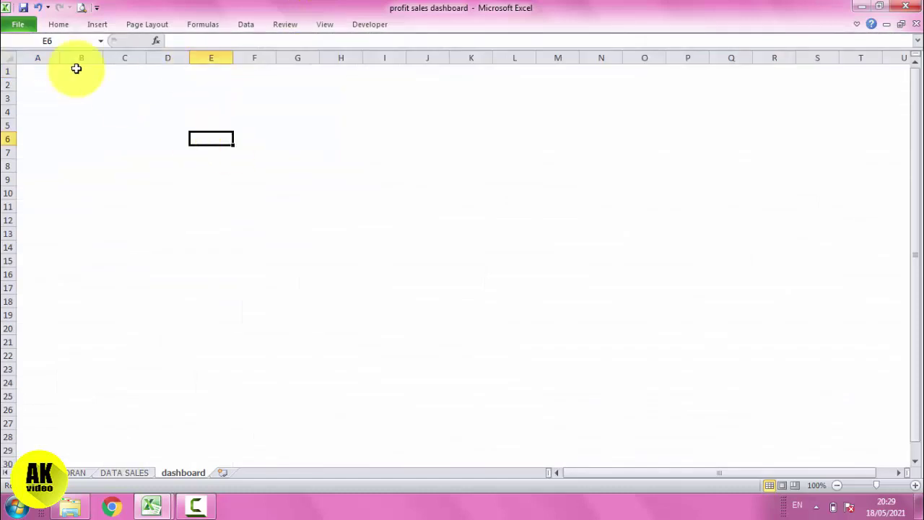
click(22, 8)
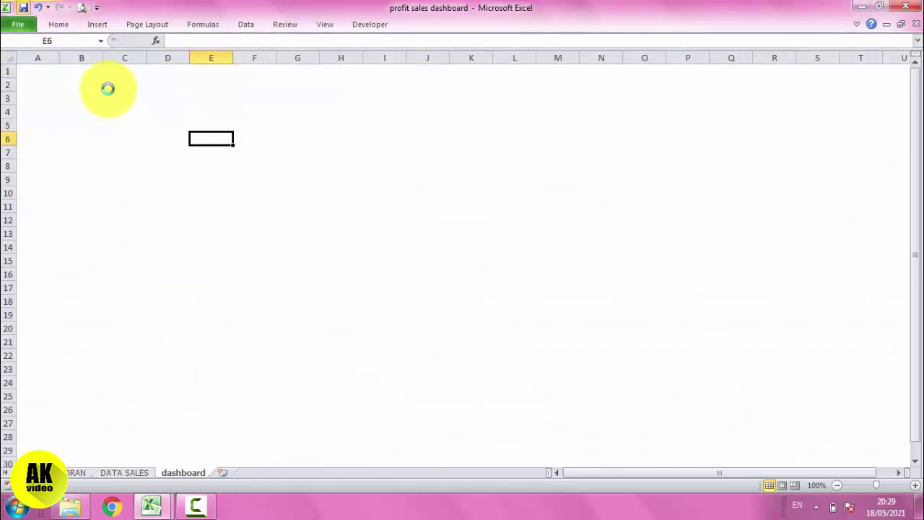
Step: Select the dashboard cell block from A1 down to row 63
click(27, 70)
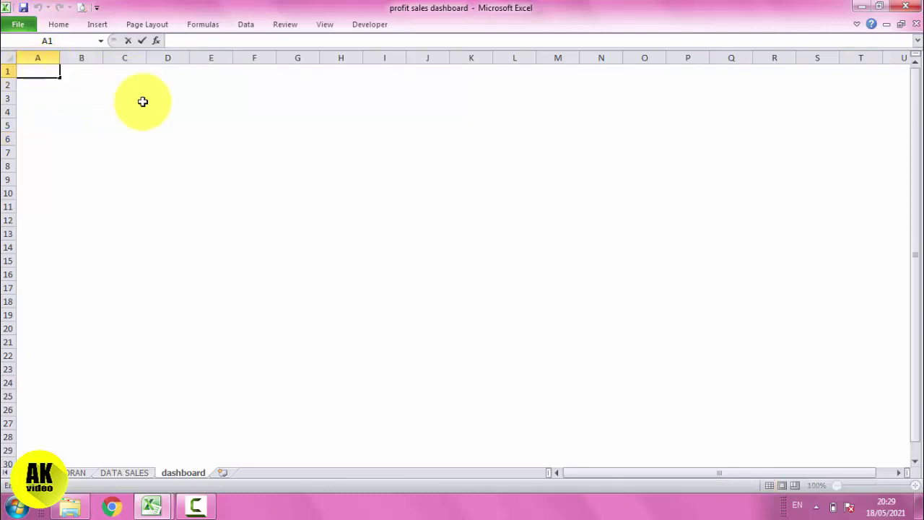
click(134, 97)
click(58, 73)
click(197, 124)
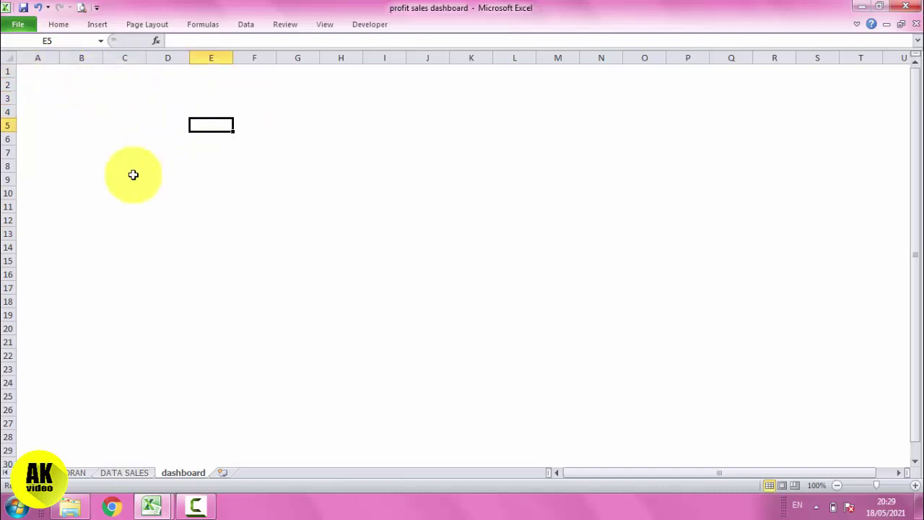
mouse_move(39, 70)
mouse_down()
mouse_move(841, 199)
mouse_move(894, 466)
mouse_up()
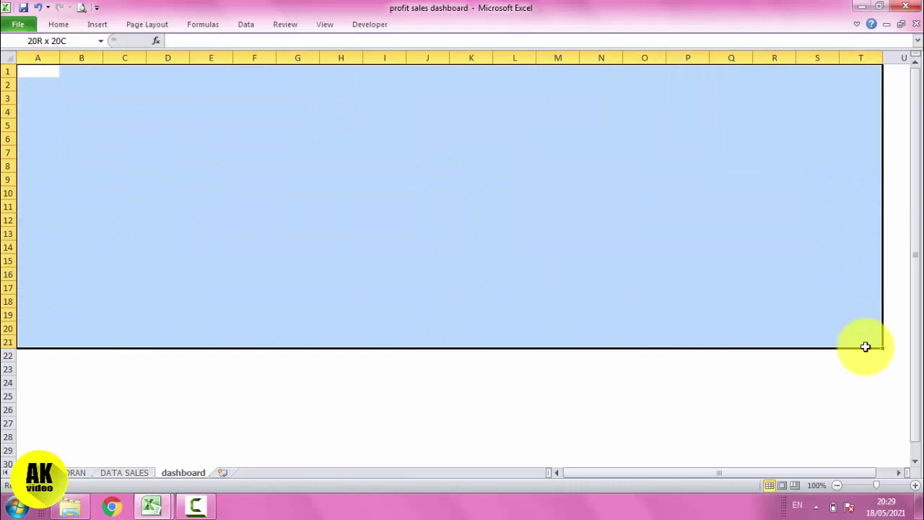
click(894, 464)
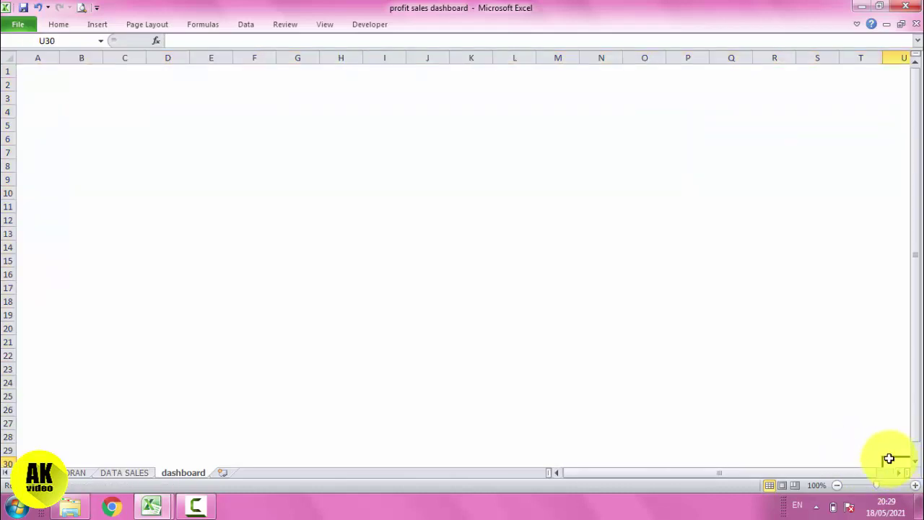
drag(687, 423, 2, 38)
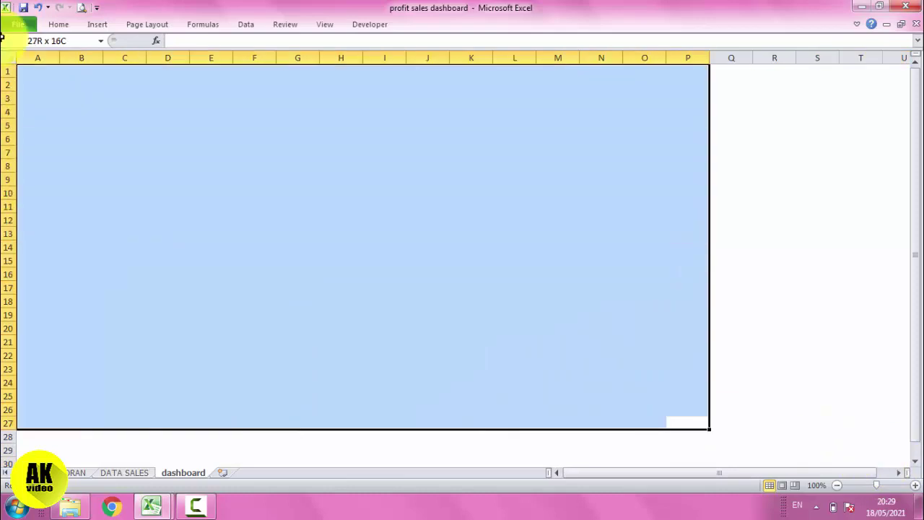
click(53, 45)
click(74, 73)
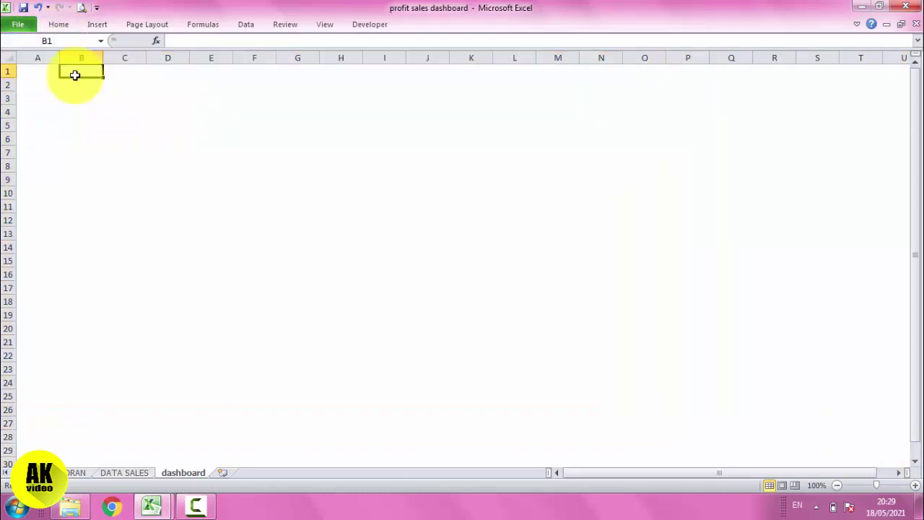
click(114, 139)
click(45, 72)
click(173, 246)
click(61, 89)
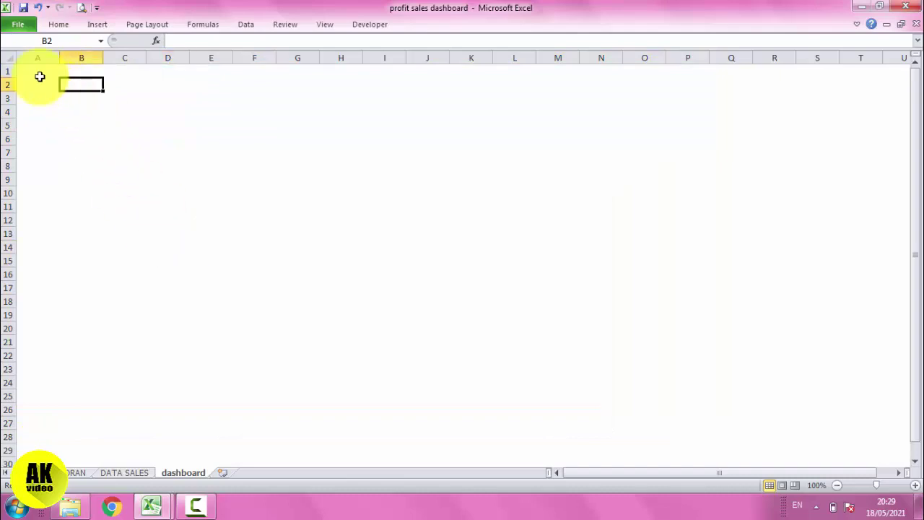
mouse_move(38, 75)
mouse_down()
mouse_move(918, 506)
mouse_move(829, 480)
mouse_up()
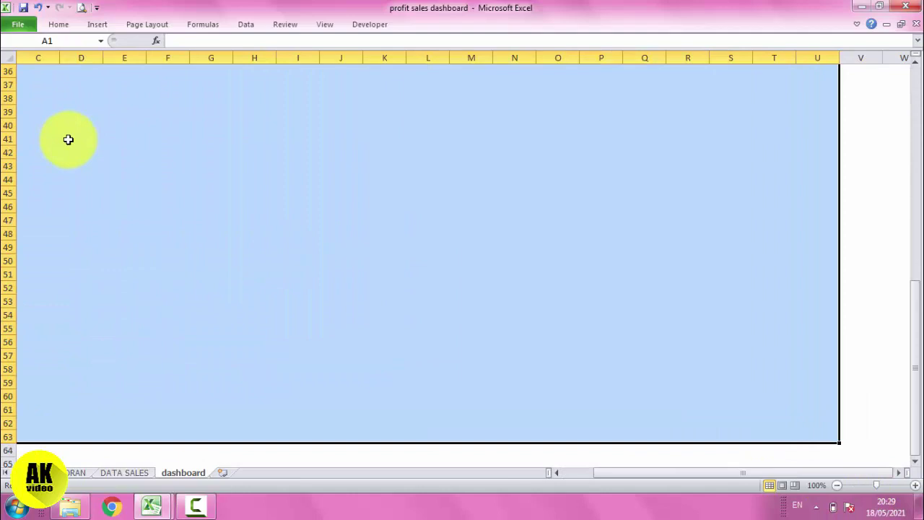
Step: Fill the selected cells light grey and save the workbook
click(58, 28)
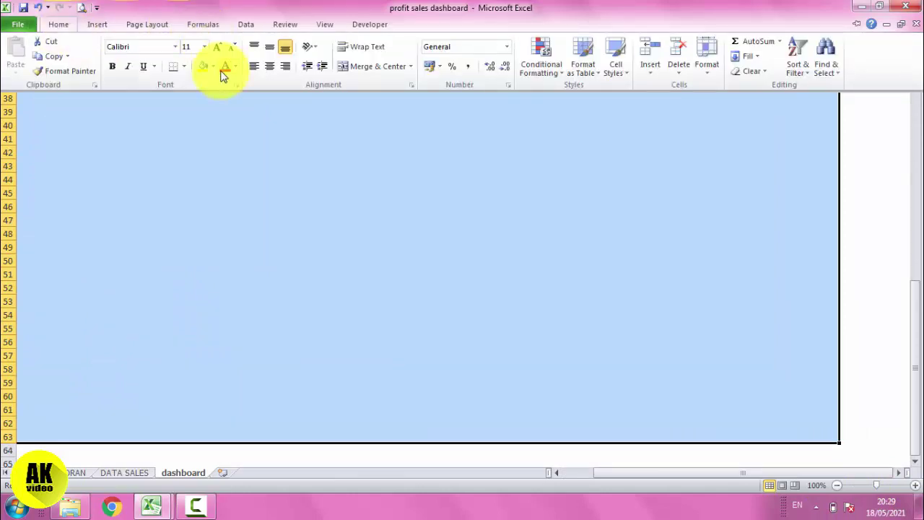
click(215, 65)
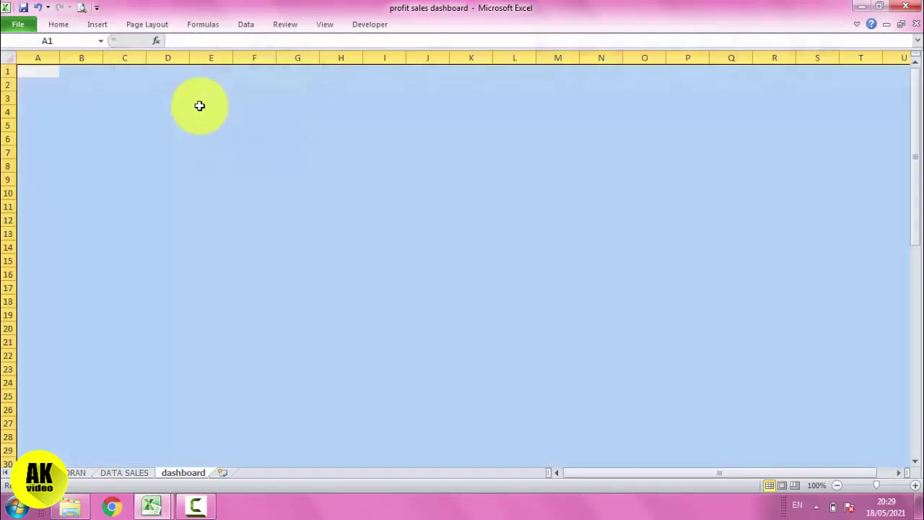
click(210, 129)
scroll(204, 195, down, 7)
scroll(140, 124, up, 4)
scroll(128, 124, up, 3)
click(24, 7)
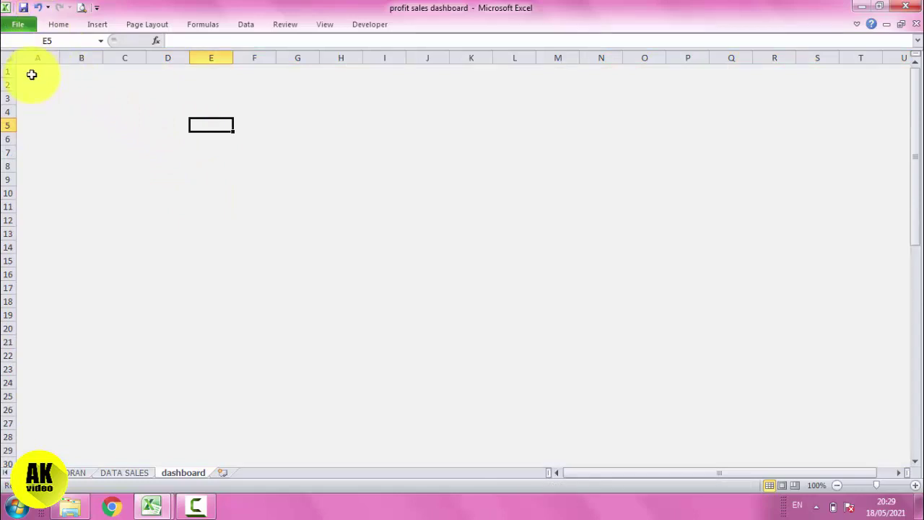
click(253, 84)
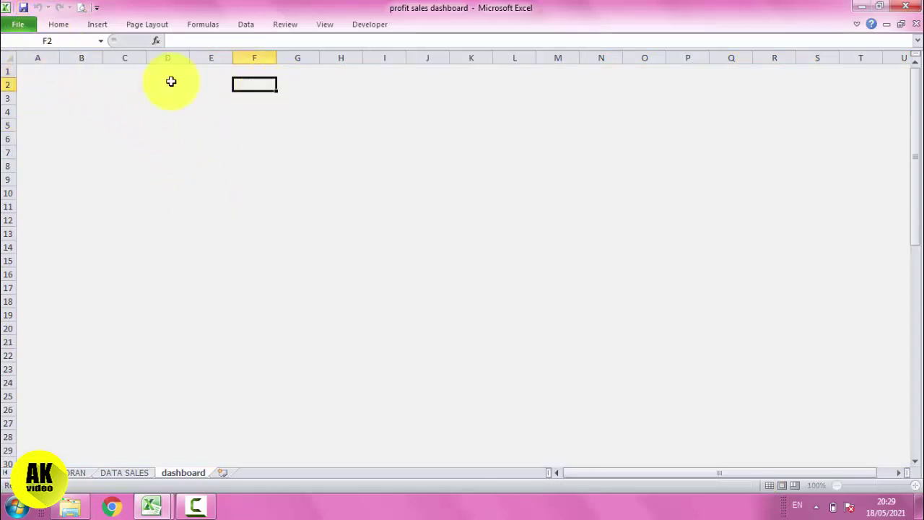
mouse_move(35, 72)
mouse_down()
mouse_move(215, 94)
mouse_move(884, 72)
mouse_up()
Step: Fill A1:U1 with a green-teal colour from the More Colors Standard palette
drag(582, 475, 50, 178)
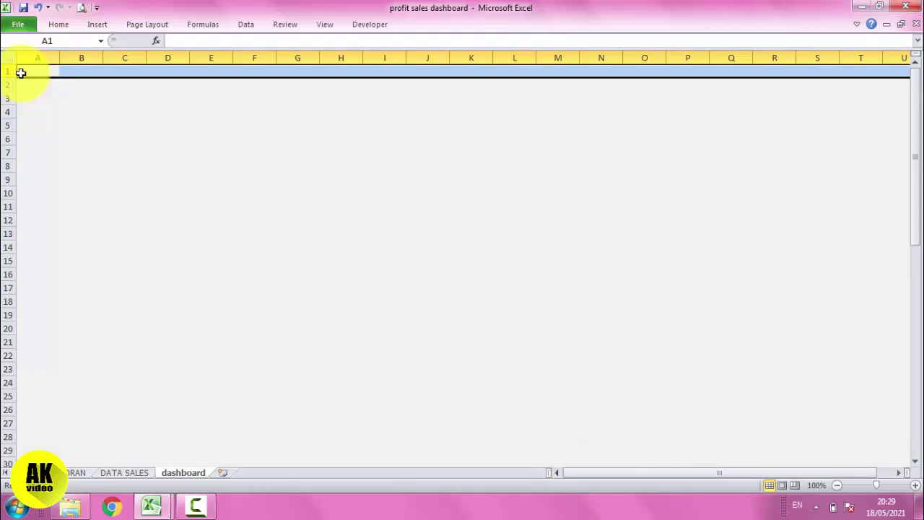
click(60, 26)
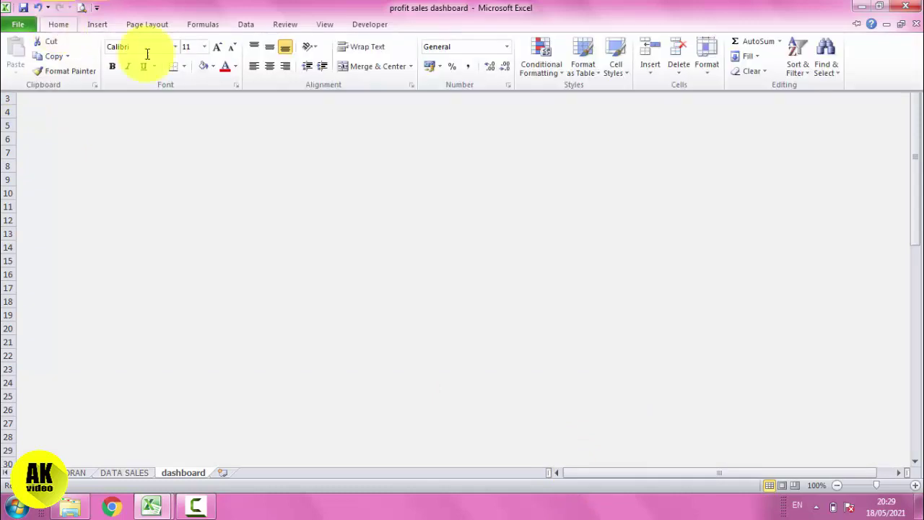
click(215, 65)
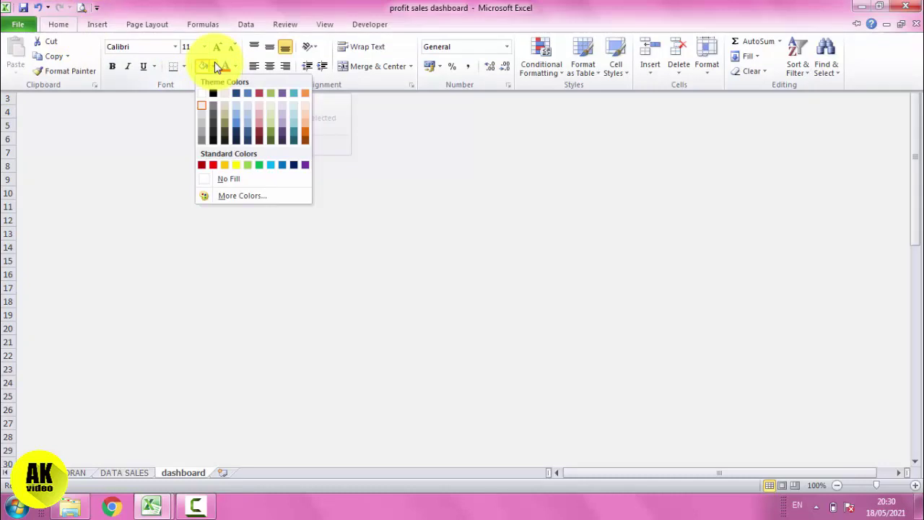
click(234, 197)
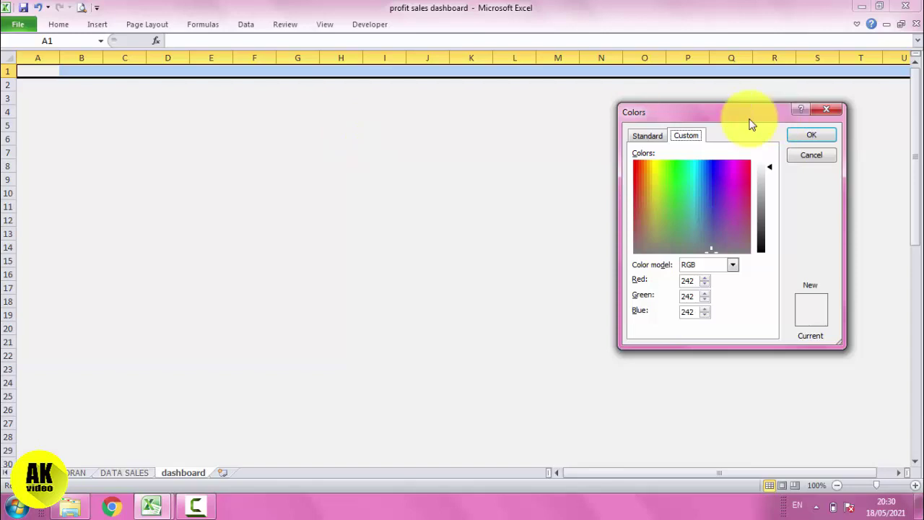
click(647, 135)
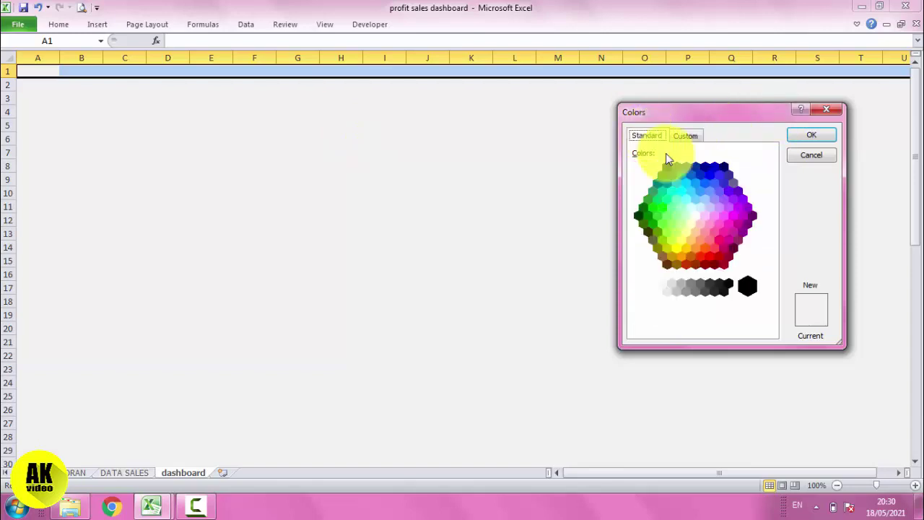
click(668, 190)
click(663, 191)
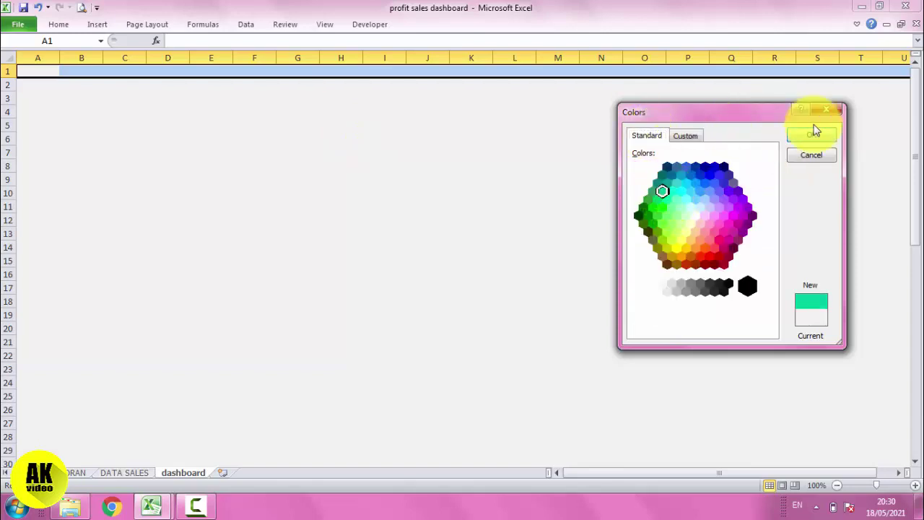
click(811, 135)
click(514, 165)
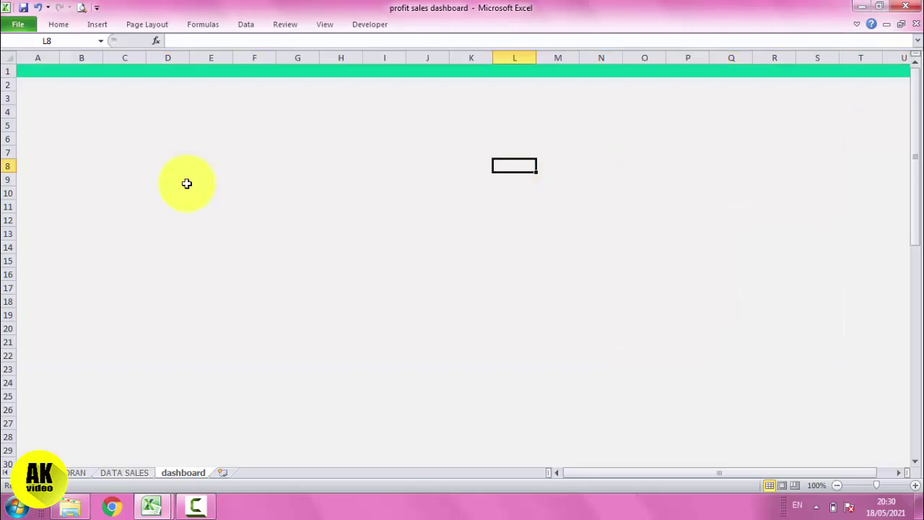
Step: Hide the row and column headings to preview the sheet, then show them again
click(326, 26)
click(246, 66)
click(177, 165)
scroll(124, 200, down, 2)
scroll(118, 133, up, 2)
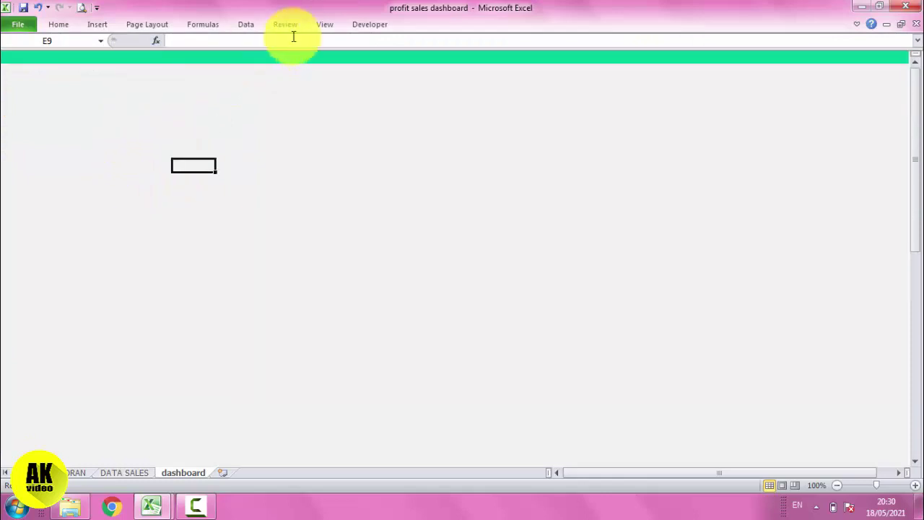
click(327, 27)
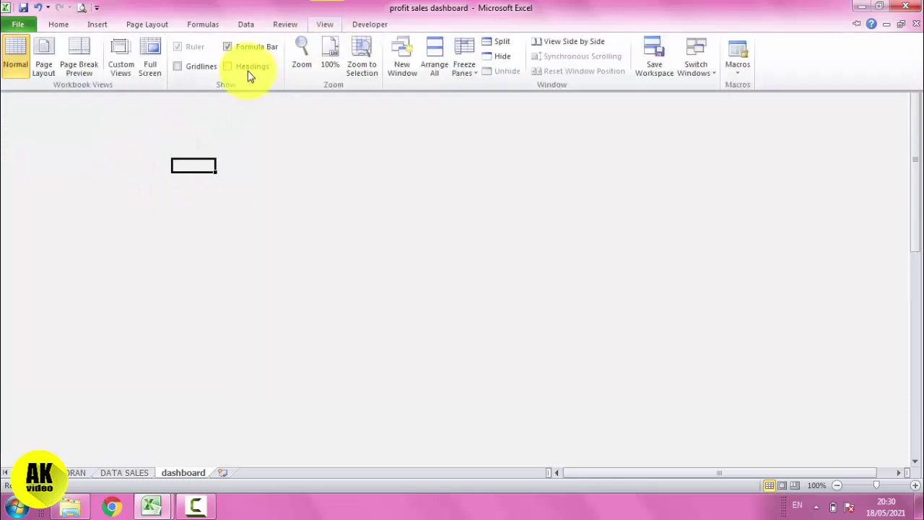
click(247, 67)
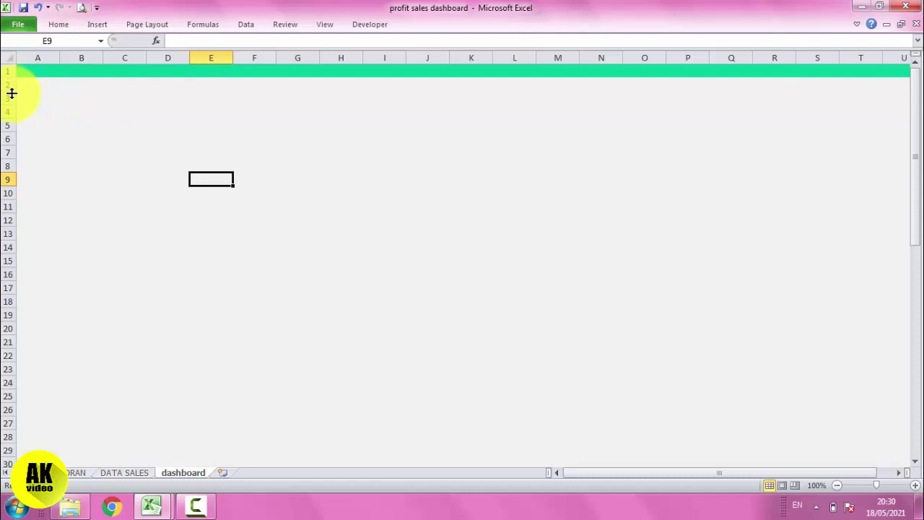
Step: Make the green header row 1 taller and save the workbook
drag(8, 78, 11, 90)
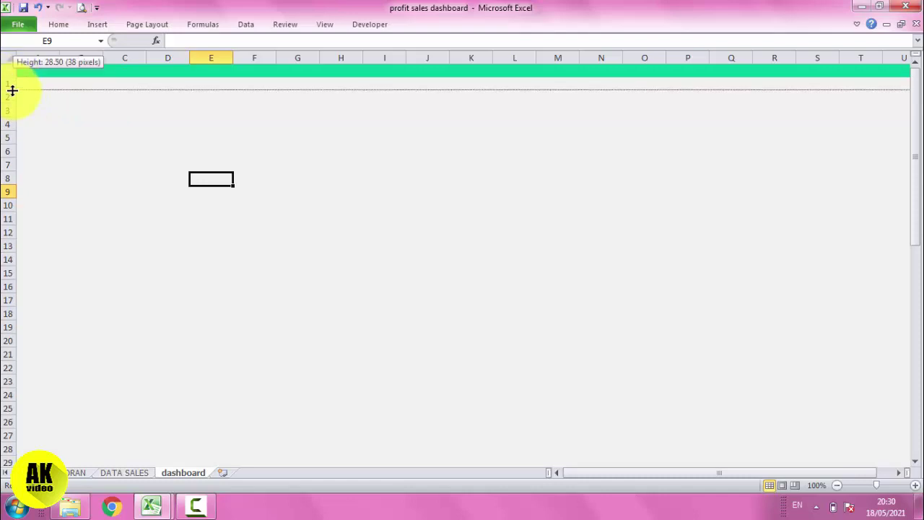
click(69, 137)
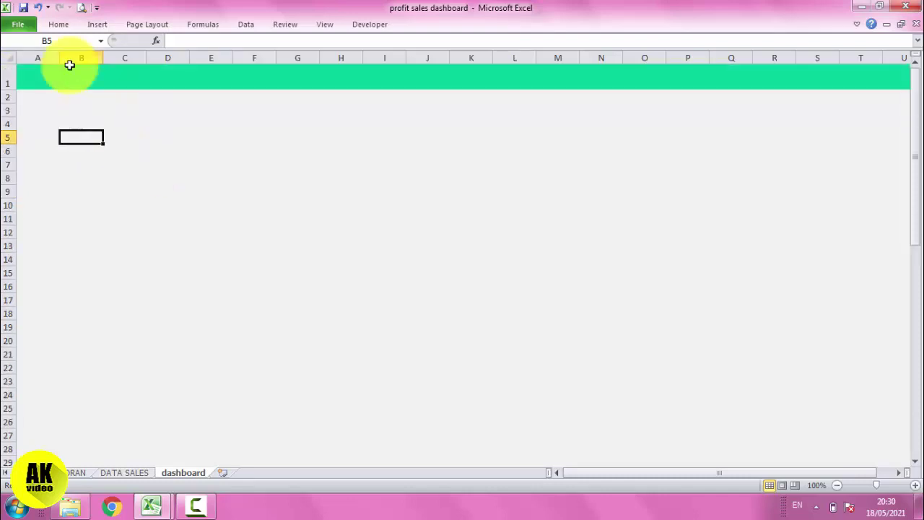
click(23, 8)
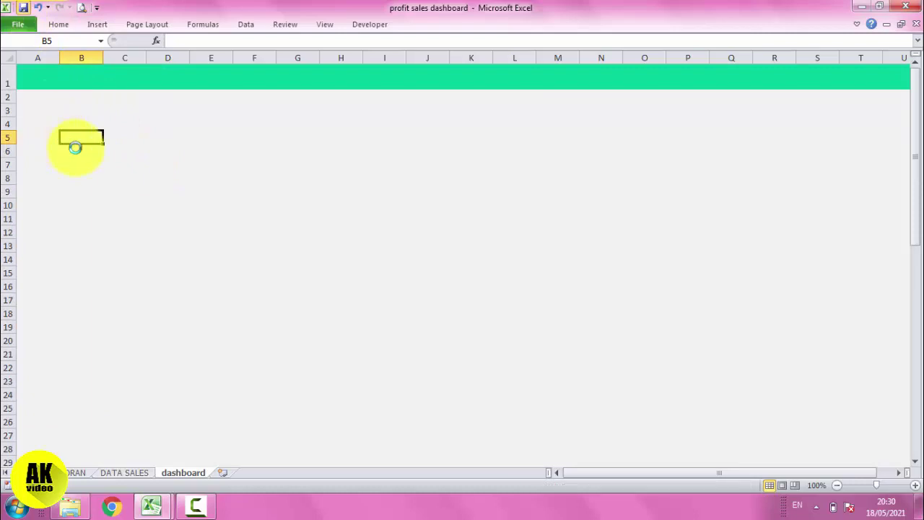
Step: Narrow column A and save the workbook
drag(79, 107, 80, 127)
click(107, 129)
click(78, 109)
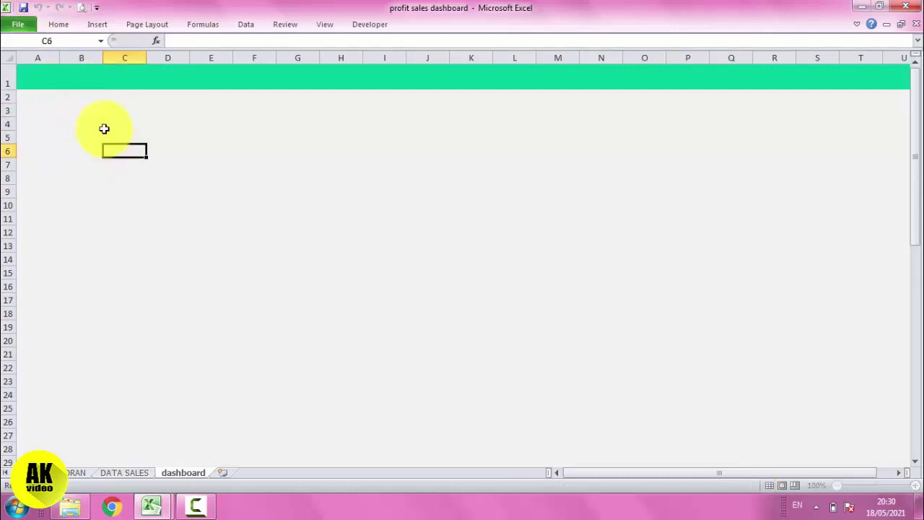
click(86, 107)
drag(85, 115, 83, 110)
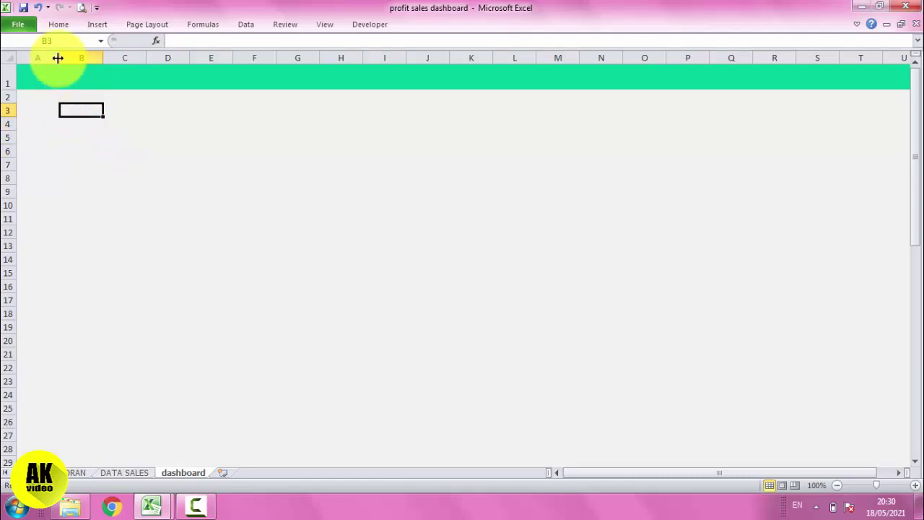
click(26, 54)
drag(62, 60, 30, 58)
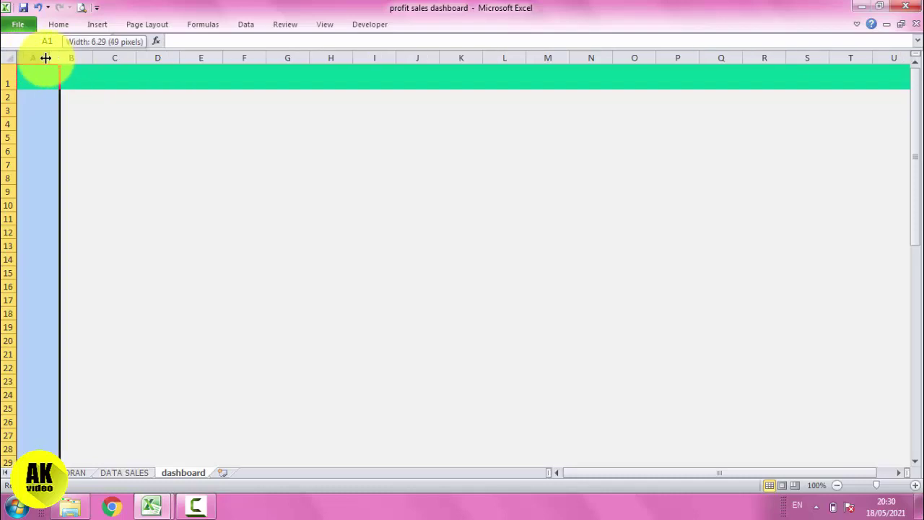
click(101, 138)
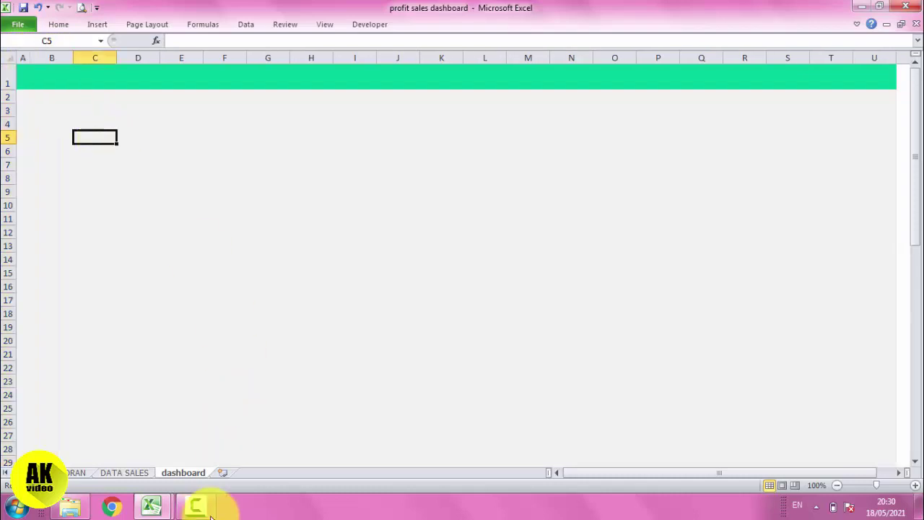
click(195, 506)
click(195, 505)
click(92, 109)
click(62, 110)
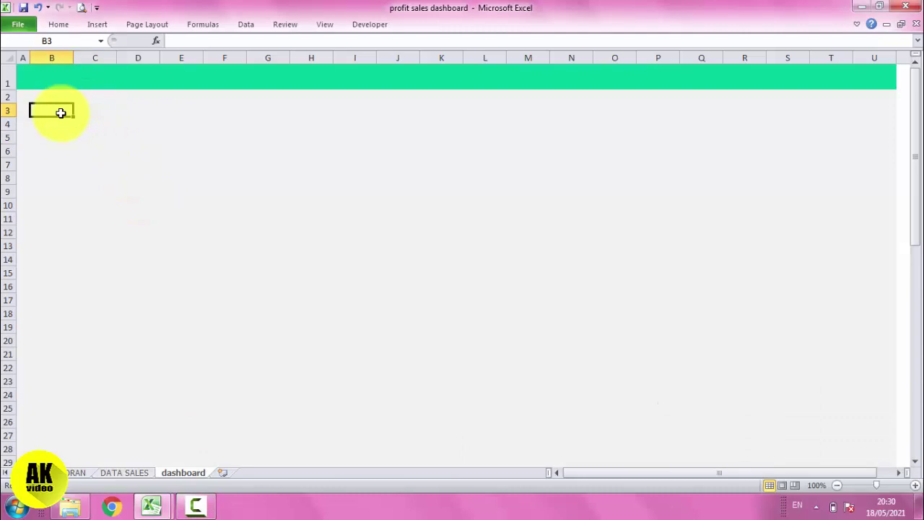
click(24, 7)
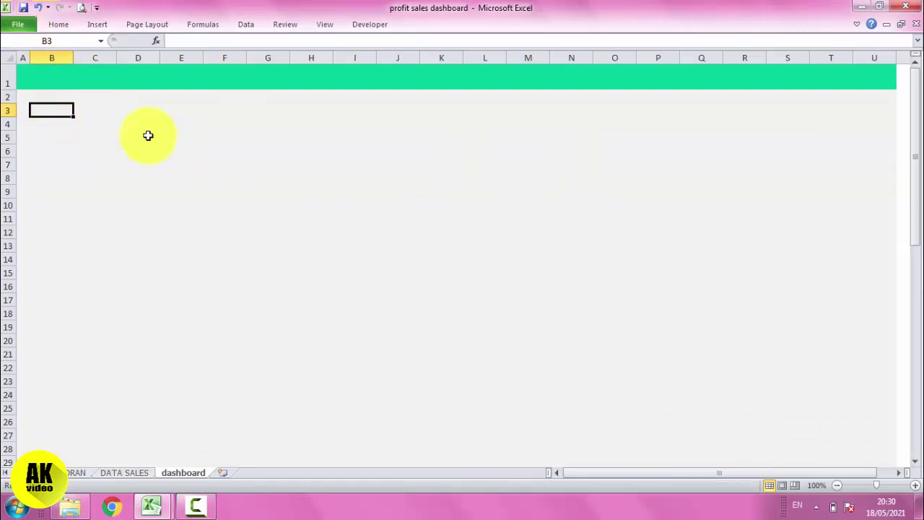
Step: Widen column S to 11.57 (86 pixels)
click(812, 58)
drag(810, 57, 827, 56)
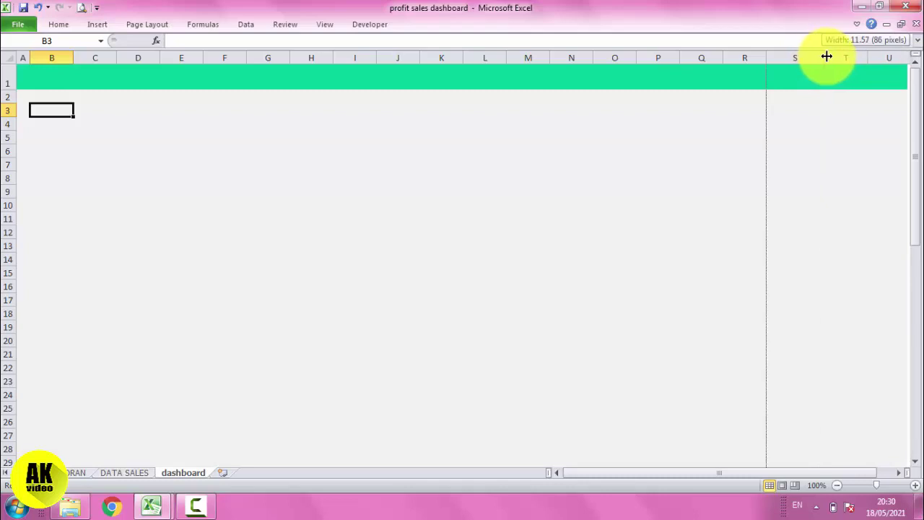
click(638, 137)
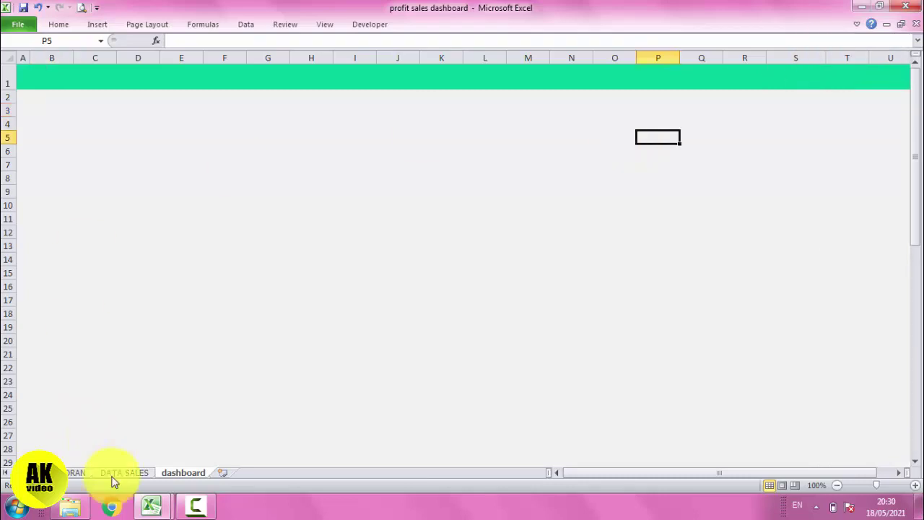
Step: Create a clustered bar pivot chart from the LAPORAN Sales By Sub Category pivot and cut it
click(74, 473)
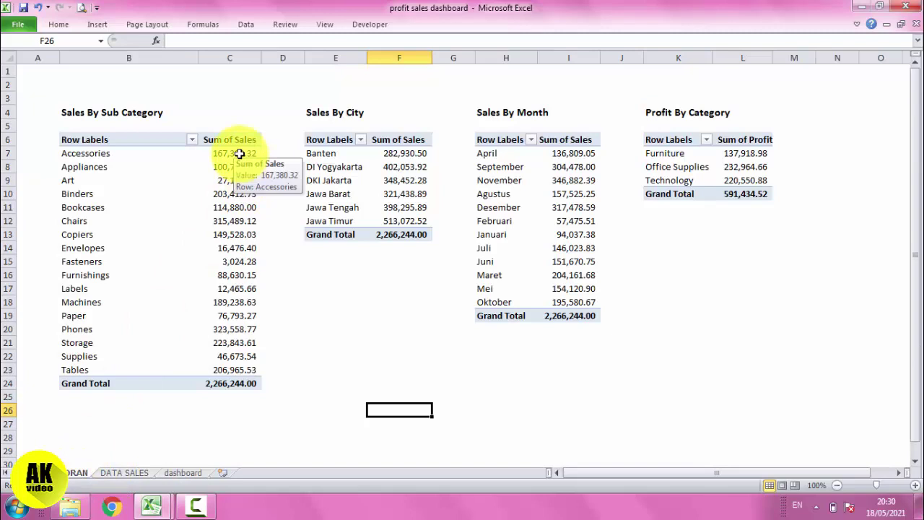
click(240, 154)
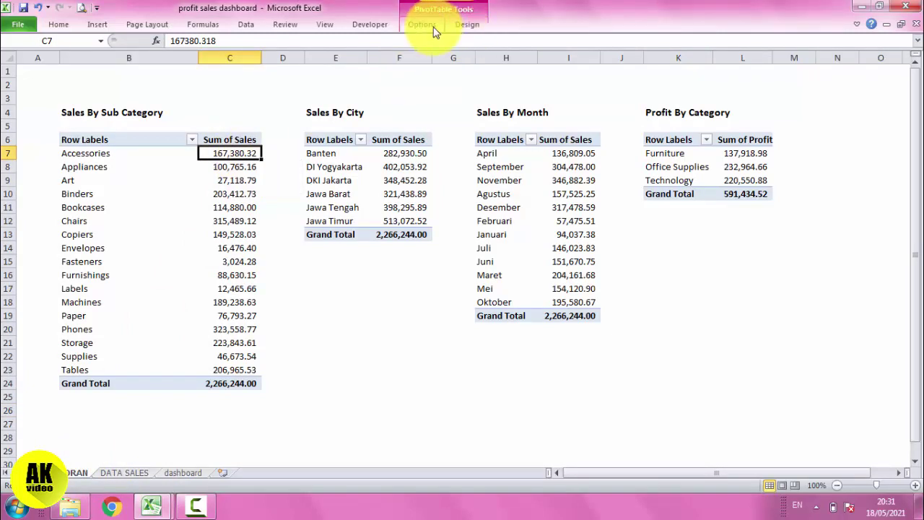
click(434, 26)
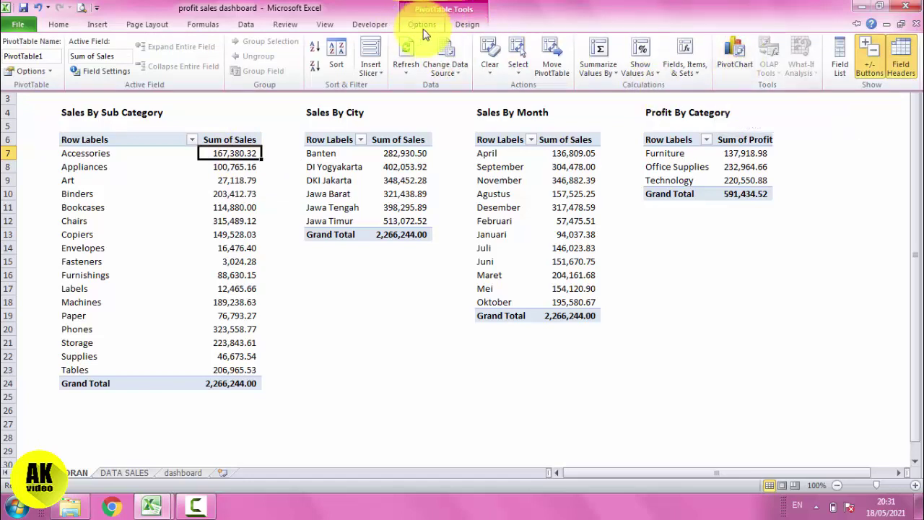
click(744, 64)
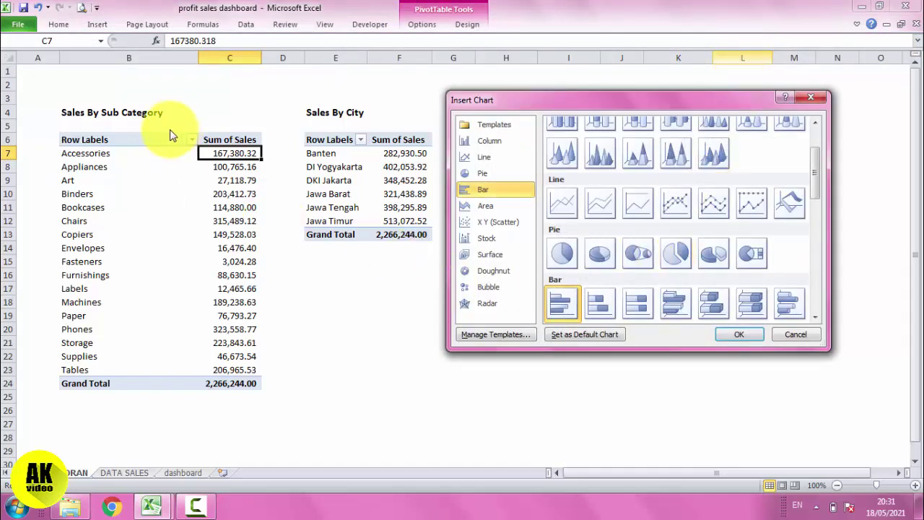
mouse_move(559, 100)
mouse_down()
mouse_move(603, 137)
mouse_move(454, 139)
mouse_up()
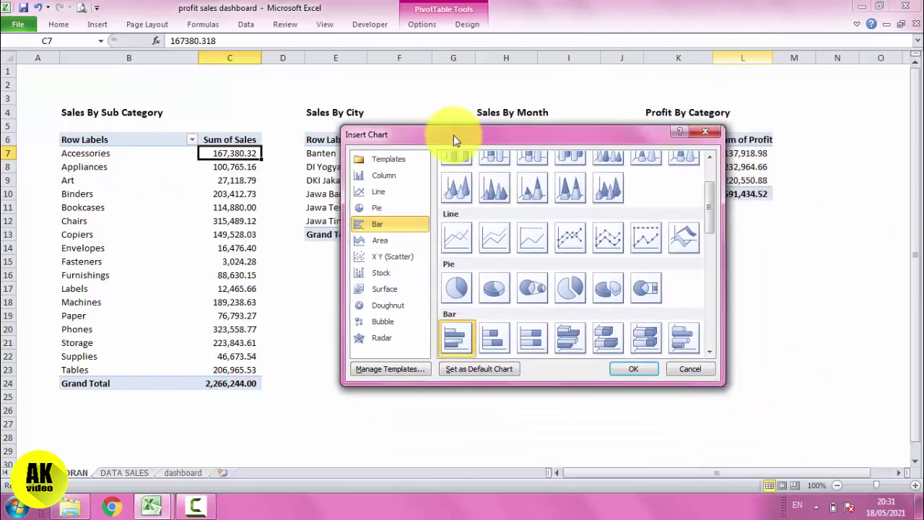
mouse_move(454, 135)
mouse_down()
mouse_move(253, 269)
mouse_move(419, 124)
mouse_up()
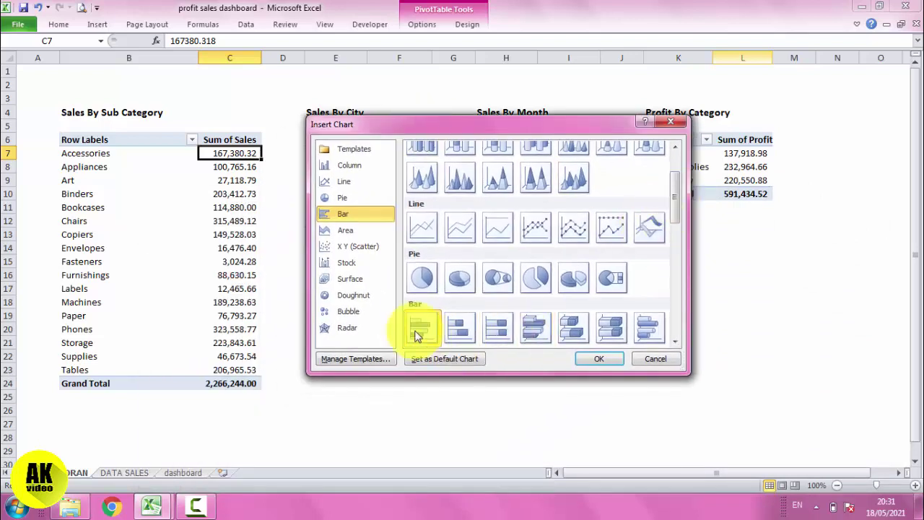
click(592, 358)
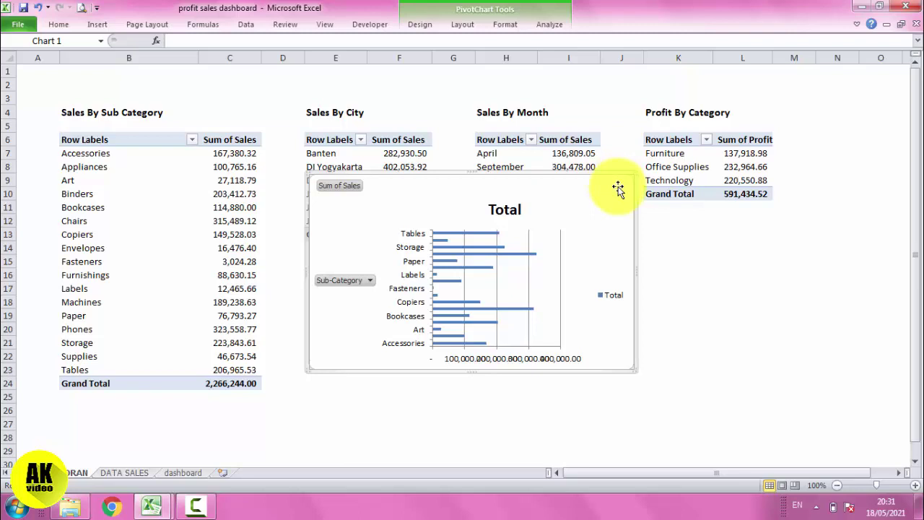
key(ctrl+x)
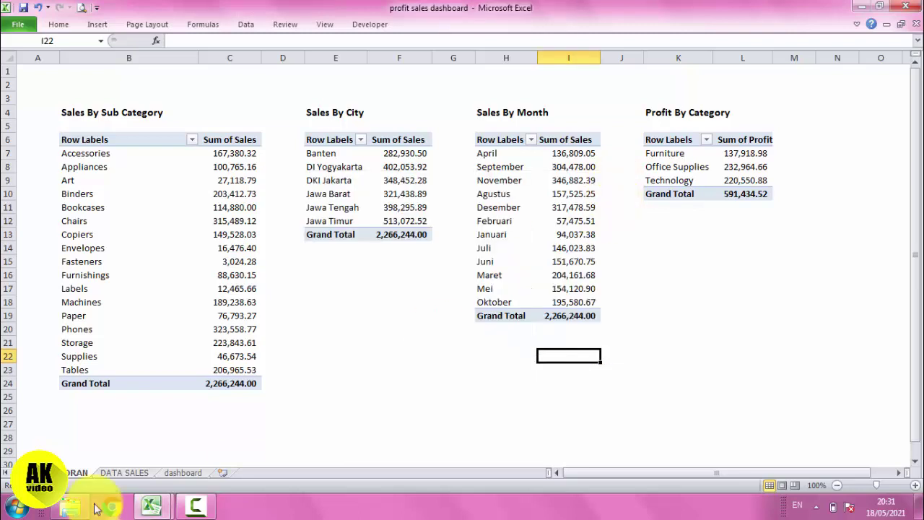
Step: Paste the sub-category bar pivot chart at cell D9 on the dashboard sheet
click(184, 473)
click(140, 188)
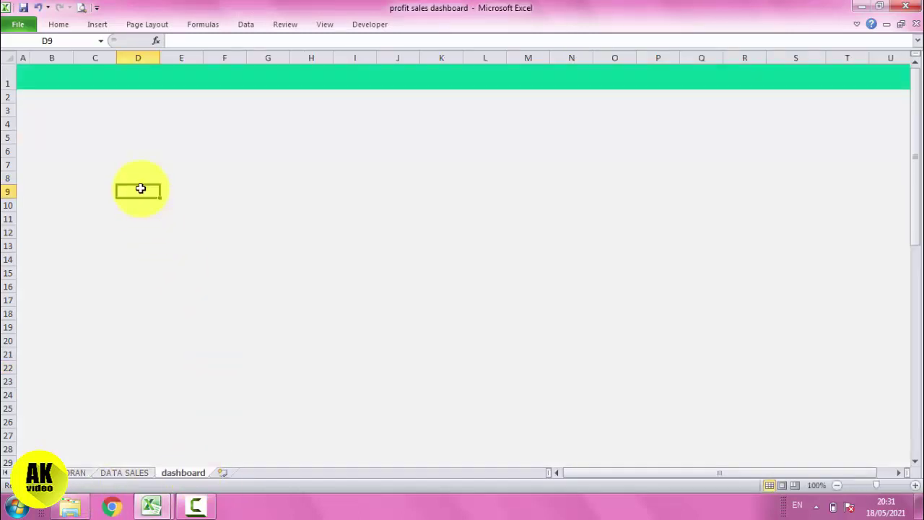
key(ctrl+v)
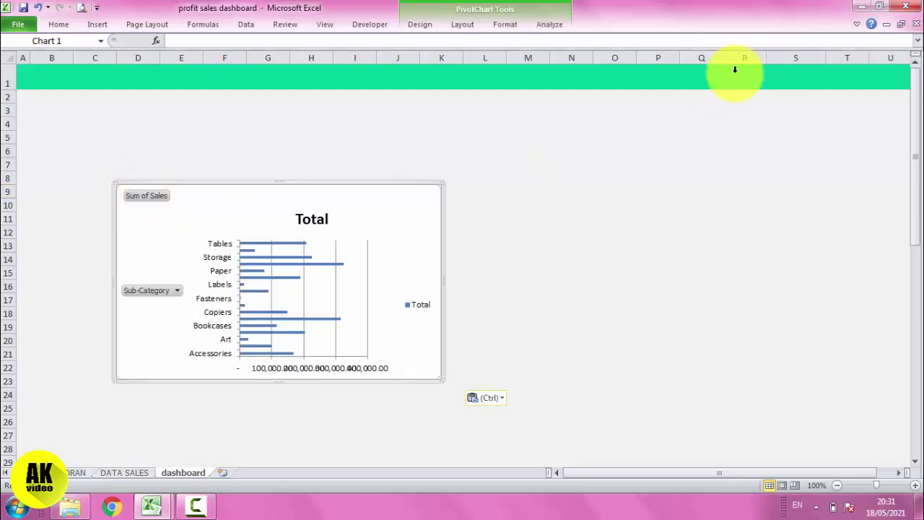
click(551, 25)
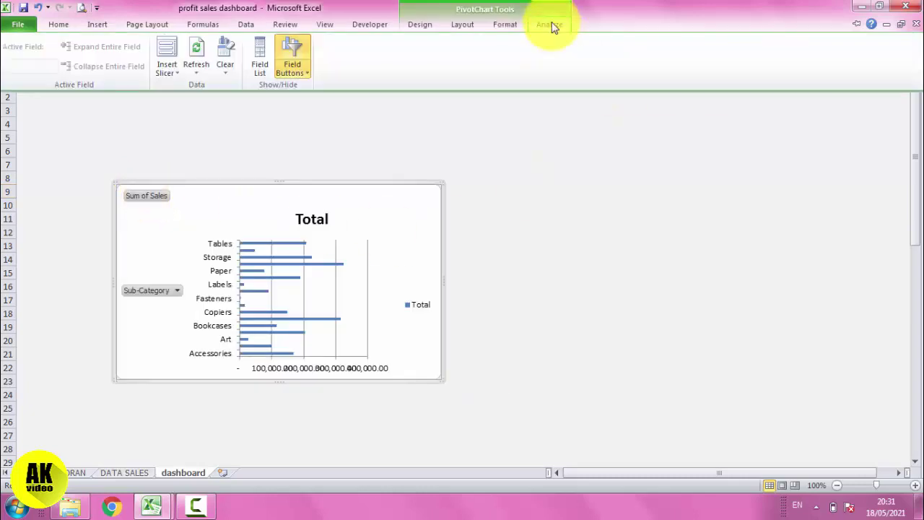
click(304, 78)
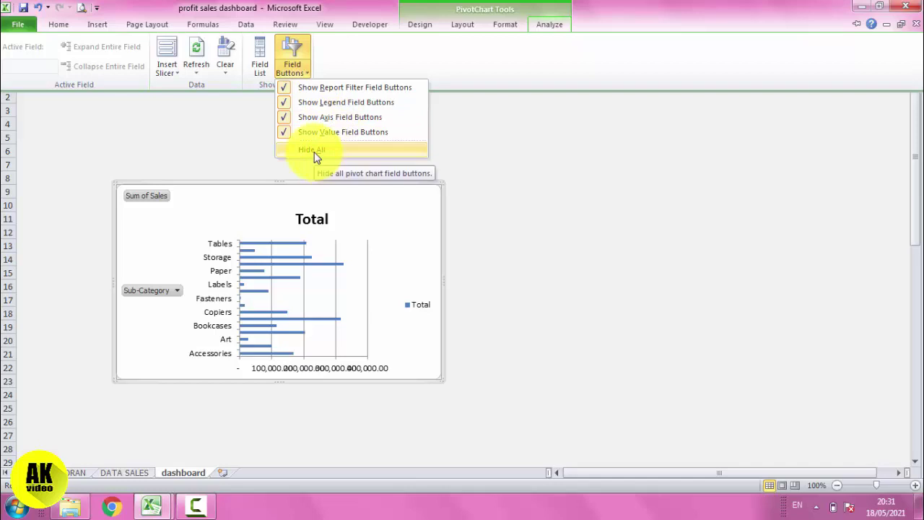
Step: Hide all field buttons on the chart and delete its Total legend
click(316, 156)
click(509, 217)
click(419, 295)
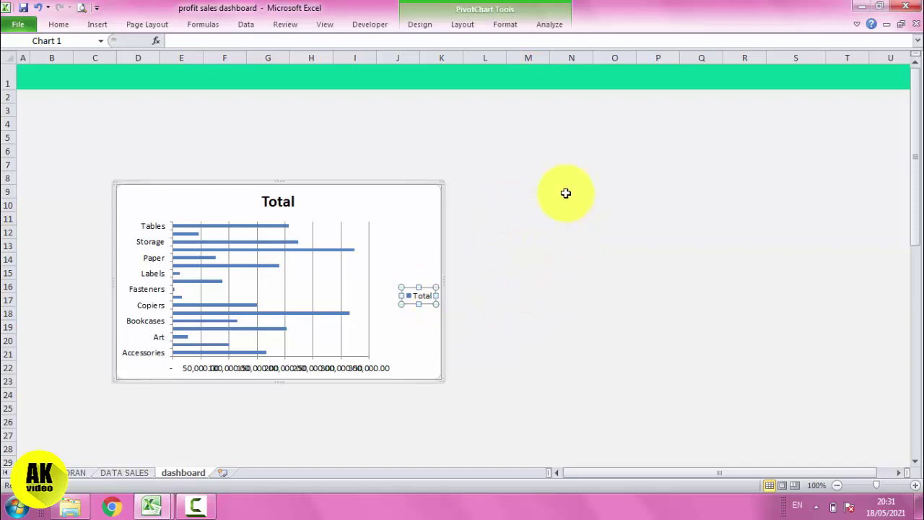
key(Delete)
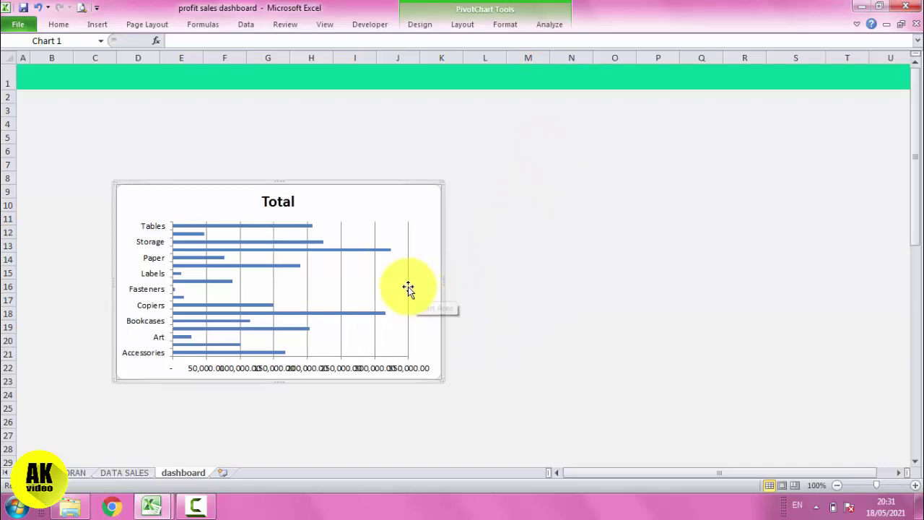
Step: Delete the chart's vertical gridlines and value axis, then return to the LAPORAN pivot
click(375, 282)
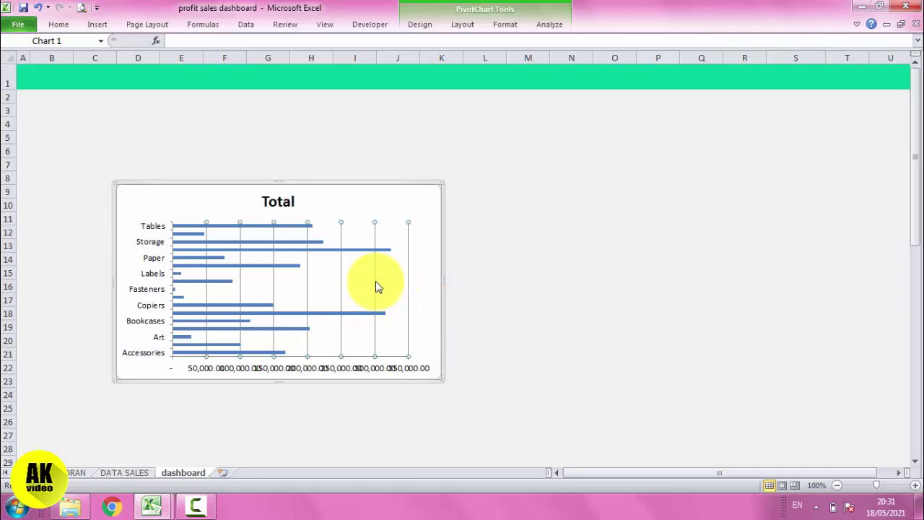
key(Delete)
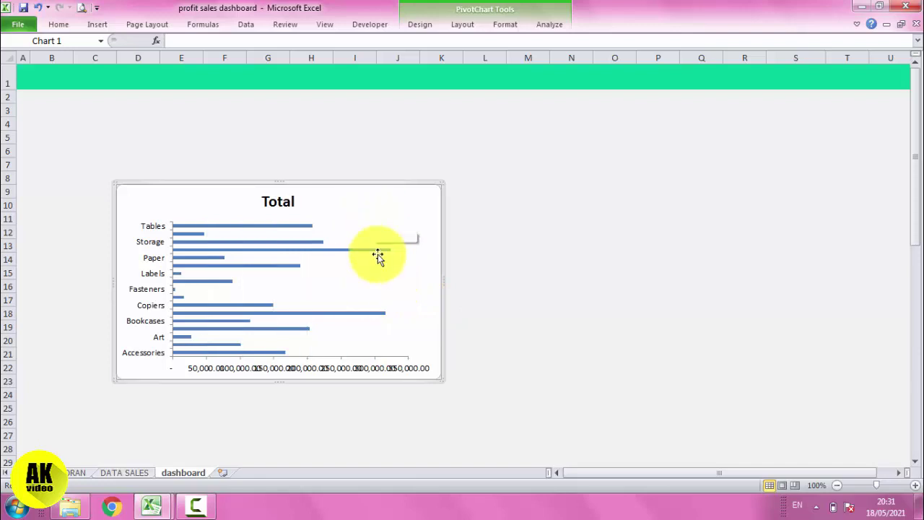
click(193, 371)
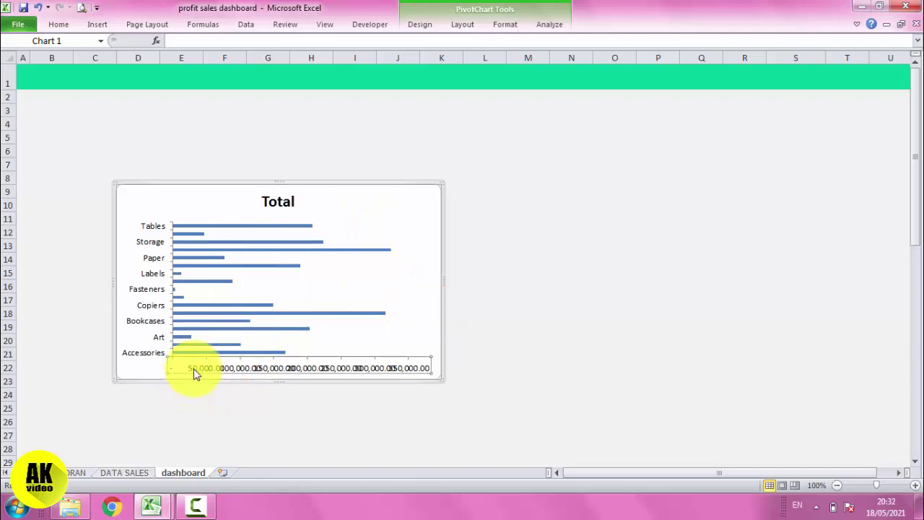
key(Delete)
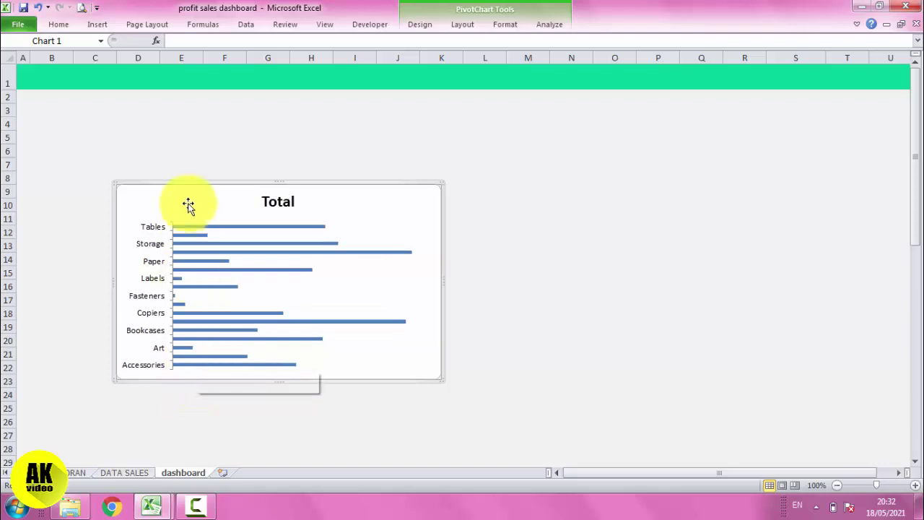
click(484, 151)
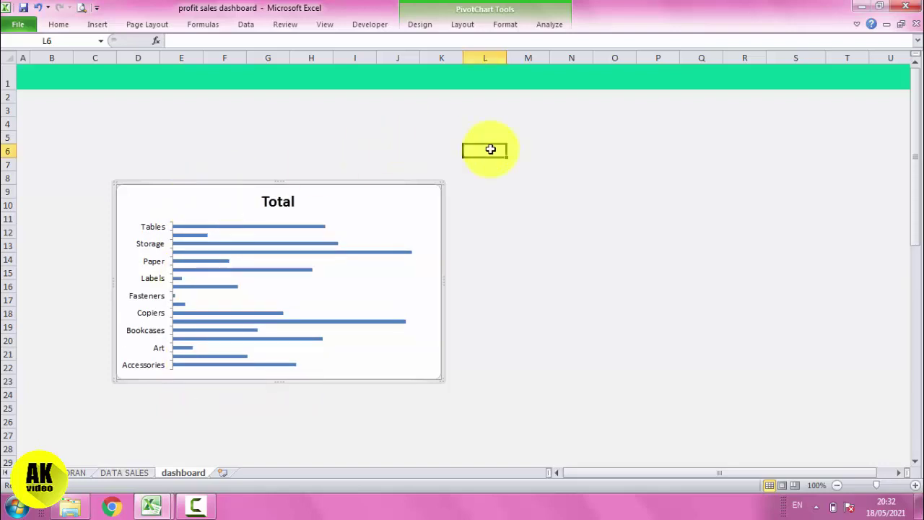
click(76, 472)
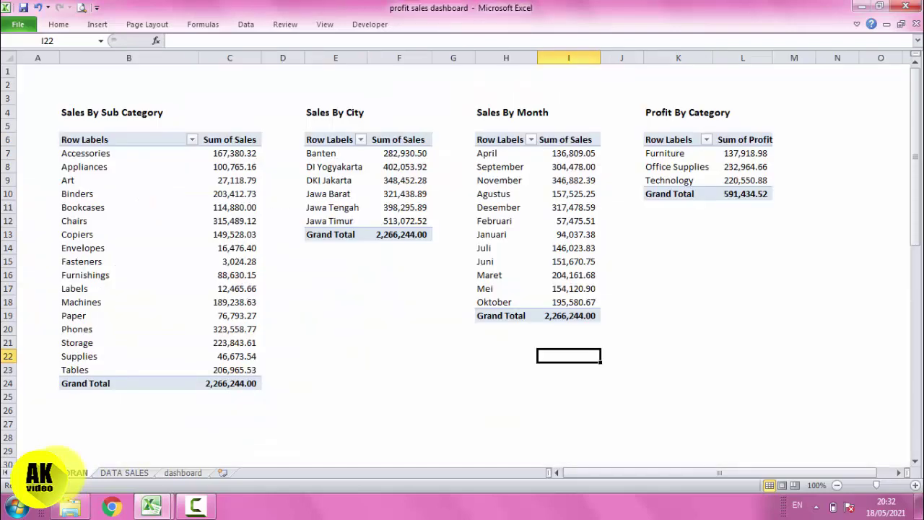
click(243, 156)
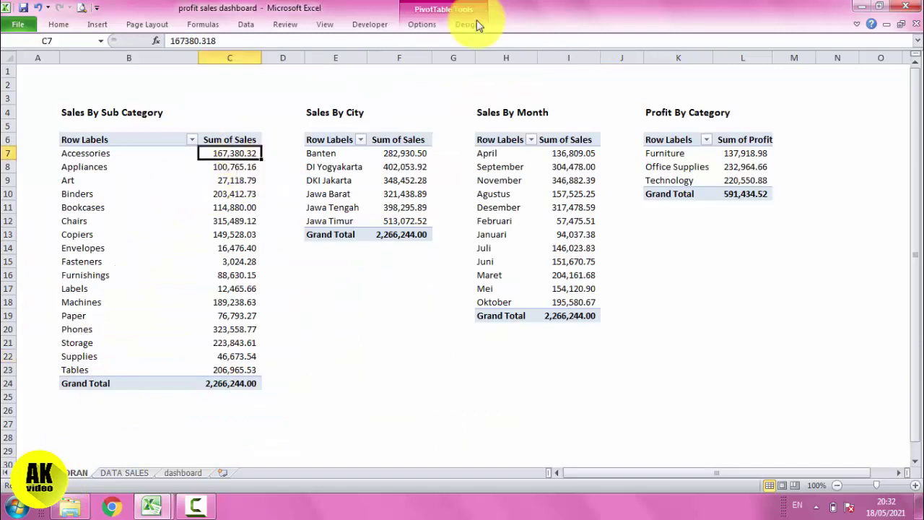
Step: Sort sub-categories smallest to largest, give column C Comma Style, widen it, and save
double_click(421, 25)
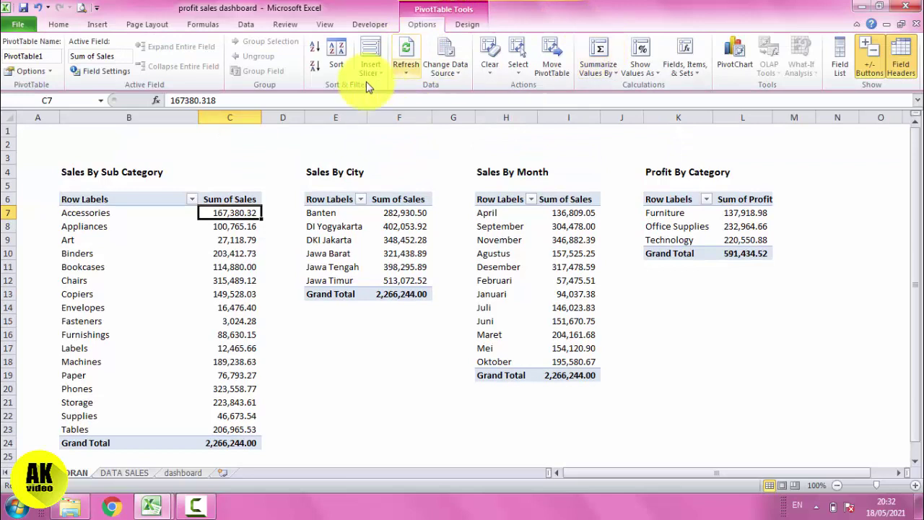
click(315, 55)
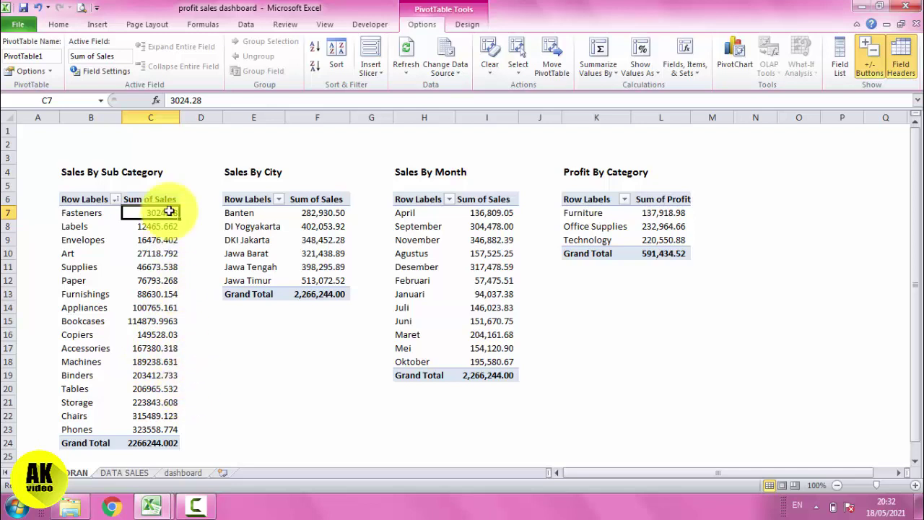
click(154, 110)
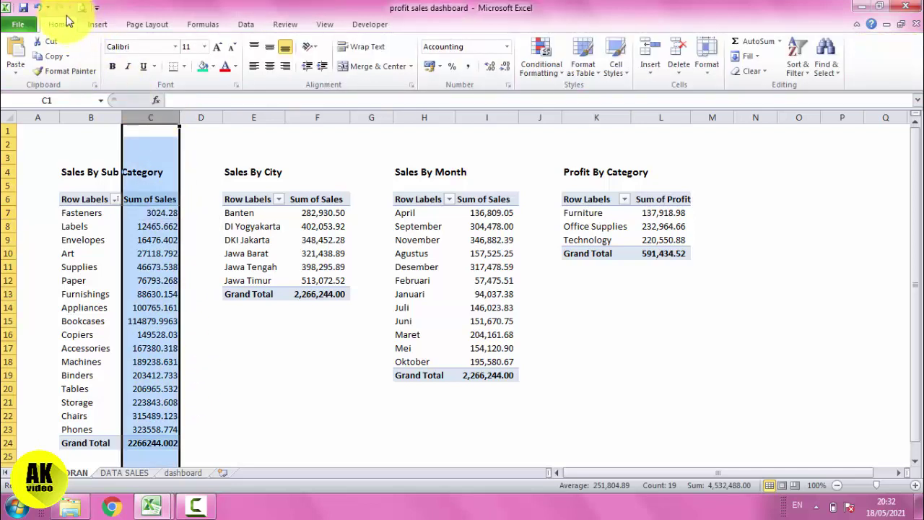
click(468, 68)
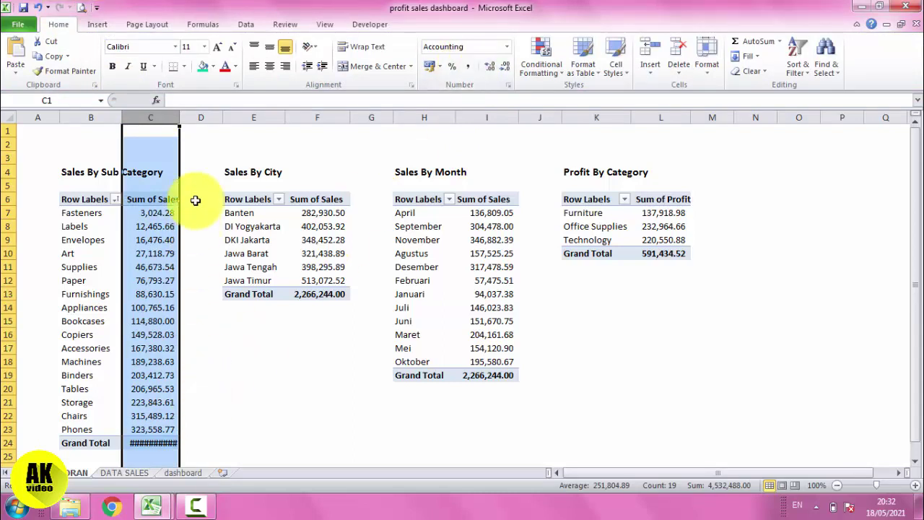
drag(180, 118, 197, 117)
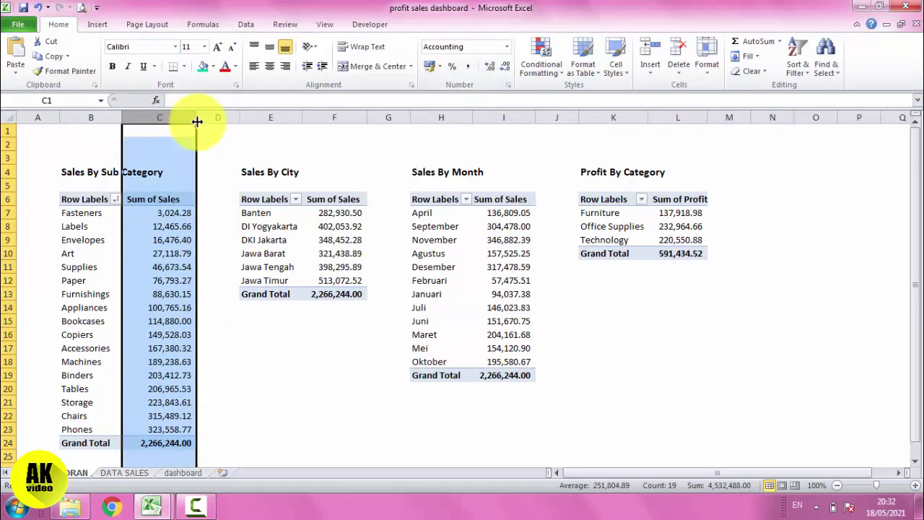
click(254, 429)
click(23, 7)
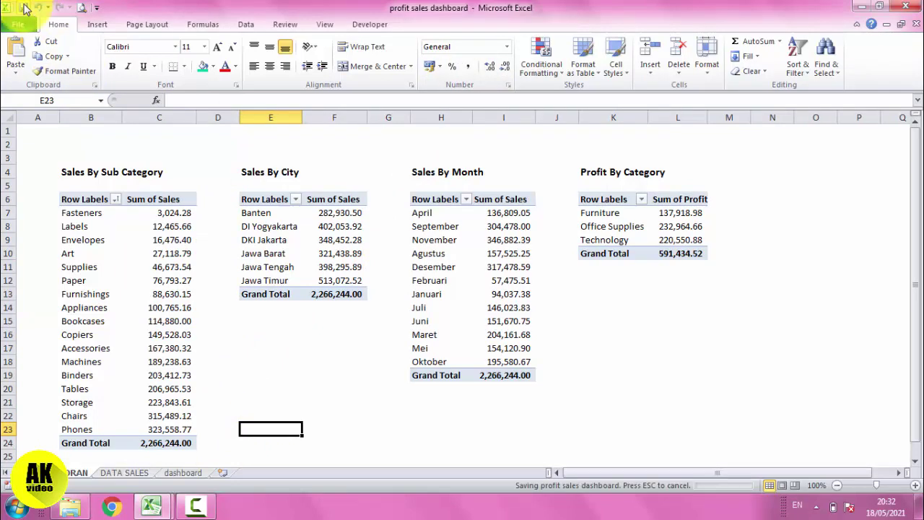
Step: Link the dashboard chart's title to cell B4 on the LAPORAN sheet
click(171, 473)
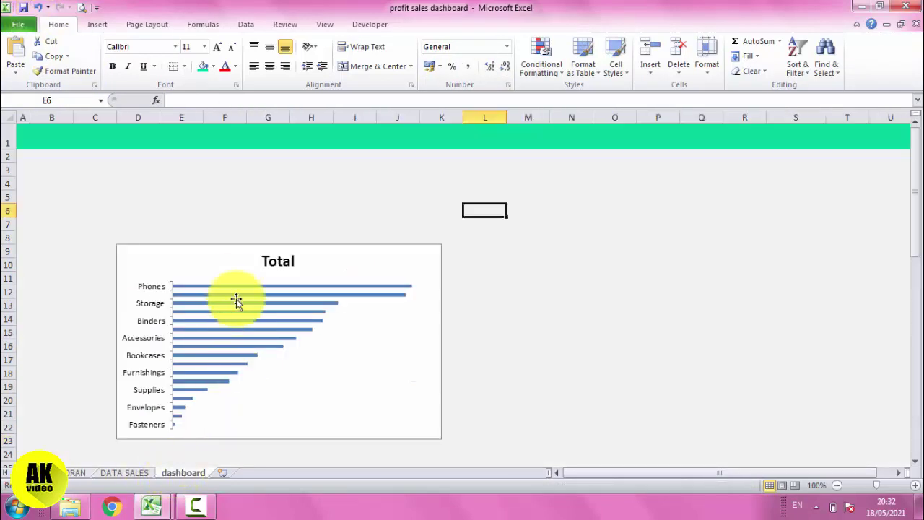
scroll(277, 350, down, 2)
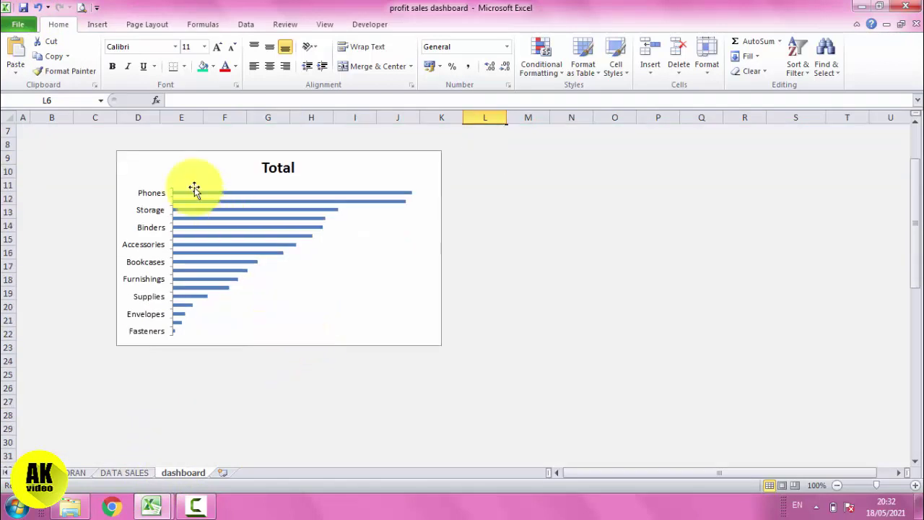
scroll(318, 252, up, 2)
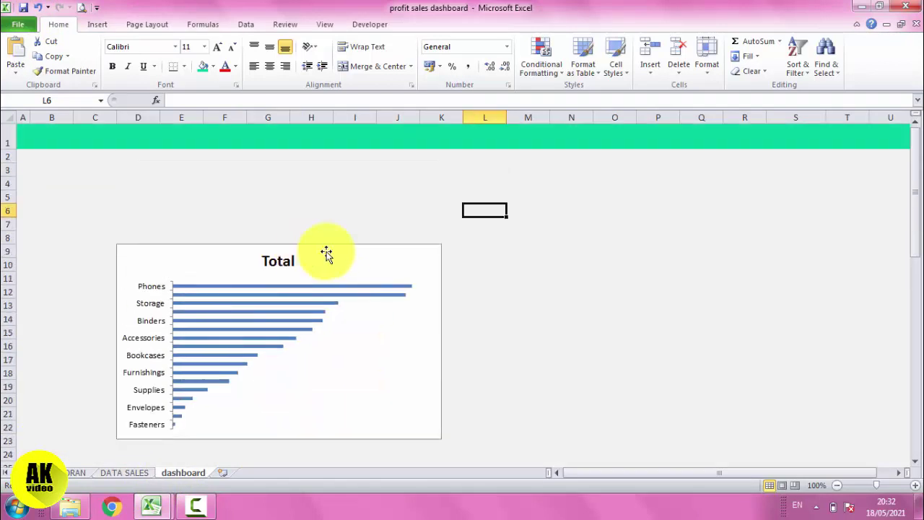
click(858, 25)
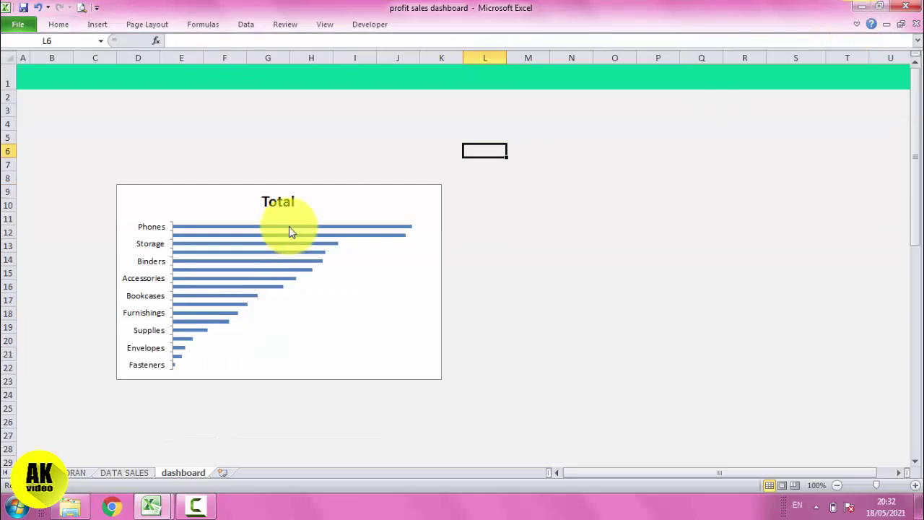
click(302, 200)
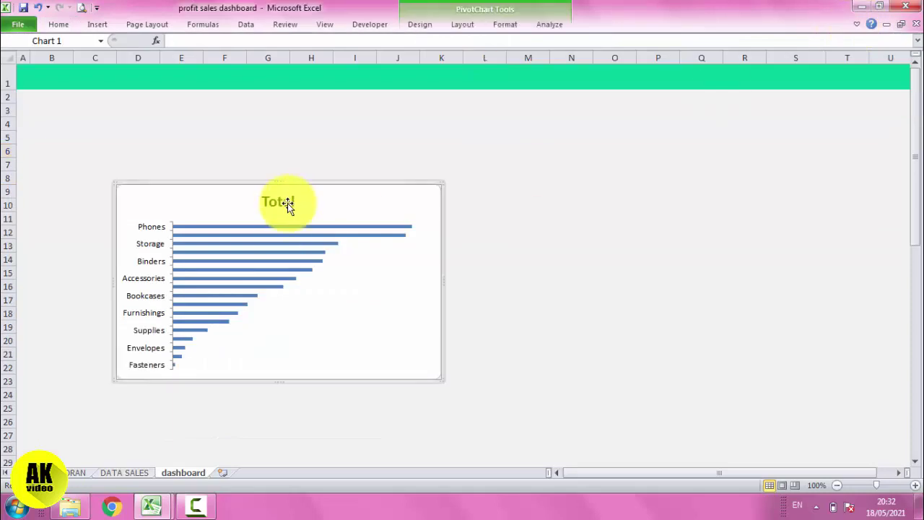
click(174, 40)
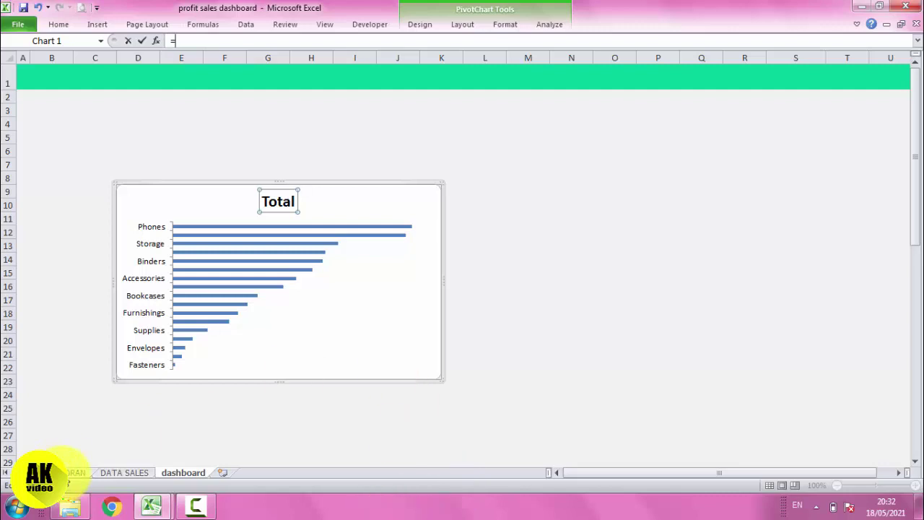
click(69, 472)
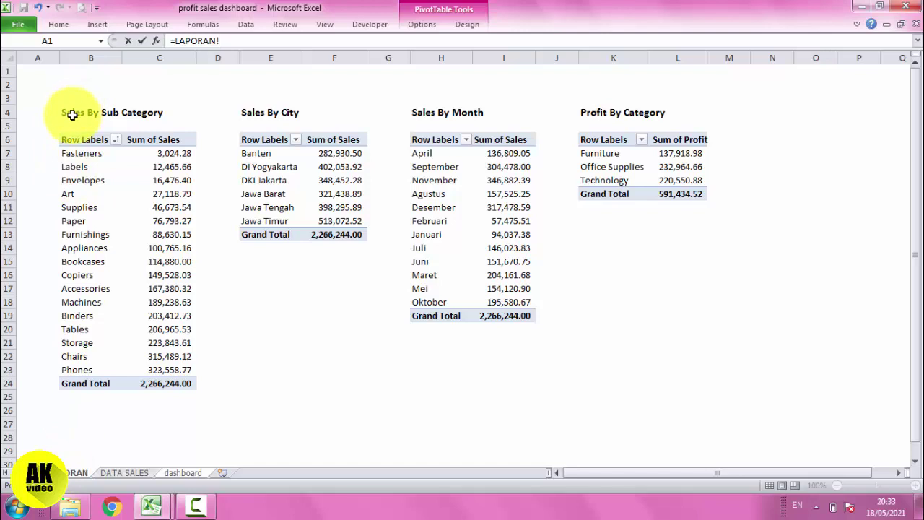
click(72, 115)
key(Return)
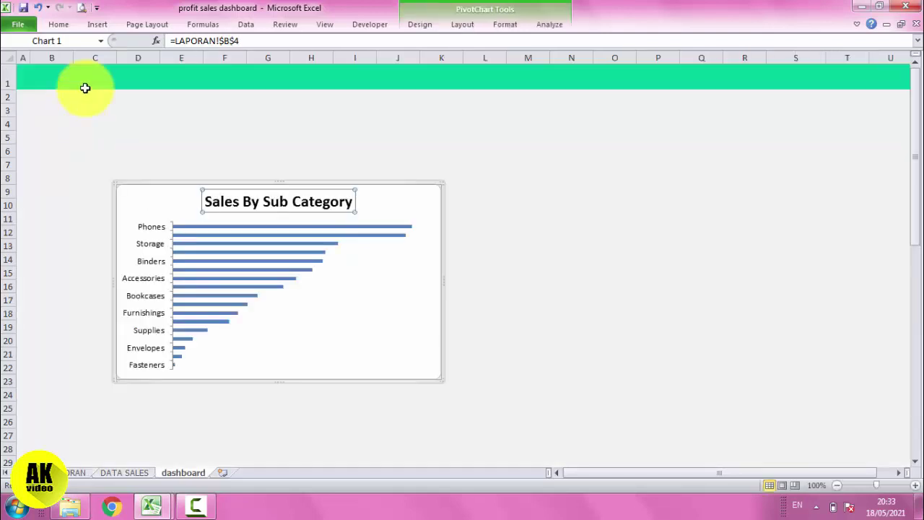
Step: Check the linked 'Sales By Sub Category' title and reselect the whole chart
click(421, 125)
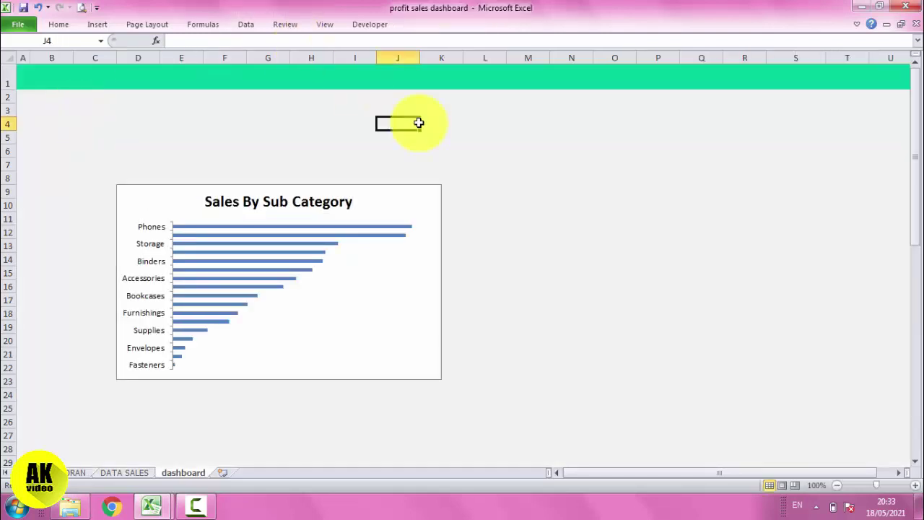
click(332, 200)
click(327, 196)
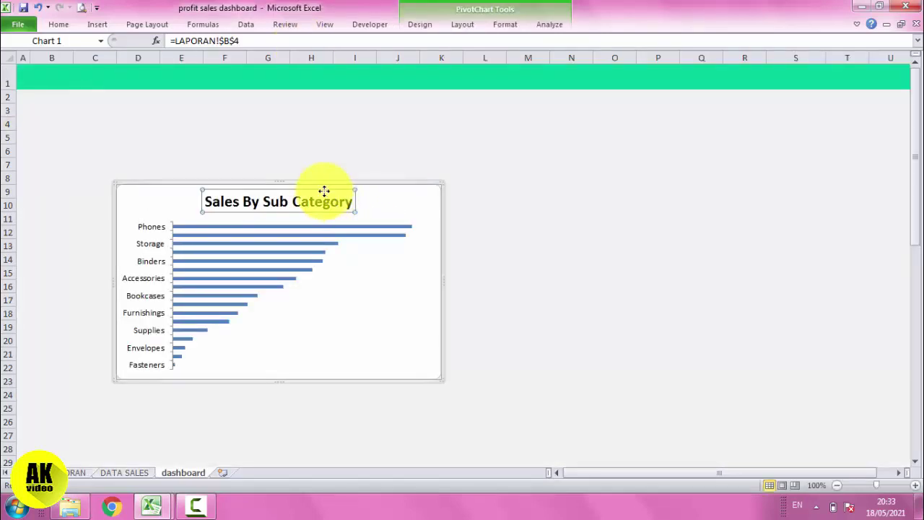
click(496, 161)
click(435, 190)
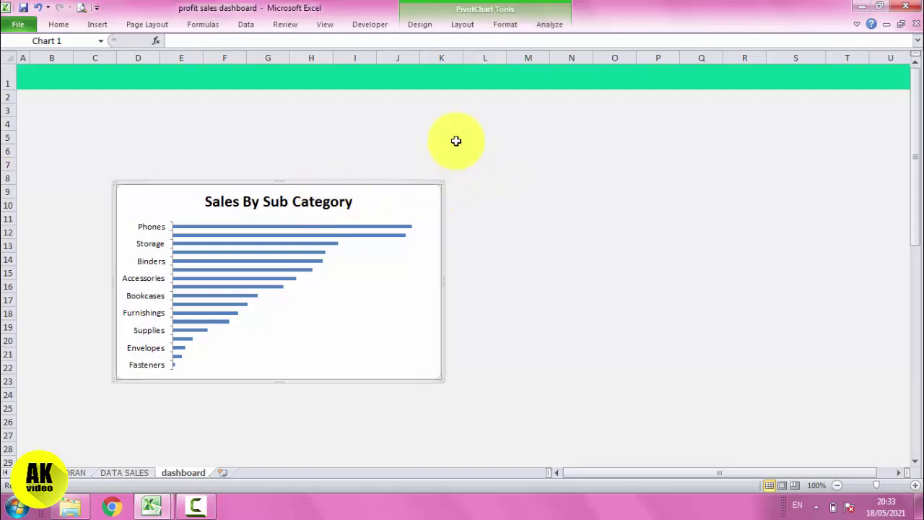
click(501, 26)
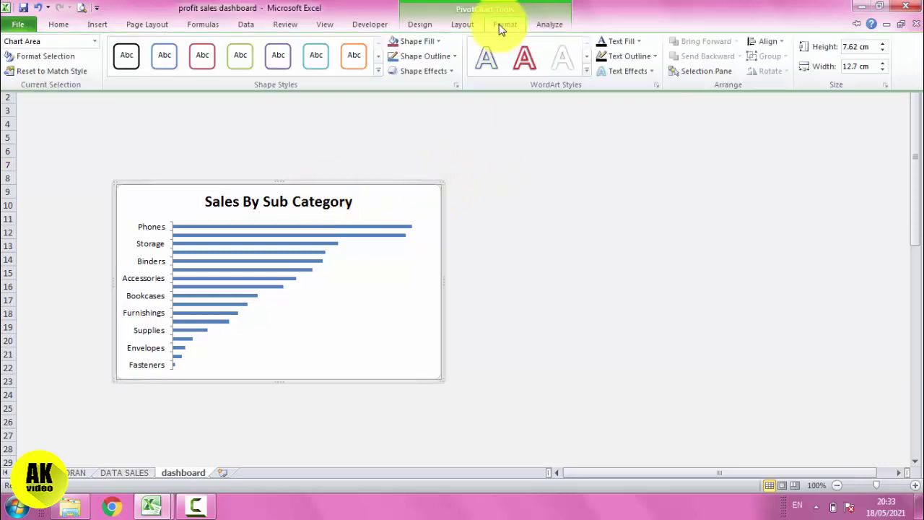
Step: Set the chart's shape outline to No Outline
click(452, 56)
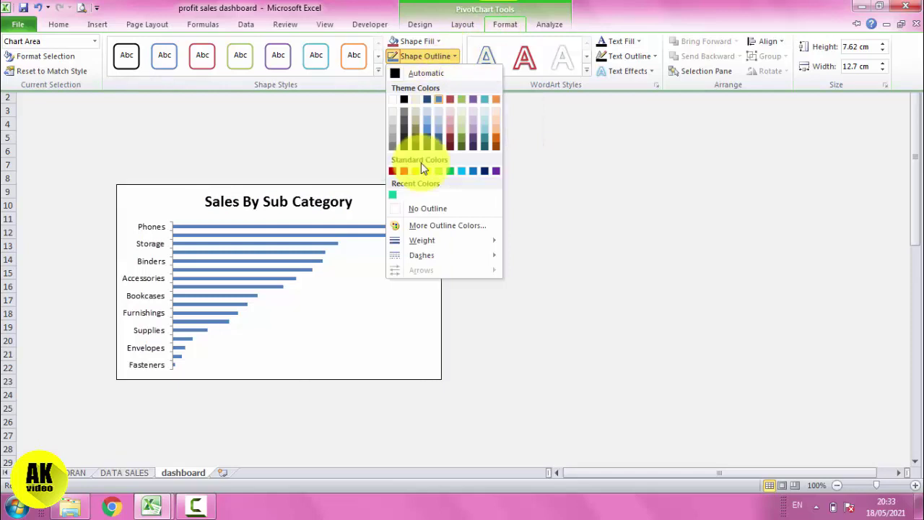
click(416, 211)
click(511, 203)
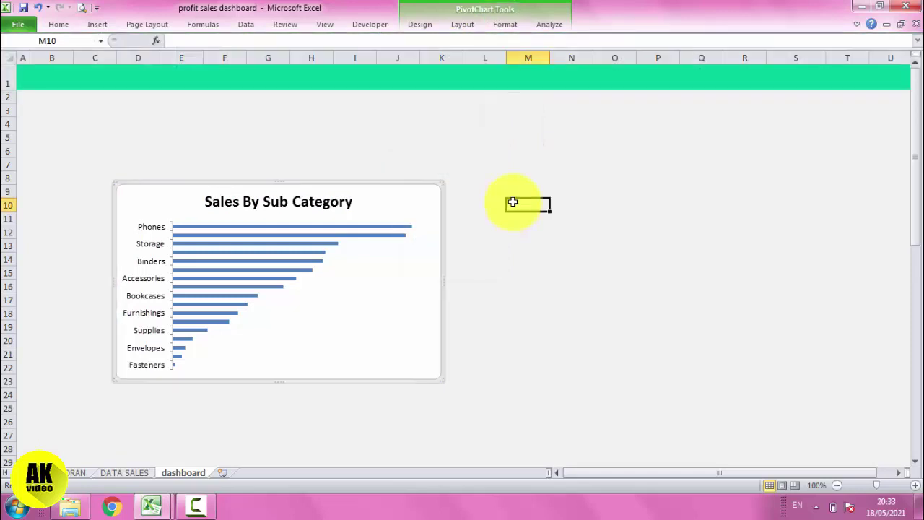
Step: Move the chart to the dashboard's left edge, spanning rows 9 to 22, and save
mouse_move(421, 270)
mouse_down()
mouse_move(372, 215)
mouse_move(392, 275)
mouse_move(364, 242)
mouse_up()
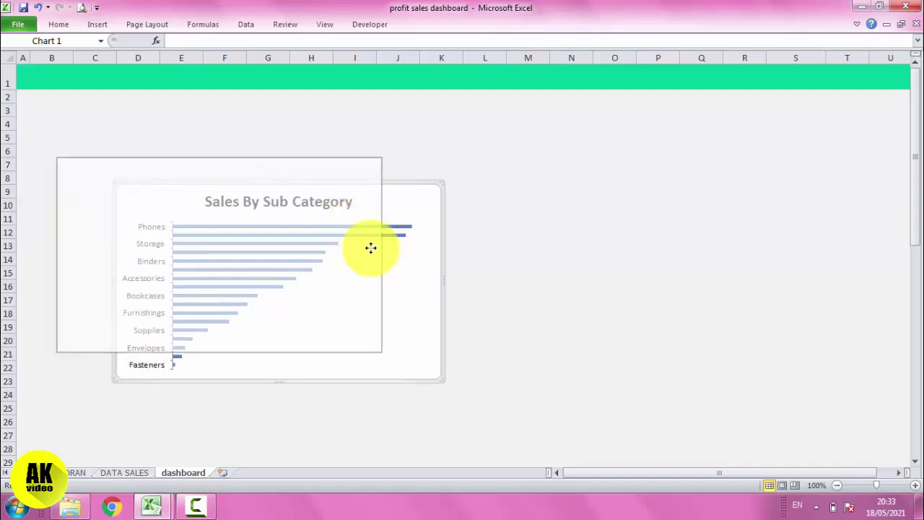
drag(364, 242, 375, 295)
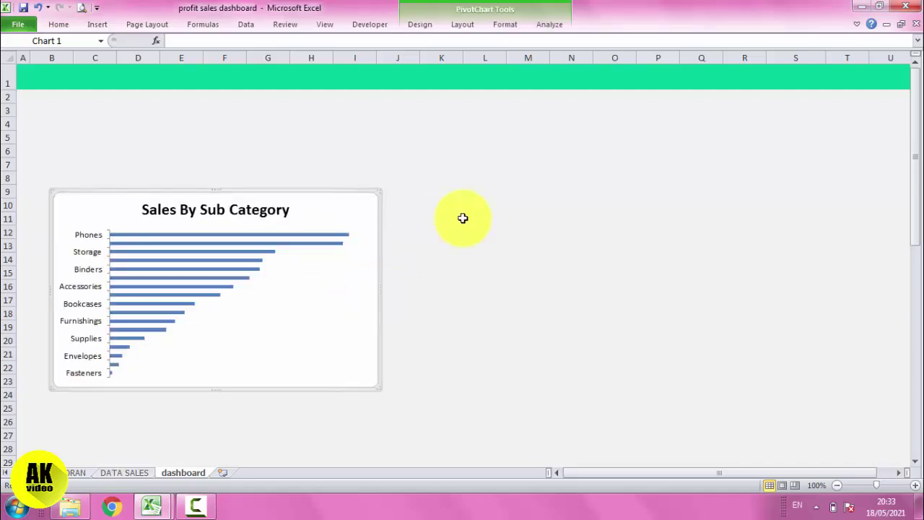
click(461, 217)
click(23, 7)
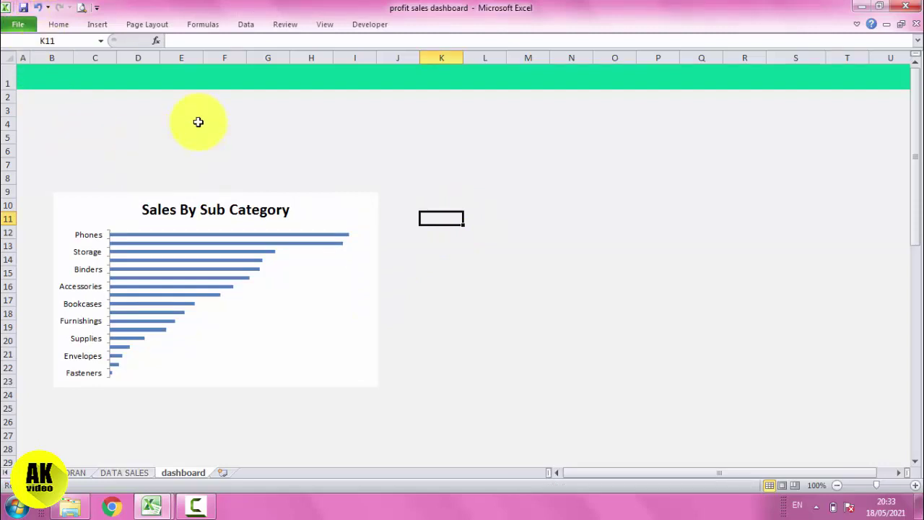
Step: Draw a text box near B3 reading 'Sales Profit Performance'
click(100, 25)
click(145, 73)
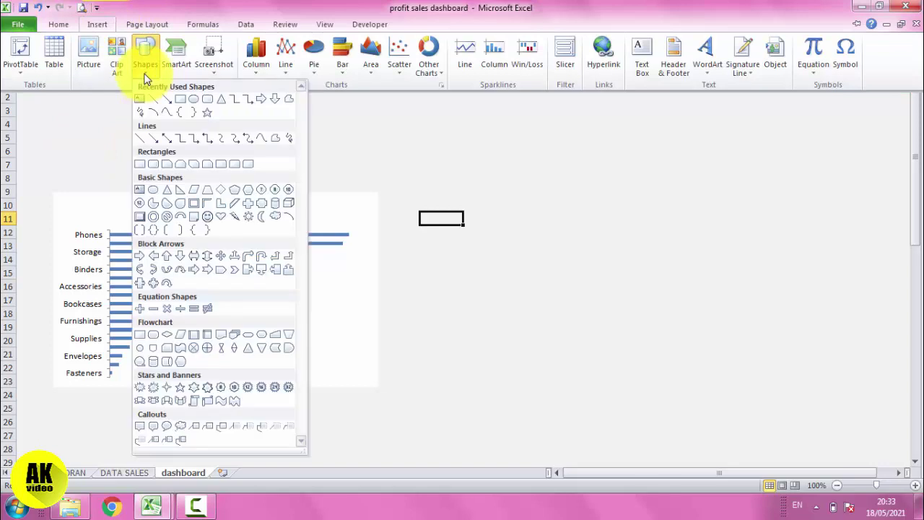
click(142, 101)
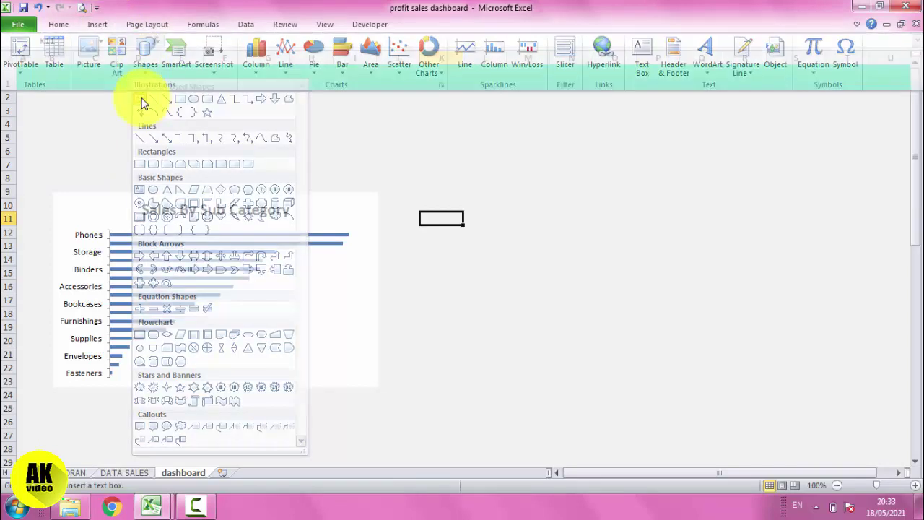
click(57, 109)
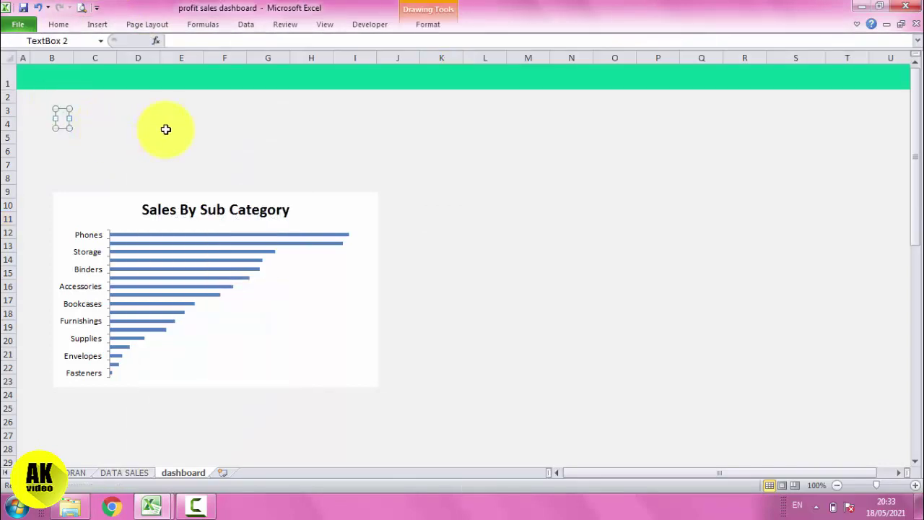
text(Sales Profit)
text( Performance)
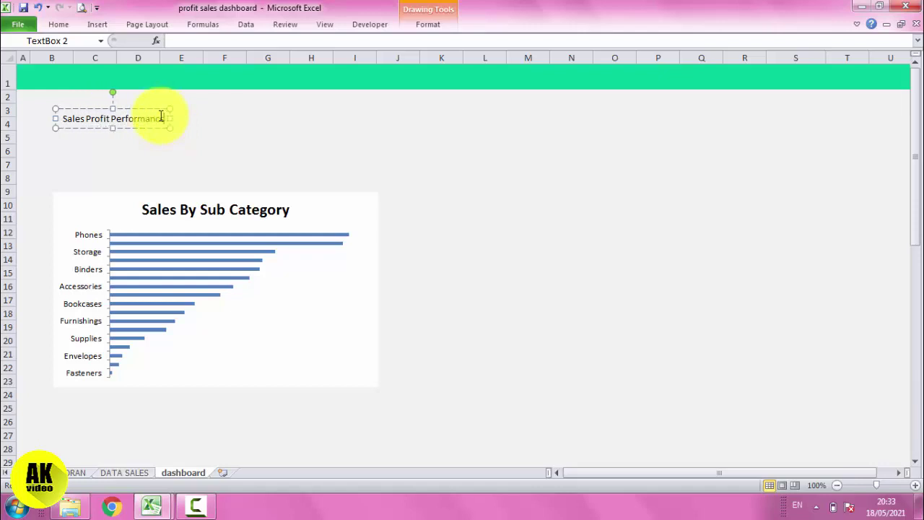
Step: Make the title text size 24 and bold, nudge it left, and save
click(59, 24)
click(204, 48)
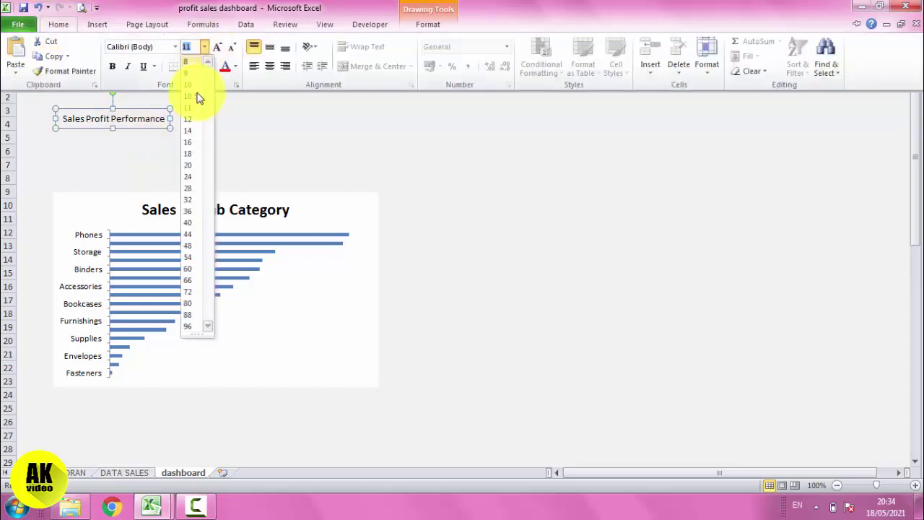
click(186, 180)
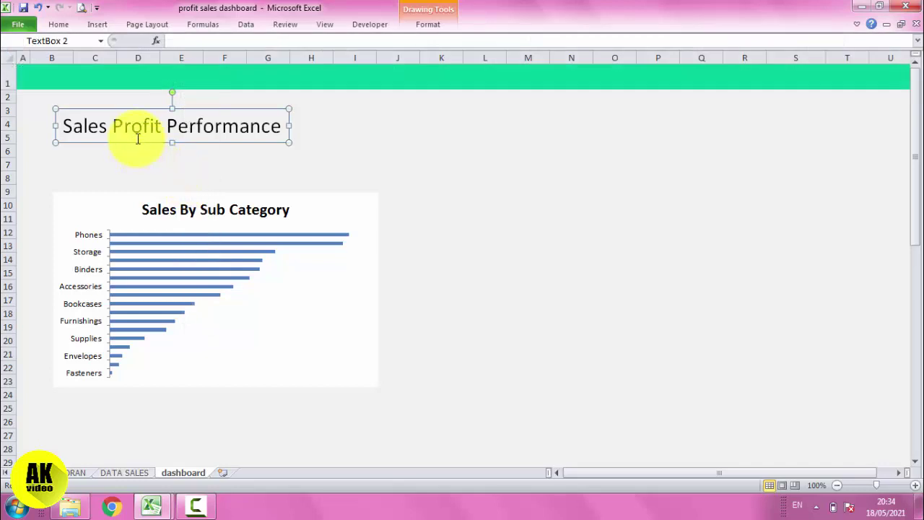
key(Left)
key(Left)
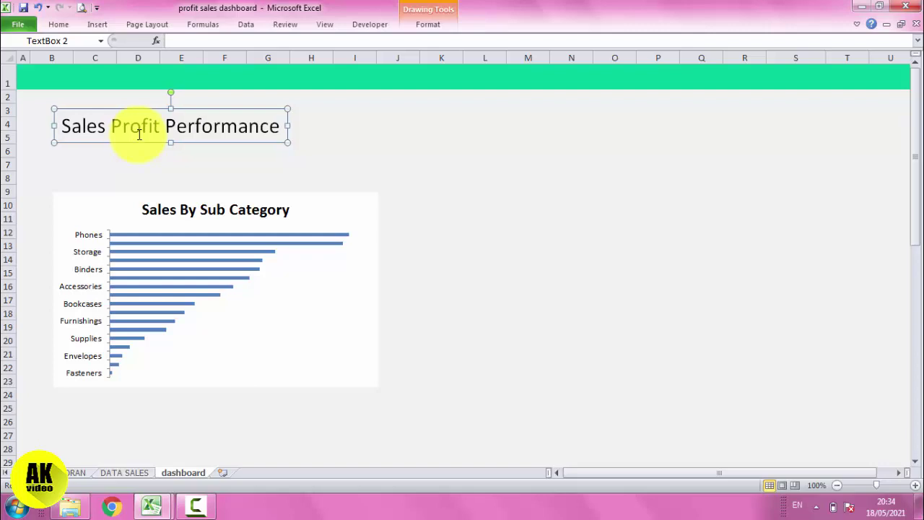
key(ctrl+b)
click(408, 141)
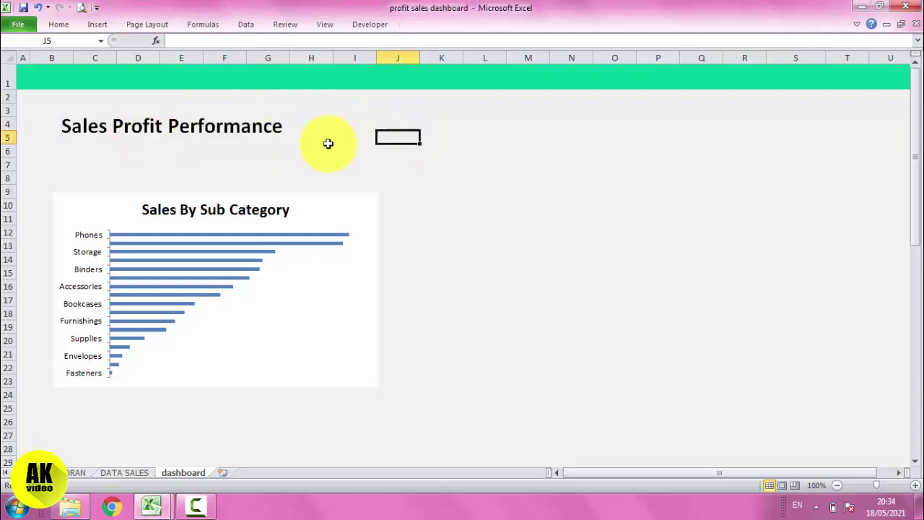
key(ctrl+s)
click(283, 142)
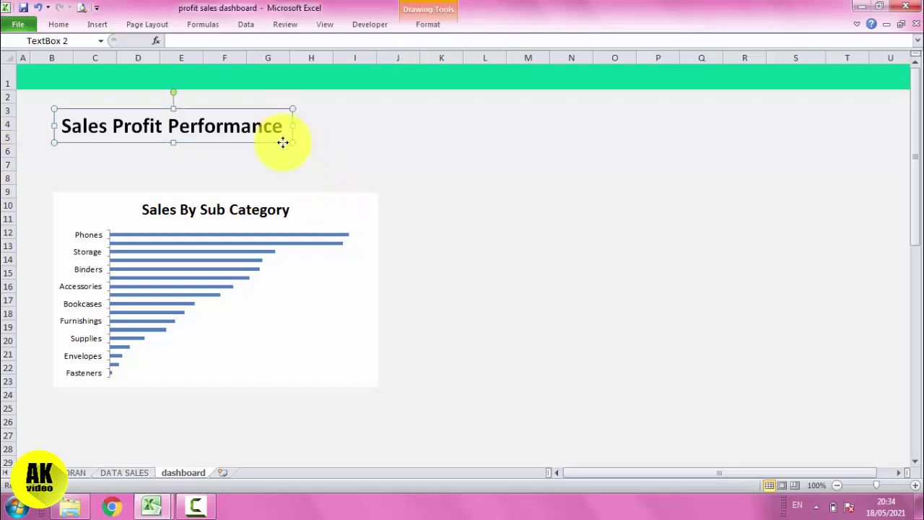
Step: Paste a copy of the 'Sales Profit Performance' title box at K3 and drag it right
click(456, 112)
key(ctrl+v)
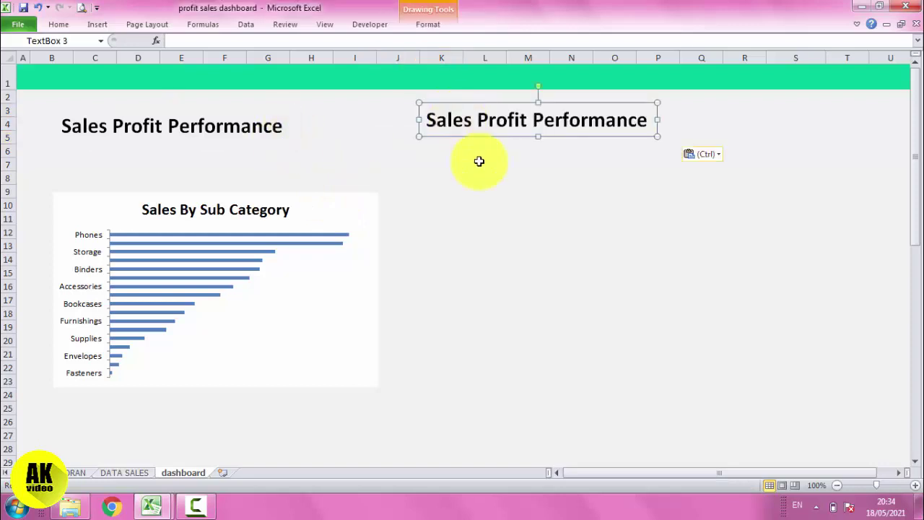
drag(474, 139, 691, 143)
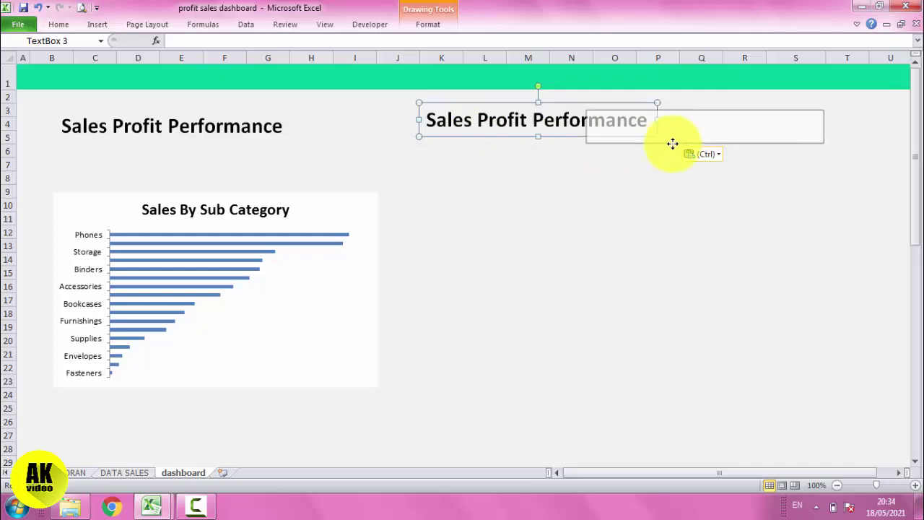
Step: Begin linking the copied title's text with an = formula pointing to the LAPORAN sheet
click(198, 41)
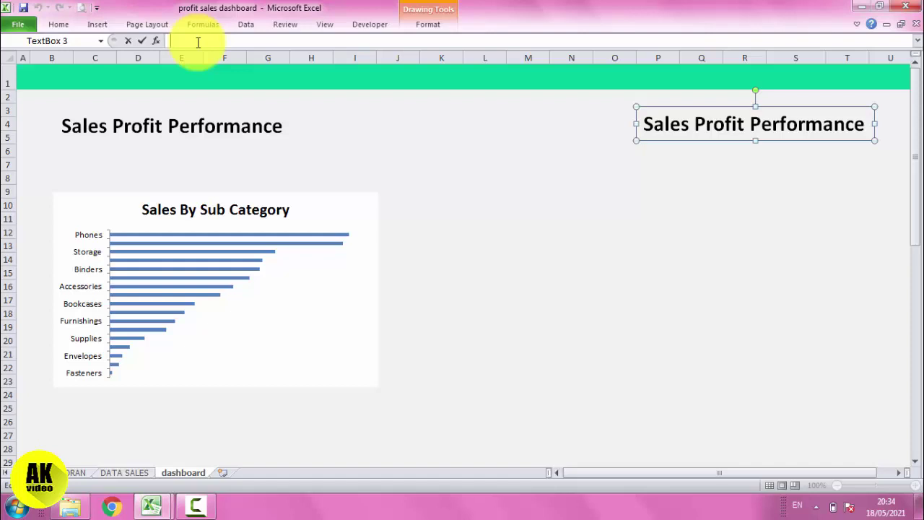
text(=)
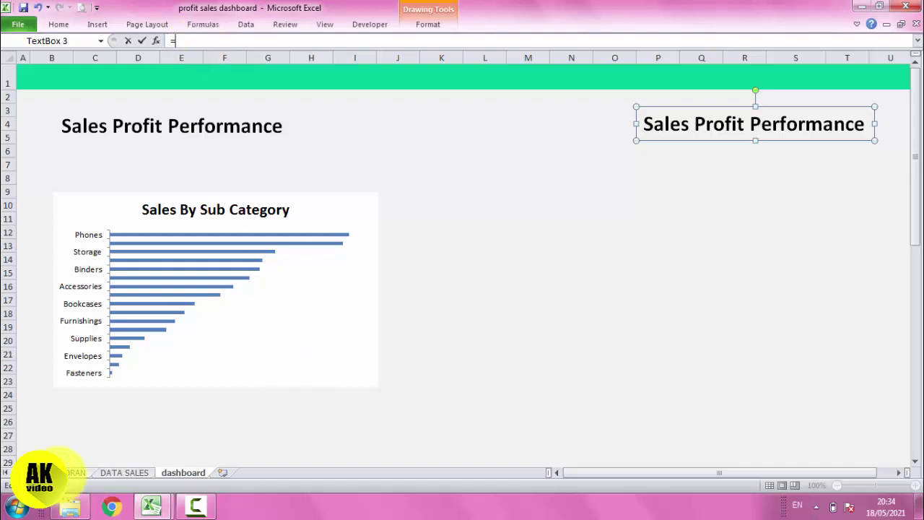
click(75, 472)
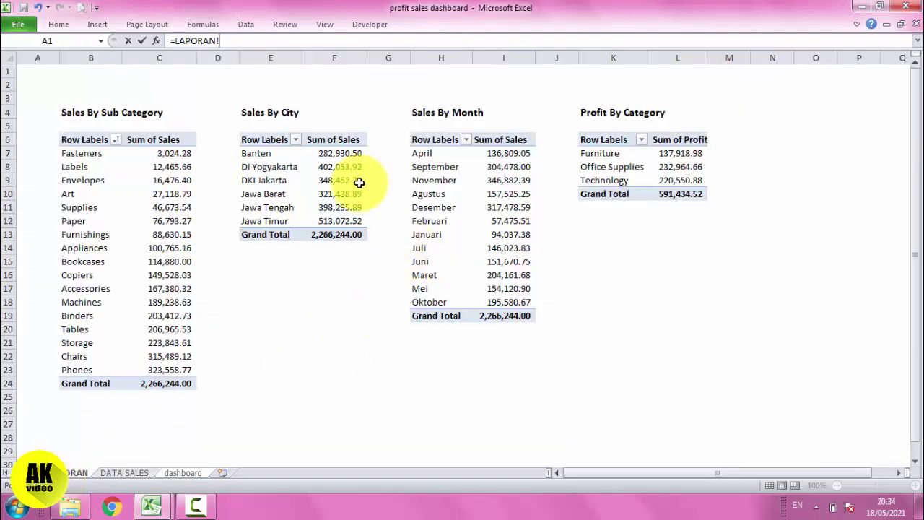
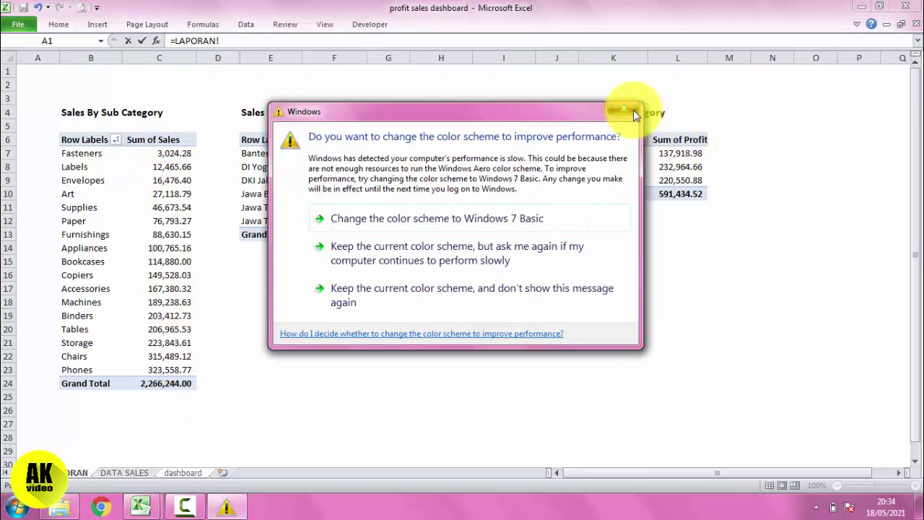
Step: Cancel the failed Grand Total link in the dashboard text box and return to LAPORAN
click(633, 114)
click(167, 386)
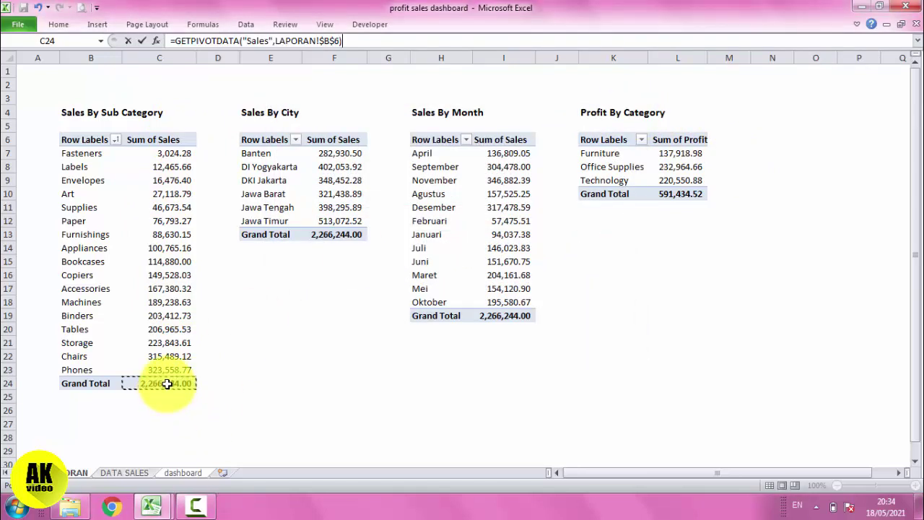
key(Return)
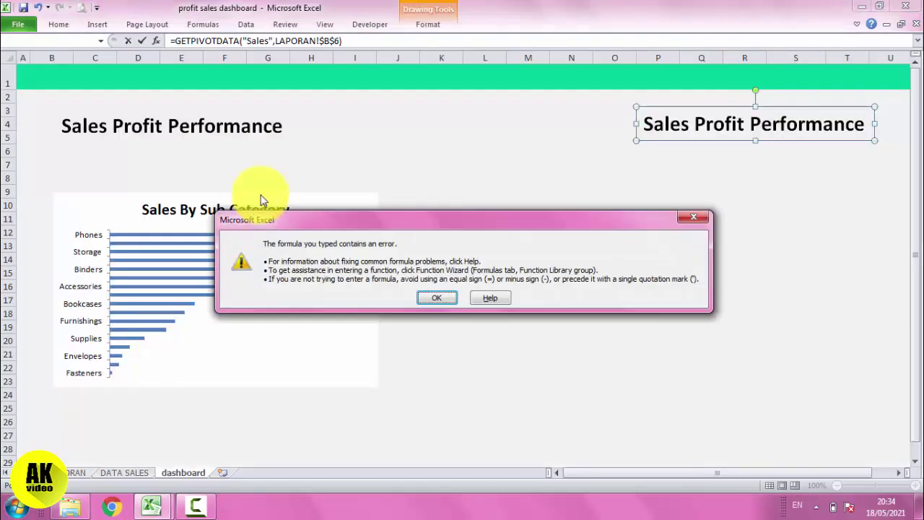
click(424, 300)
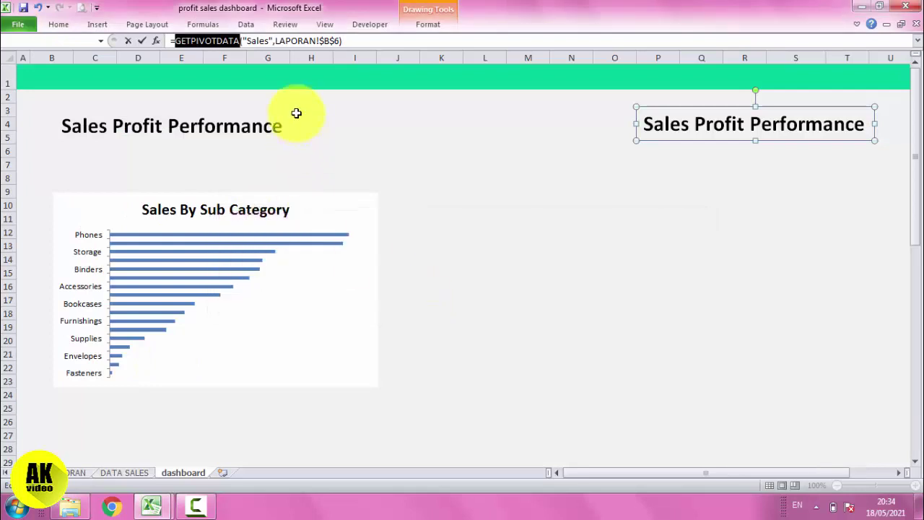
click(130, 42)
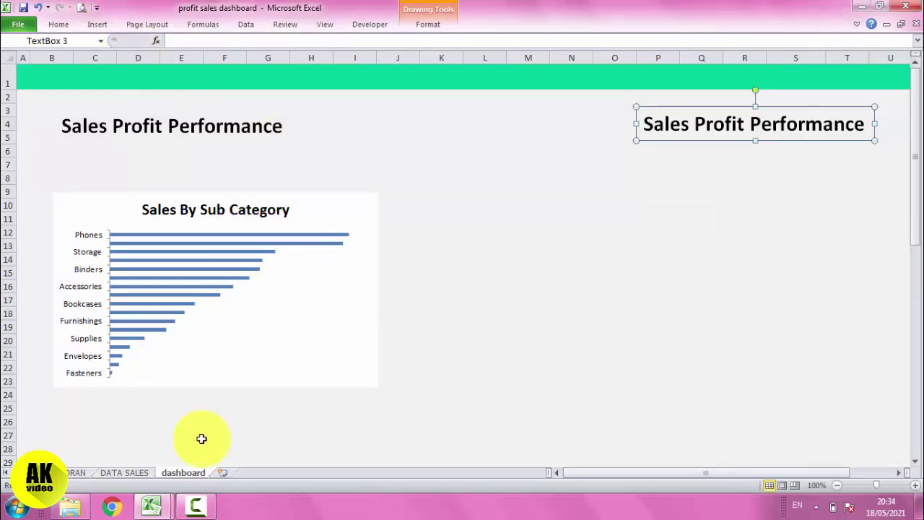
click(72, 472)
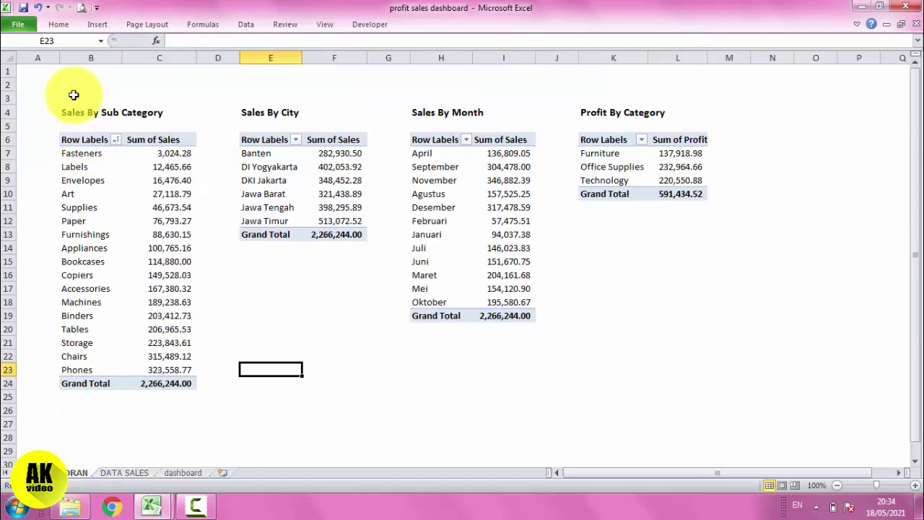
Step: Enter =GETPIVOTDATA("Sales",$B$6) in LAPORAN cell B5 by referencing the C24 Grand Total
click(96, 127)
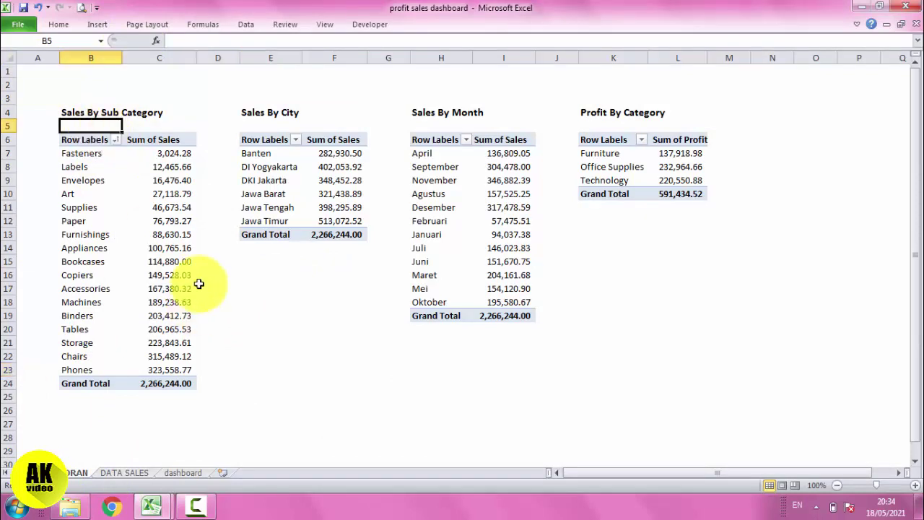
text(=)
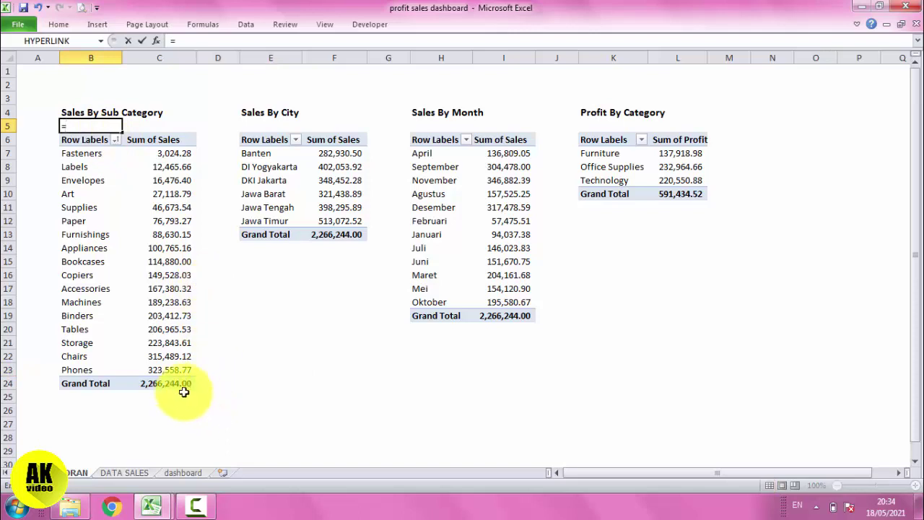
click(173, 383)
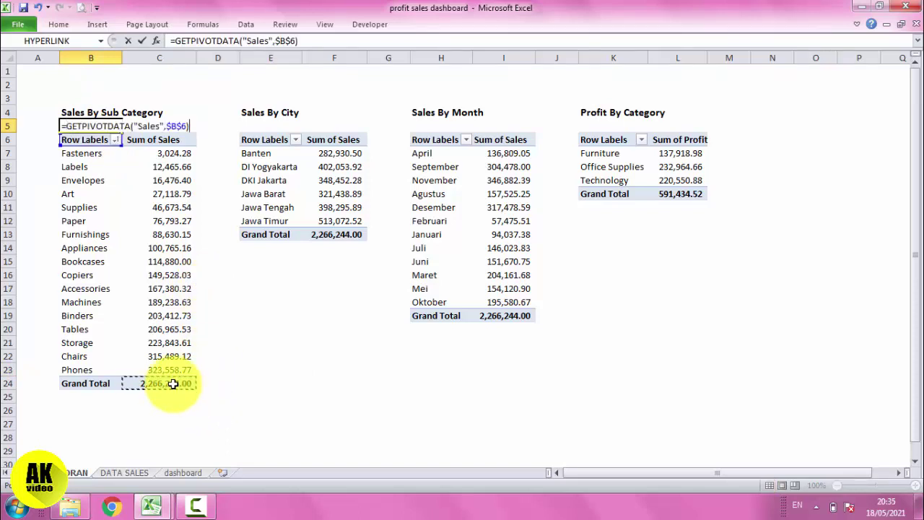
key(Return)
Step: Give cell B5 Comma Style and a white font colour to hide it
click(90, 122)
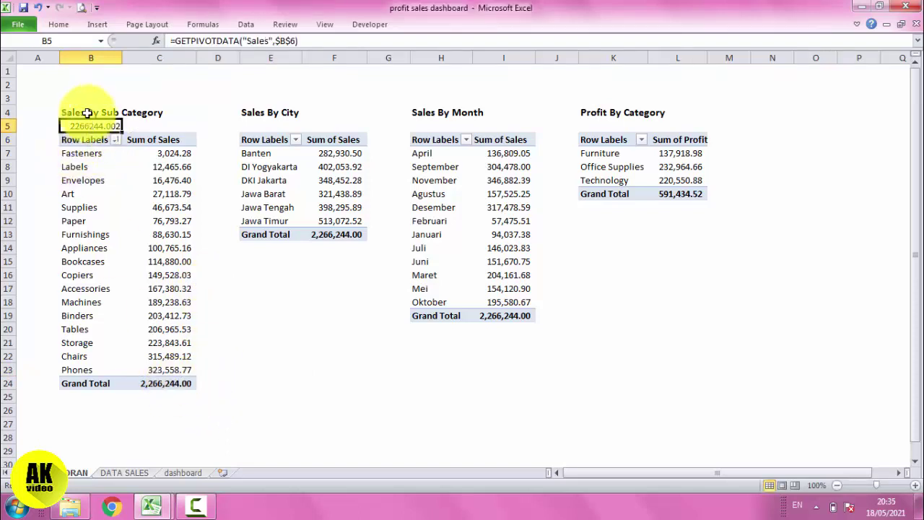
click(59, 25)
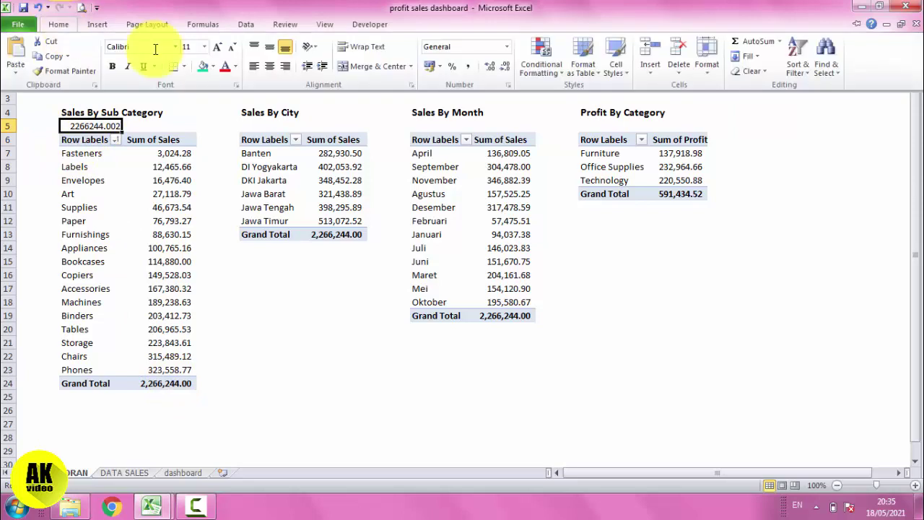
click(468, 66)
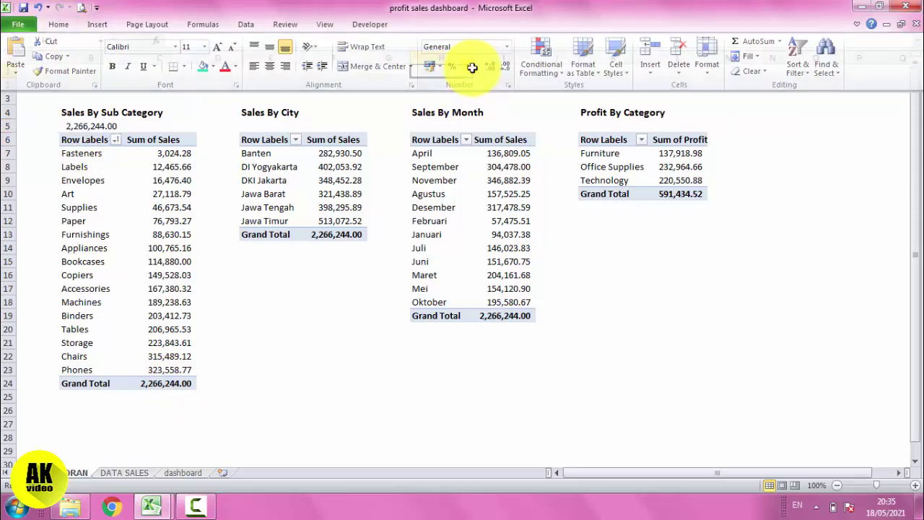
click(64, 128)
click(59, 25)
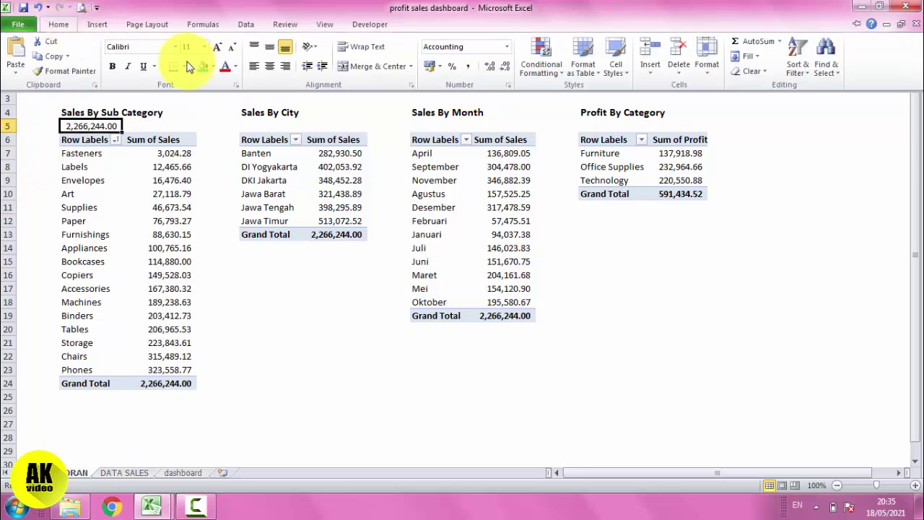
click(236, 66)
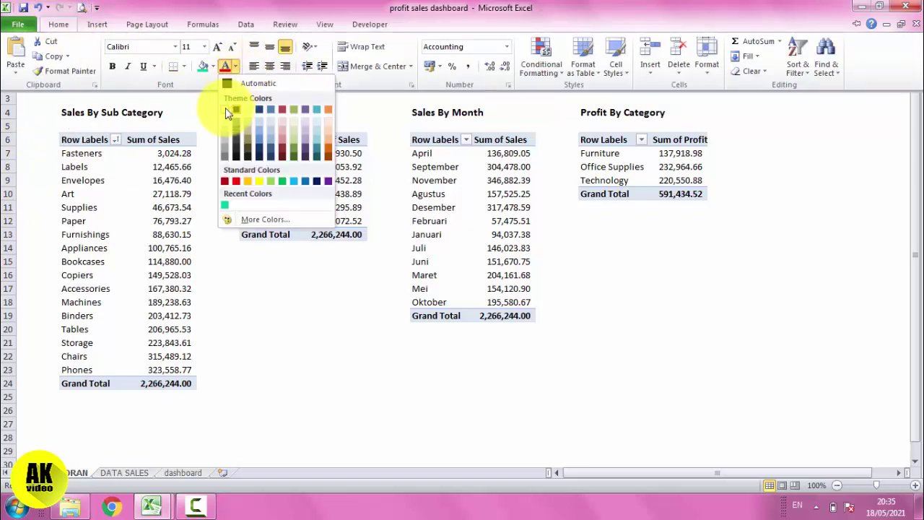
click(226, 110)
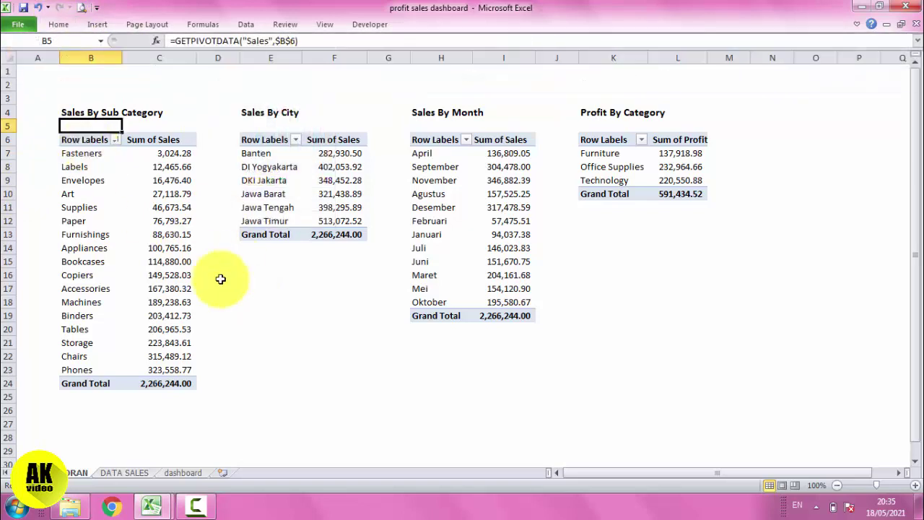
click(230, 303)
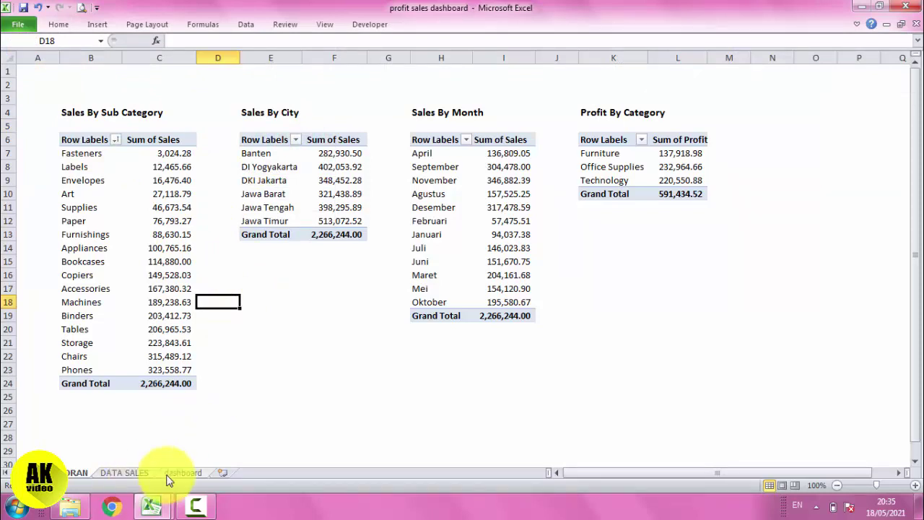
Step: Link the dashboard text box to LAPORAN!B5 to show 2,266,244.00, and drag it right
click(180, 472)
click(202, 43)
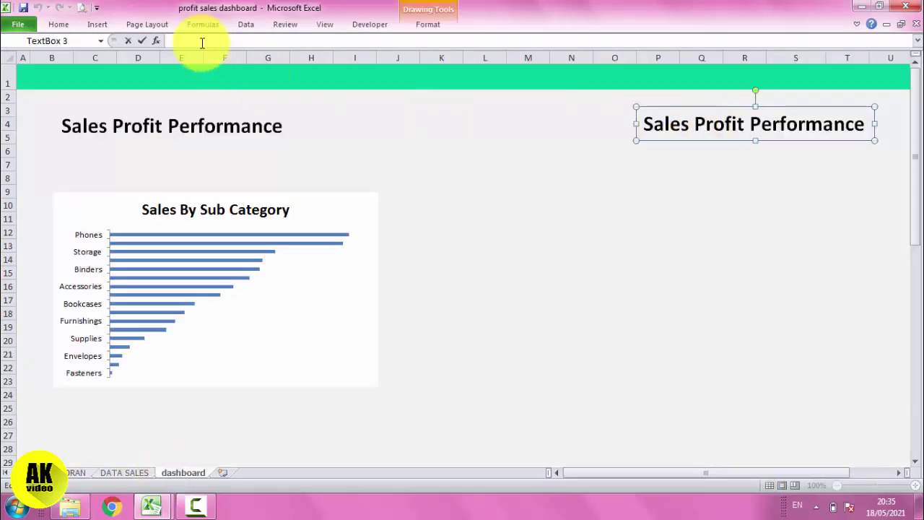
text(=)
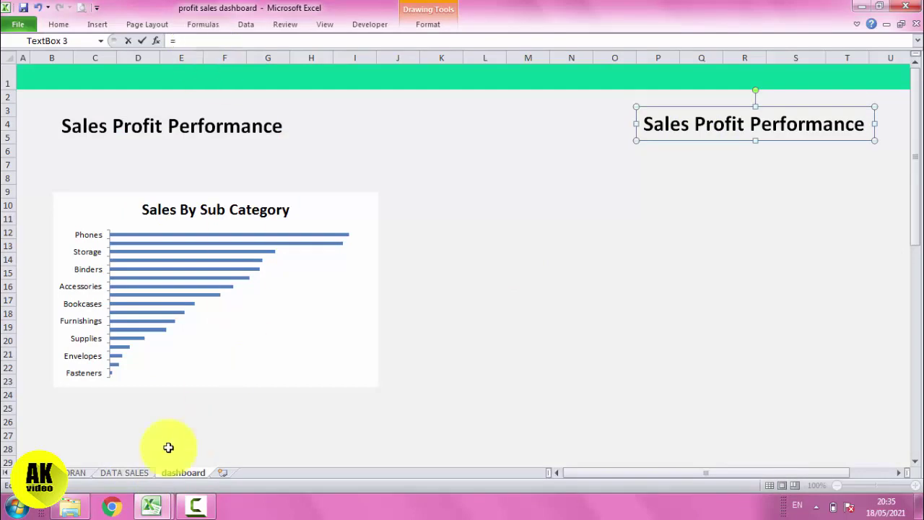
click(72, 473)
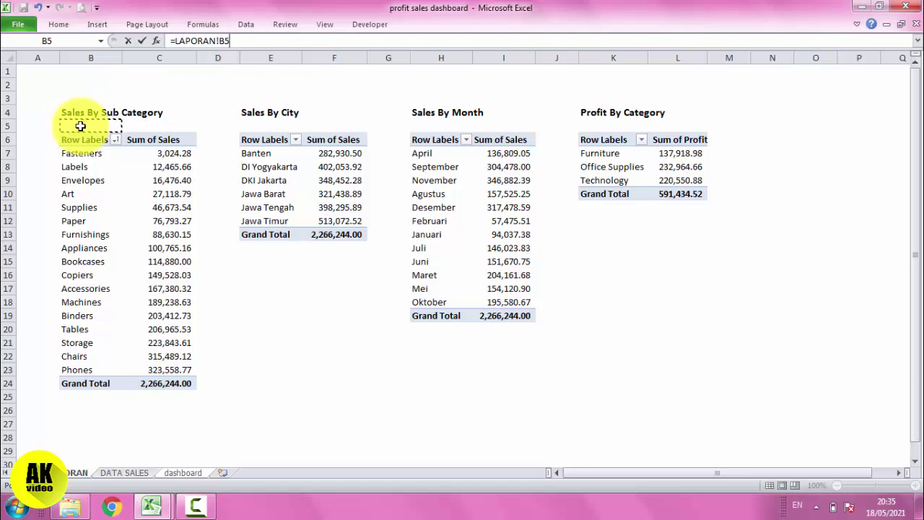
key(Return)
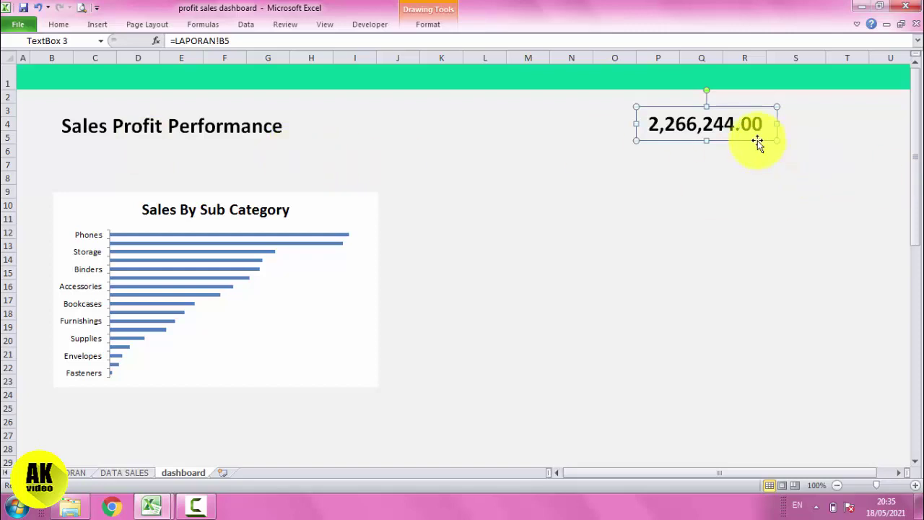
drag(758, 140, 859, 141)
Step: Set the sales total text box to 32 pt, nudge it up-left, and save the workbook
click(776, 217)
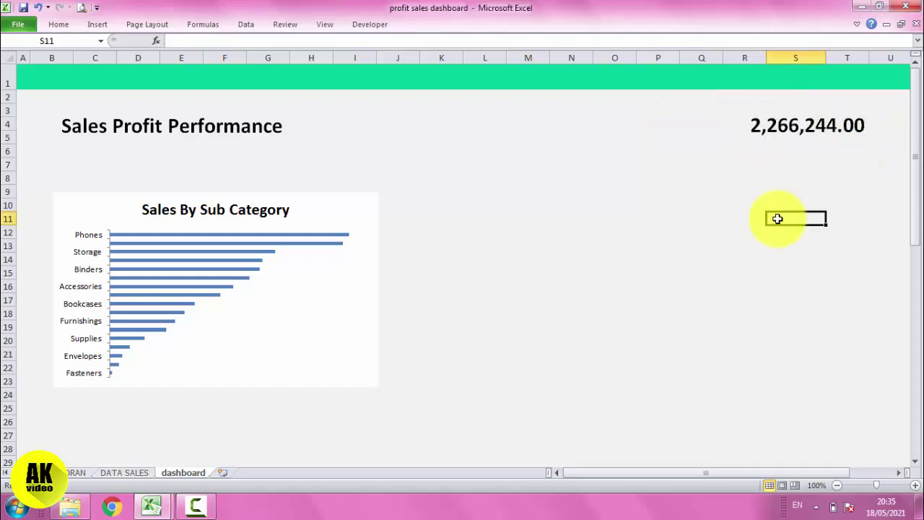
click(787, 137)
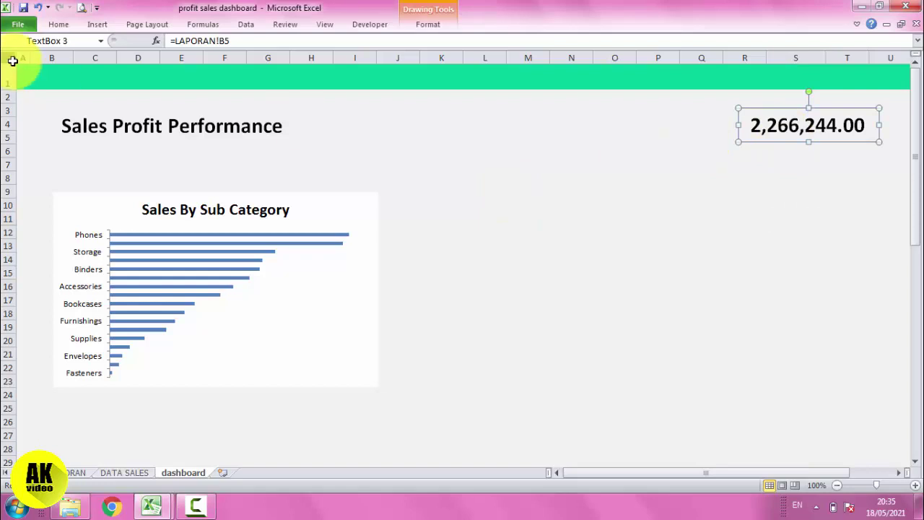
click(61, 26)
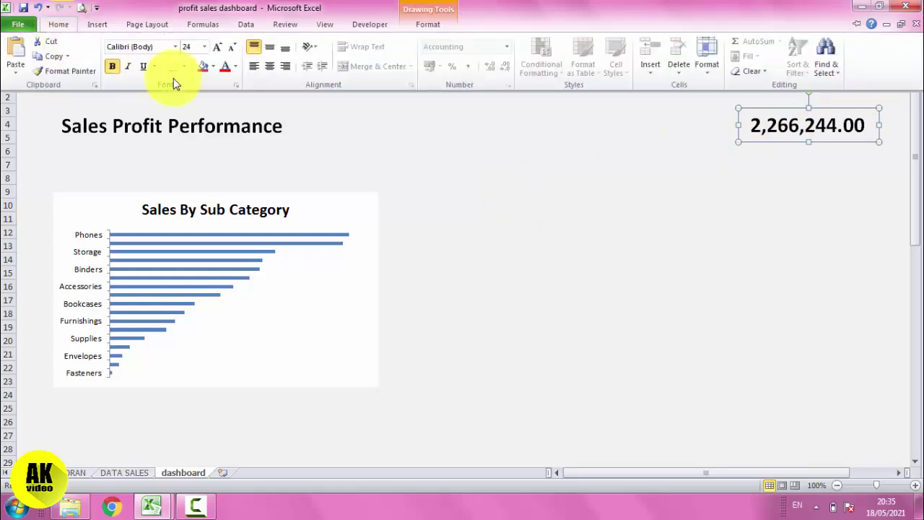
click(204, 47)
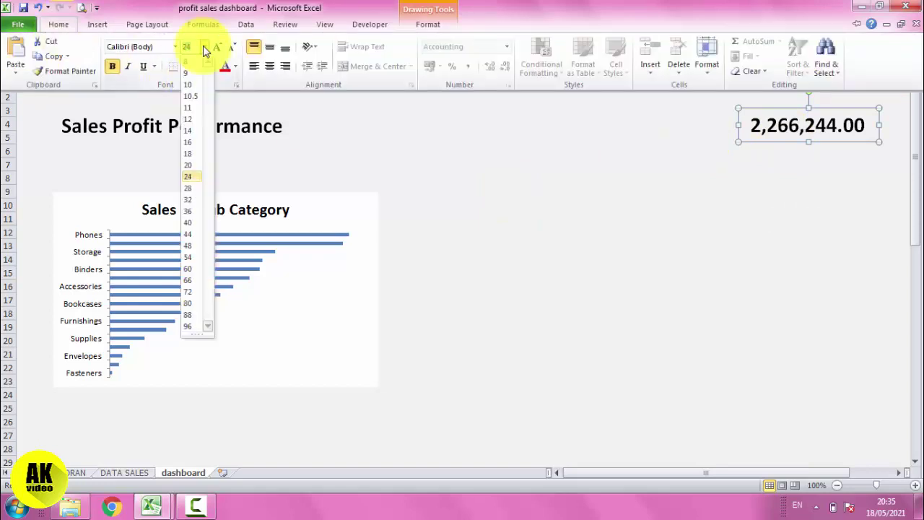
click(191, 202)
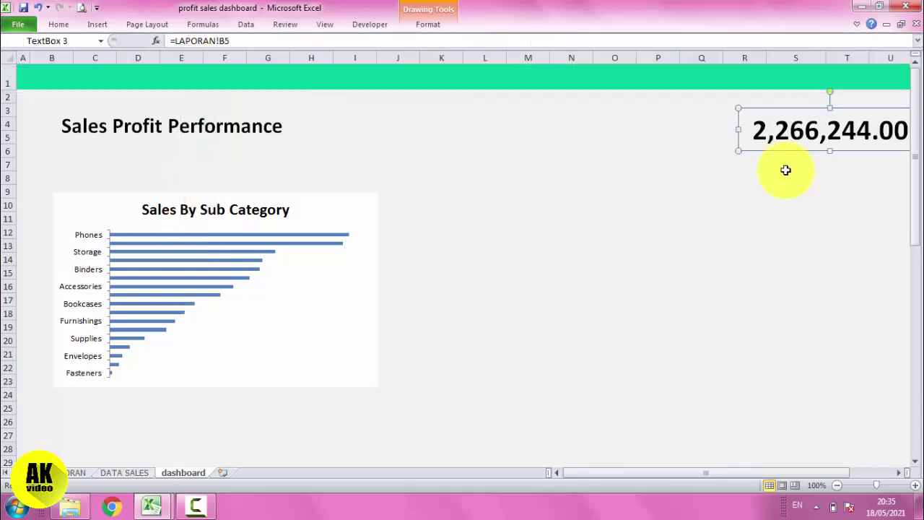
key(Left)
key(Left)
key(Left)
key(Left)
key(Left)
key(Left)
key(Left)
key(Left)
key(Left)
key(Left)
key(Left)
key(Left)
key(Up)
key(Up)
key(Up)
key(Up)
key(Up)
key(Up)
key(Up)
key(Up)
key(Up)
key(Up)
key(Up)
key(Up)
key(Up)
key(Up)
key(Up)
key(Up)
key(Up)
click(789, 186)
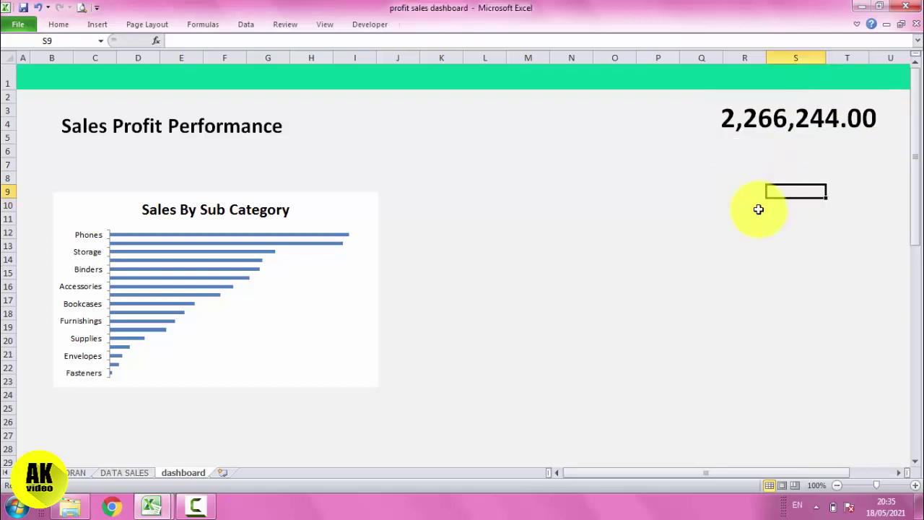
key(ctrl+s)
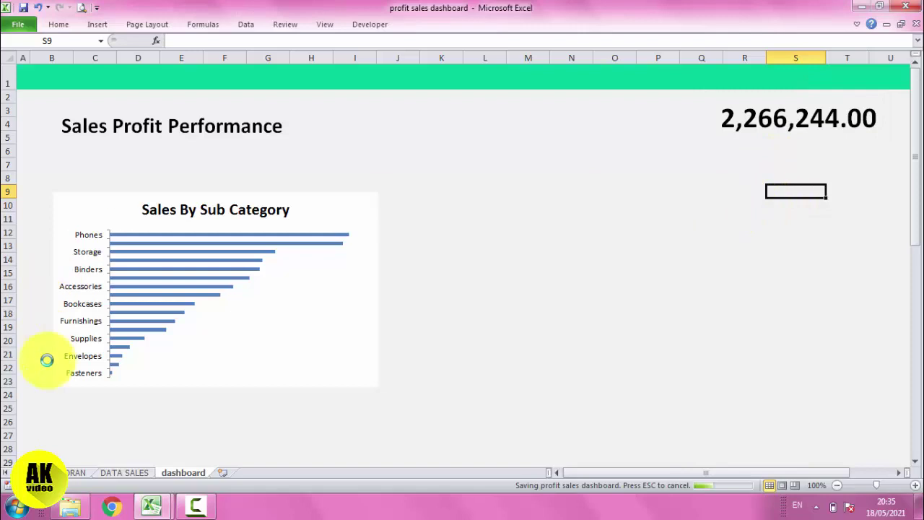
click(81, 475)
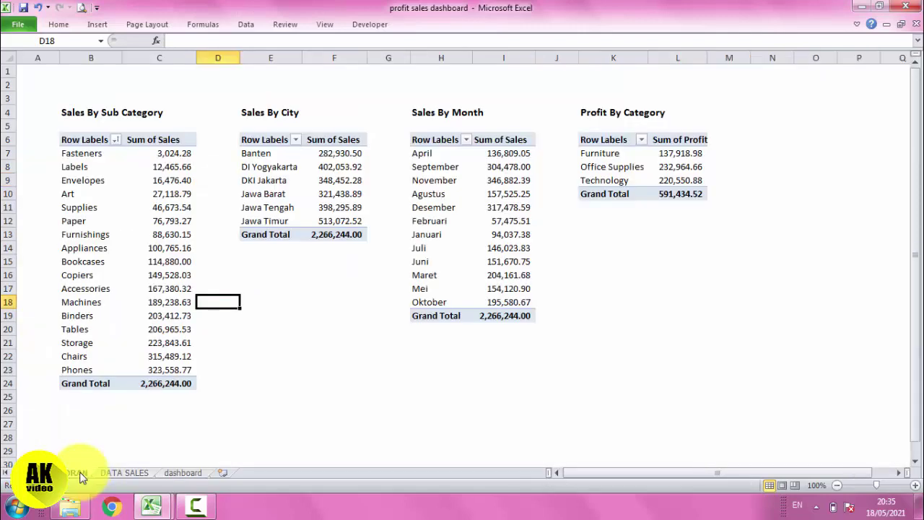
click(82, 122)
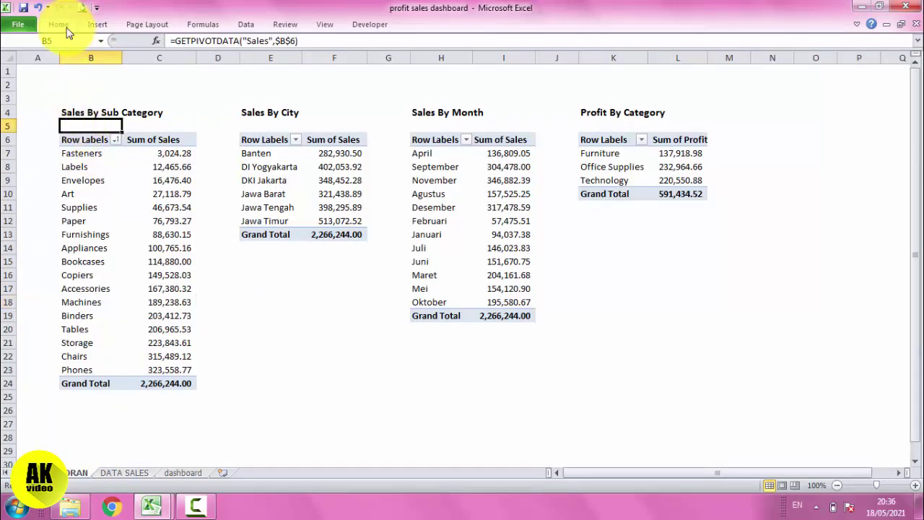
click(64, 26)
click(439, 64)
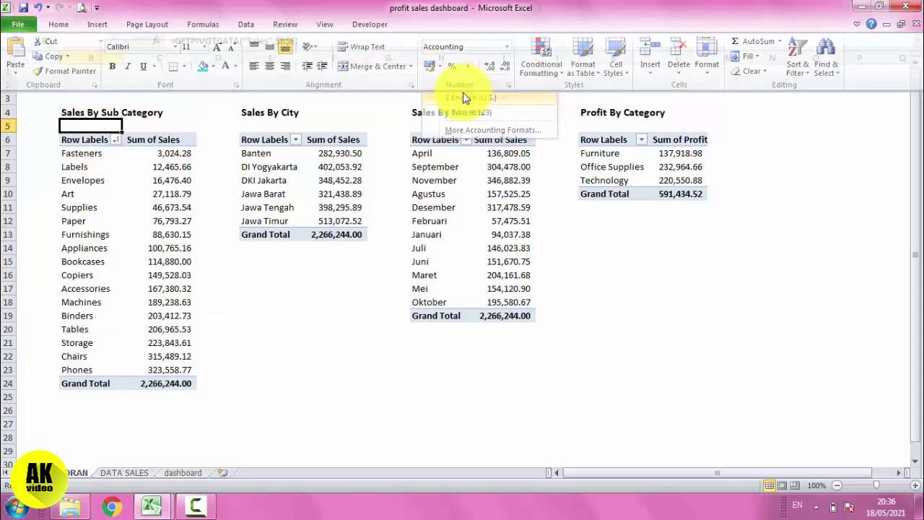
key(ctrl+F1)
click(592, 265)
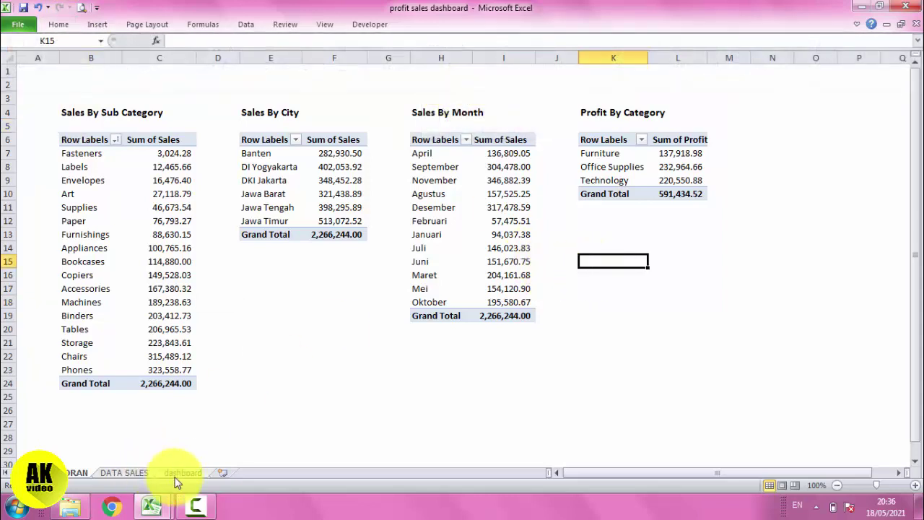
click(177, 473)
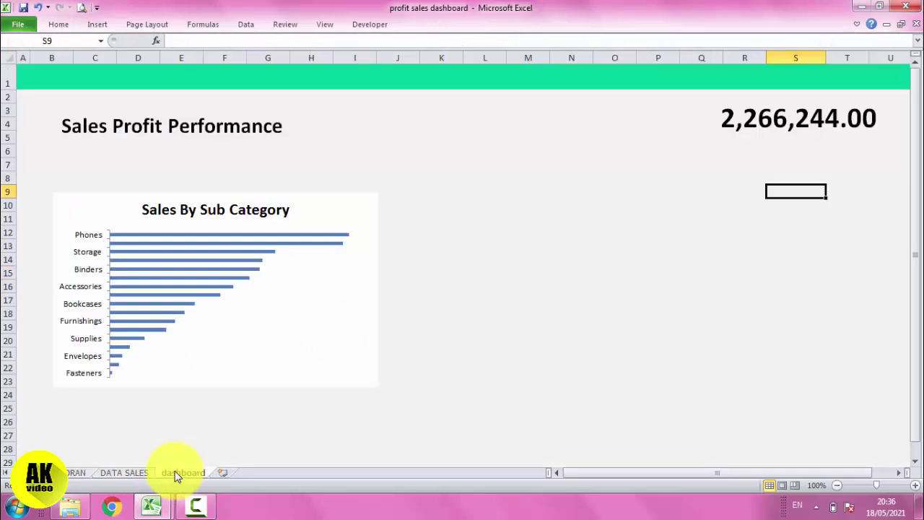
click(799, 123)
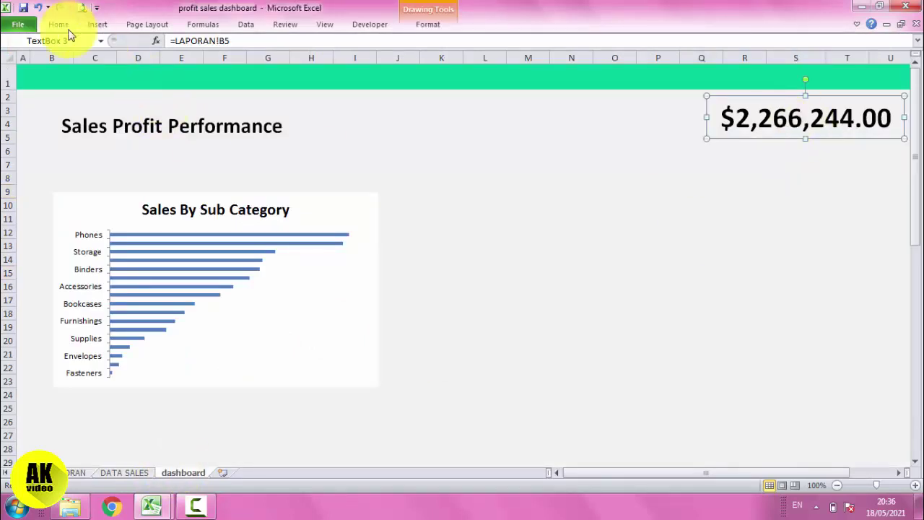
click(60, 26)
click(527, 165)
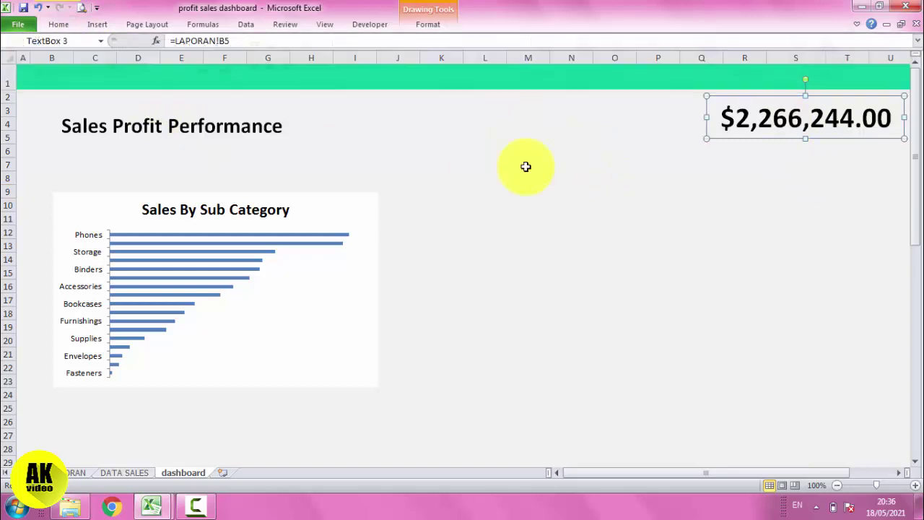
click(527, 166)
click(75, 472)
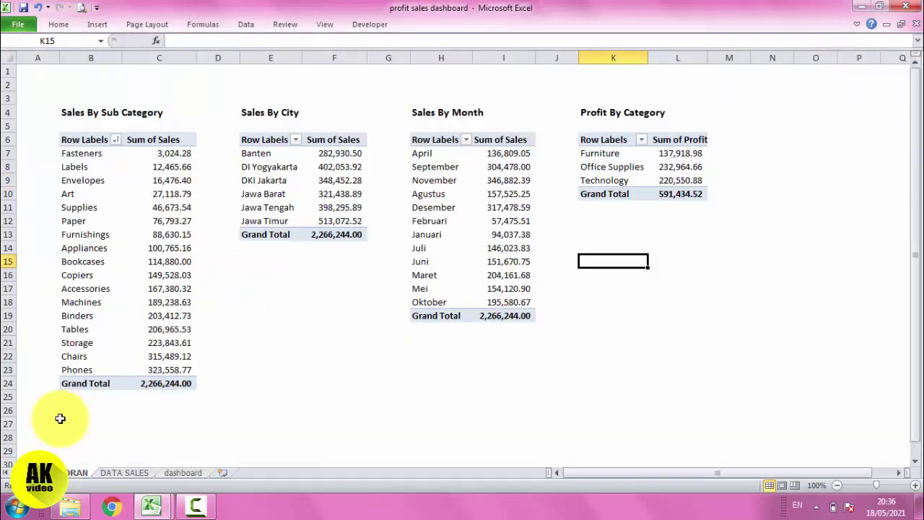
Step: Apply a quick currency format to B5 and check the total on the dashboard
click(82, 125)
click(61, 24)
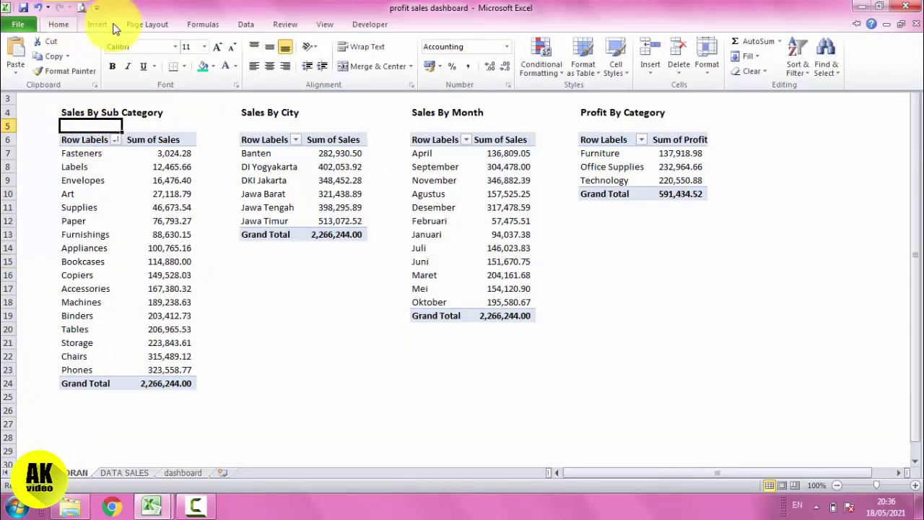
click(507, 46)
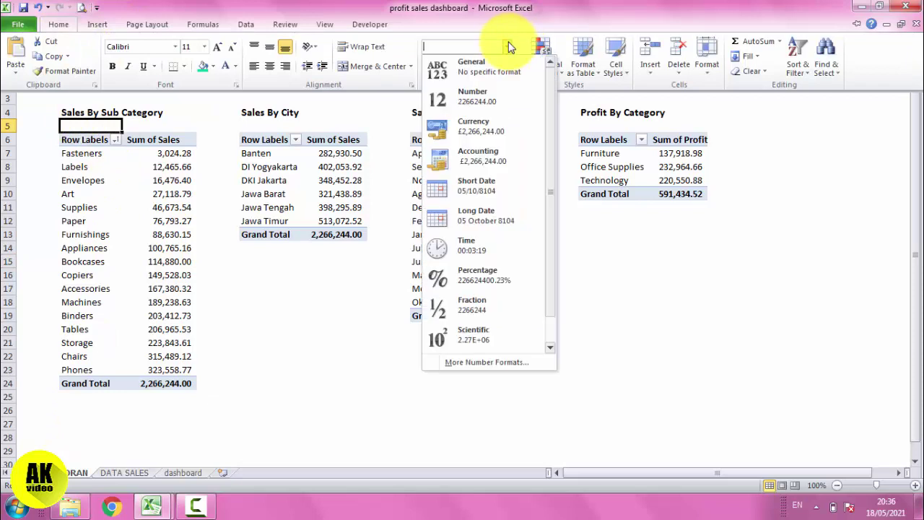
click(484, 161)
key(ctrl+F1)
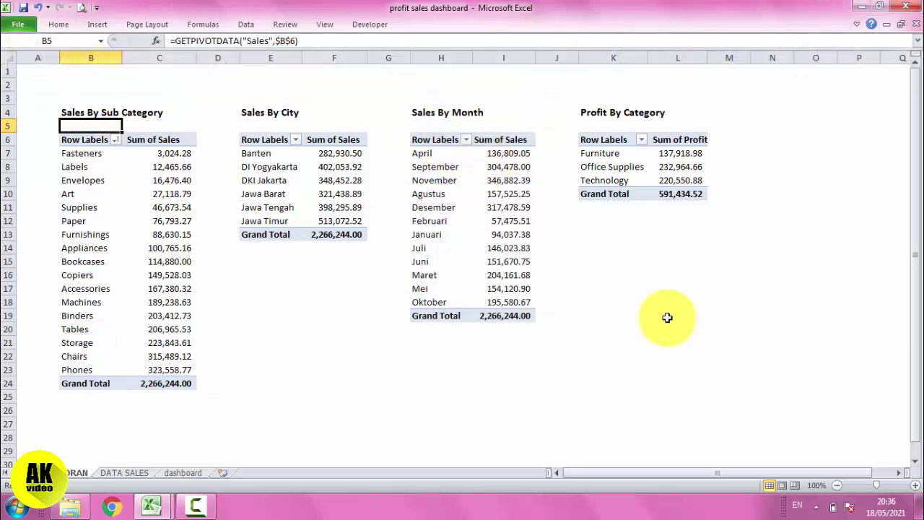
click(671, 316)
click(168, 473)
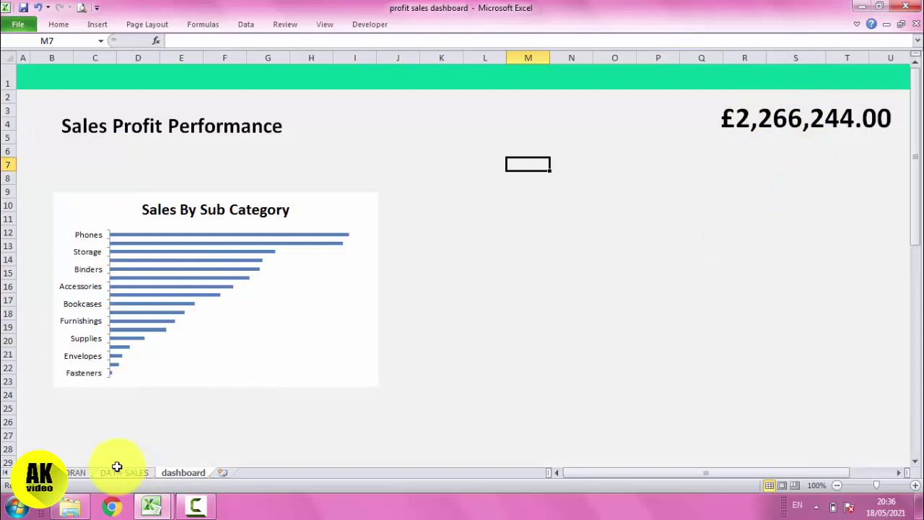
click(84, 474)
Step: Format B5 as Currency with the $ English (Australia) symbol and 2 decimals
click(89, 126)
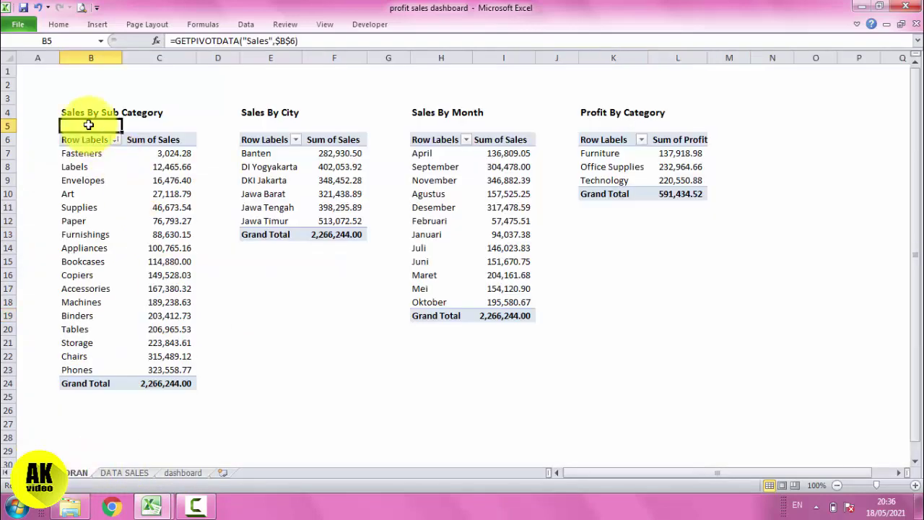
click(61, 26)
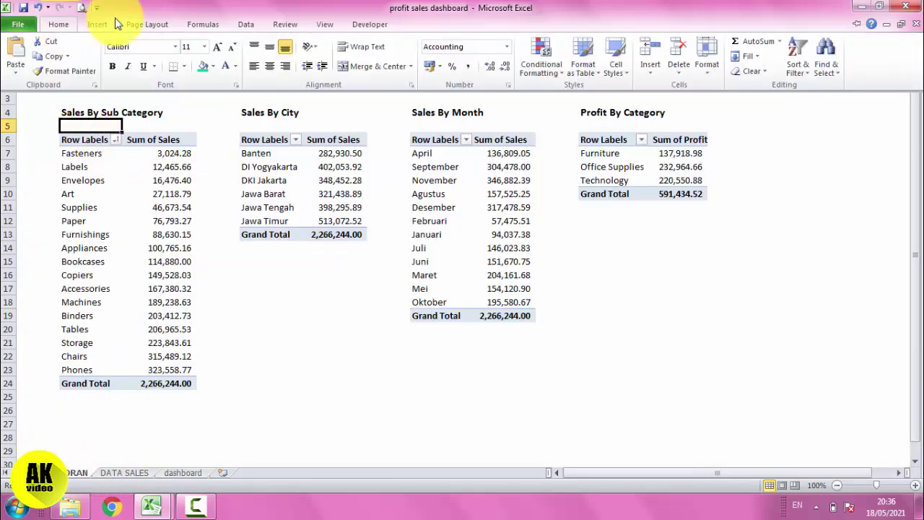
click(509, 46)
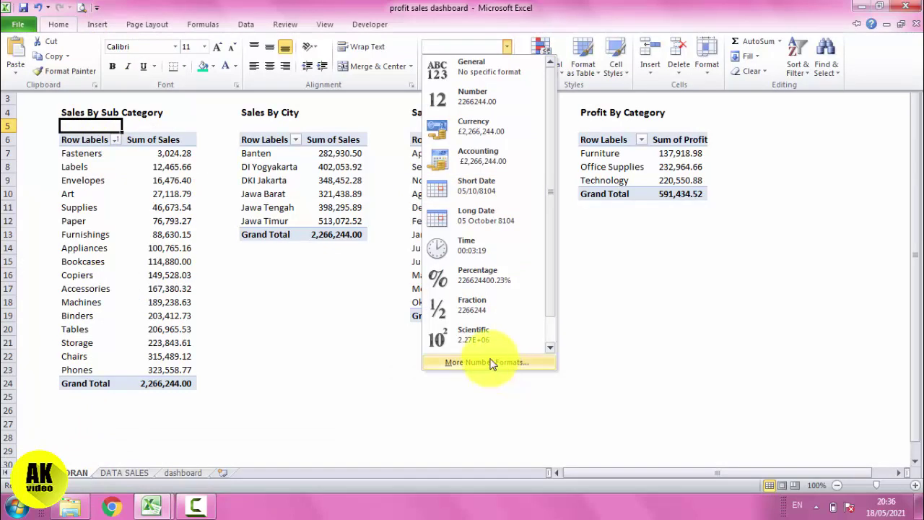
click(491, 363)
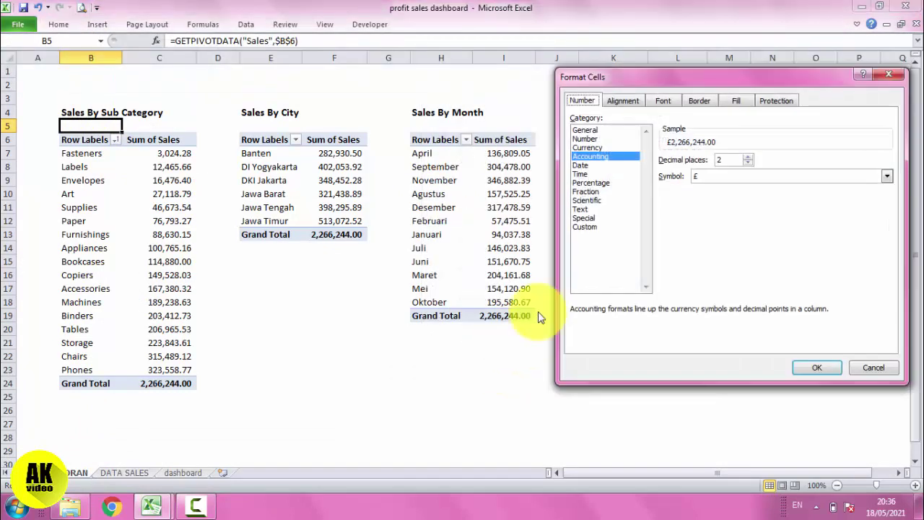
click(740, 176)
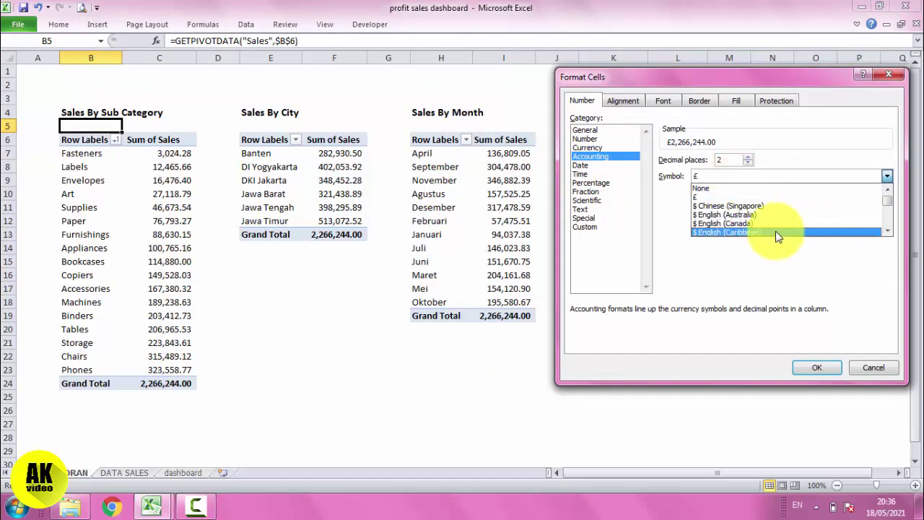
click(752, 223)
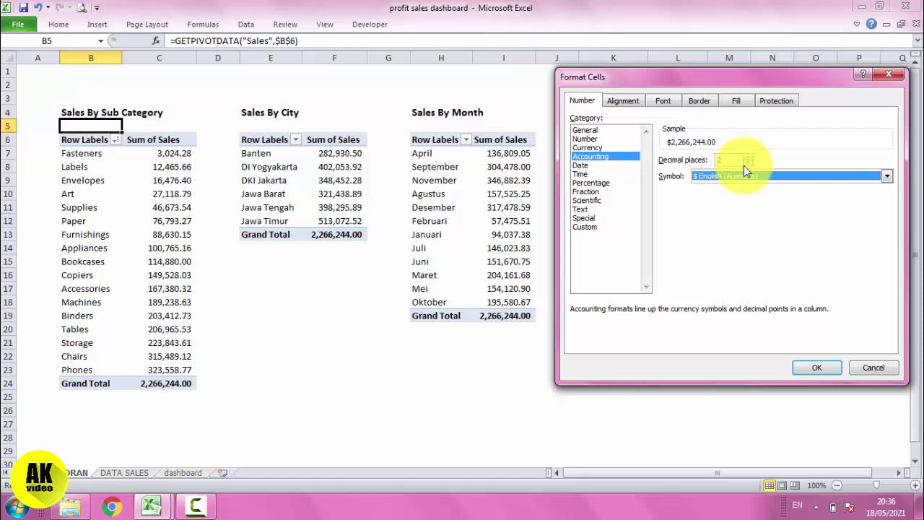
click(598, 147)
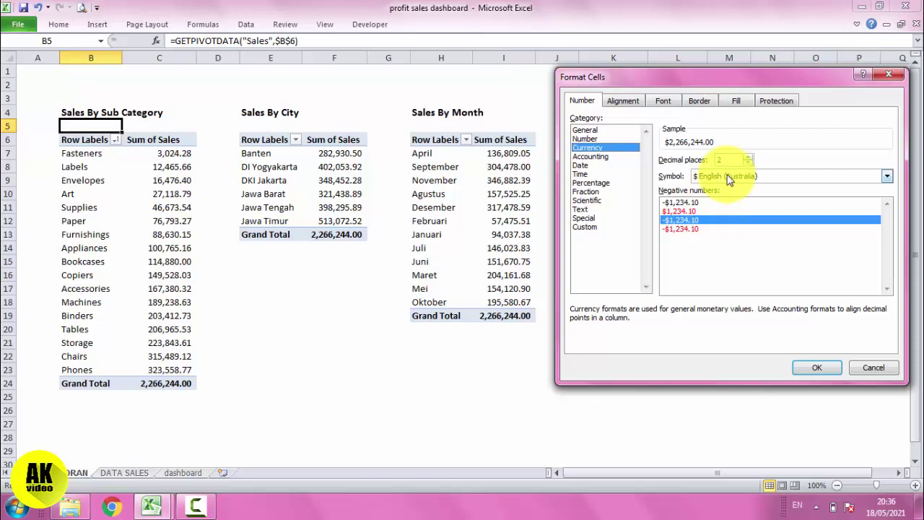
click(810, 368)
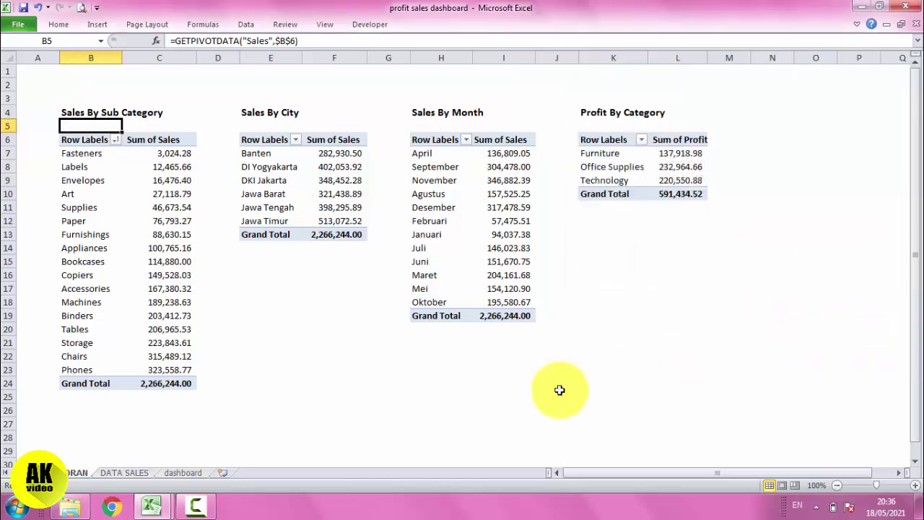
Step: Create a Clustered Column pivot chart from the Sales By City pivot table
click(181, 473)
click(725, 229)
scroll(713, 228, down, 2)
scroll(718, 229, up, 2)
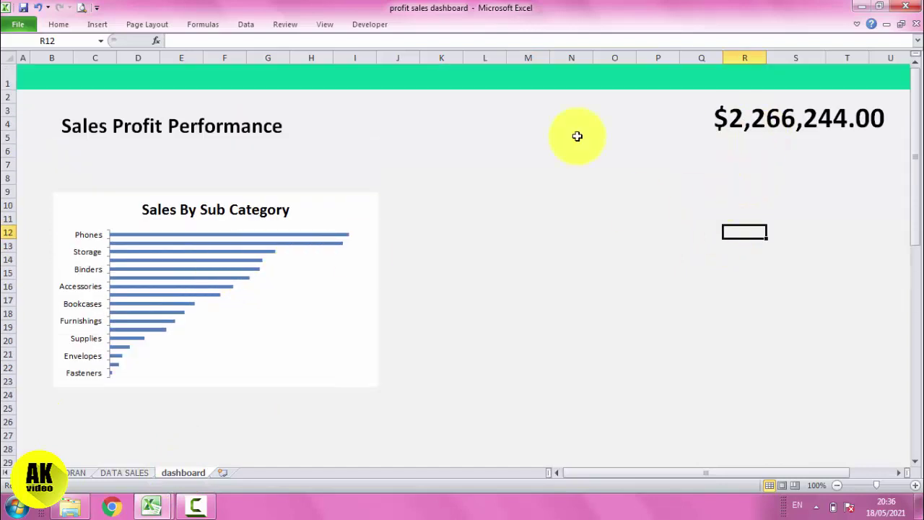
click(72, 473)
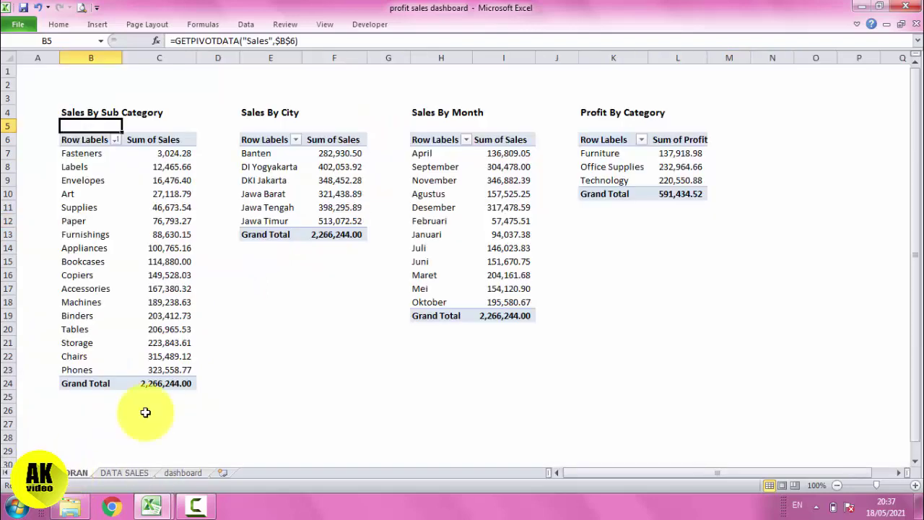
click(276, 155)
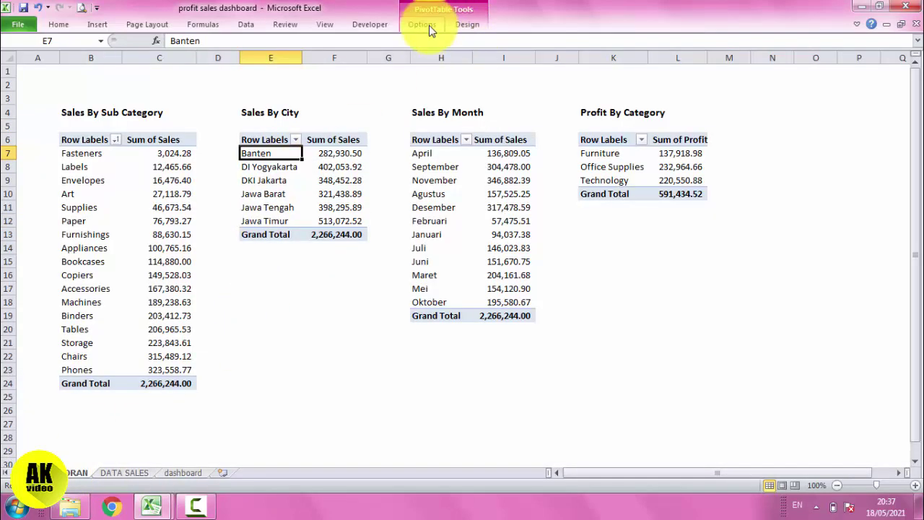
double_click(430, 27)
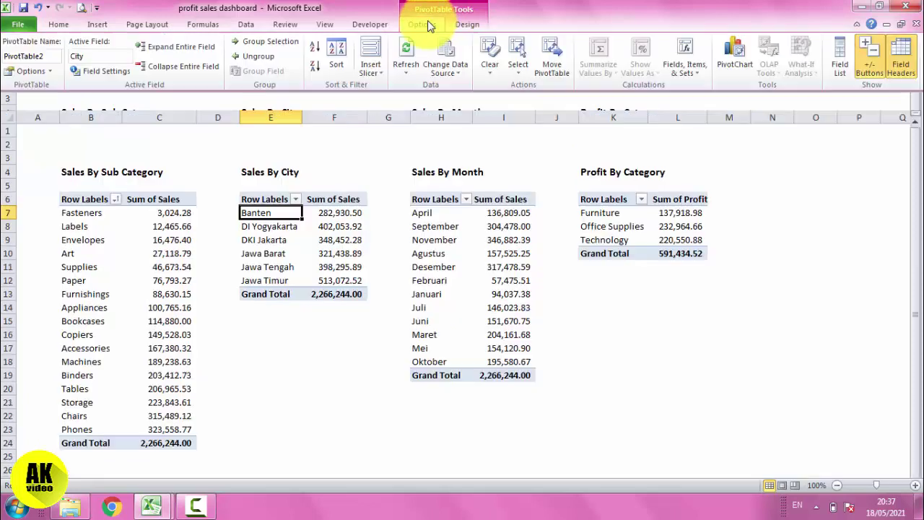
click(735, 57)
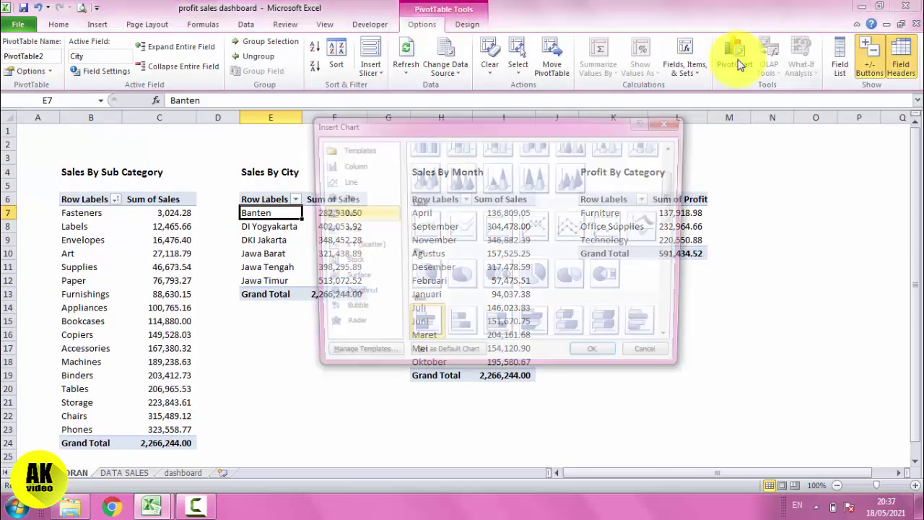
scroll(496, 206, down, 5)
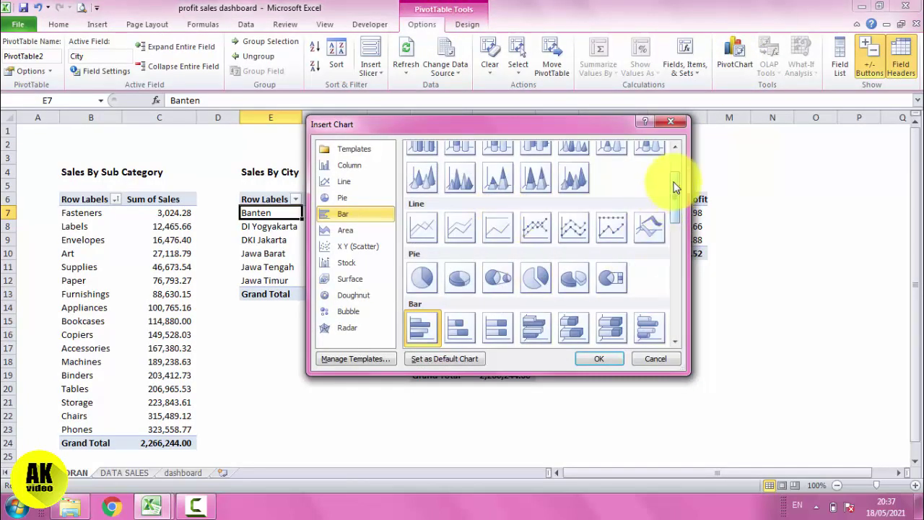
drag(675, 188, 675, 155)
click(411, 177)
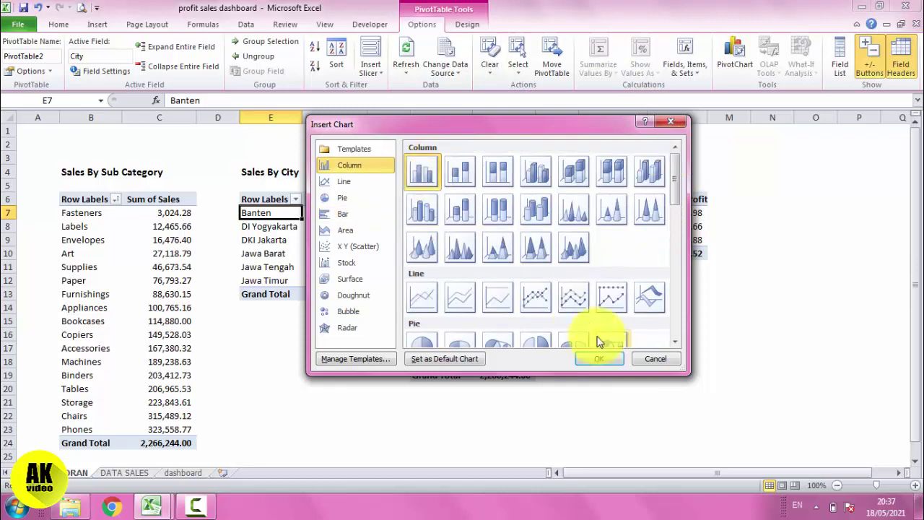
click(592, 359)
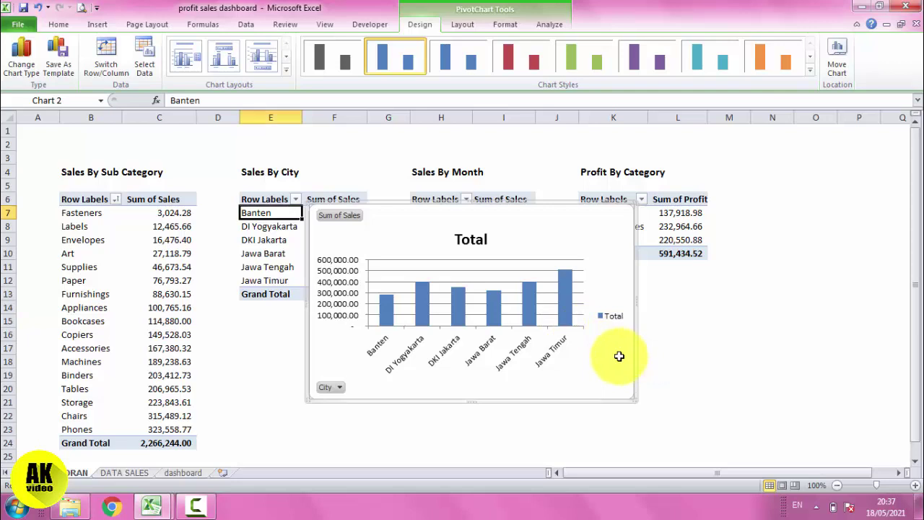
Step: Move the city chart onto the dashboard beside the Sales By Sub Category chart
key(ctrl+x)
click(184, 473)
click(522, 247)
key(ctrl+v)
drag(578, 248, 456, 254)
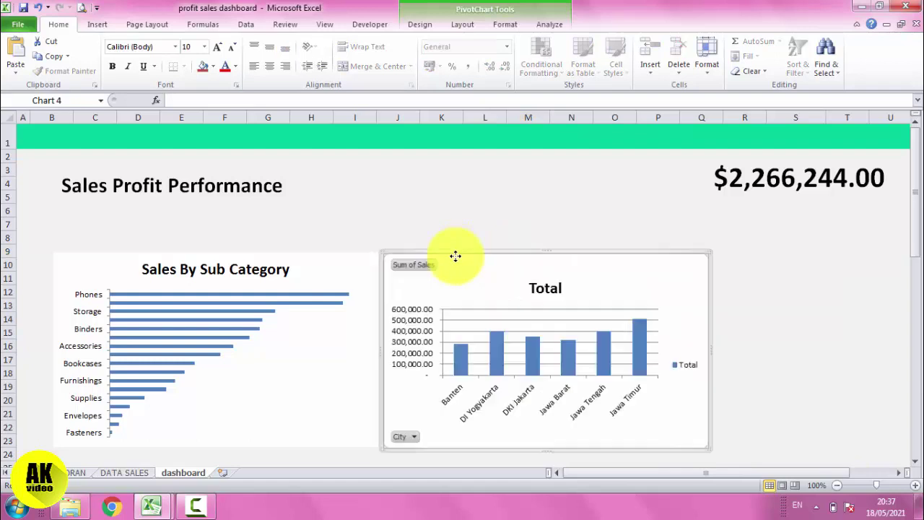
Step: Delete the Total legend from the city column chart
click(505, 23)
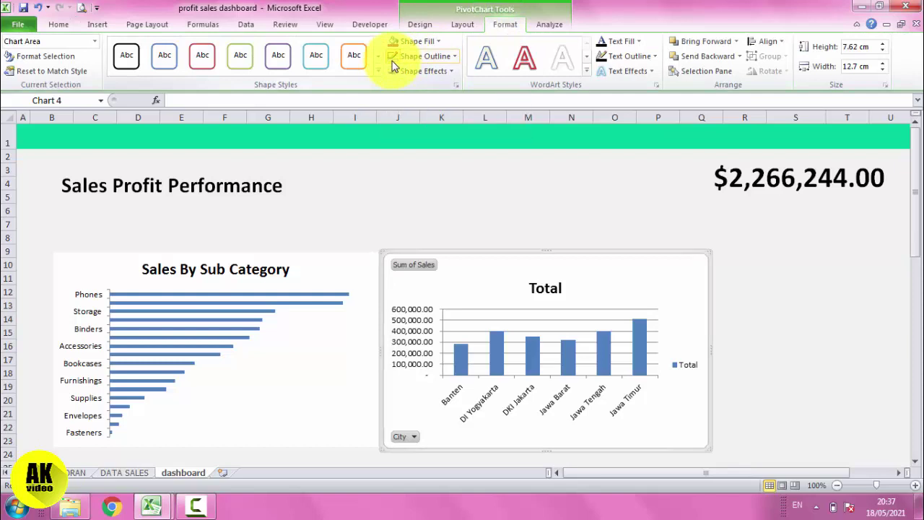
drag(684, 364, 698, 354)
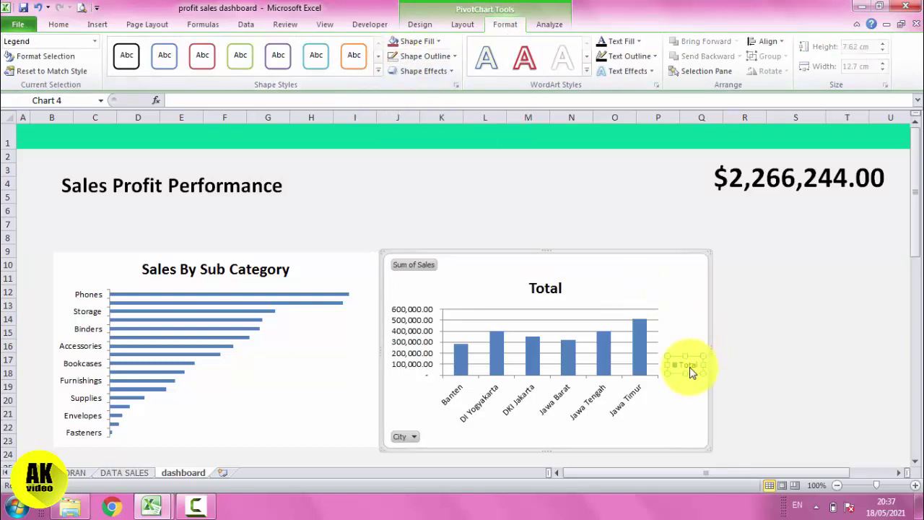
double_click(689, 367)
click(593, 415)
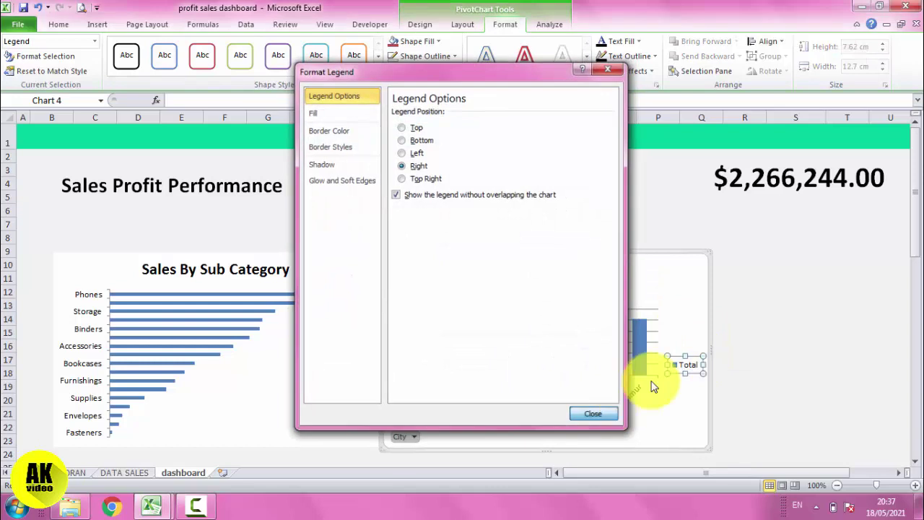
key(Delete)
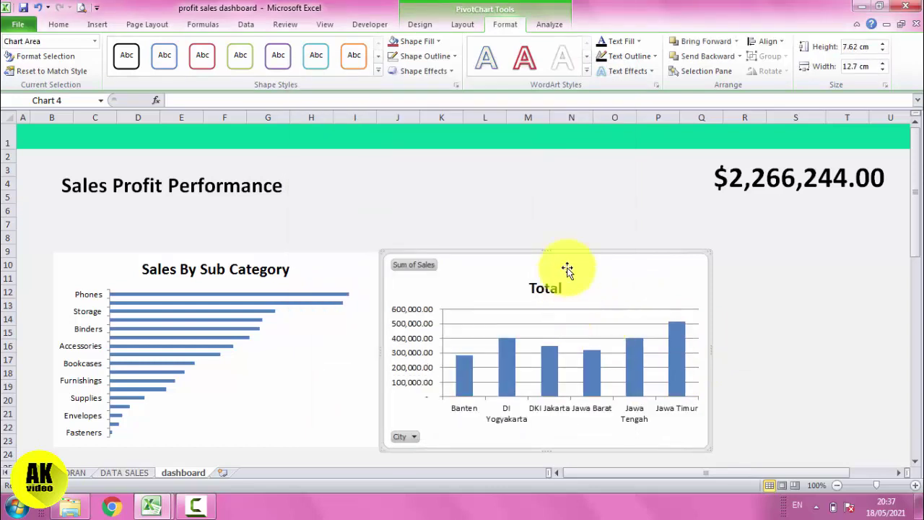
scroll(546, 21, up, 2)
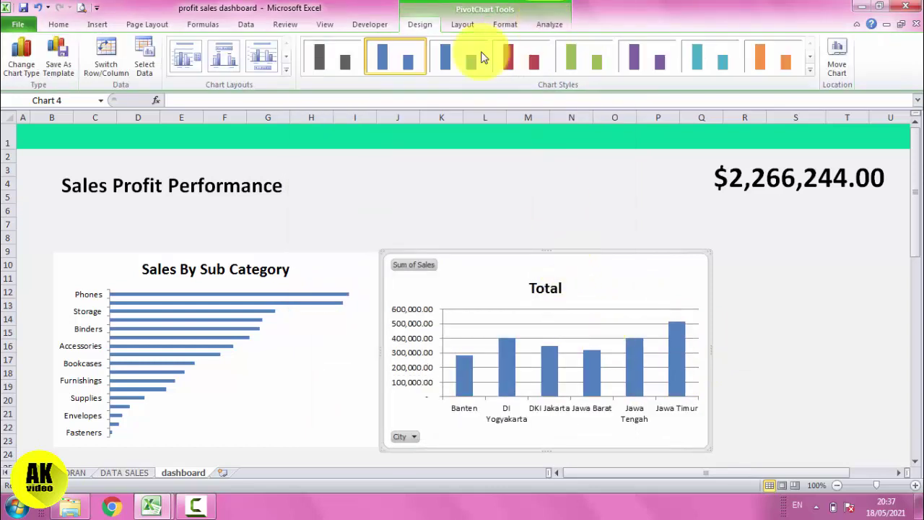
Step: Hide all field buttons on the city column chart
click(538, 25)
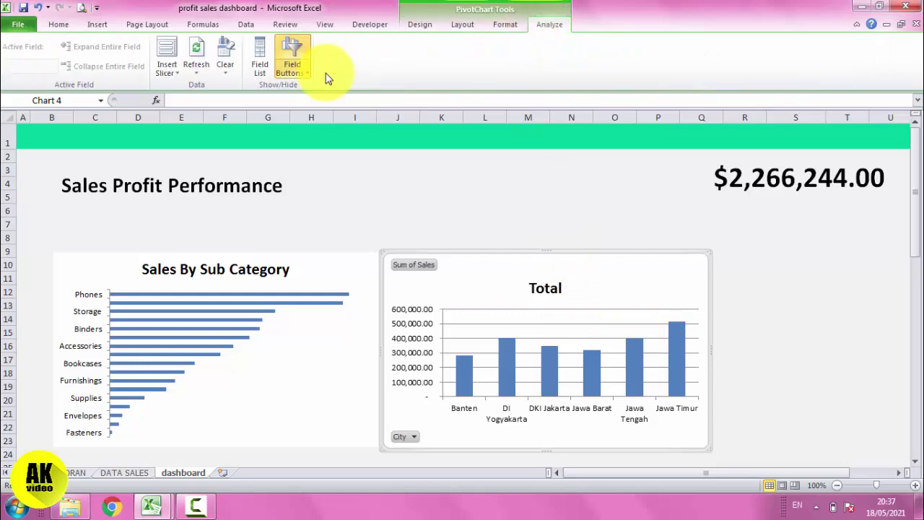
click(304, 78)
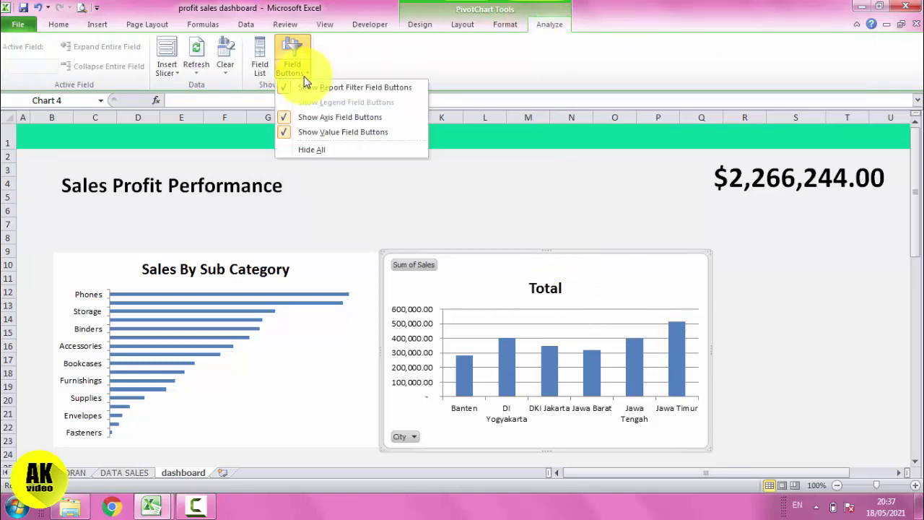
click(310, 151)
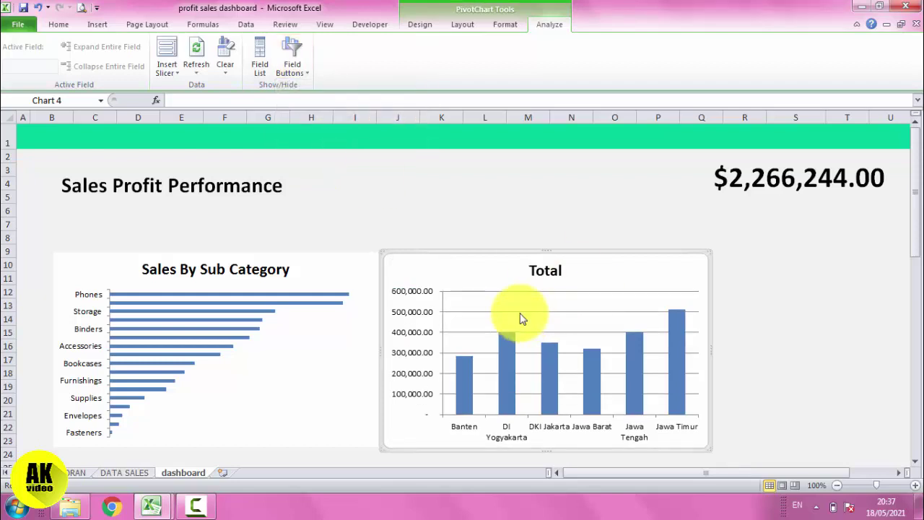
key(Delete)
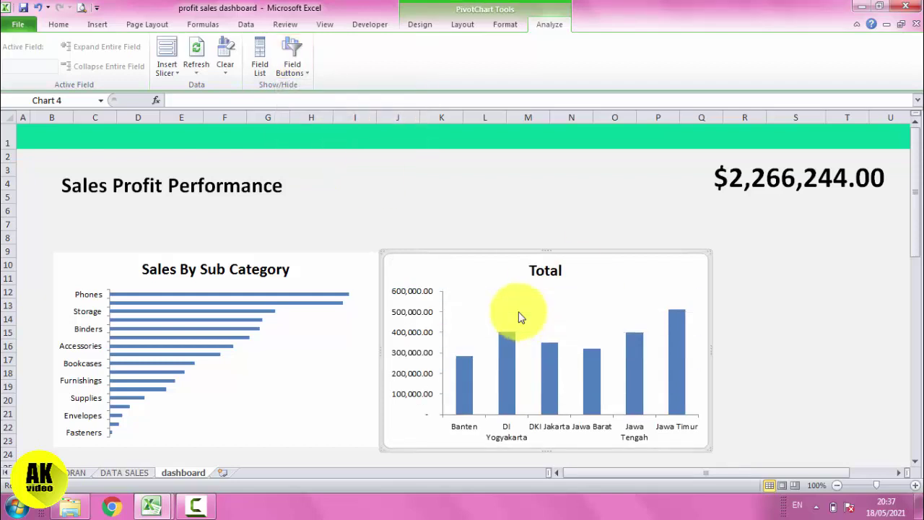
Step: Link the city chart title to LAPORAN cell E4 so it reads Sales By City
click(543, 270)
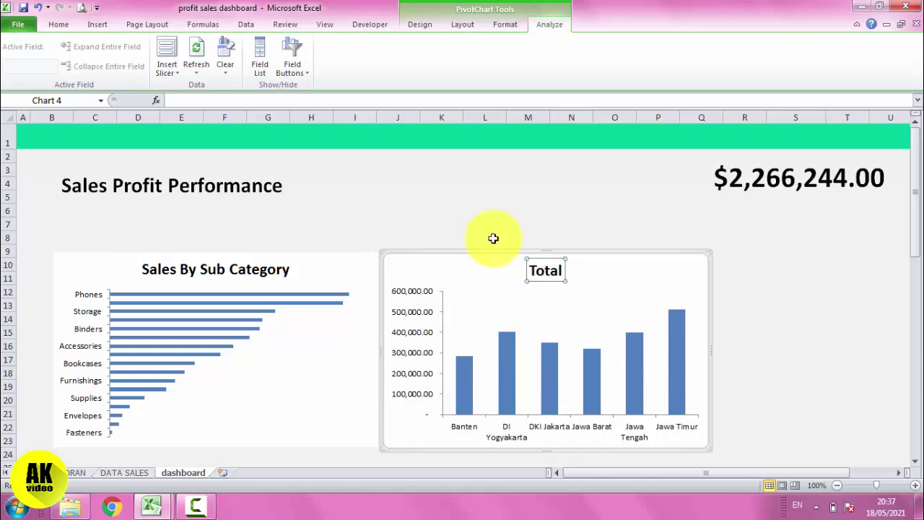
click(215, 102)
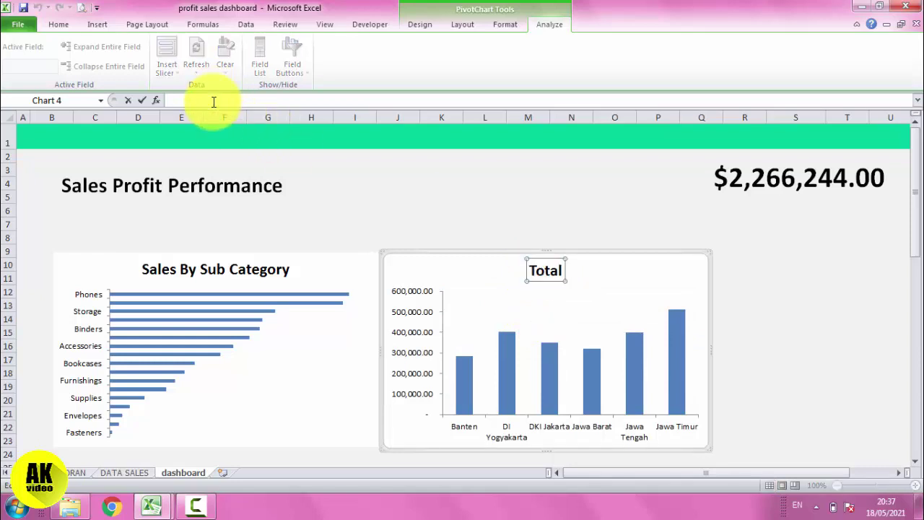
text(=)
click(78, 473)
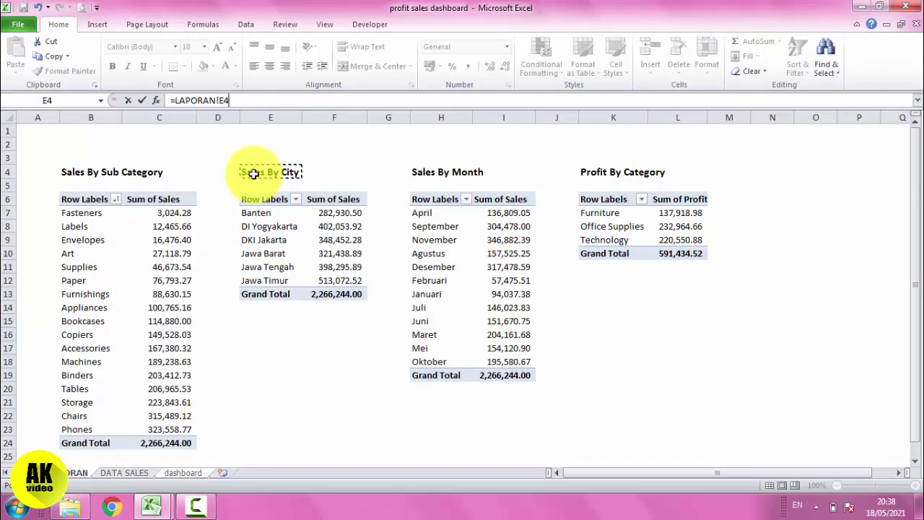
key(Return)
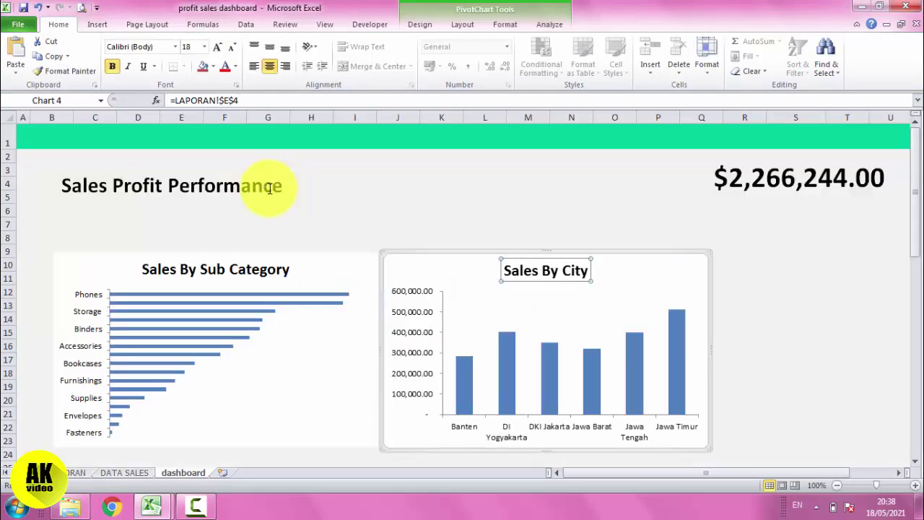
Step: Save the workbook and check the finished Sales By City chart
click(528, 209)
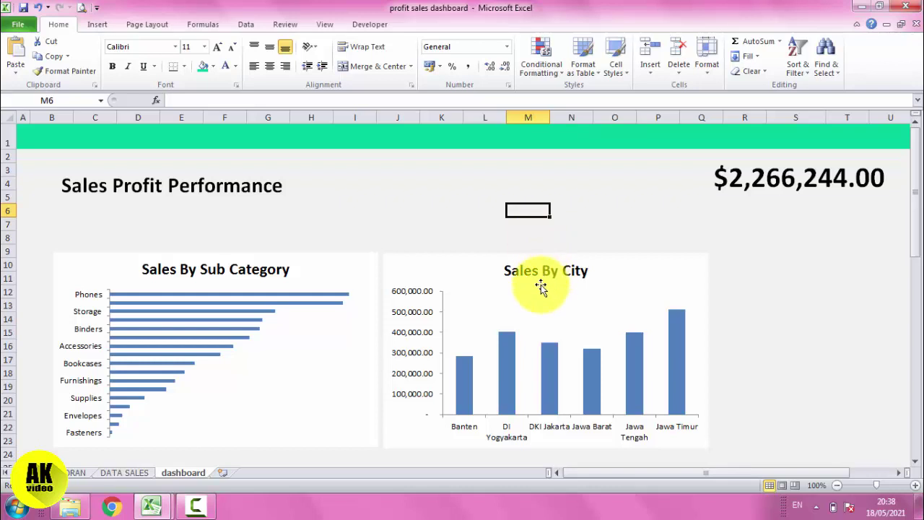
click(24, 9)
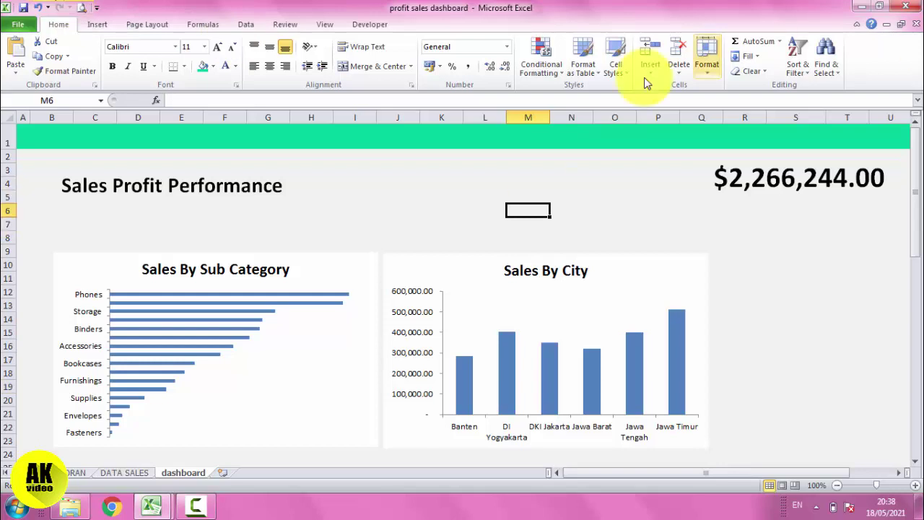
click(664, 271)
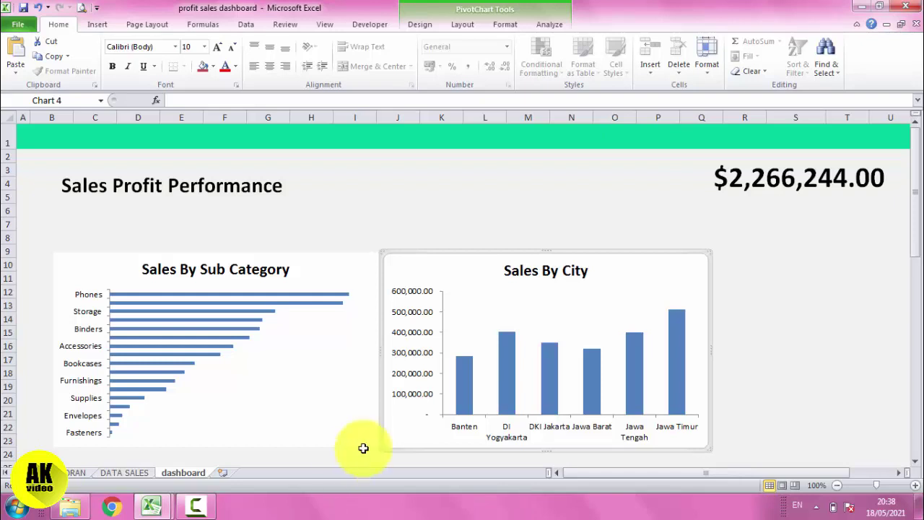
click(767, 337)
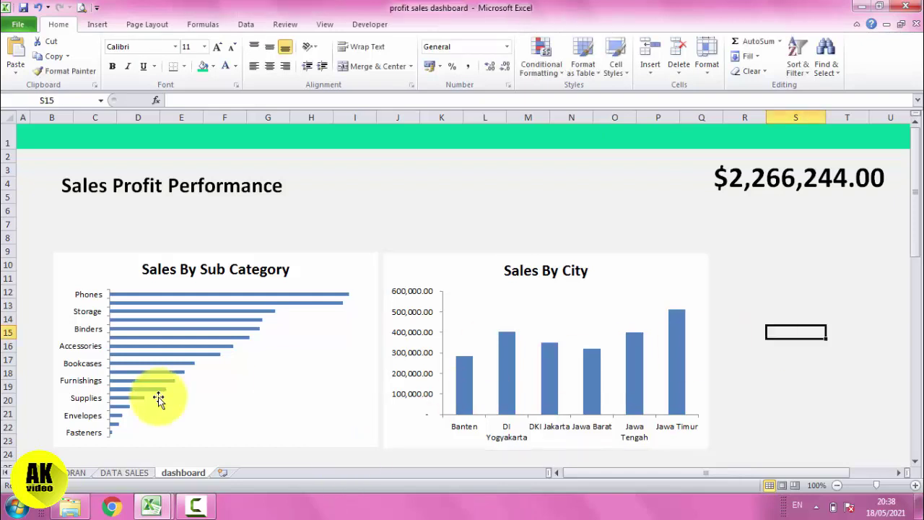
Step: Create a Line with Markers pivot chart from the Sales By Month pivot table
click(74, 473)
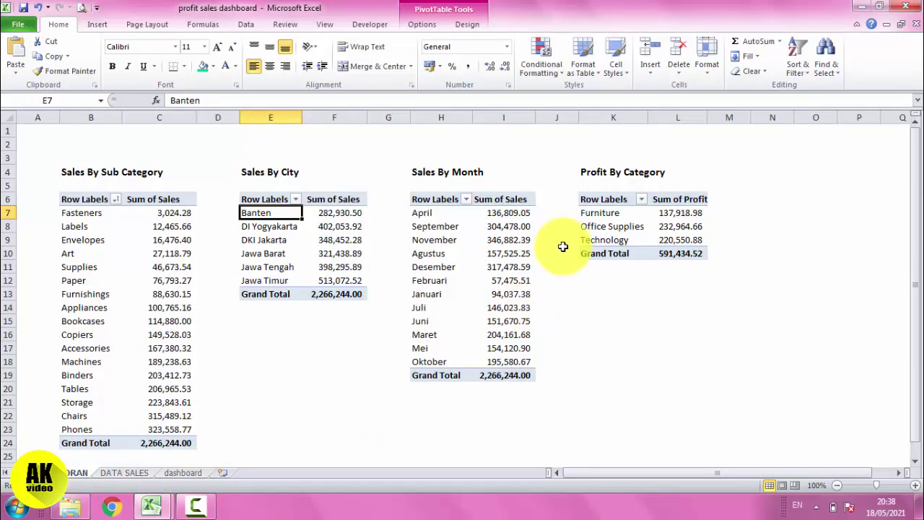
click(502, 223)
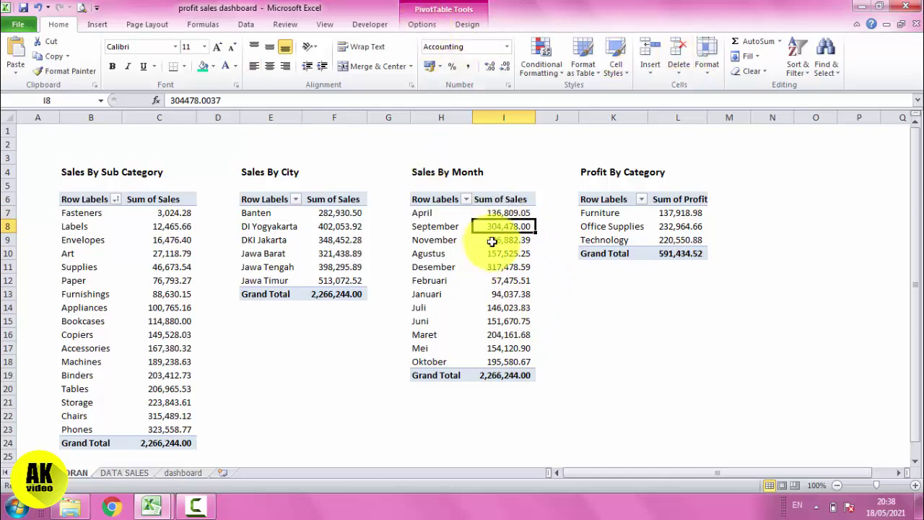
click(423, 26)
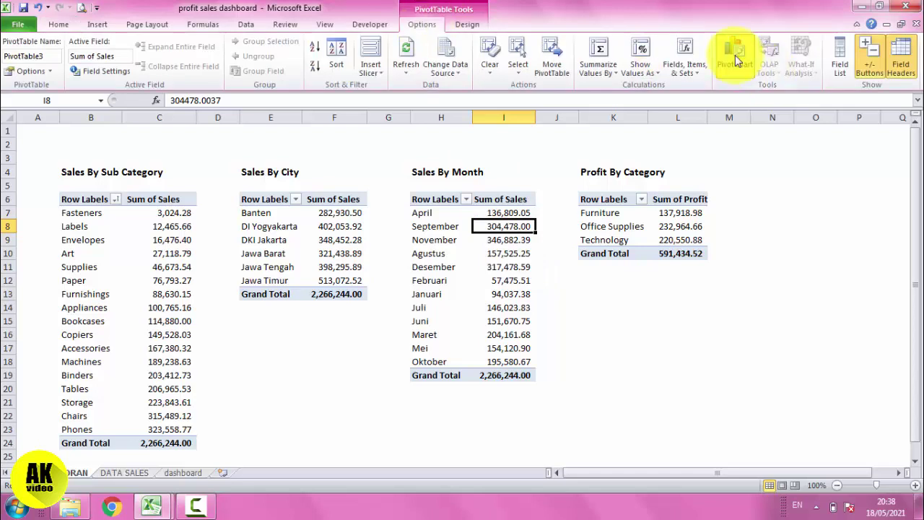
click(737, 58)
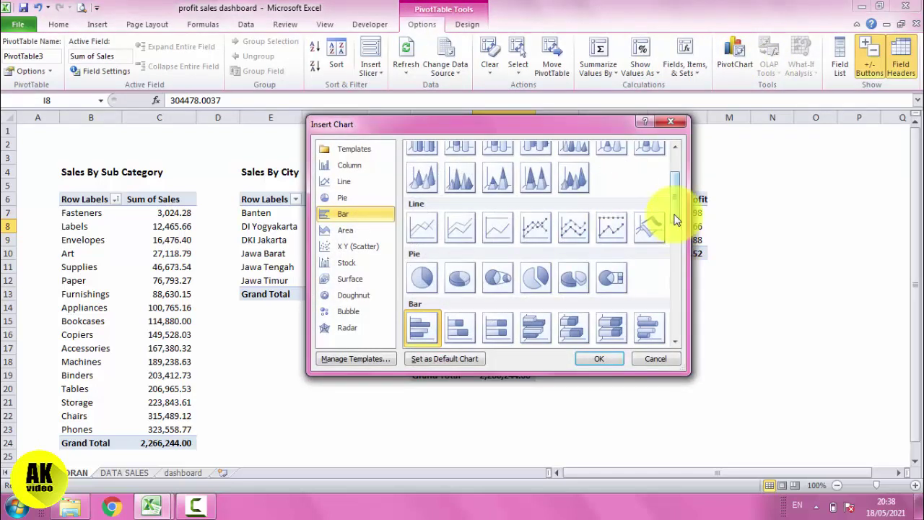
mouse_move(619, 127)
mouse_down()
mouse_move(832, 150)
mouse_move(726, 148)
mouse_up()
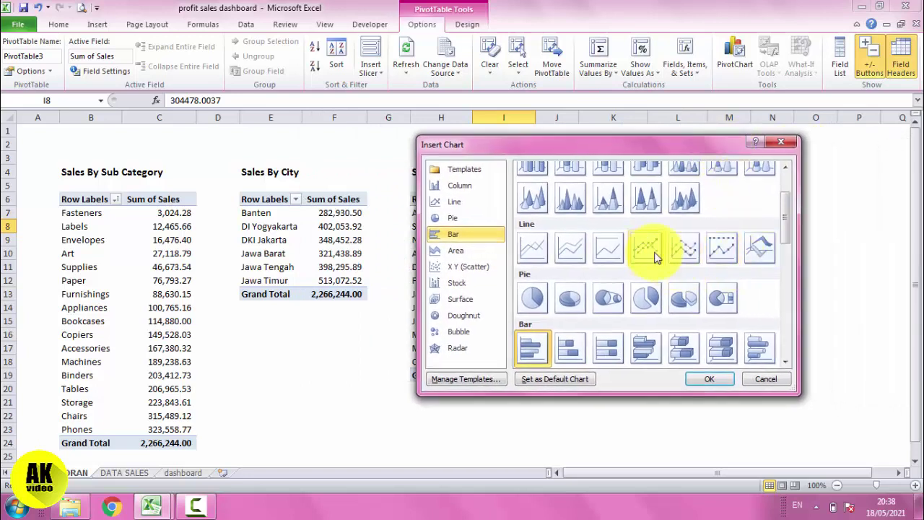
click(648, 251)
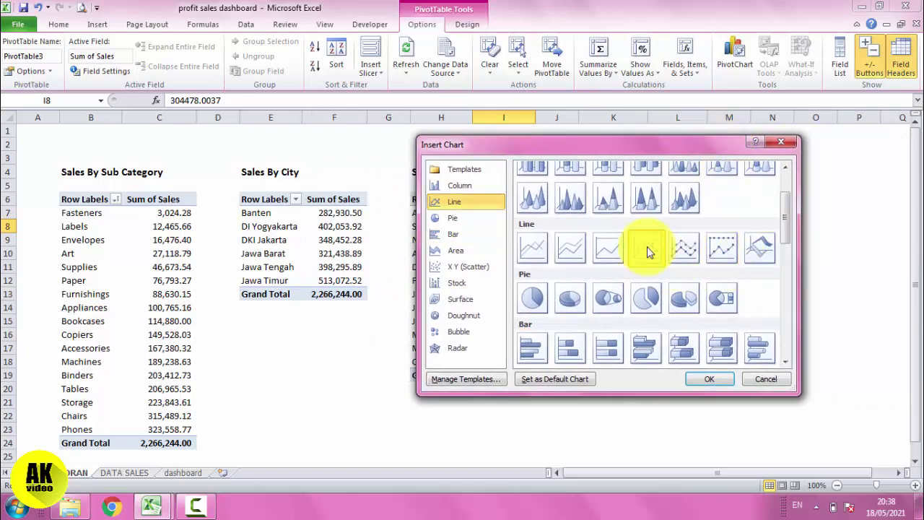
click(714, 381)
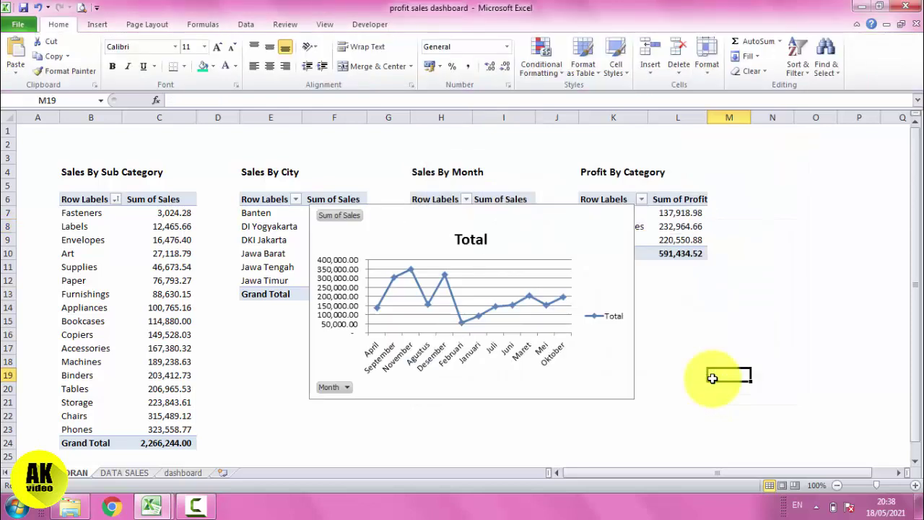
Step: Move the line chart onto the dashboard at S11 and drag it toward the centre
click(624, 344)
key(ctrl+x)
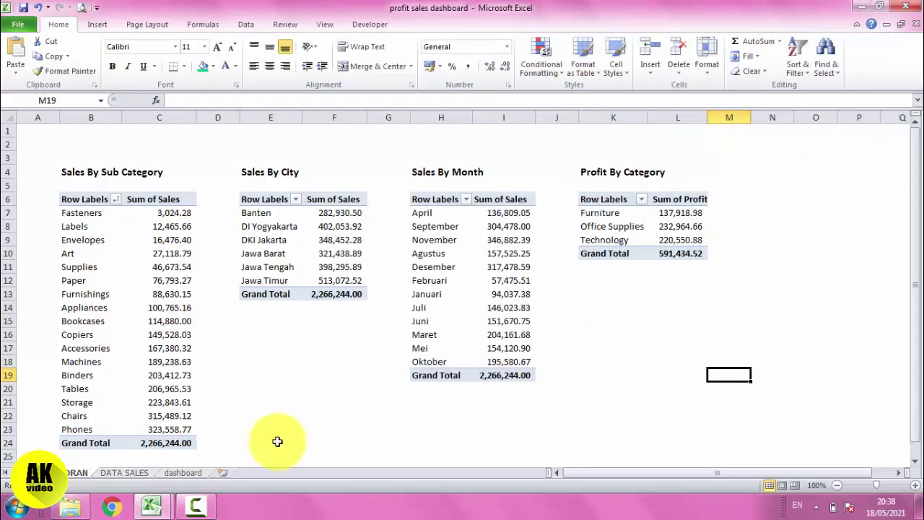
click(174, 473)
click(787, 283)
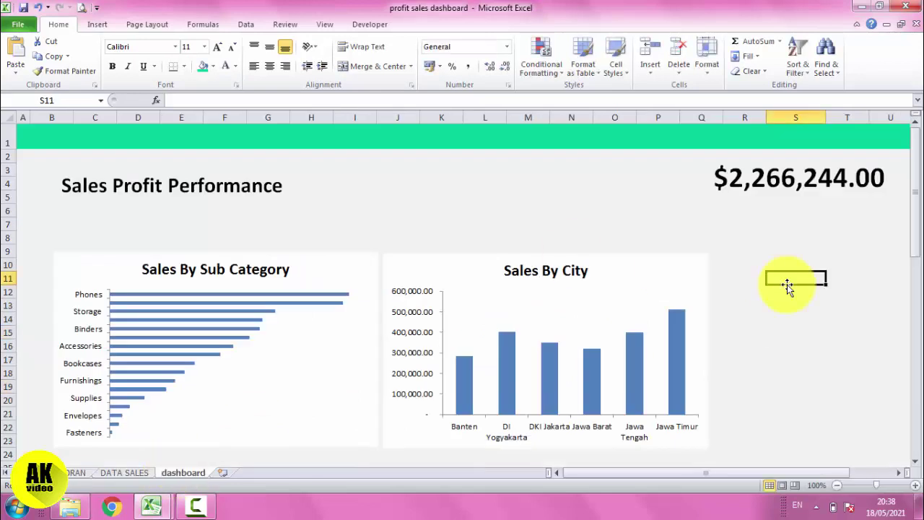
key(ctrl+v)
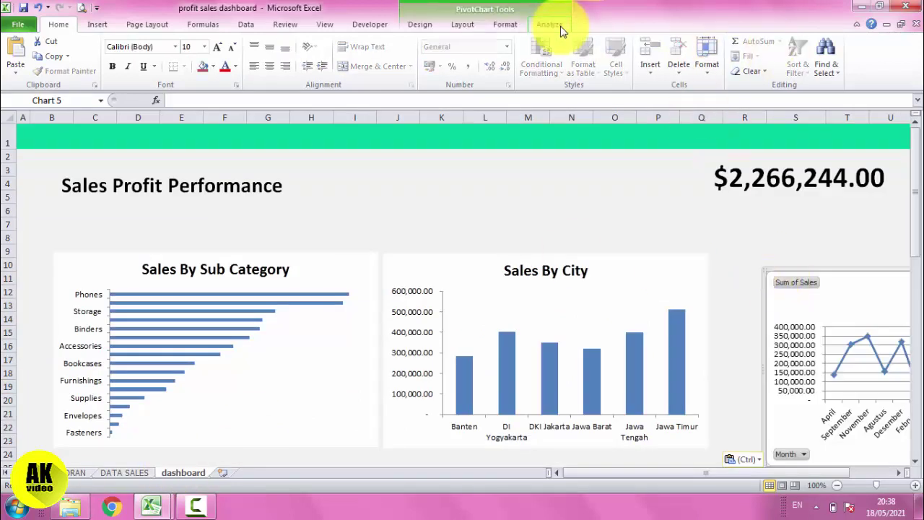
click(857, 24)
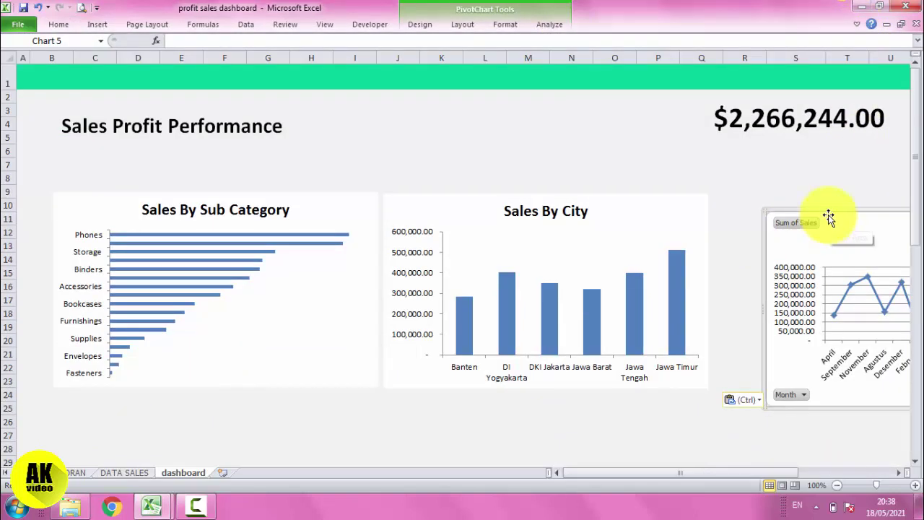
mouse_move(836, 217)
mouse_down()
mouse_move(493, 190)
mouse_move(505, 167)
mouse_up()
Step: Select the monthly line chart and zoom the sheet out to 90%
click(591, 188)
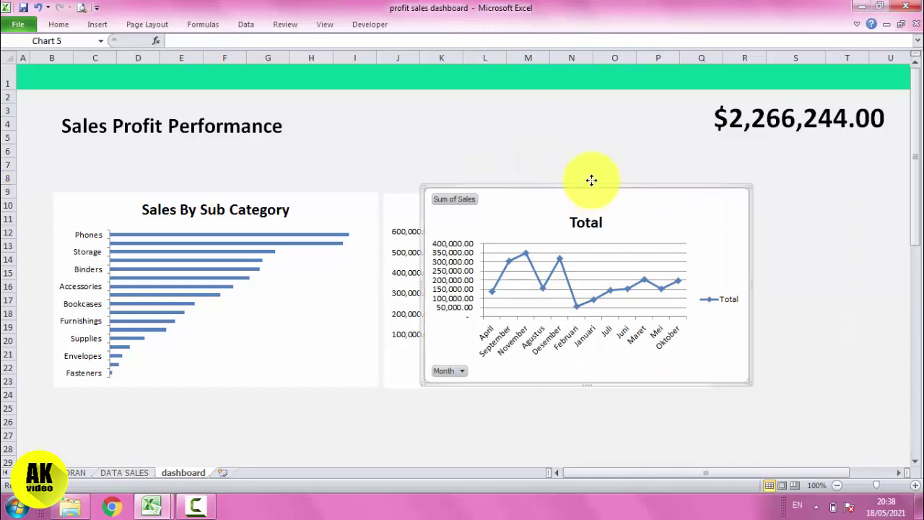
double_click(591, 180)
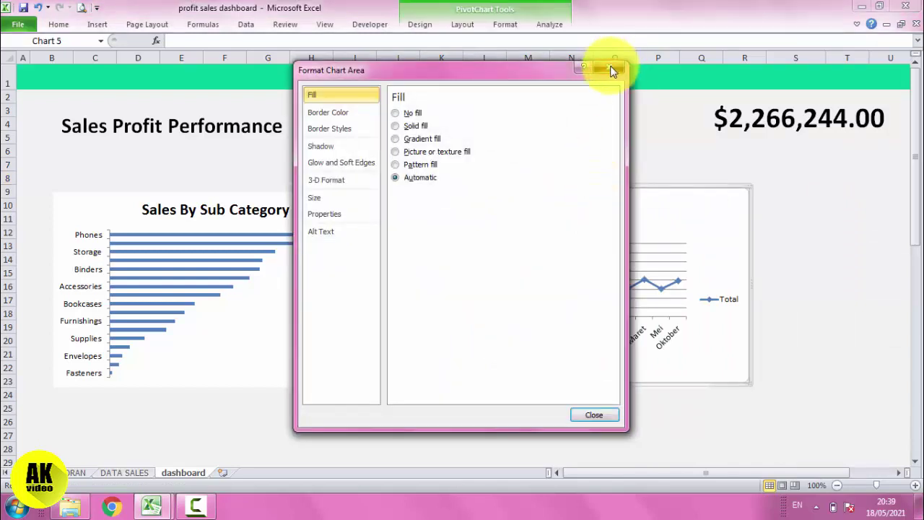
click(610, 68)
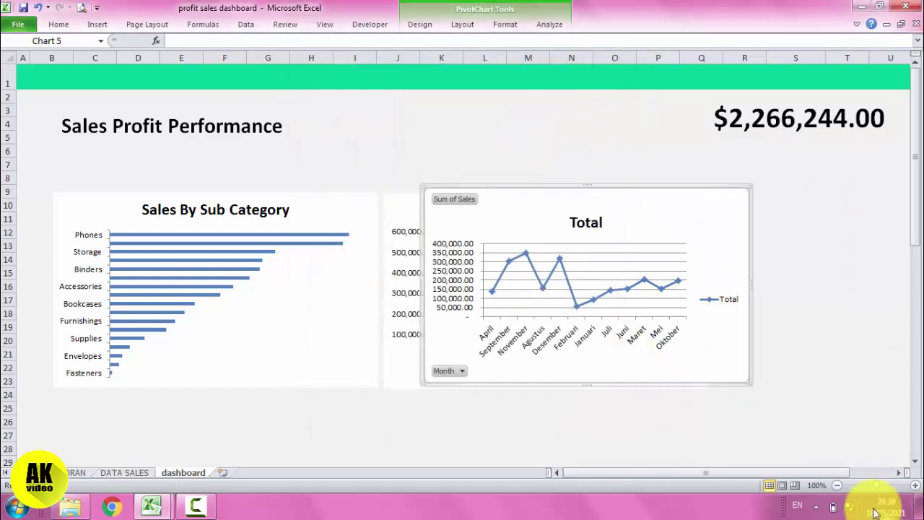
click(838, 488)
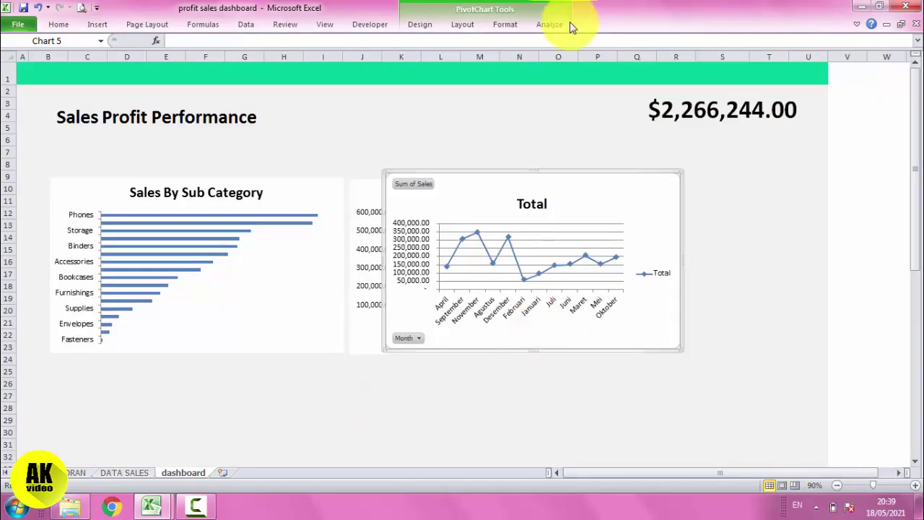
Step: Hide all field buttons and delete the legend and horizontal gridlines from the line chart
double_click(550, 24)
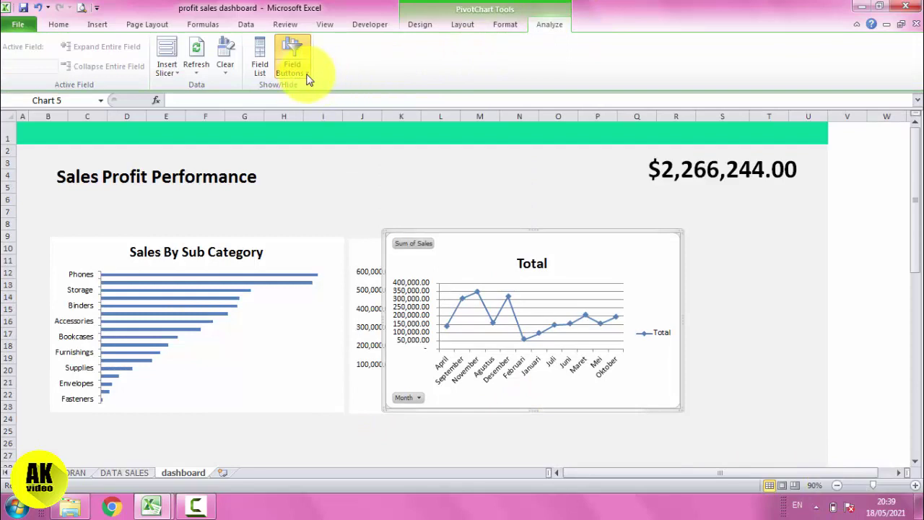
click(307, 73)
click(307, 150)
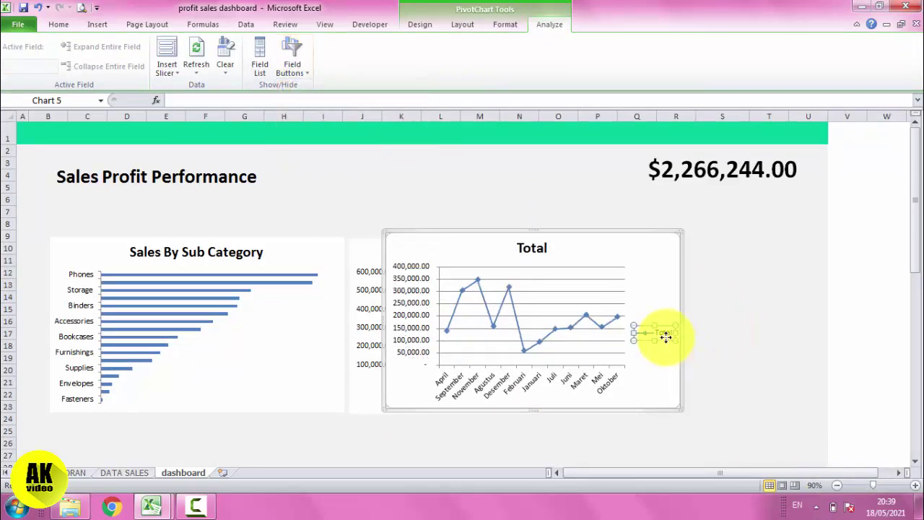
key(Delete)
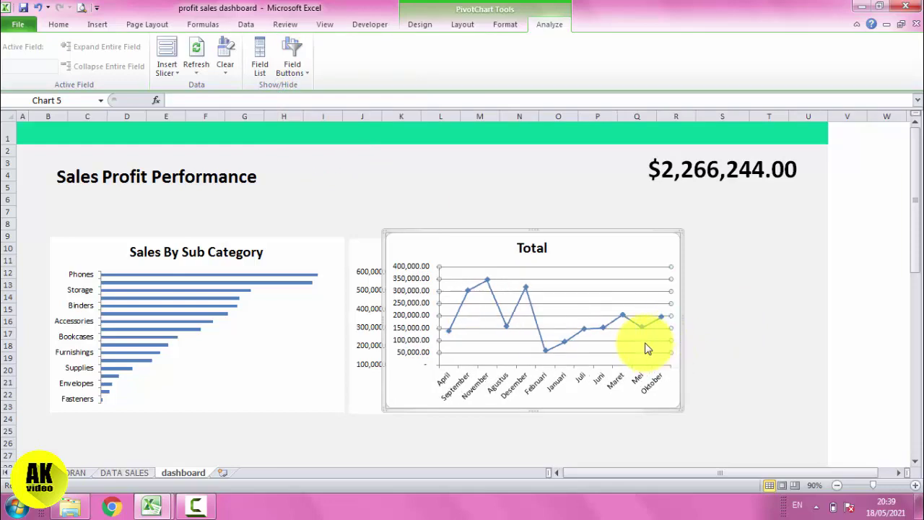
key(Delete)
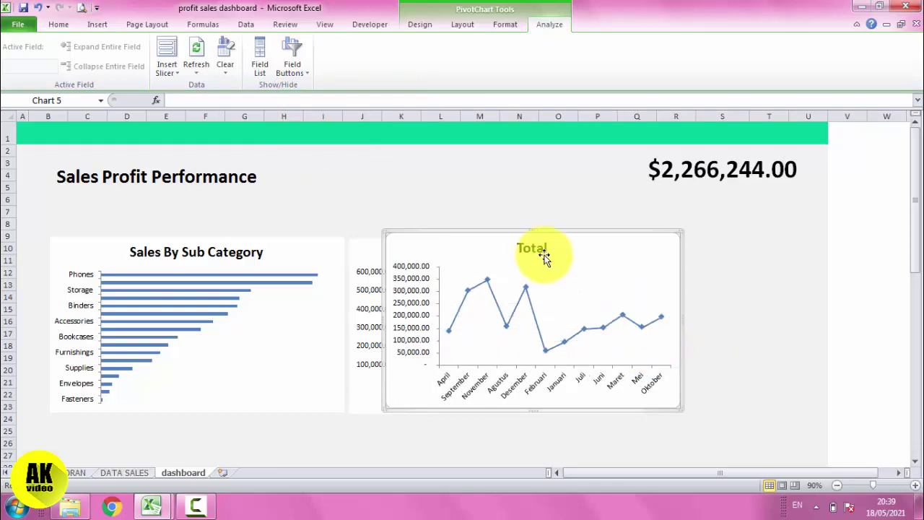
click(184, 103)
Step: Link the line chart's title to LAPORAN!H4 (Sales By Month) and shift the chart right
text(=)
click(70, 473)
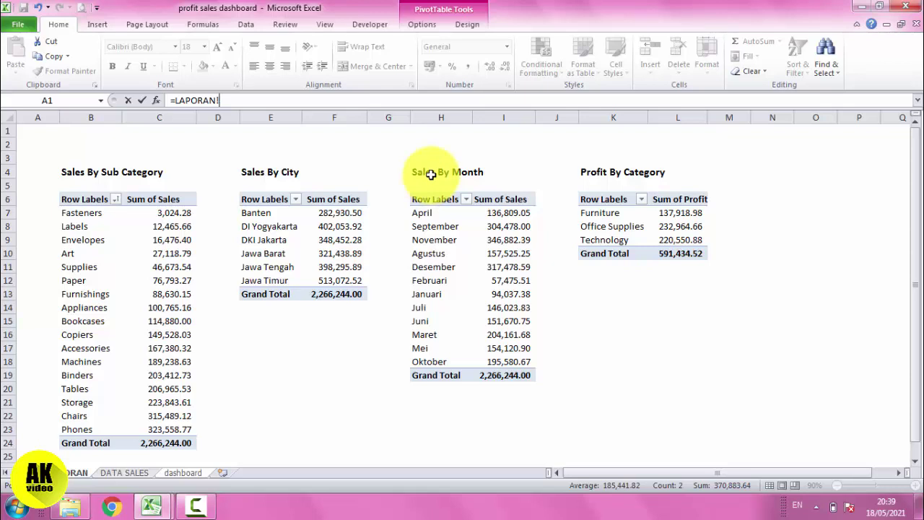
key(Return)
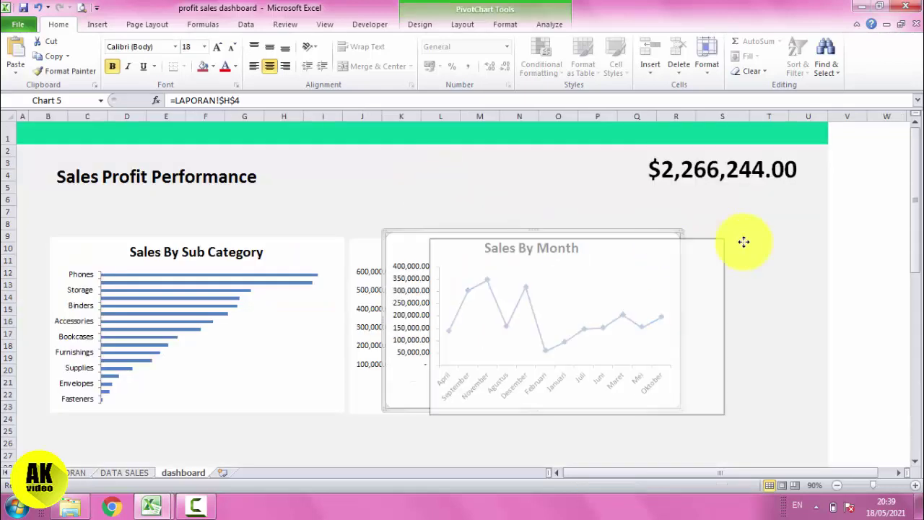
drag(658, 233, 747, 245)
click(817, 248)
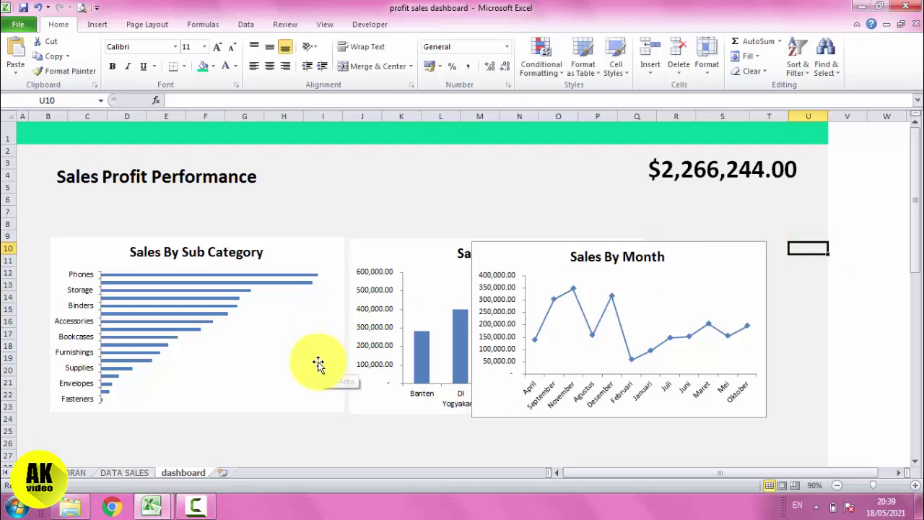
Step: Group the Sales By Sub Category and Sales By City charts and move the group down to row 15
click(338, 383)
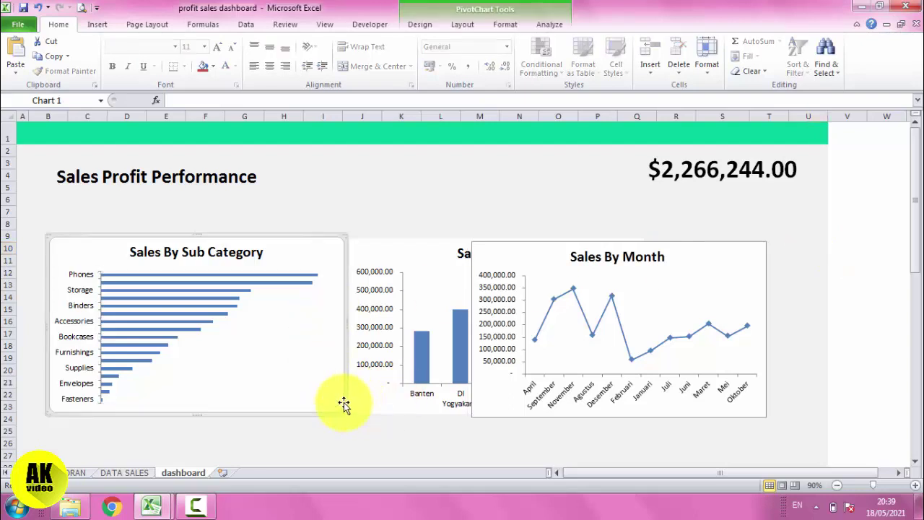
double_click(378, 401)
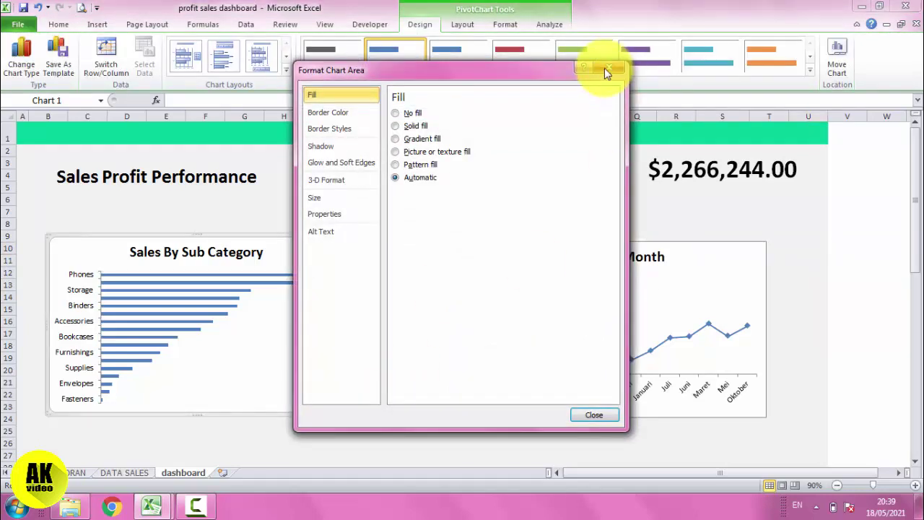
click(606, 70)
ctrl+click(382, 399)
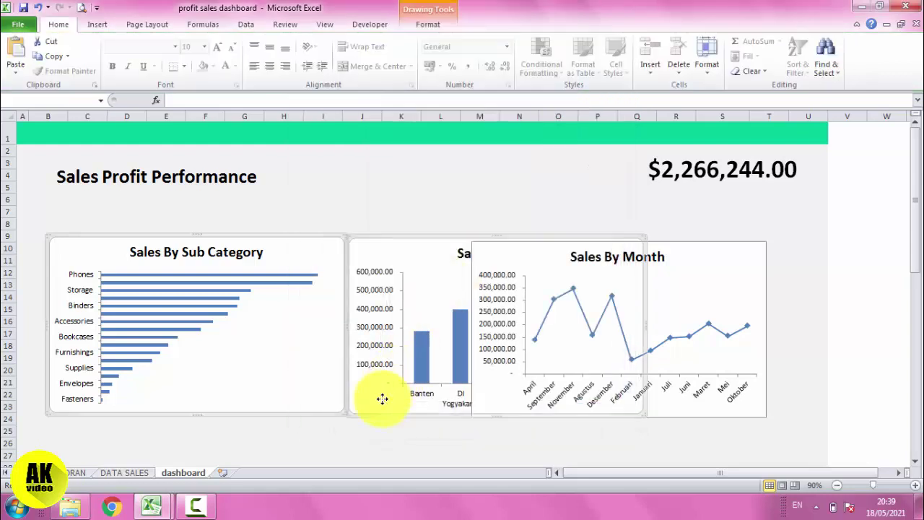
click(427, 25)
click(829, 56)
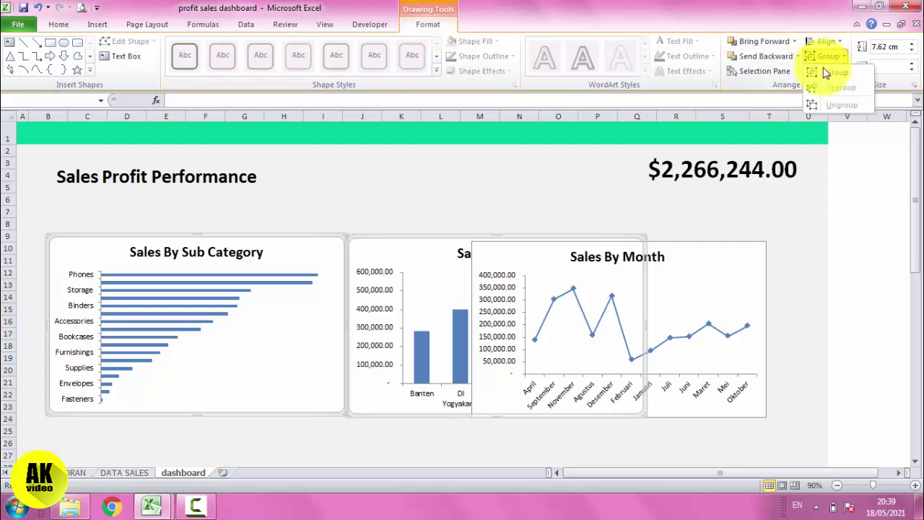
click(831, 72)
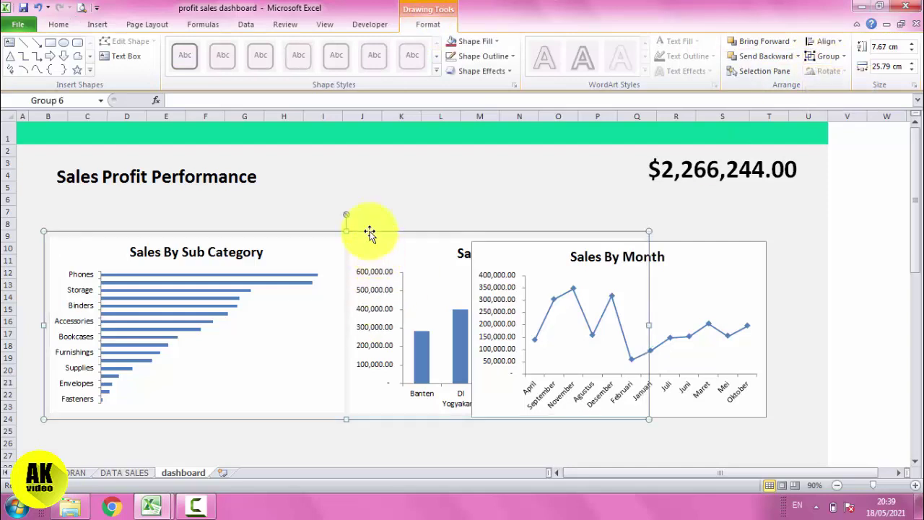
drag(370, 232, 366, 304)
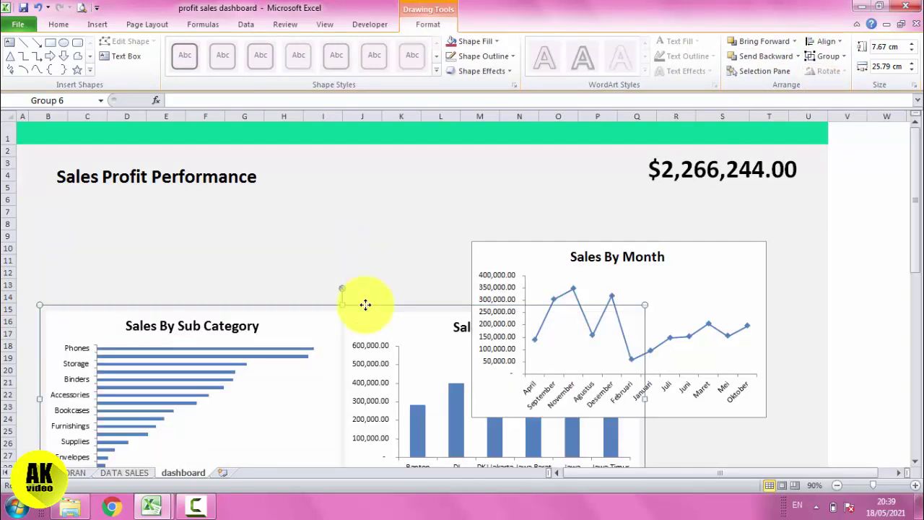
click(671, 248)
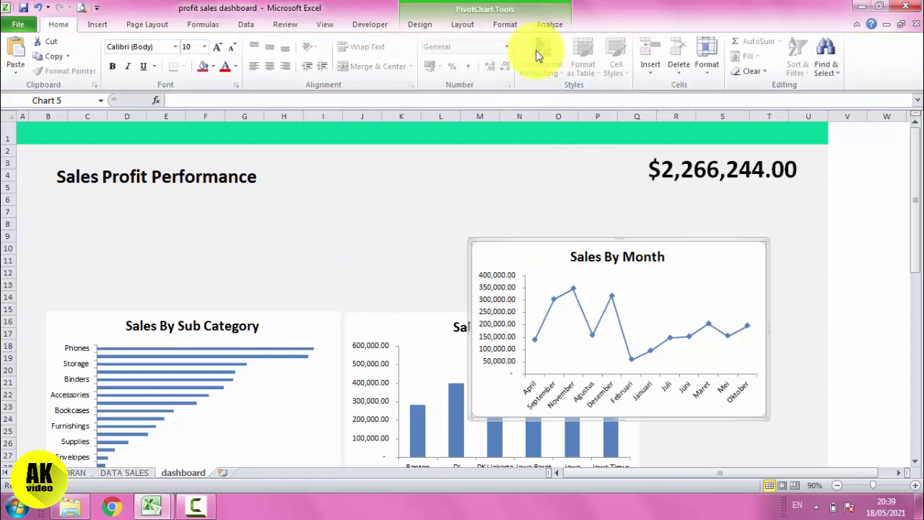
Step: Move the Sales By Month chart to the left and widen it across the dashboard
click(506, 24)
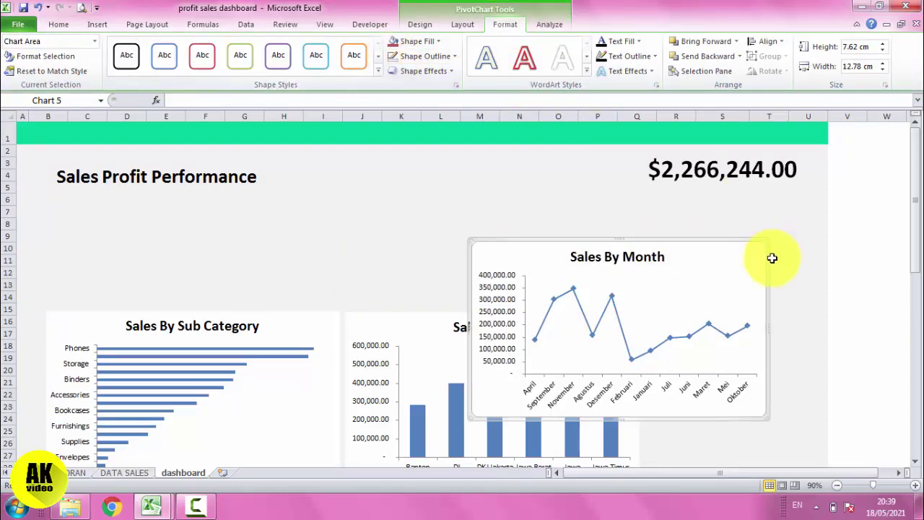
mouse_move(759, 252)
mouse_down()
mouse_move(299, 227)
mouse_move(326, 207)
mouse_up()
double_click(325, 207)
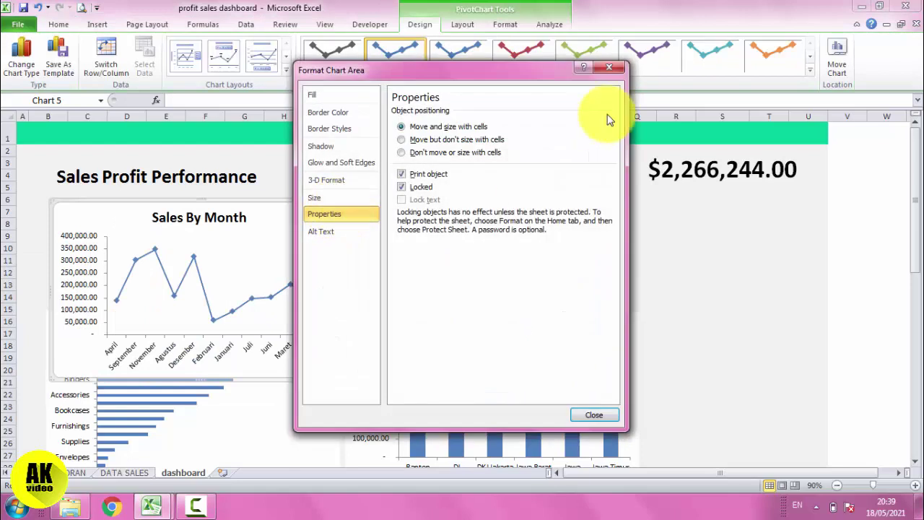
click(612, 68)
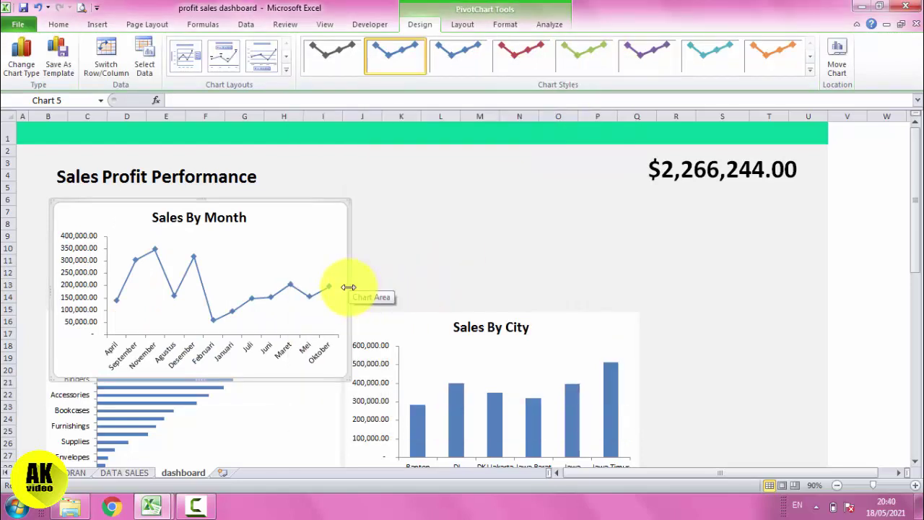
drag(348, 287, 630, 281)
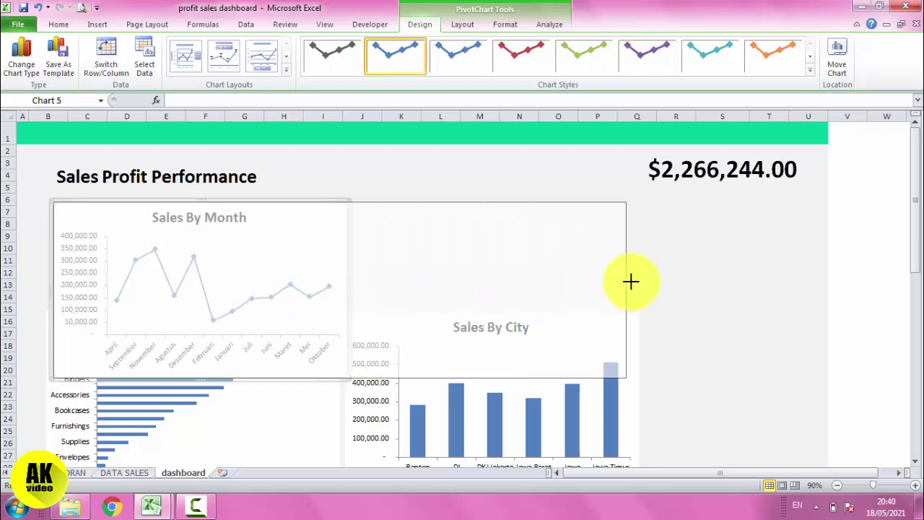
drag(641, 280, 640, 280)
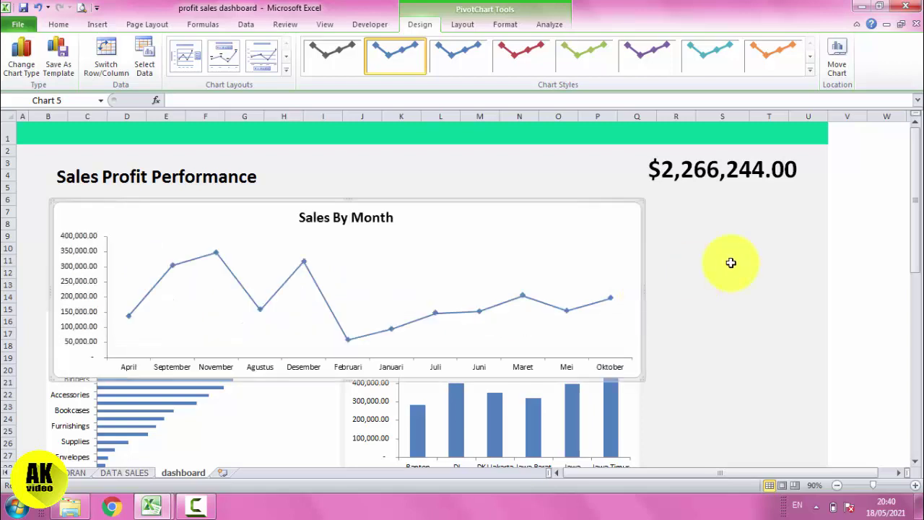
click(726, 261)
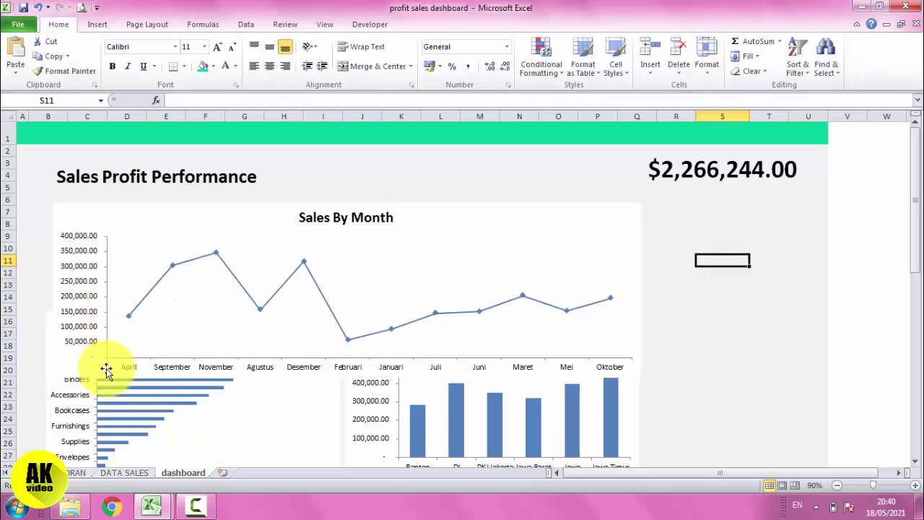
click(93, 291)
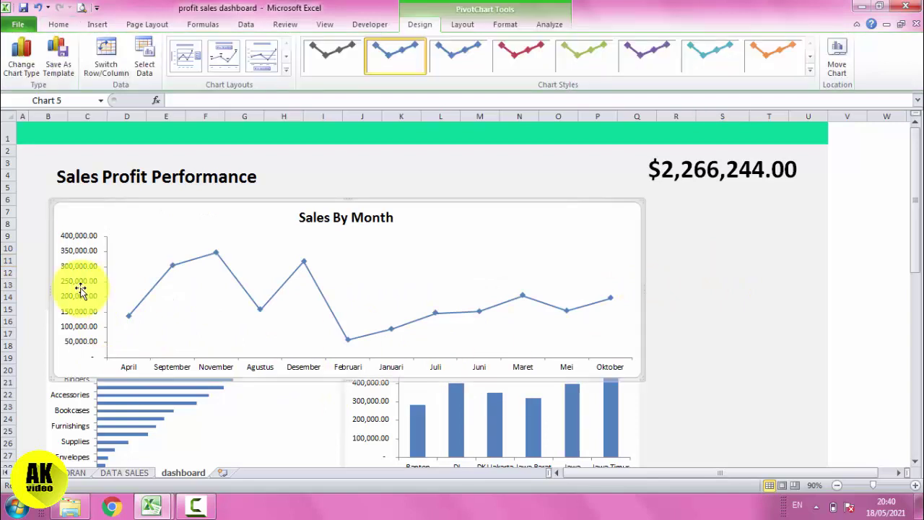
double_click(81, 290)
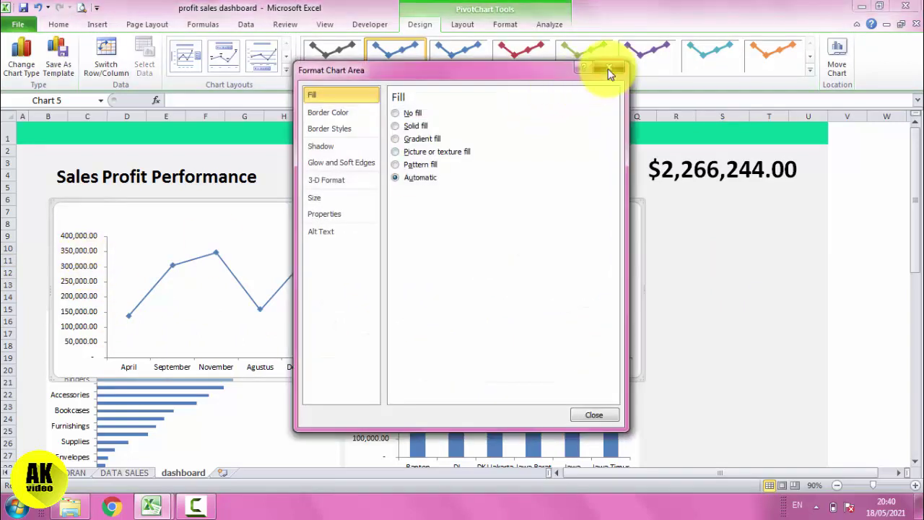
click(609, 71)
Step: Delete the chart's vertical value axis and collapse the ribbon
click(85, 326)
key(Delete)
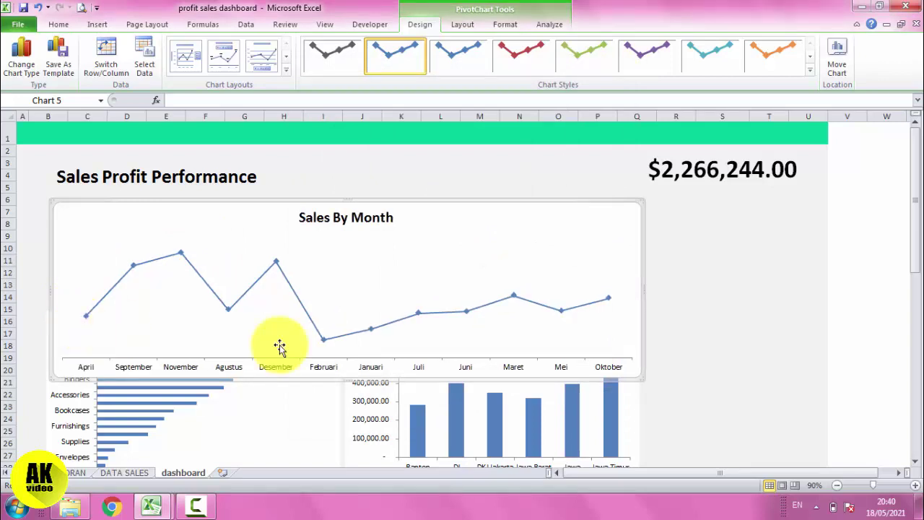
click(701, 311)
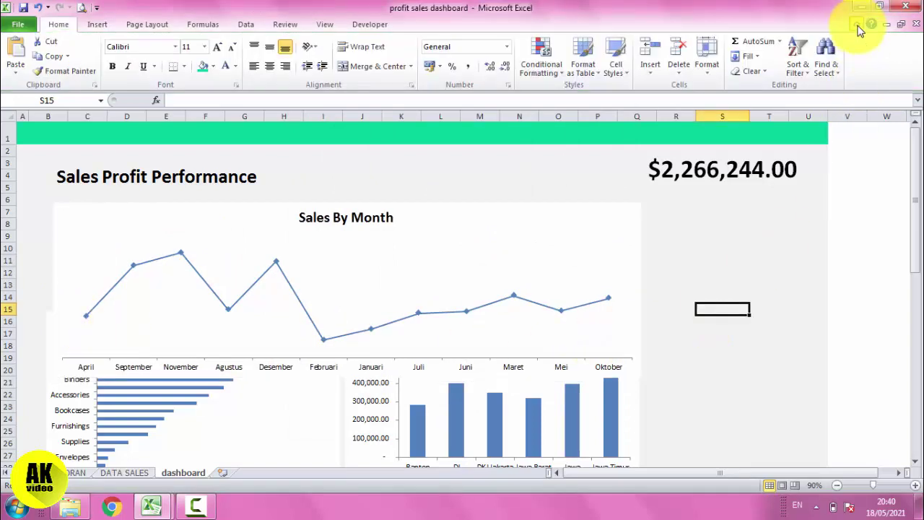
click(857, 26)
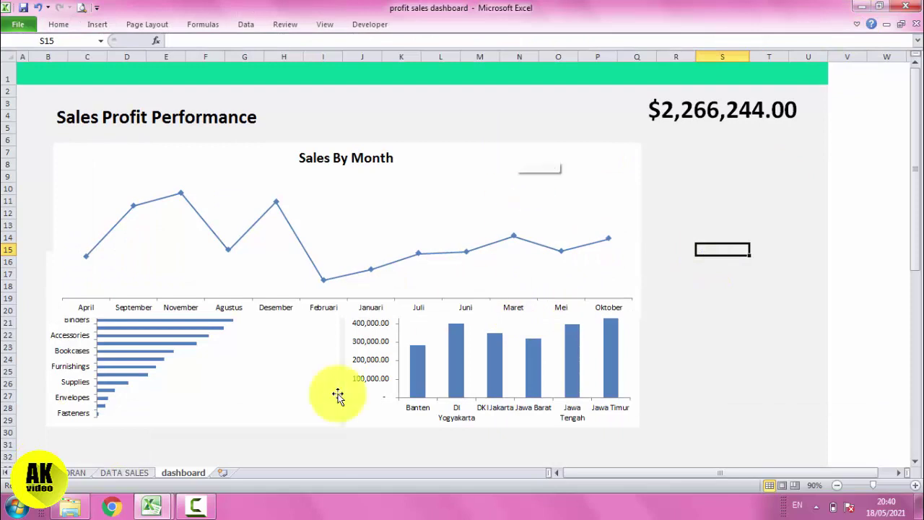
Step: Nudge the lower chart group down, shorten the Sales By Month chart, and shift it slightly left
click(317, 424)
key(Down)
key(Down)
key(Down)
key(Down)
key(Down)
key(Down)
key(Down)
key(Down)
key(Down)
key(Down)
key(Down)
key(Down)
key(Down)
key(Down)
key(Down)
key(Down)
key(Down)
key(Down)
key(Down)
key(Down)
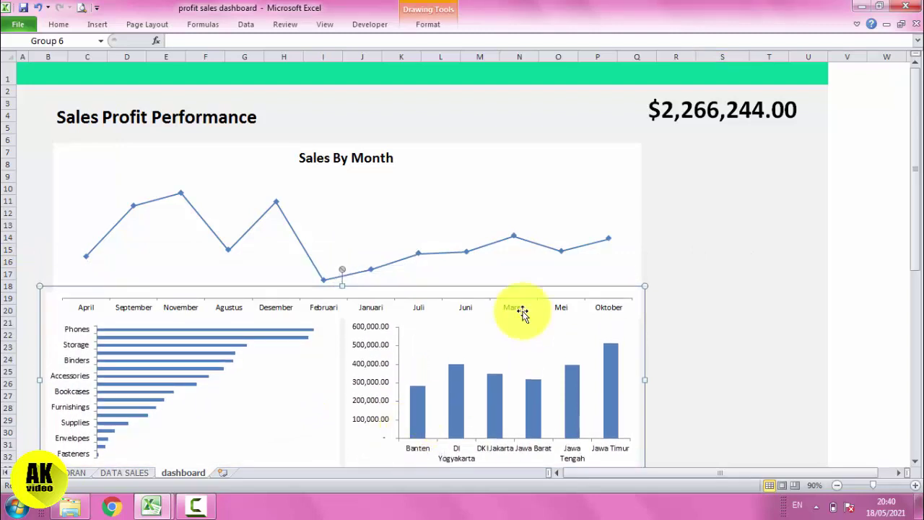
click(508, 147)
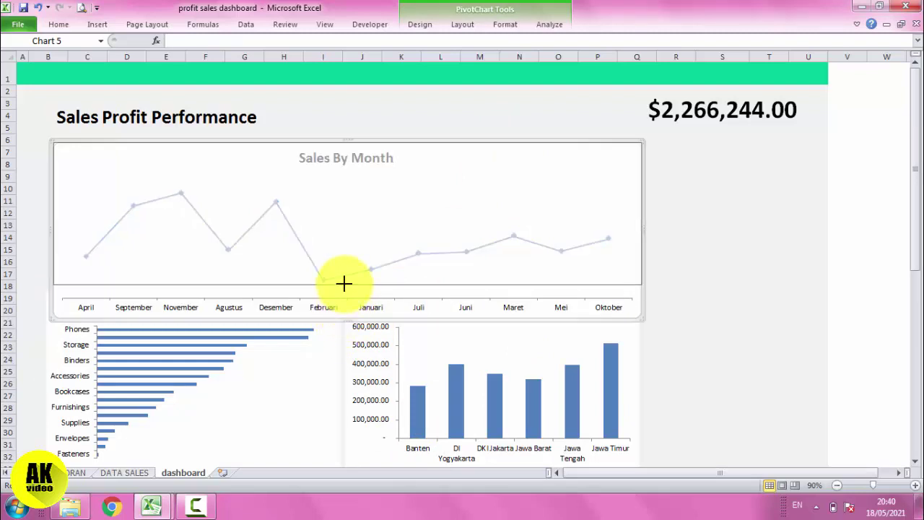
drag(344, 319, 345, 286)
click(708, 226)
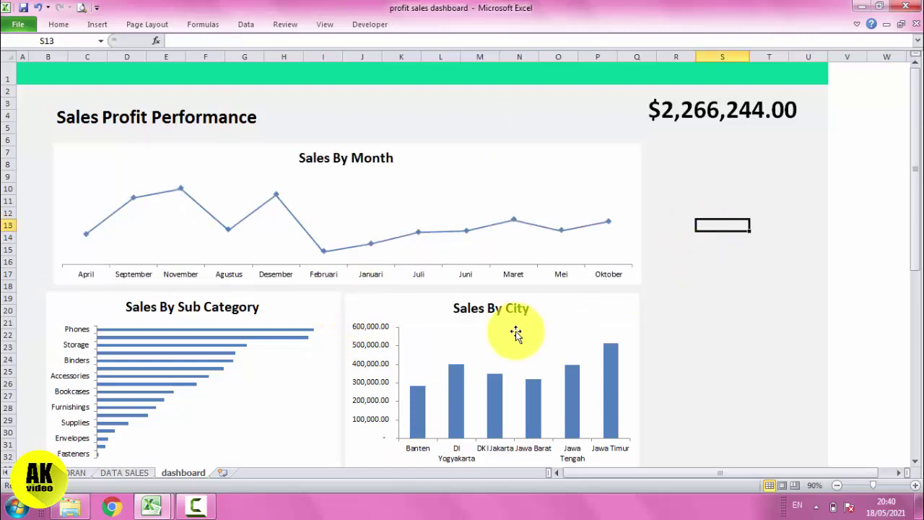
scroll(521, 351, down, 1)
scroll(523, 351, up, 1)
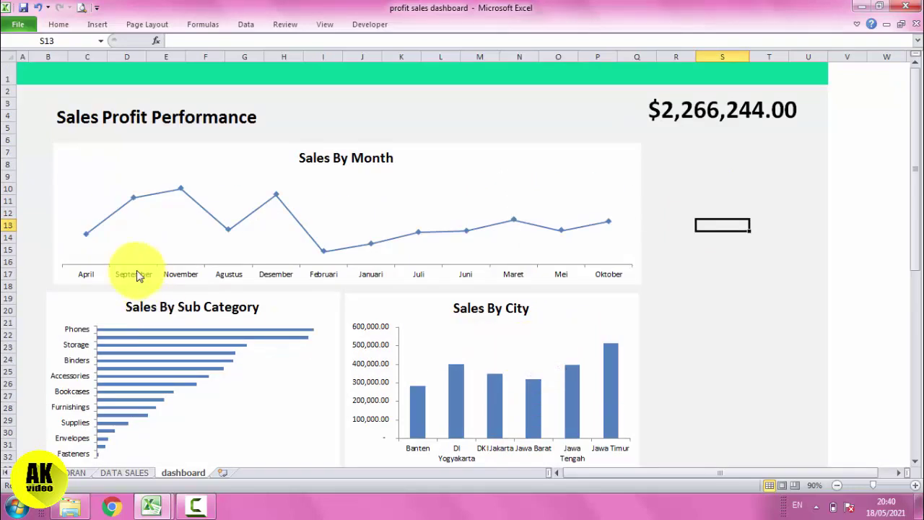
drag(86, 150, 81, 147)
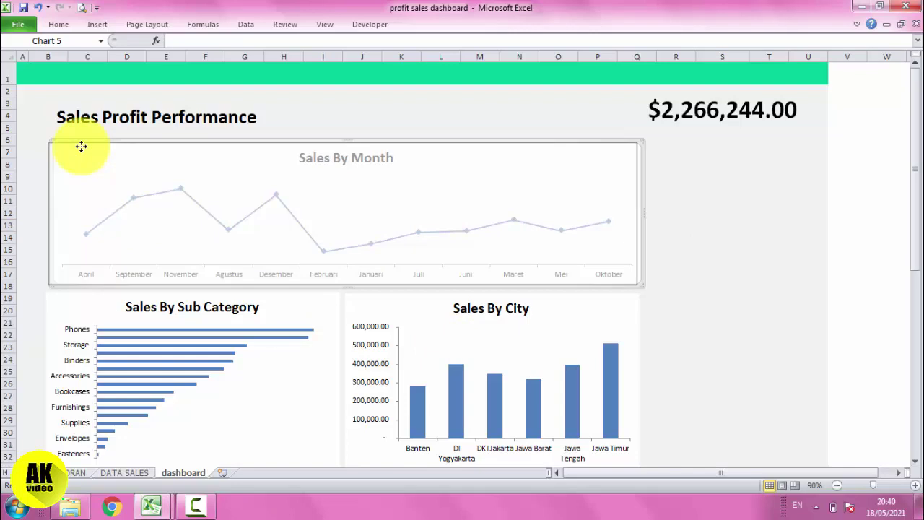
drag(81, 147, 79, 144)
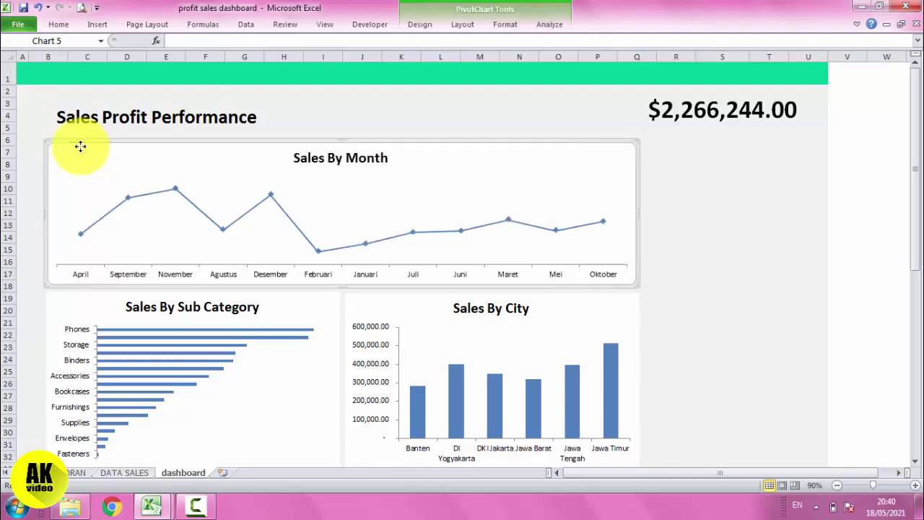
click(722, 240)
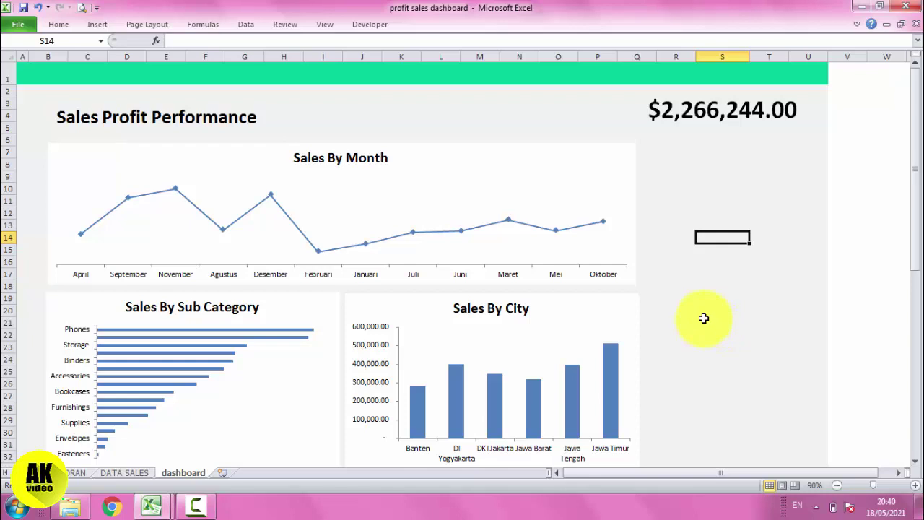
Step: Widen the Sales By Month chart slightly and align it with the lower chart group
double_click(632, 200)
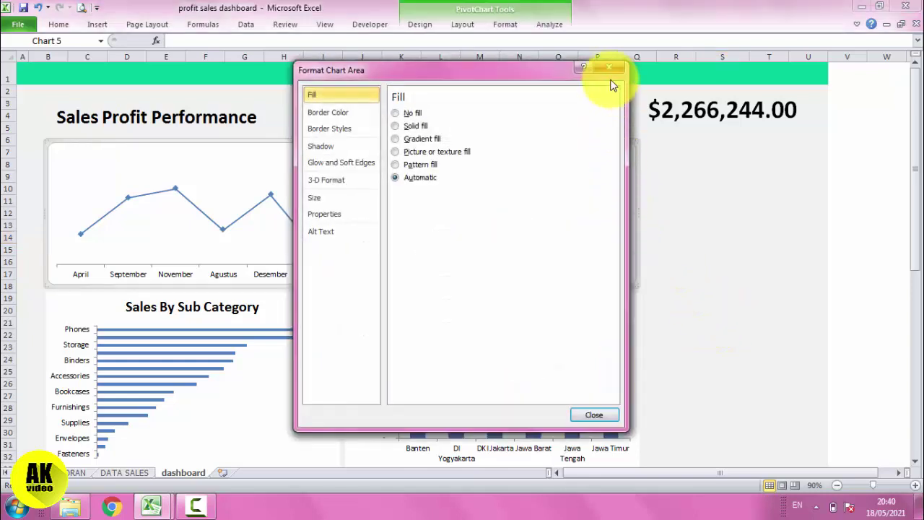
click(609, 69)
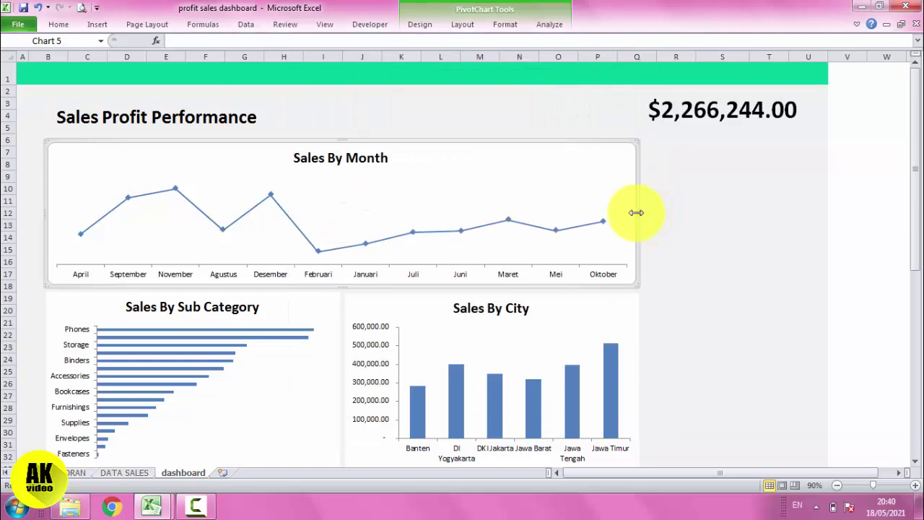
drag(636, 212, 639, 212)
click(720, 213)
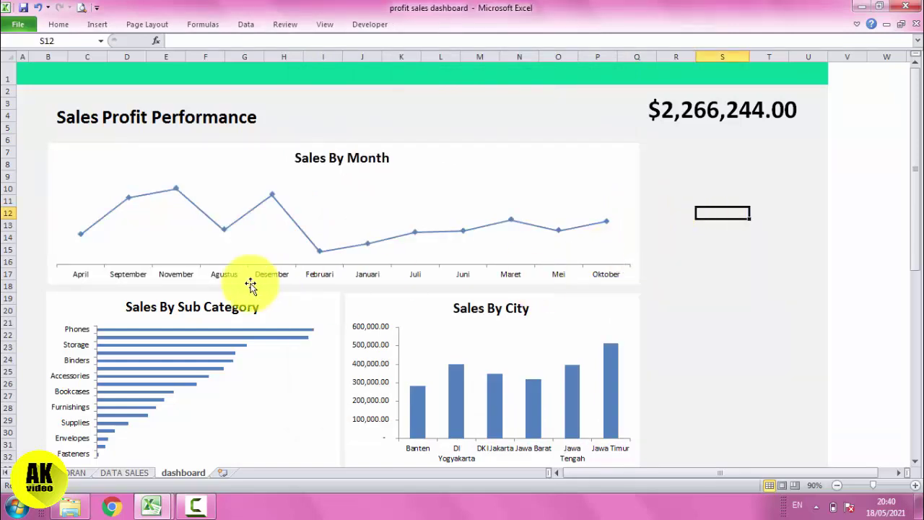
click(633, 170)
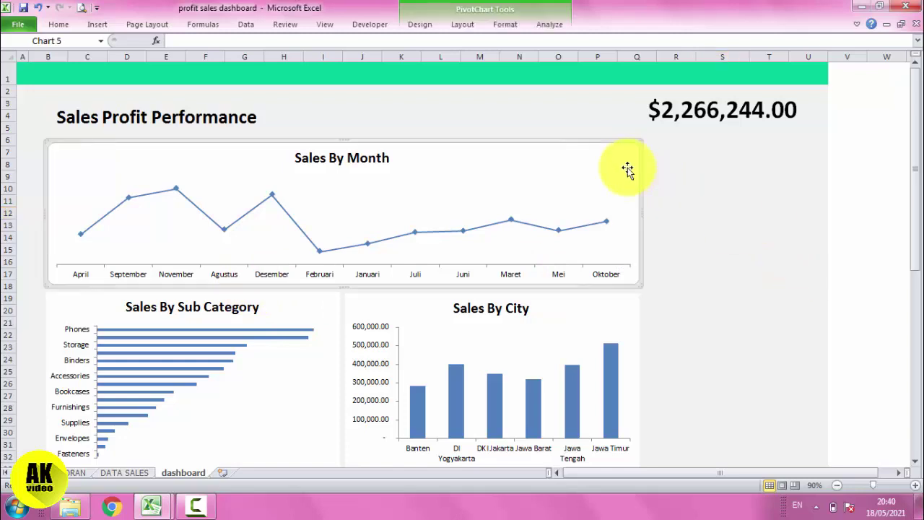
click(632, 310)
click(434, 24)
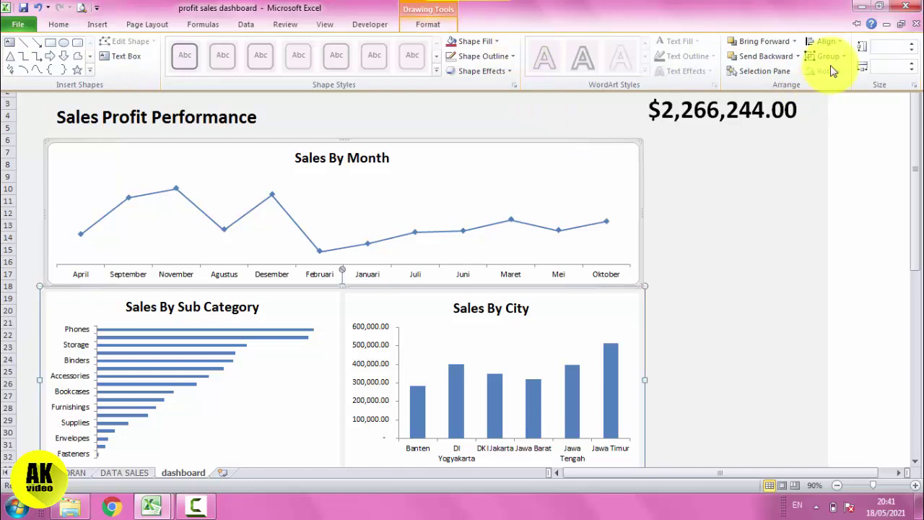
click(829, 43)
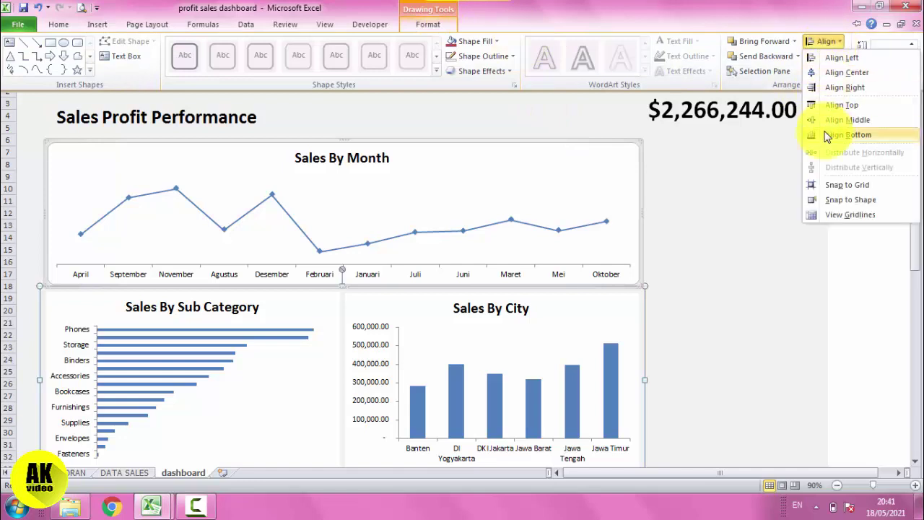
click(827, 71)
click(733, 246)
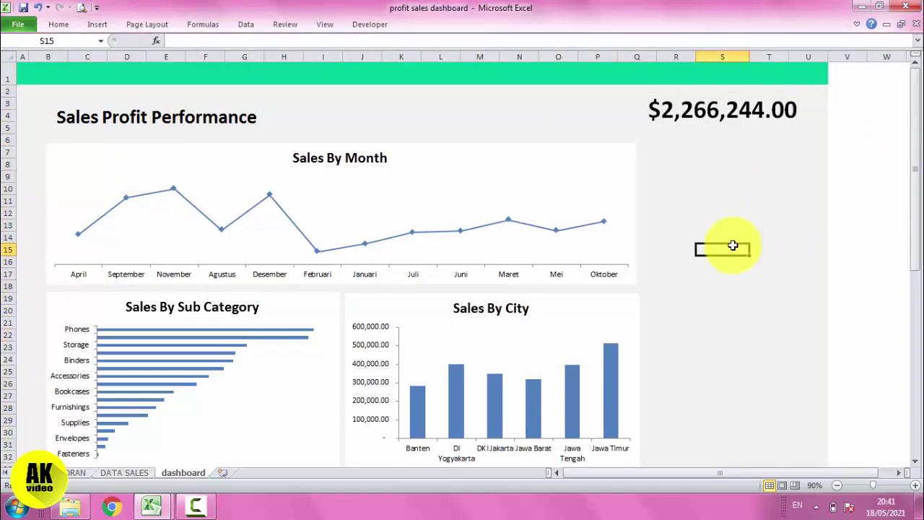
Step: Resize the Sales By Month chart so its right edge matches the Sales By City chart
click(633, 260)
double_click(640, 215)
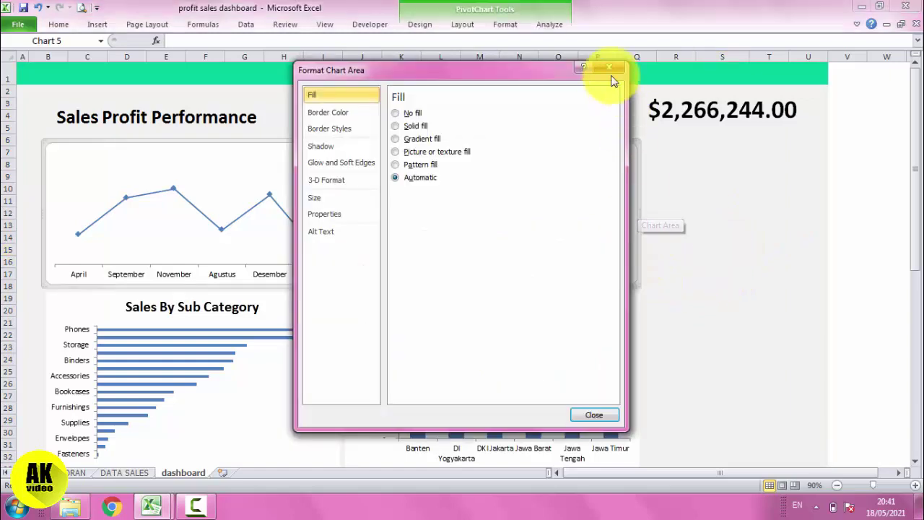
click(610, 68)
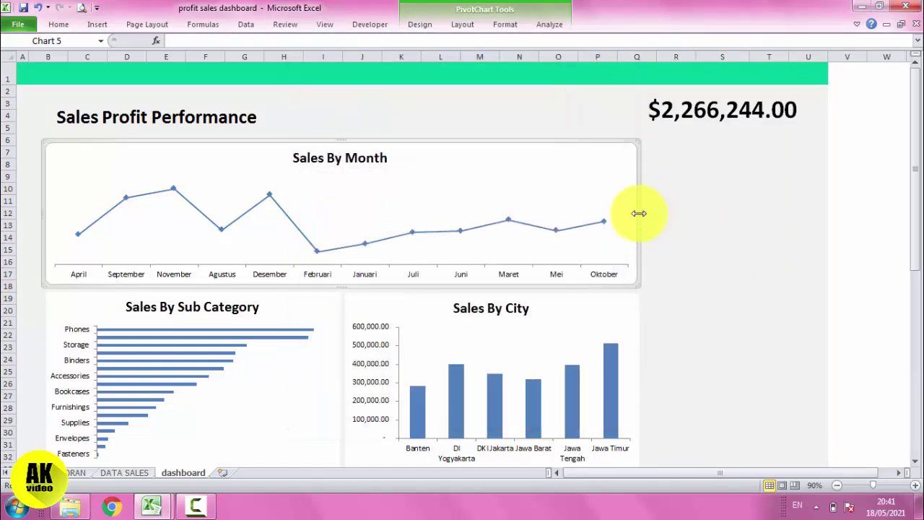
drag(640, 213, 645, 213)
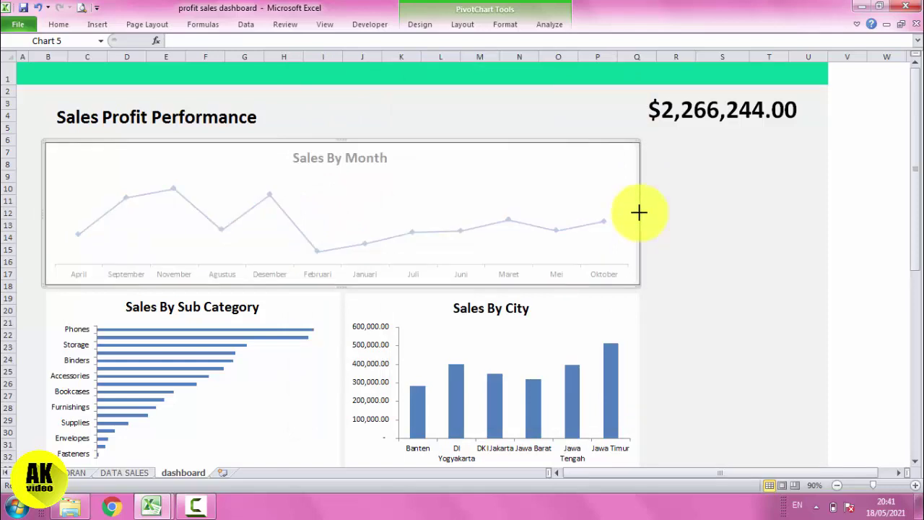
drag(639, 211, 640, 212)
click(699, 220)
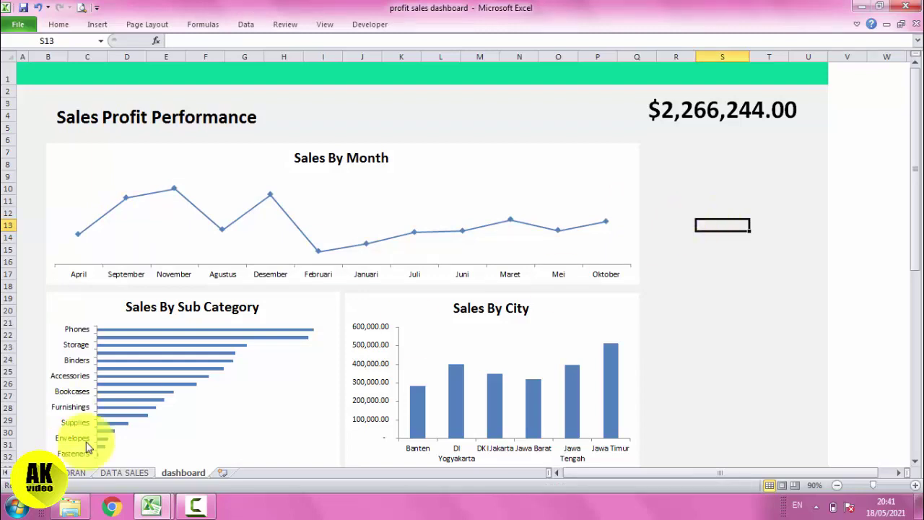
Step: Insert a doughnut PivotChart from the Profit By Category pivot table on LAPORAN, then cut it for the dashboard
click(72, 472)
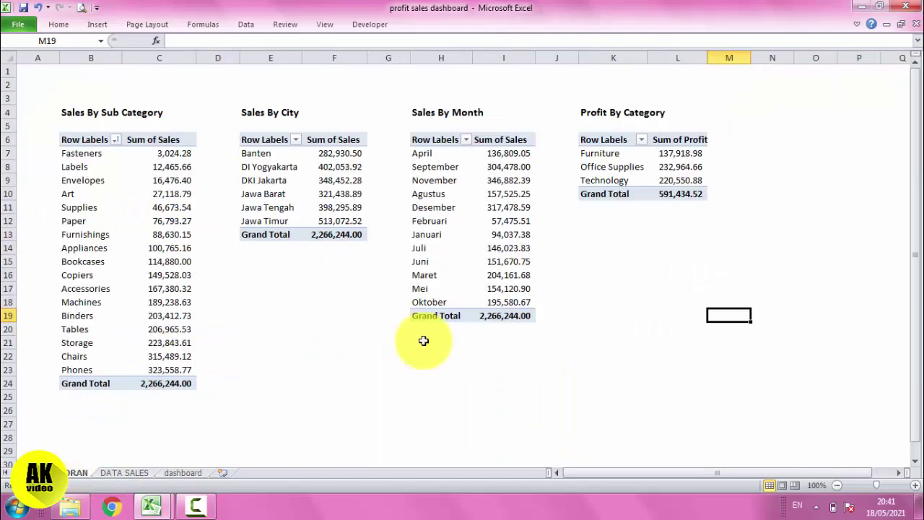
click(675, 168)
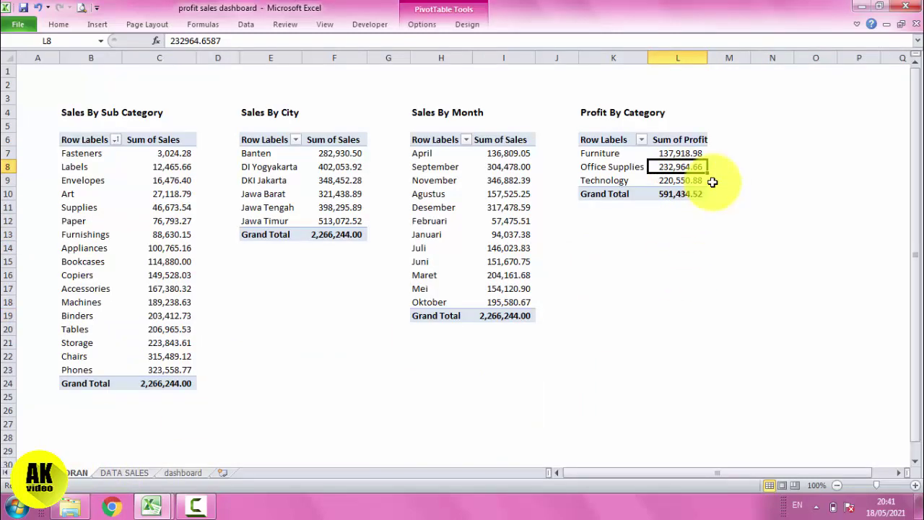
click(422, 24)
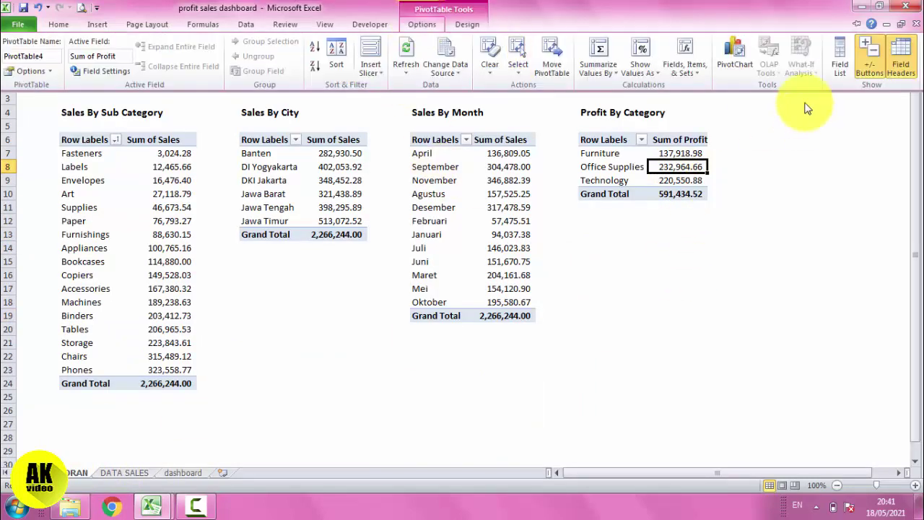
click(734, 54)
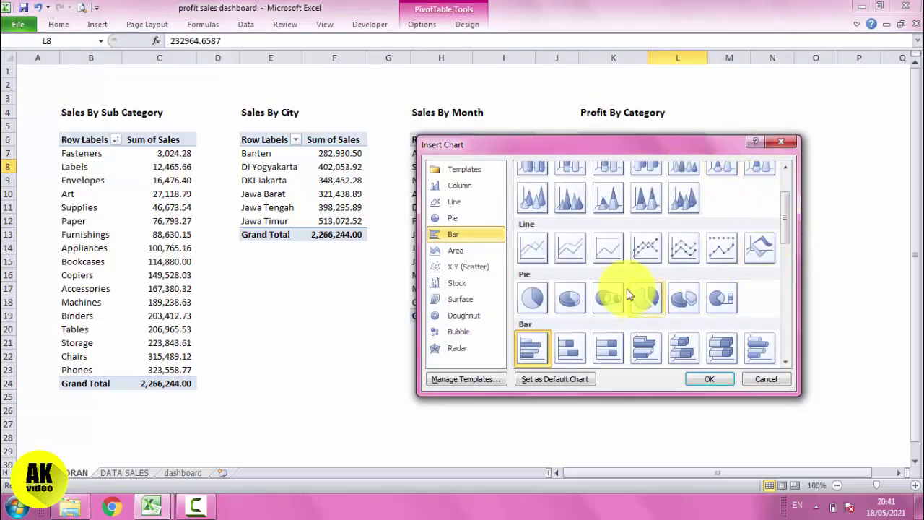
mouse_move(646, 141)
mouse_down()
mouse_move(641, 267)
mouse_move(649, 171)
mouse_up()
mouse_move(785, 252)
mouse_down()
mouse_move(788, 239)
mouse_move(795, 322)
mouse_up()
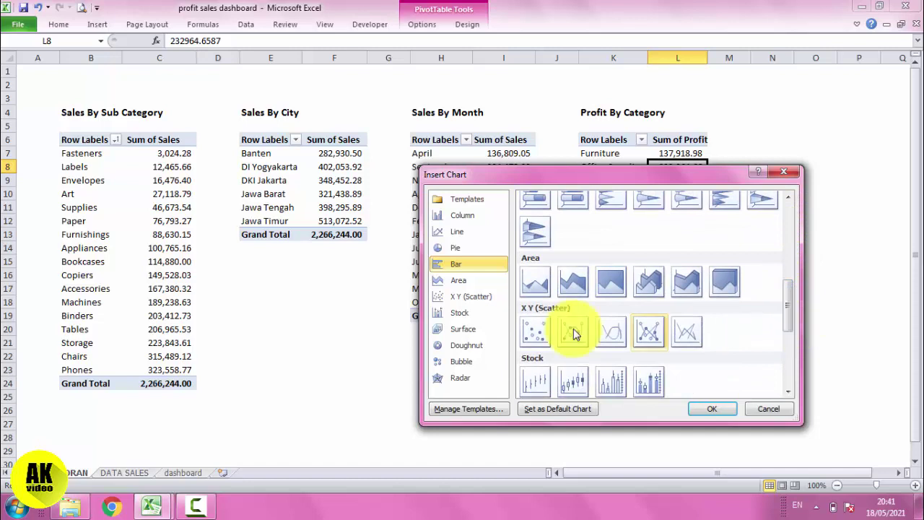
click(467, 346)
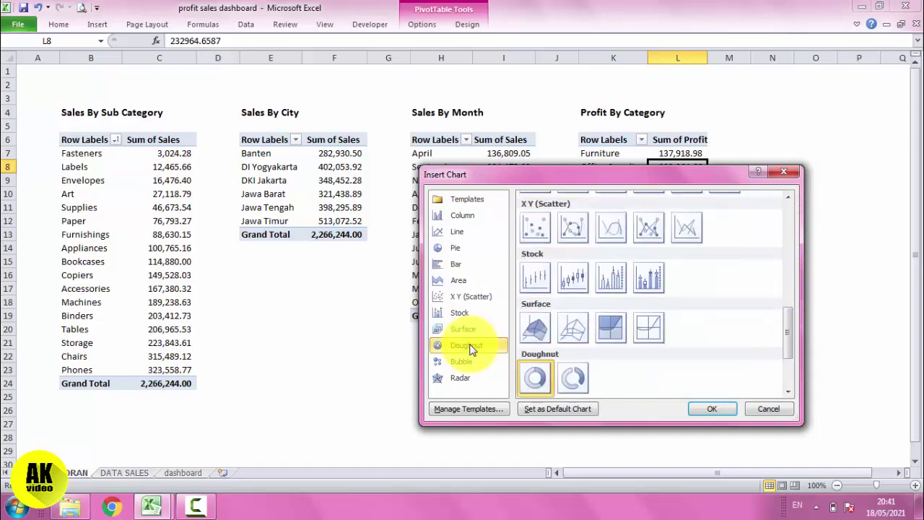
click(712, 409)
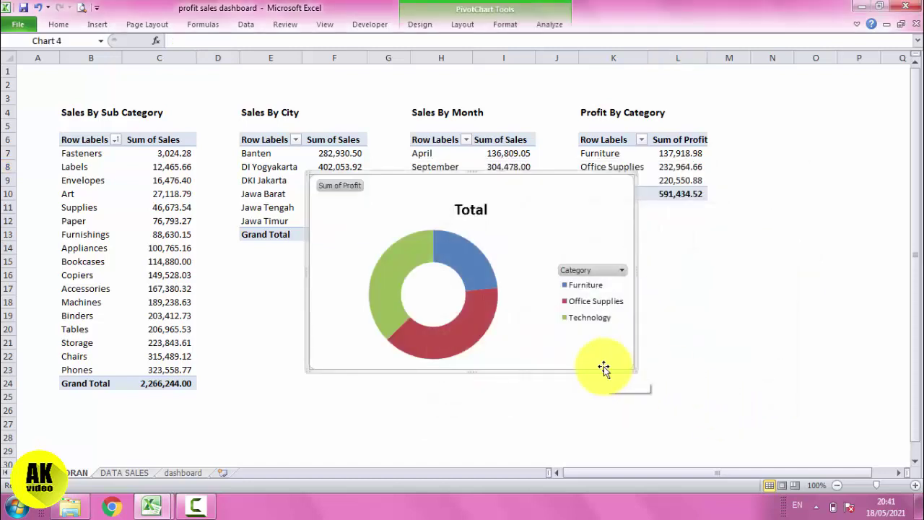
key(ctrl+x)
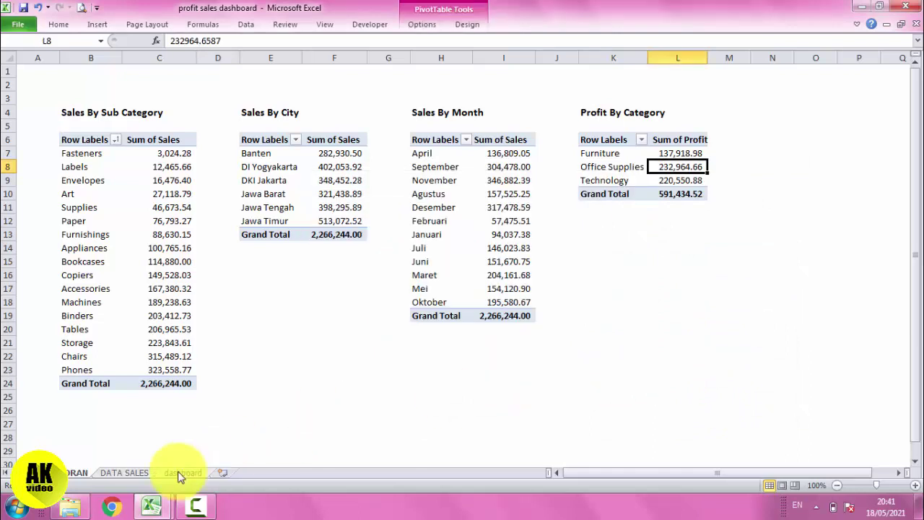
click(182, 472)
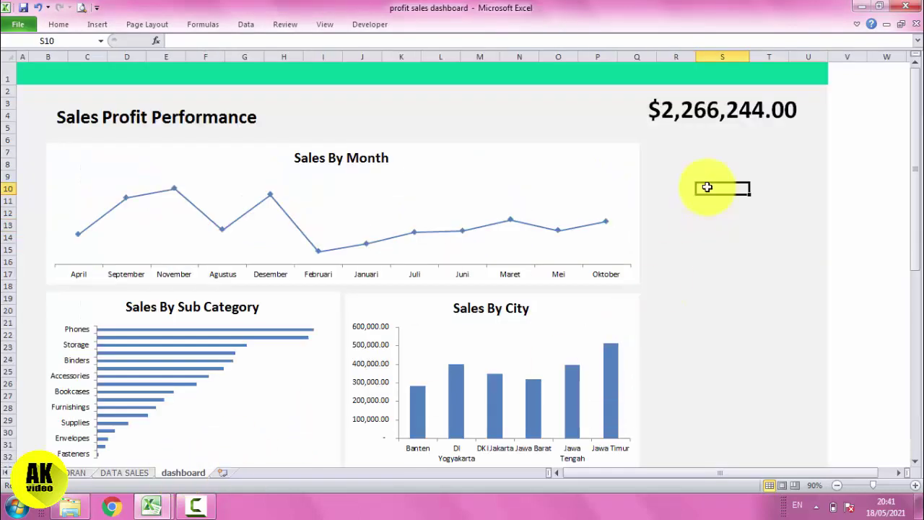
Step: Paste the doughnut chart onto the dashboard, placing it right of the Sales By Month chart
key(ctrl+v)
drag(767, 186, 534, 147)
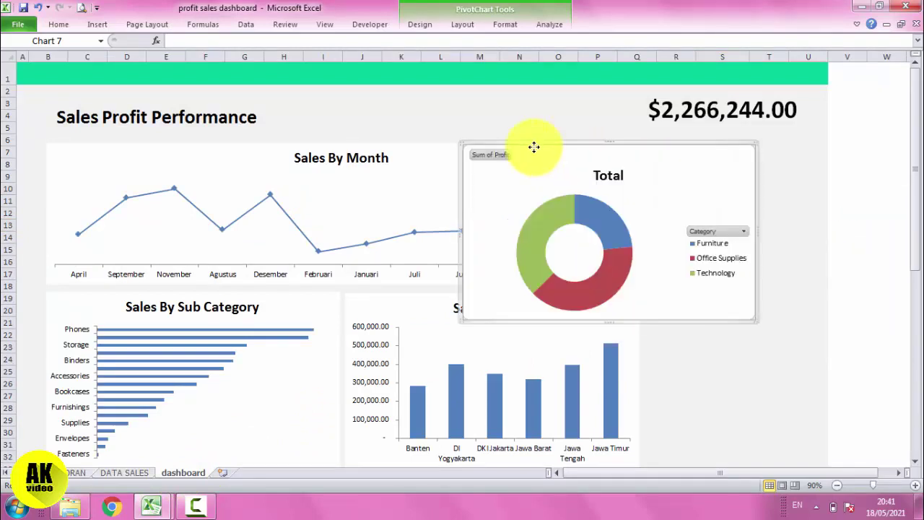
click(718, 369)
drag(710, 311, 760, 309)
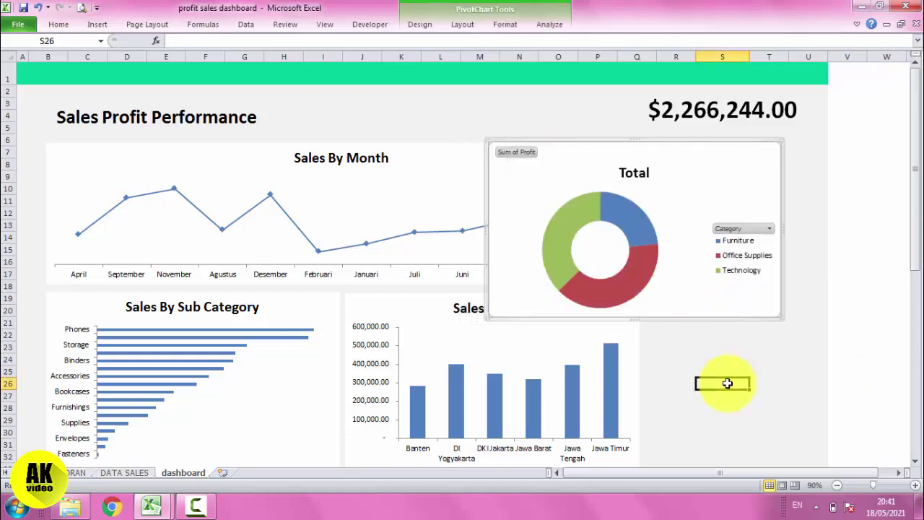
click(34, 52)
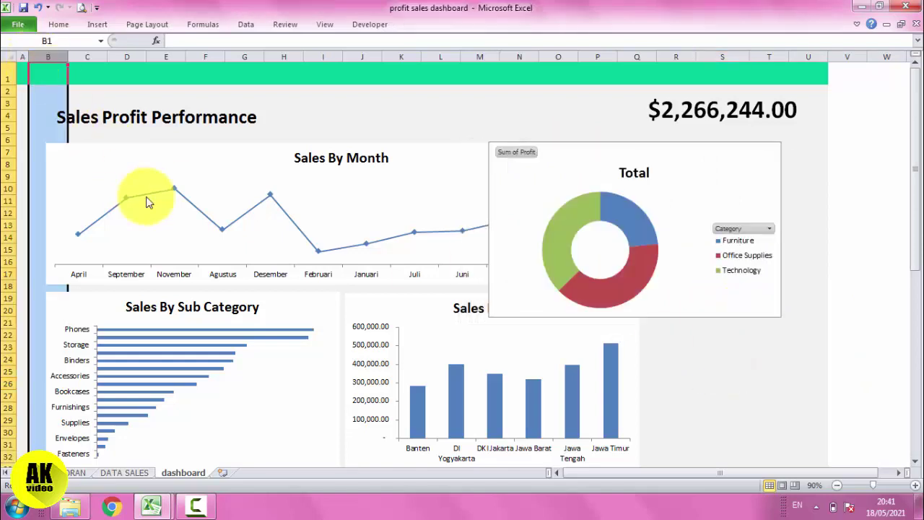
Step: Group the Sales By Month chart with the lower chart group and nudge the group left
click(128, 149)
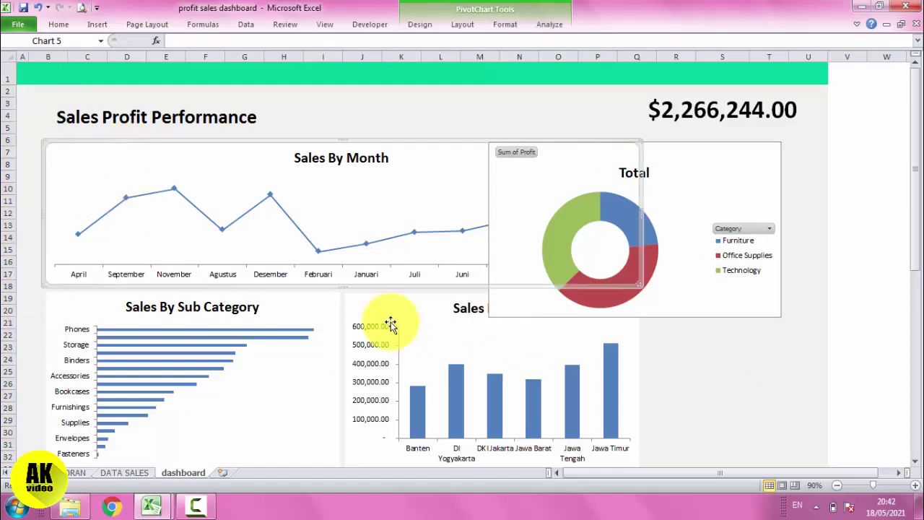
click(313, 310)
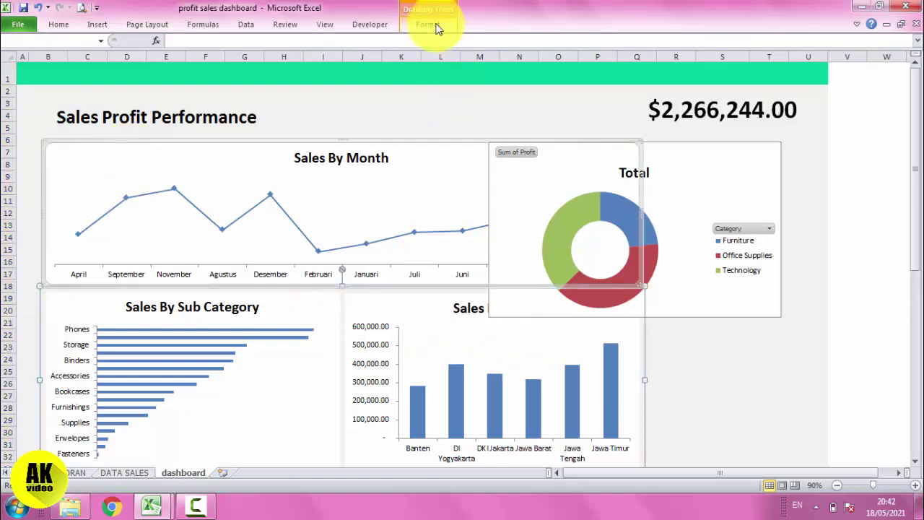
click(432, 24)
click(823, 56)
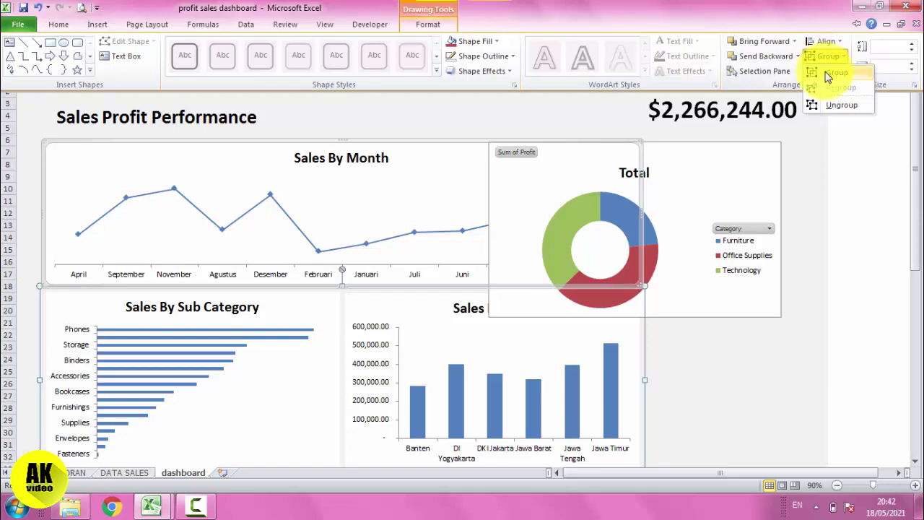
click(831, 73)
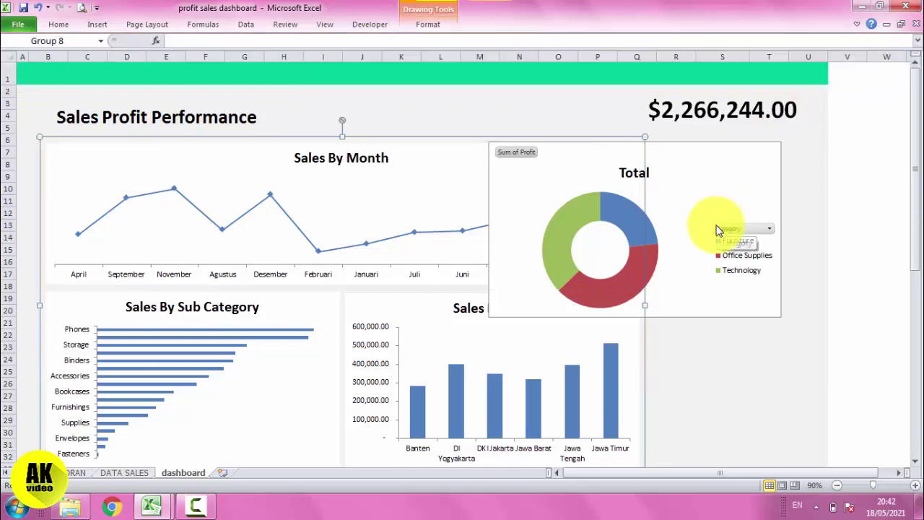
key(Left)
key(Left)
key(Left)
key(Left)
key(Left)
key(Left)
key(Left)
key(Left)
key(Left)
key(Left)
key(Left)
key(Left)
key(Left)
key(Left)
key(Left)
key(Left)
key(Left)
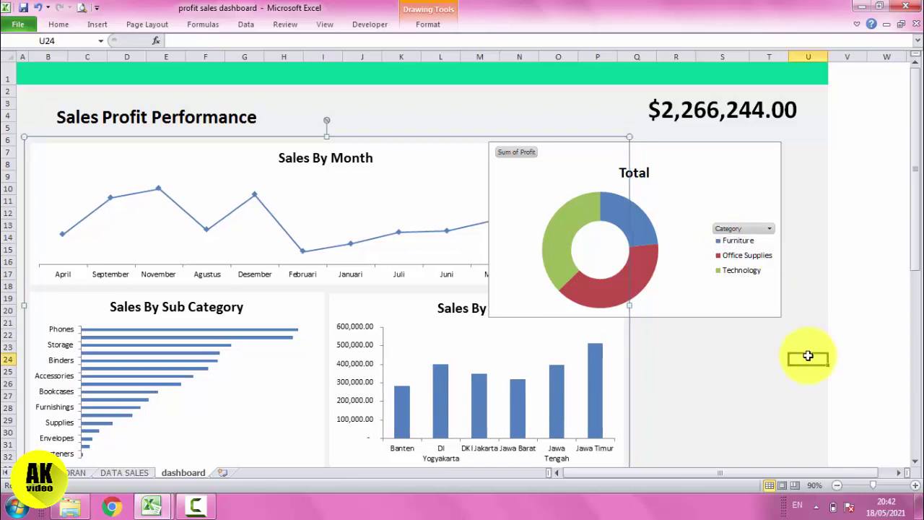
click(808, 355)
Step: Paste column U's formatting onto columns V and W
click(818, 52)
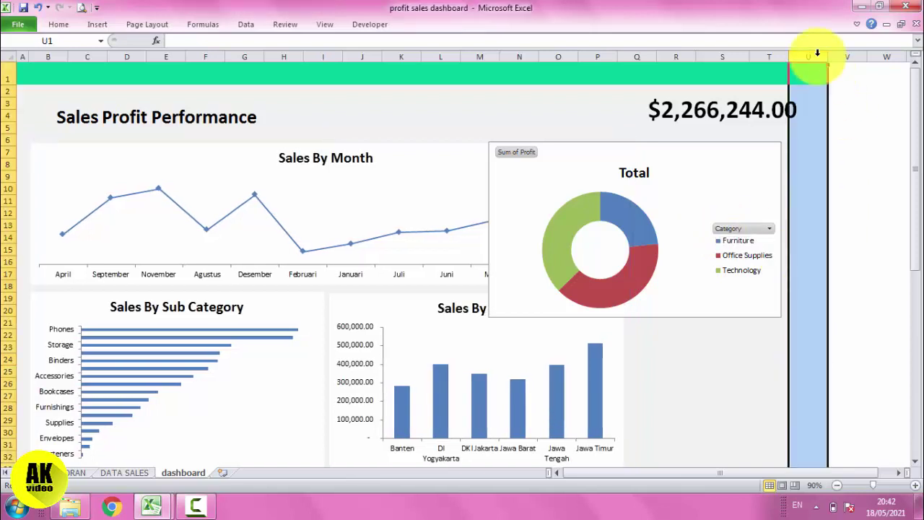
drag(852, 57, 888, 57)
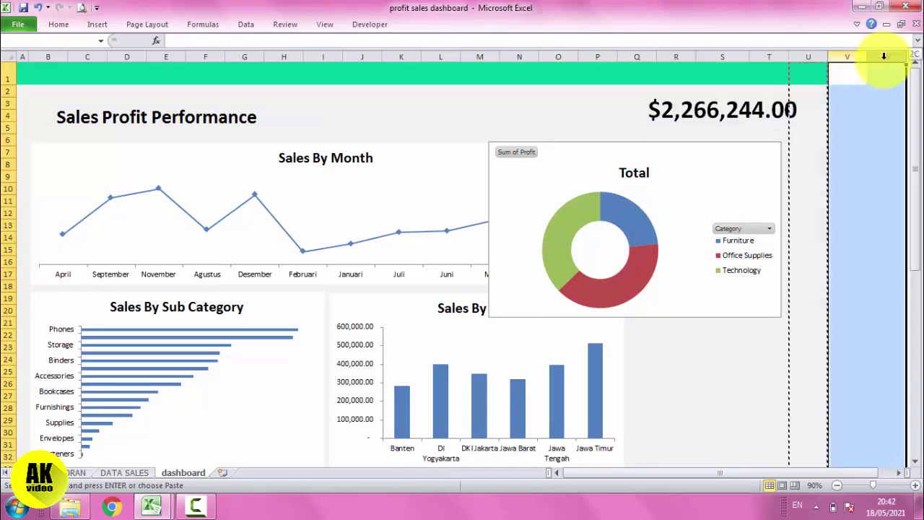
key(ctrl+v)
click(885, 176)
Step: Move the Total donut chart further right beside the left-hand chart group
click(772, 168)
drag(772, 168, 778, 156)
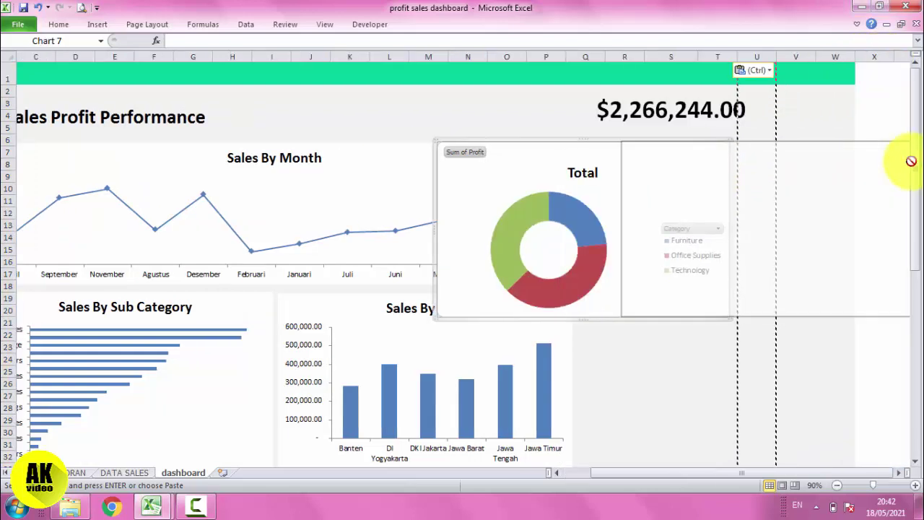
mouse_move(777, 156)
mouse_down()
mouse_move(790, 169)
mouse_move(804, 161)
mouse_up()
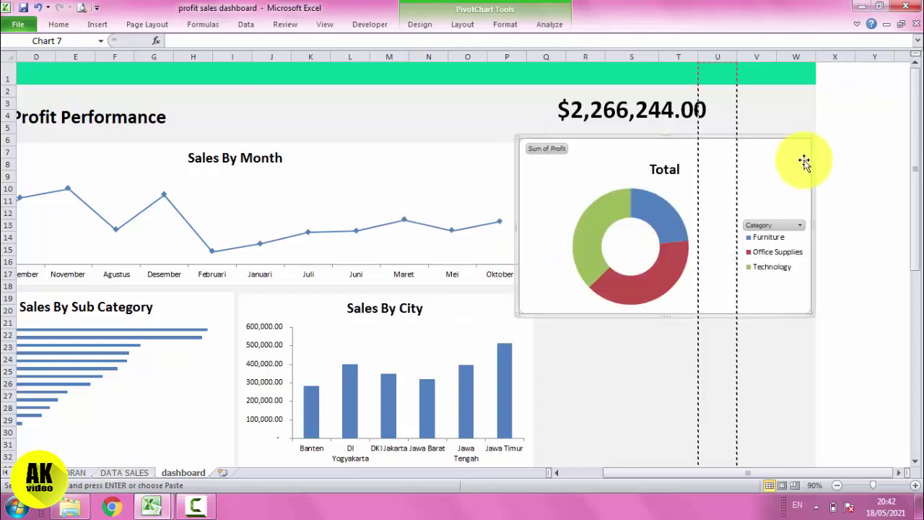
click(704, 348)
drag(652, 474, 588, 480)
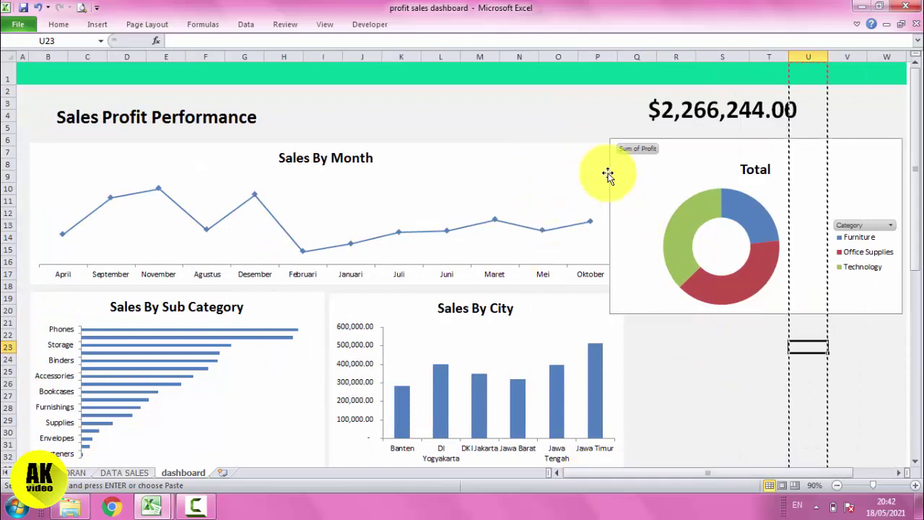
click(589, 143)
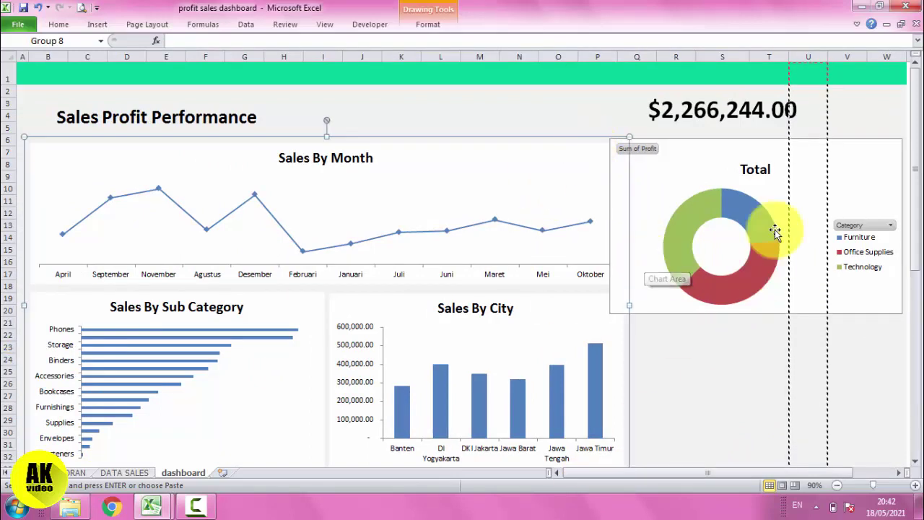
click(857, 146)
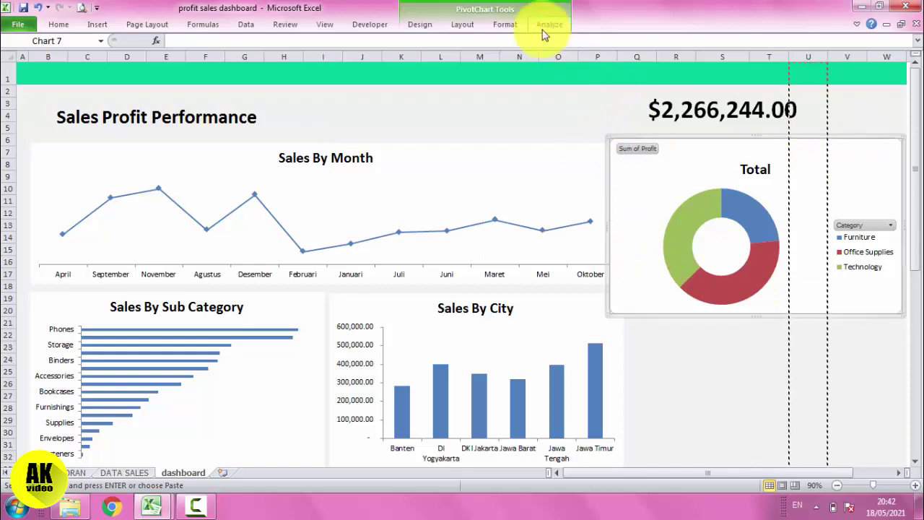
Step: Hide all field buttons on the Total donut chart and move its legend to the bottom
click(549, 24)
click(291, 65)
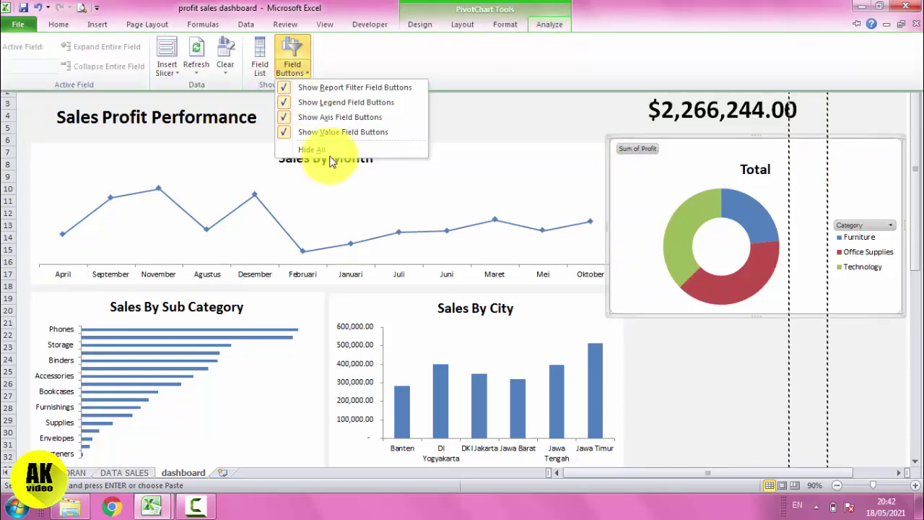
click(330, 154)
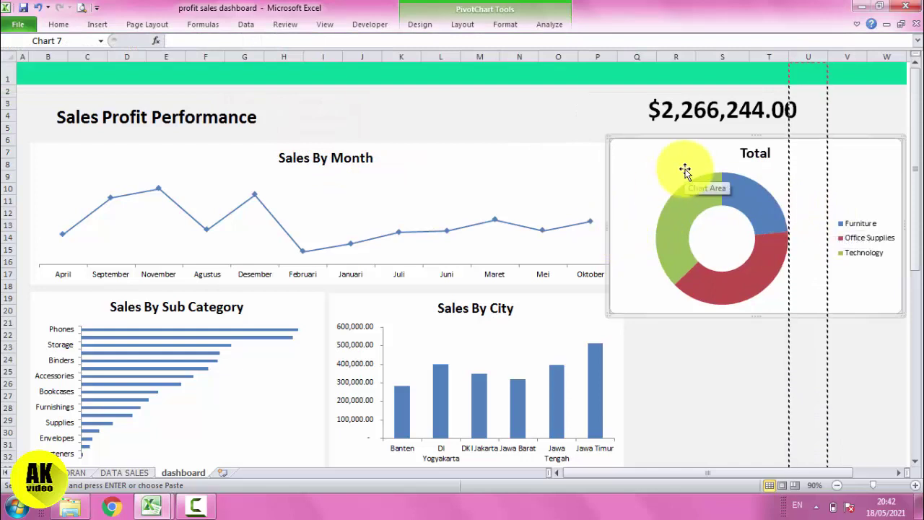
click(465, 26)
click(273, 69)
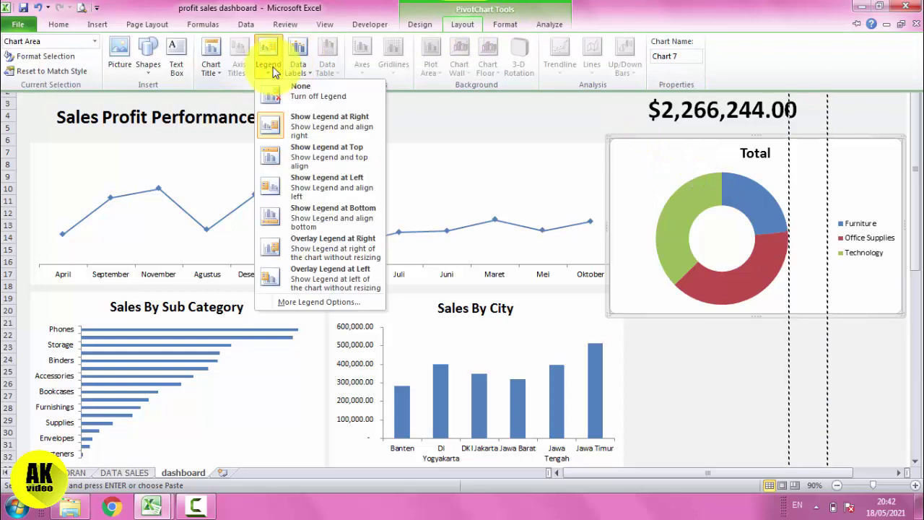
click(300, 211)
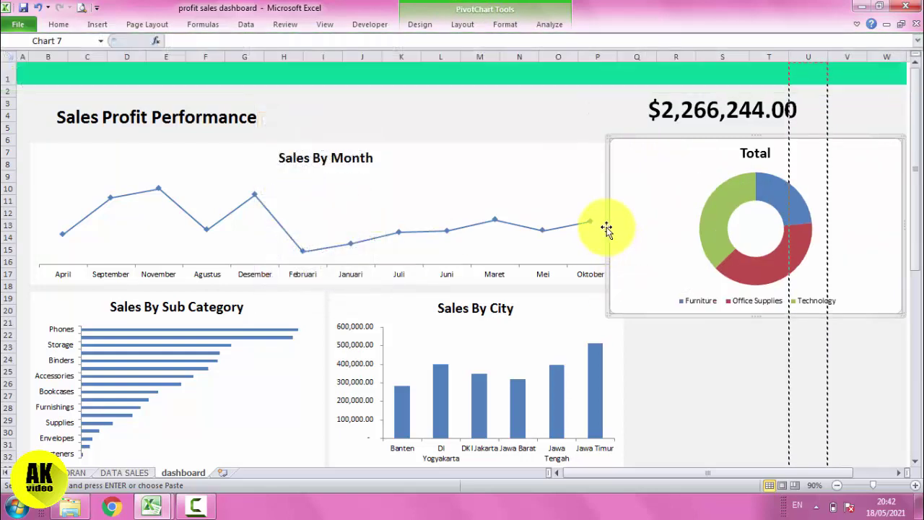
Step: Narrow the Total chart and give it the Sales By Month chart's 6.16 cm height
drag(609, 226, 640, 226)
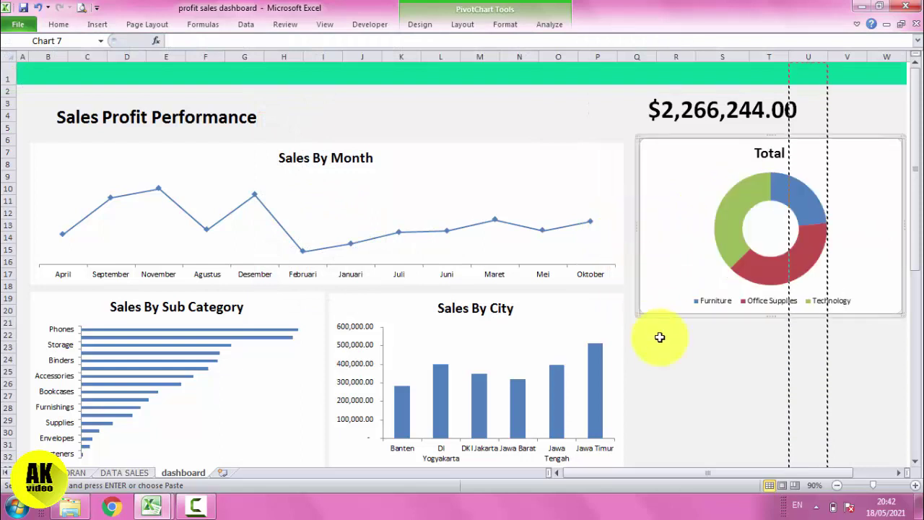
click(615, 194)
click(615, 194)
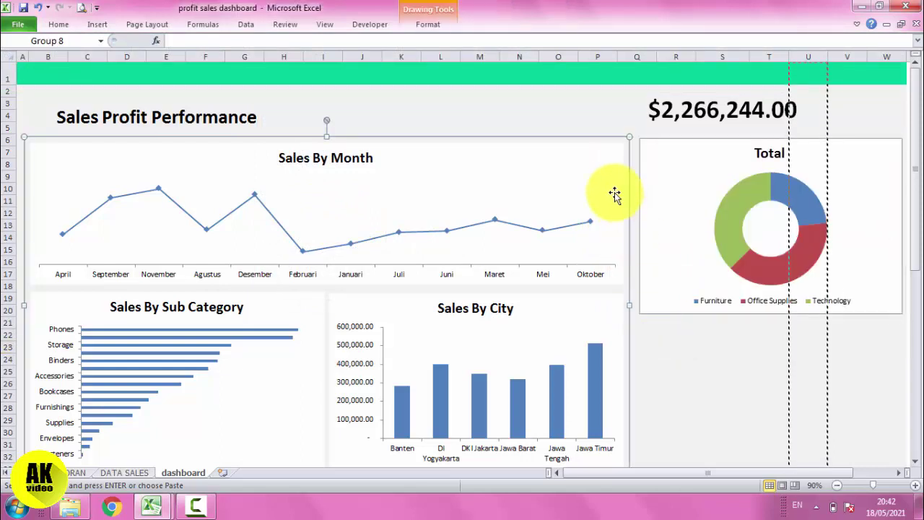
click(609, 188)
click(598, 148)
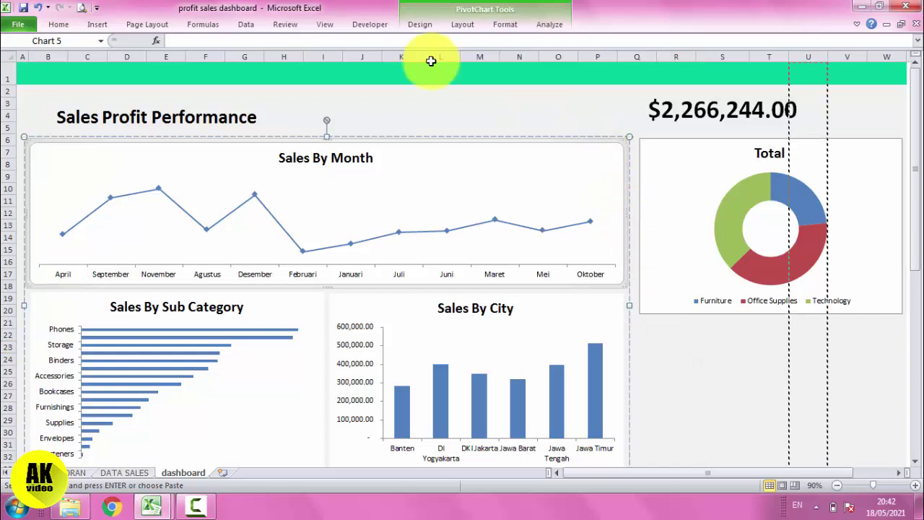
click(505, 25)
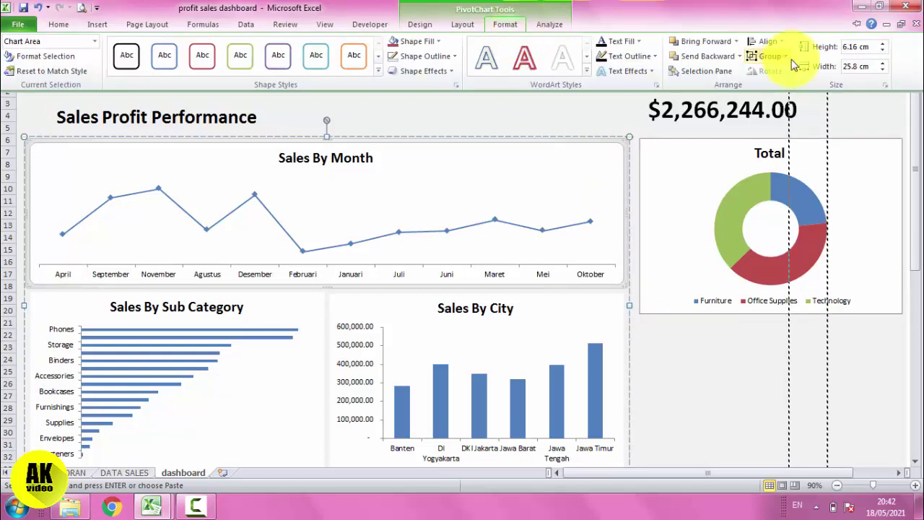
click(873, 50)
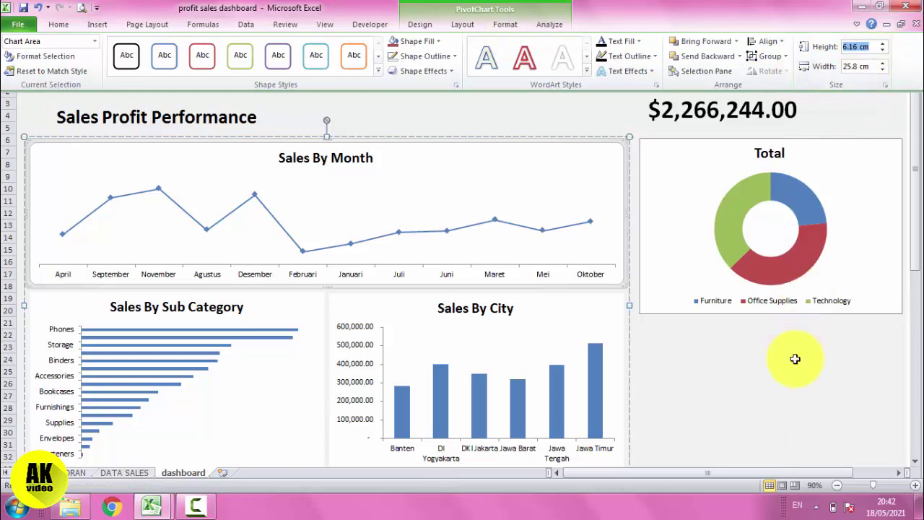
click(795, 359)
click(809, 158)
click(499, 25)
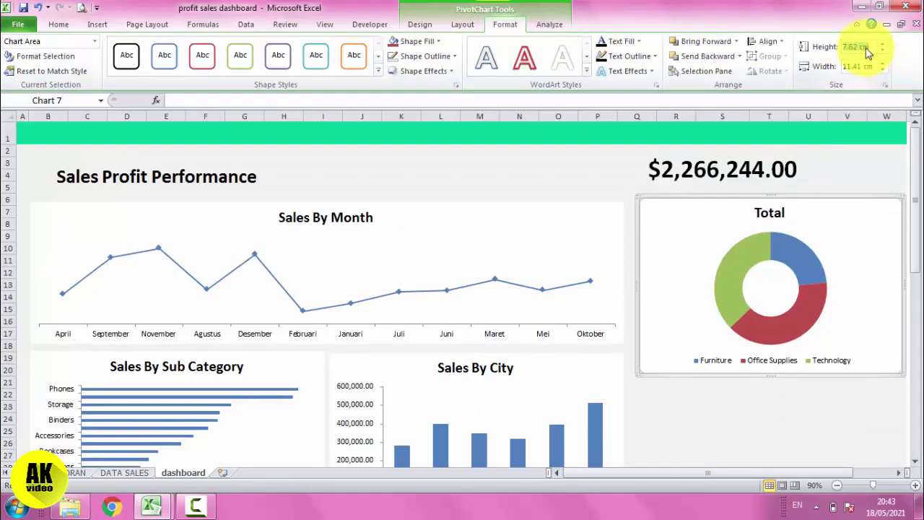
key(Return)
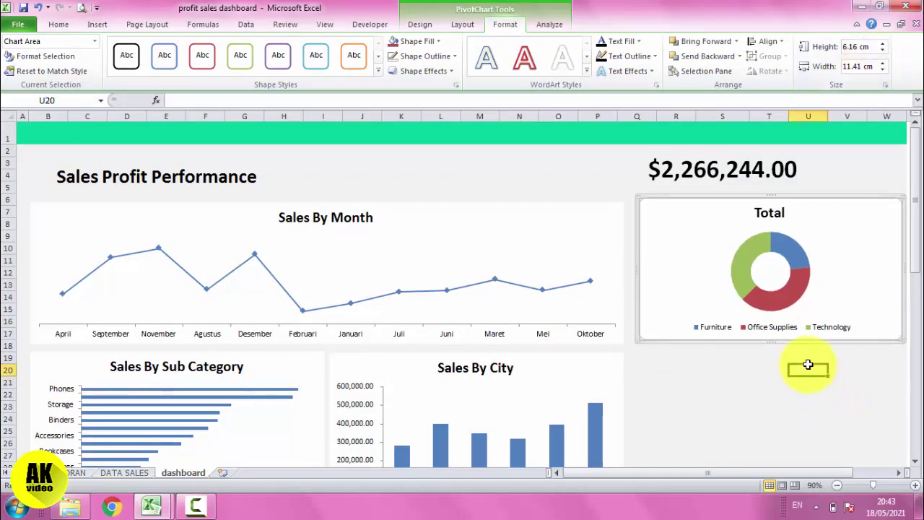
click(659, 265)
Step: Align the left-hand chart group and the Total chart along their top edges
click(612, 223)
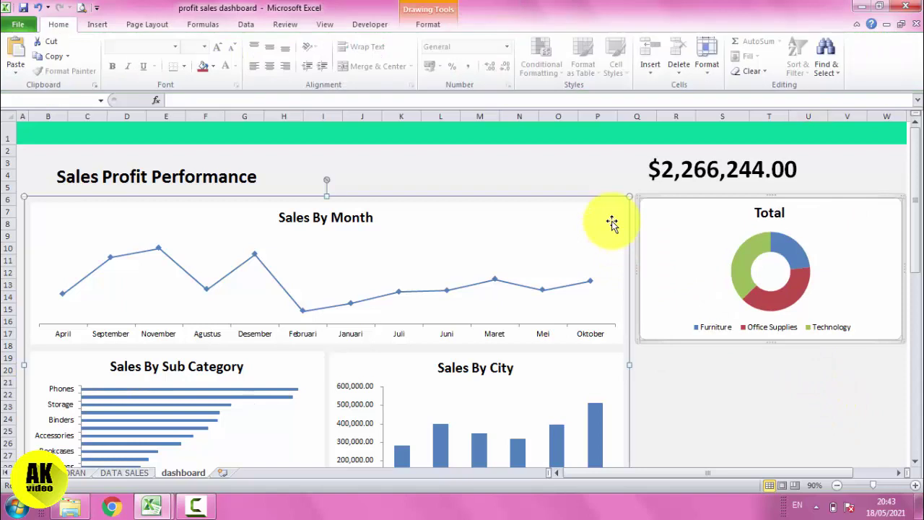
click(430, 23)
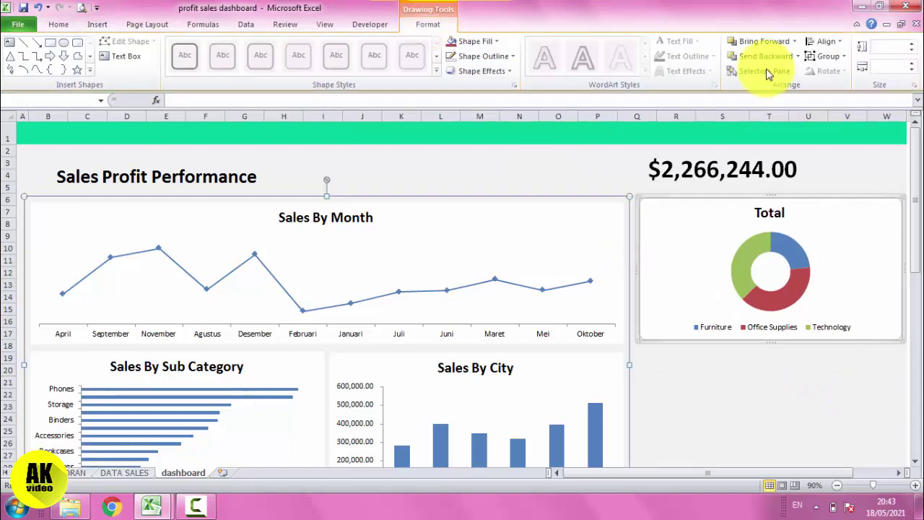
click(825, 41)
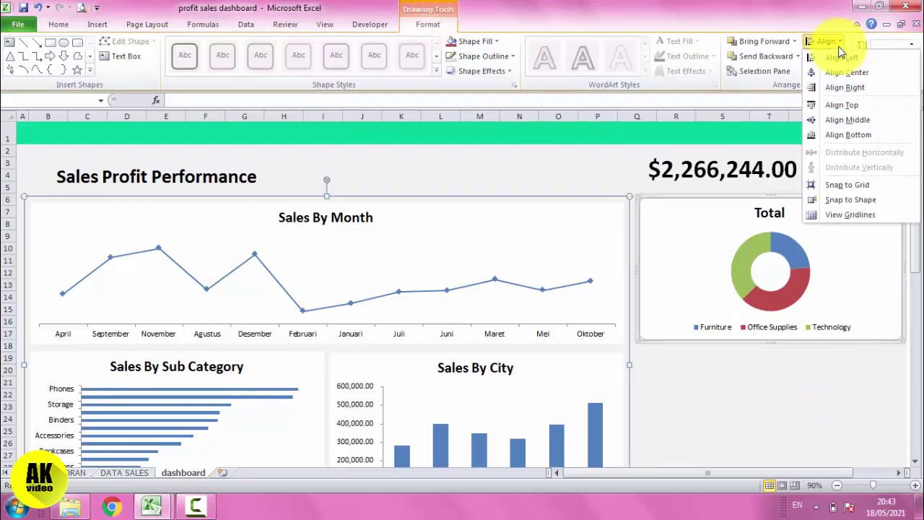
click(839, 105)
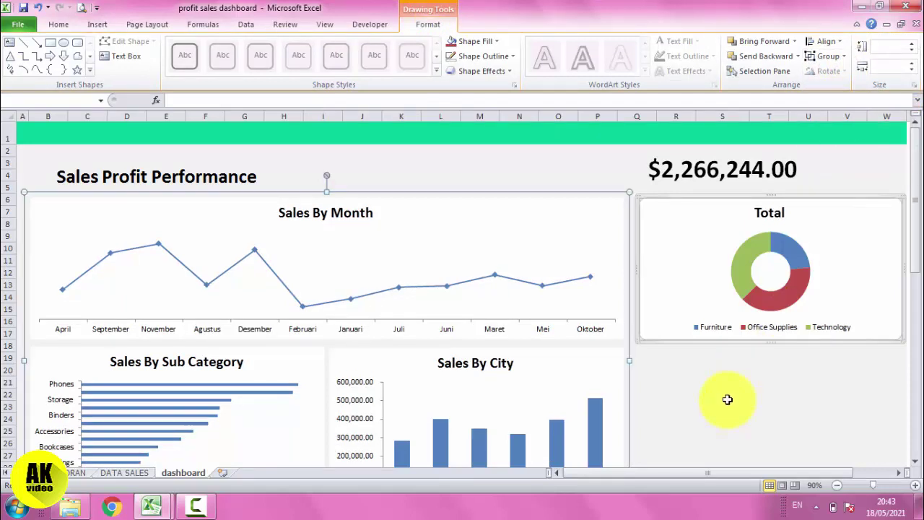
click(727, 399)
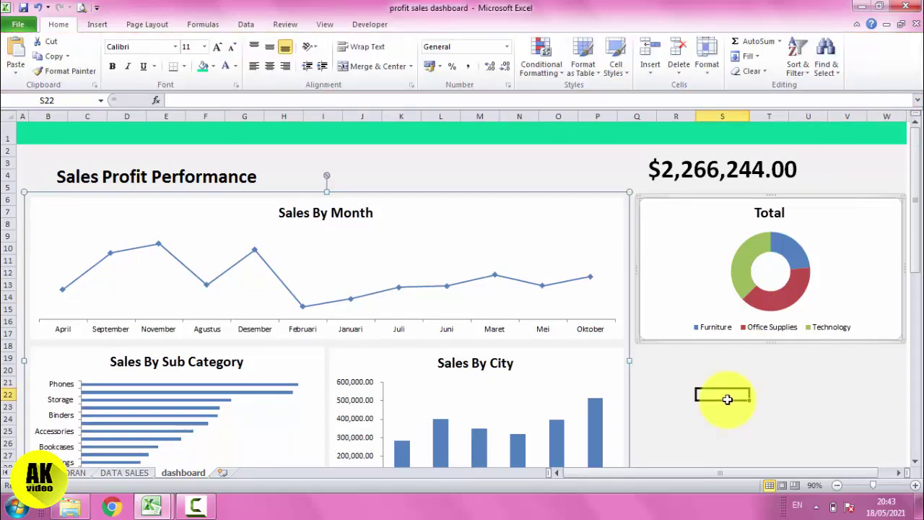
Step: Remove the Total chart's border outline
click(695, 286)
click(505, 24)
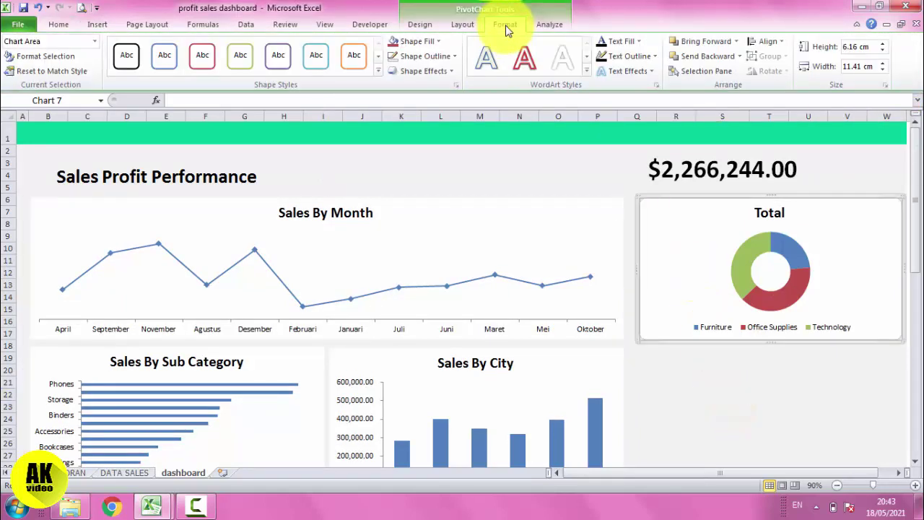
click(454, 56)
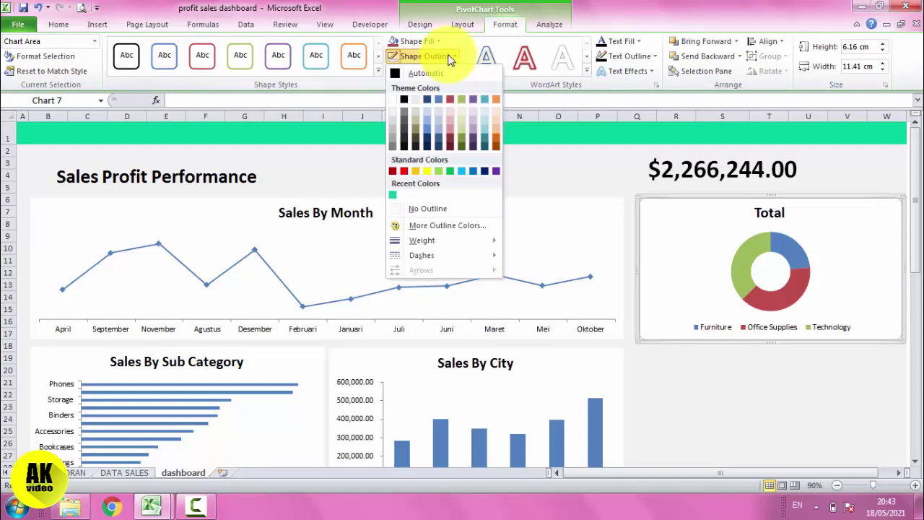
click(432, 208)
click(793, 375)
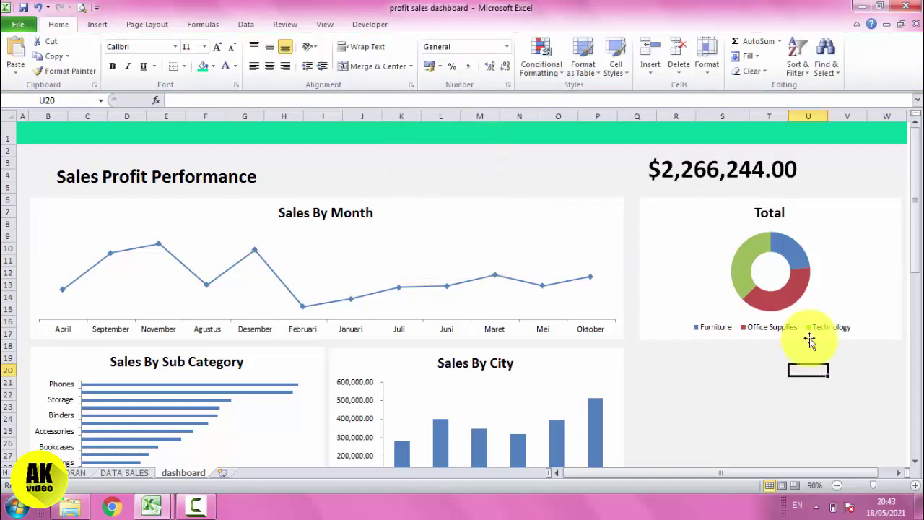
double_click(867, 261)
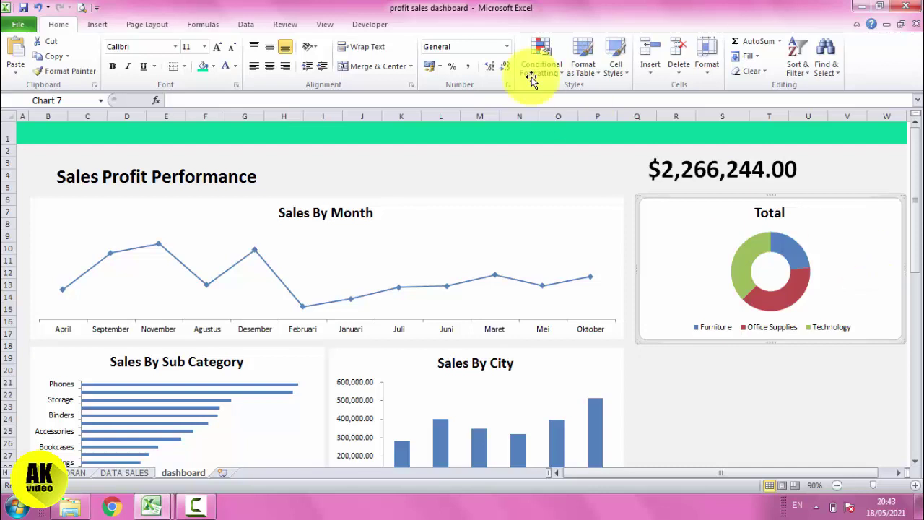
Step: Show the doughnut chart's legend at the right
click(608, 67)
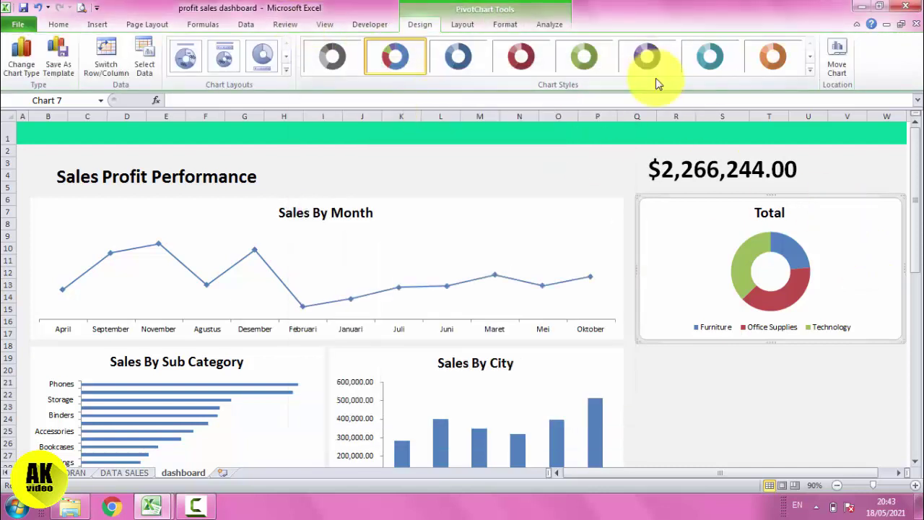
click(462, 26)
click(276, 77)
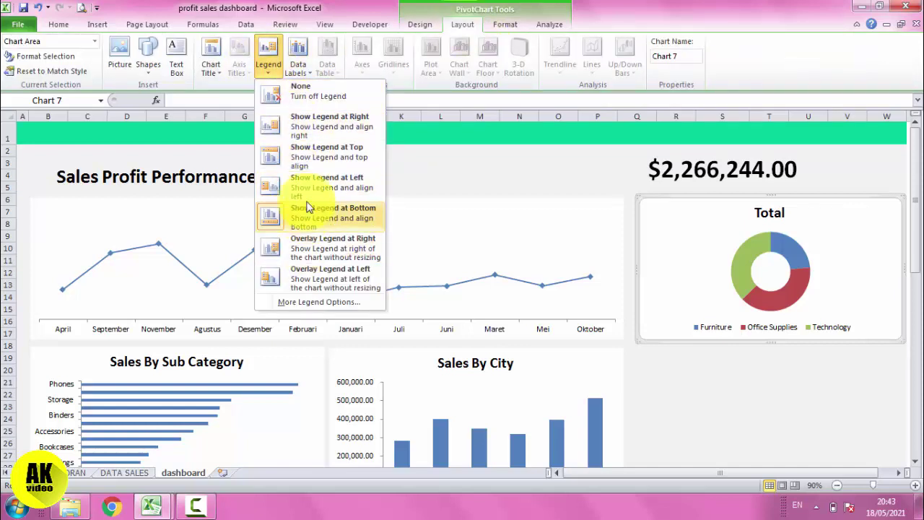
click(312, 122)
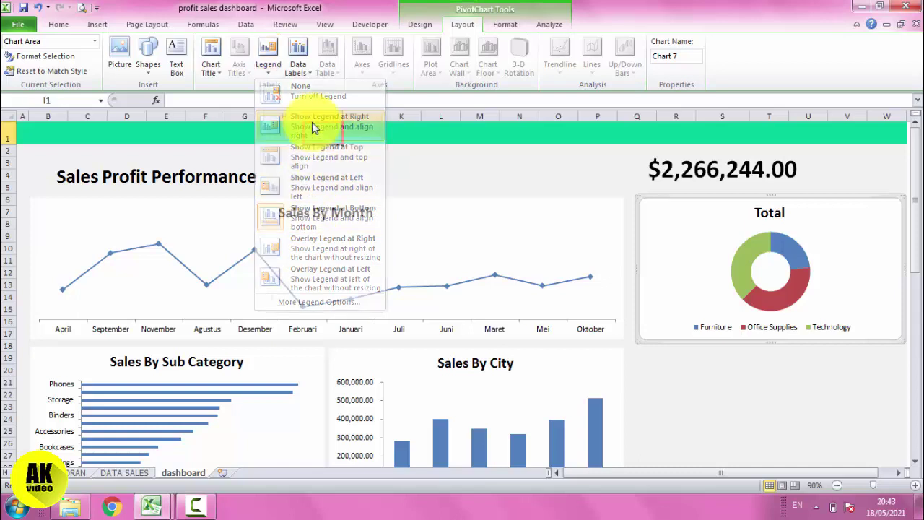
click(312, 122)
click(723, 394)
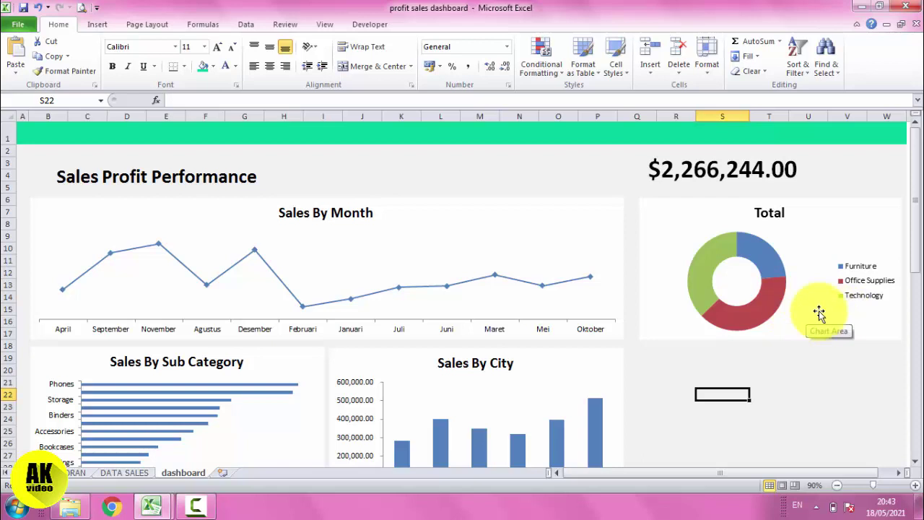
Step: Enlarge the doughnut's plot area by dragging its corner handle outward
click(783, 296)
click(771, 254)
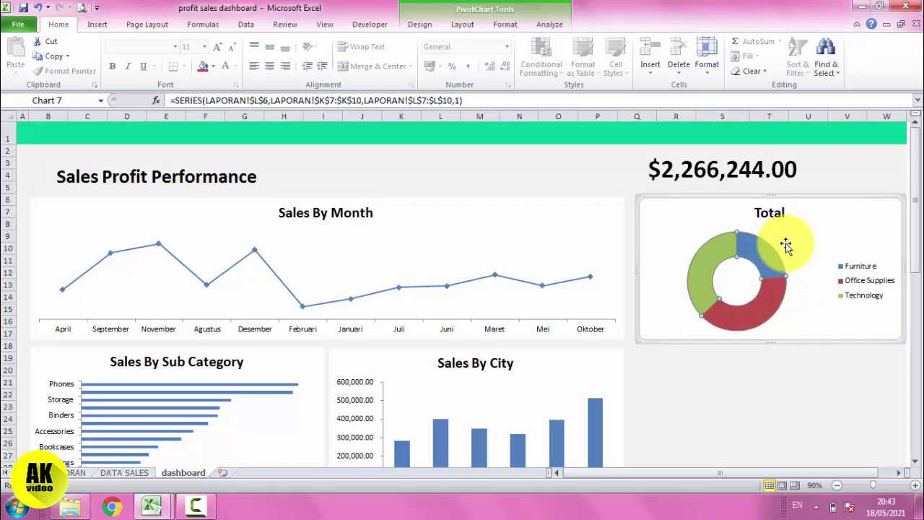
click(690, 244)
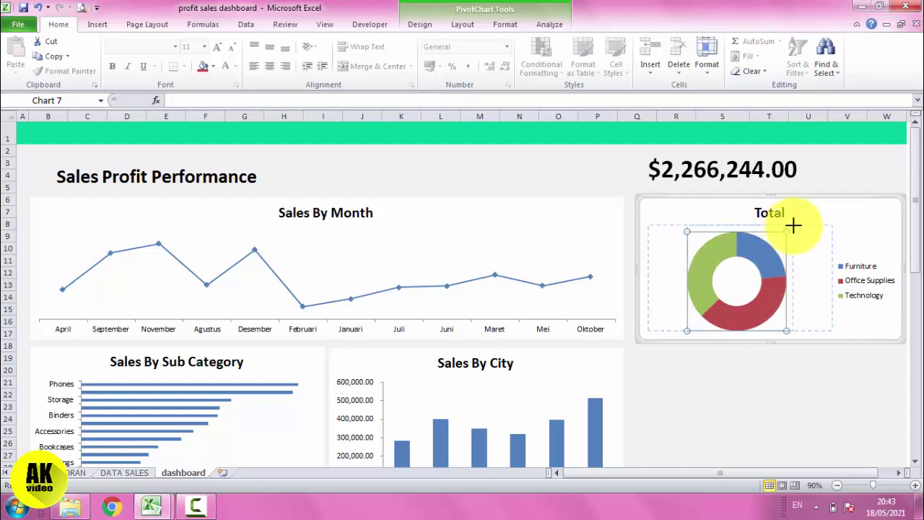
drag(802, 218, 802, 218)
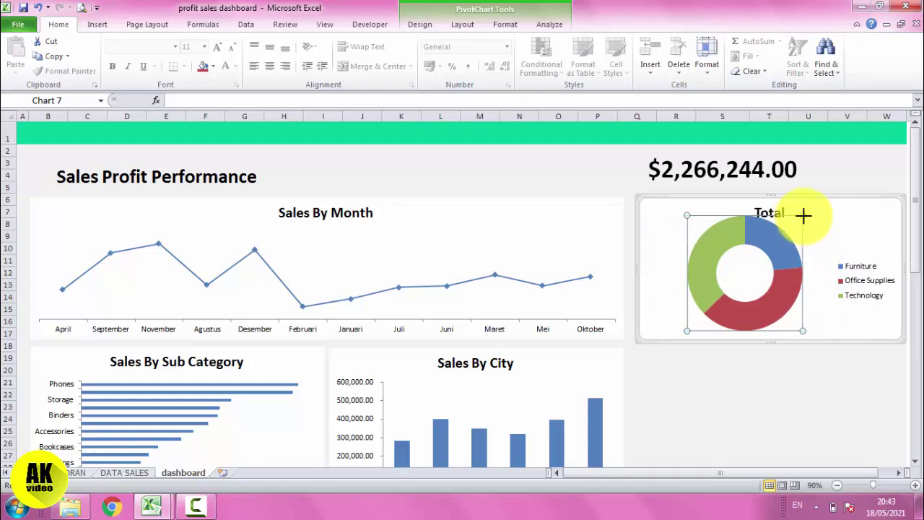
drag(807, 212, 858, 206)
Step: Position the Total title at the doughnut chart's top-right, above the legend
click(781, 208)
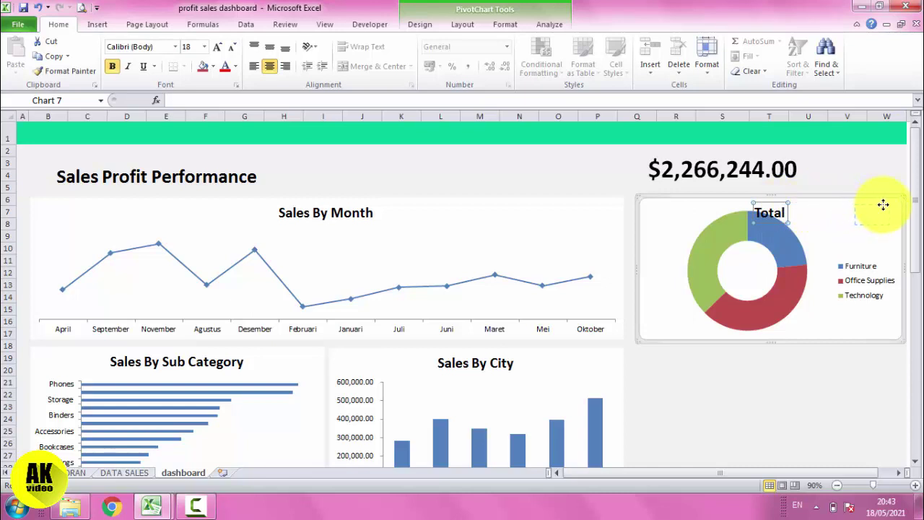
click(873, 183)
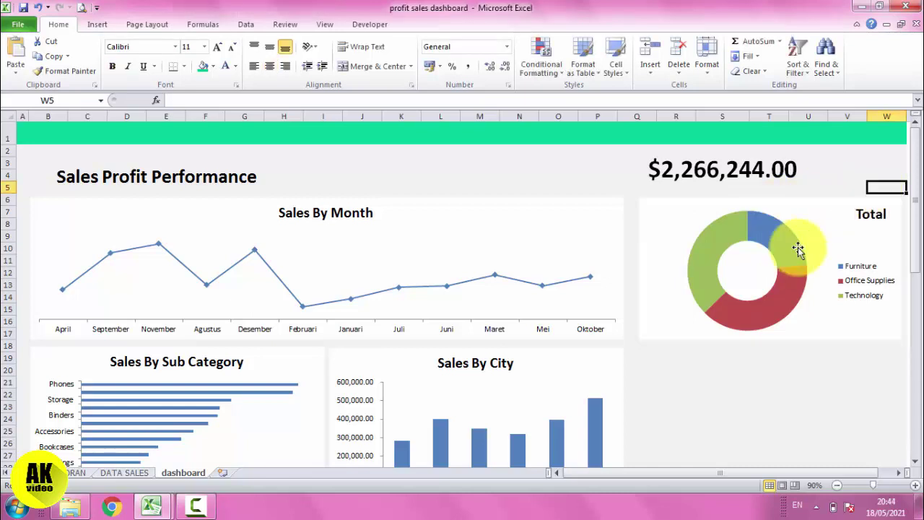
click(780, 252)
click(787, 250)
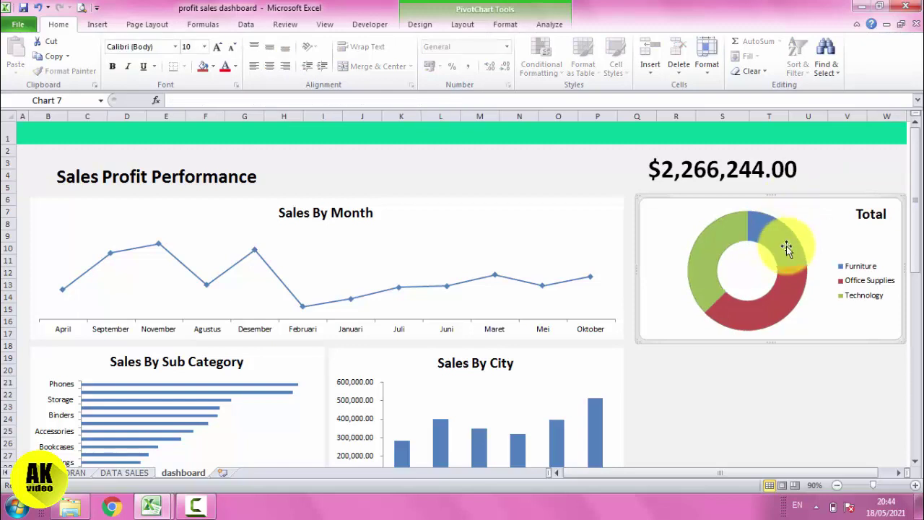
click(792, 223)
click(812, 317)
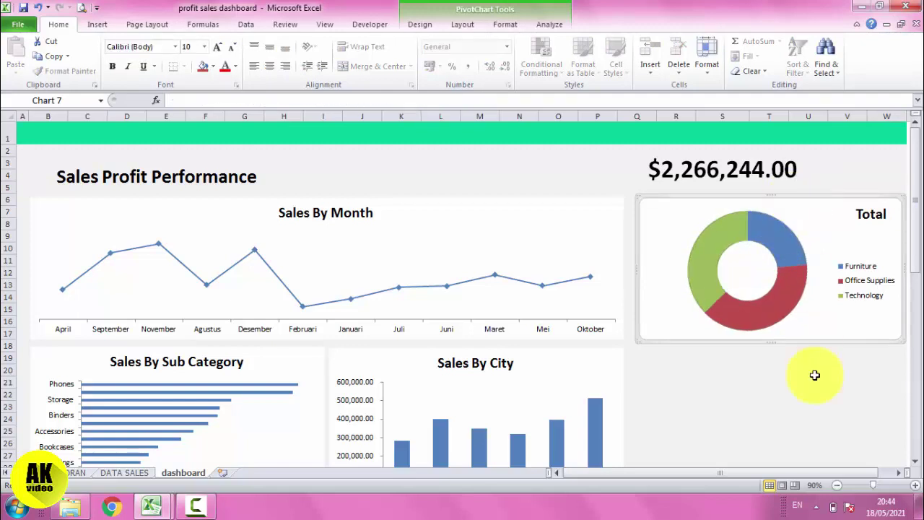
click(808, 408)
click(763, 305)
click(763, 306)
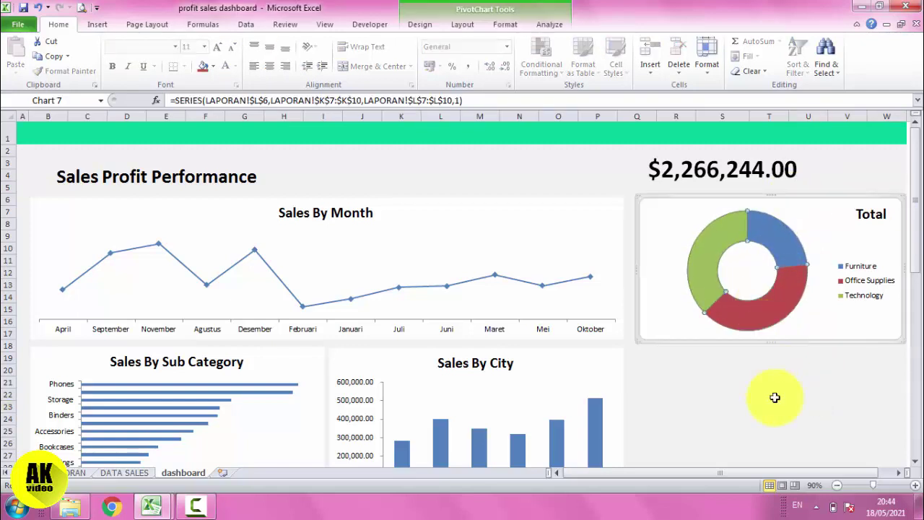
click(771, 396)
click(742, 320)
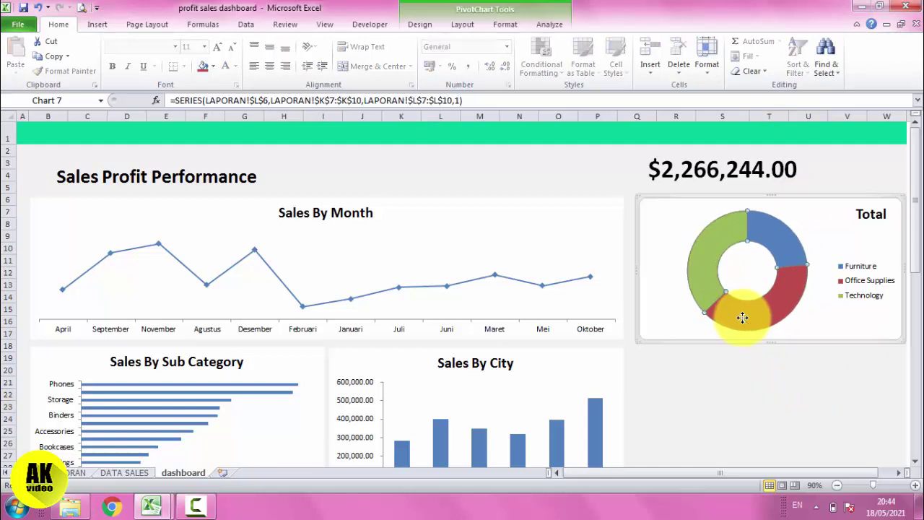
Step: Open the doughnut series formatting and look through its line colour, shadow and properties options
click(760, 396)
click(706, 269)
right_click(705, 269)
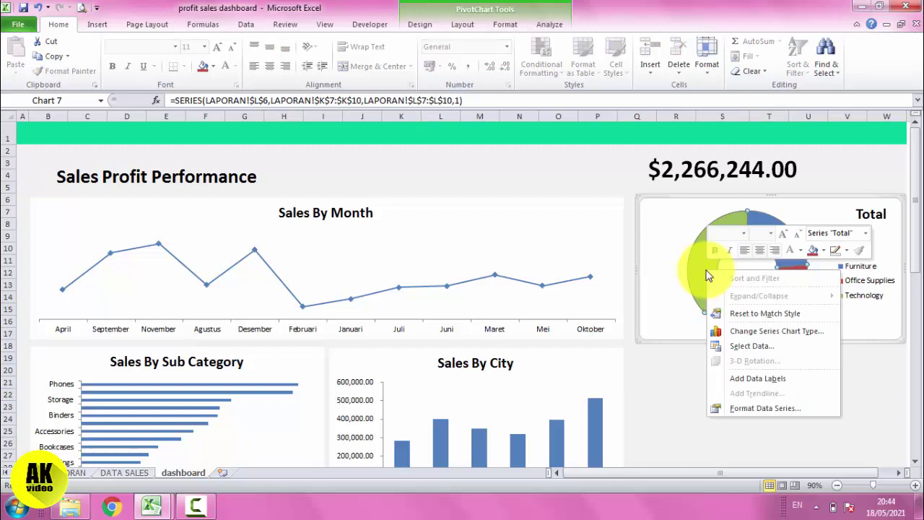
click(762, 411)
click(763, 409)
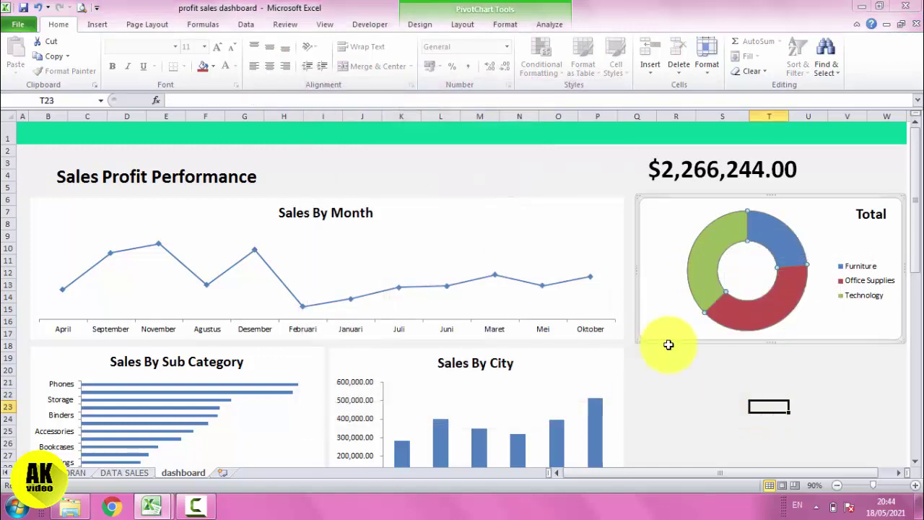
click(323, 137)
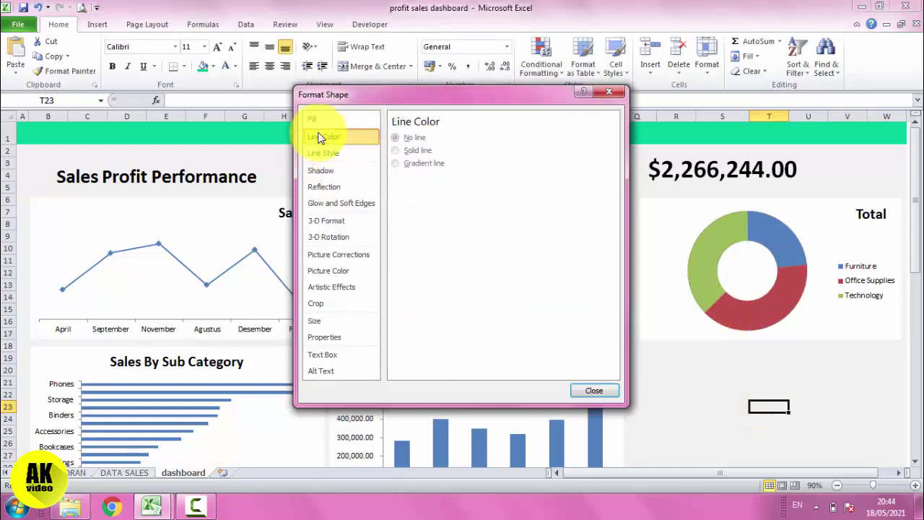
click(333, 168)
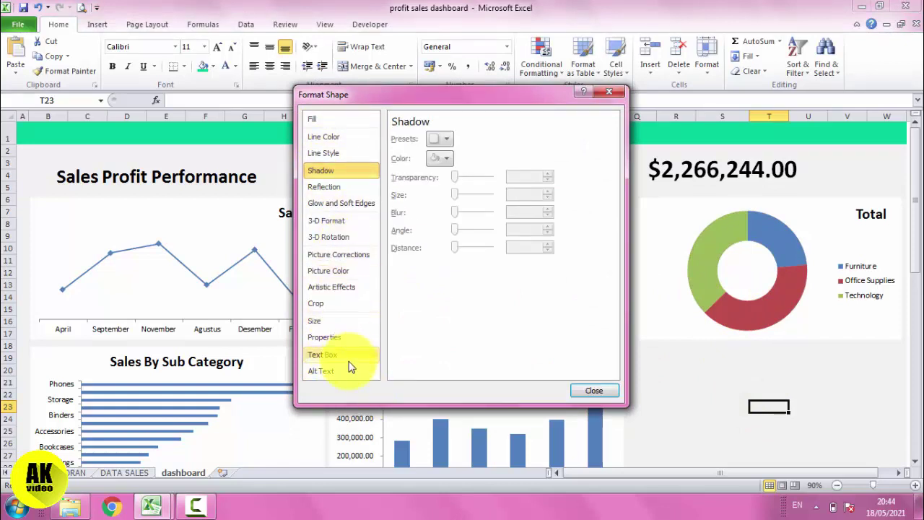
click(341, 341)
click(813, 386)
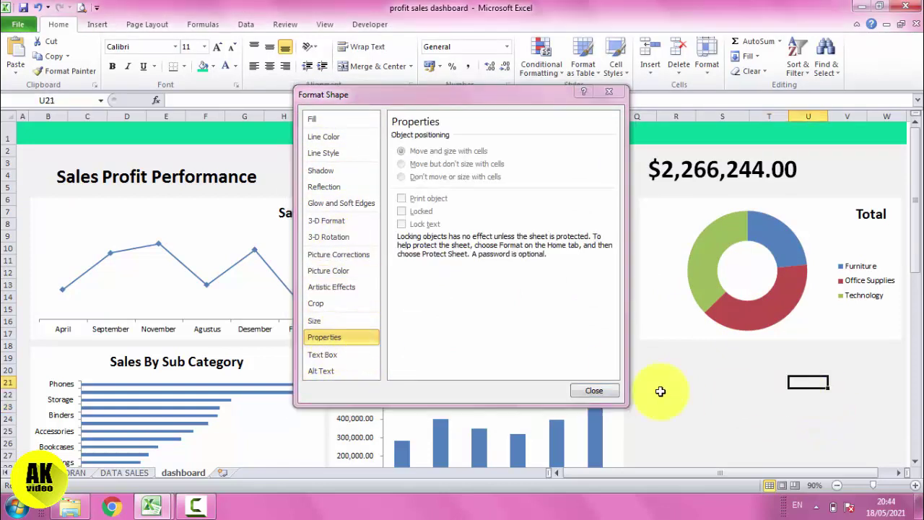
click(611, 396)
Step: Enlarge the Total doughnut's hole size to 65% in Format Data Series
click(681, 413)
click(710, 245)
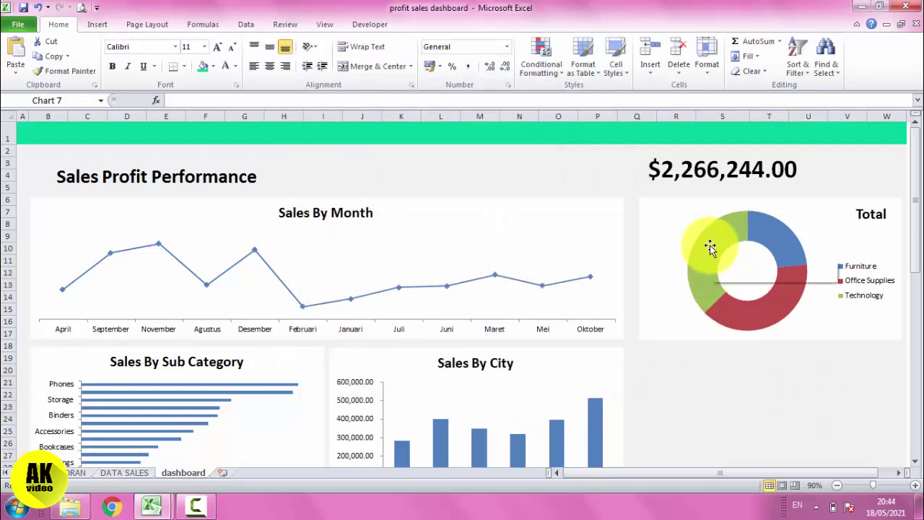
right_click(709, 247)
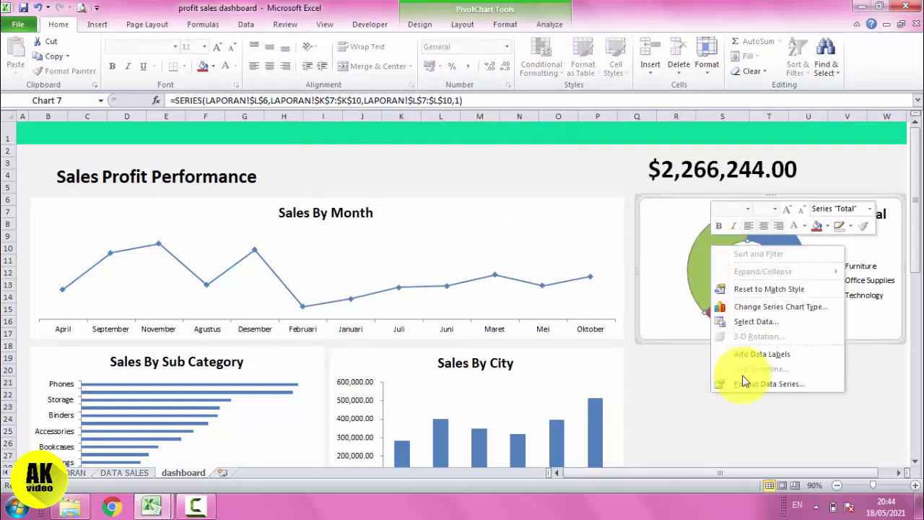
click(746, 389)
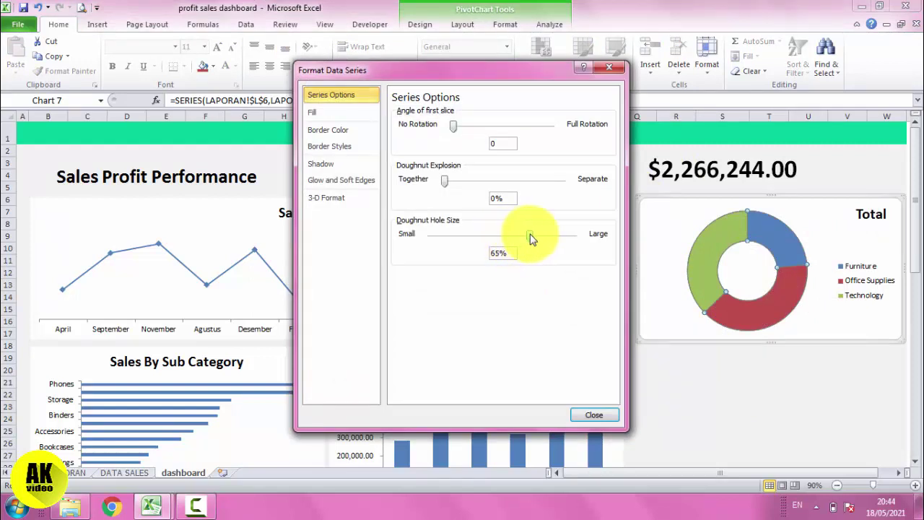
drag(532, 239, 530, 236)
click(581, 411)
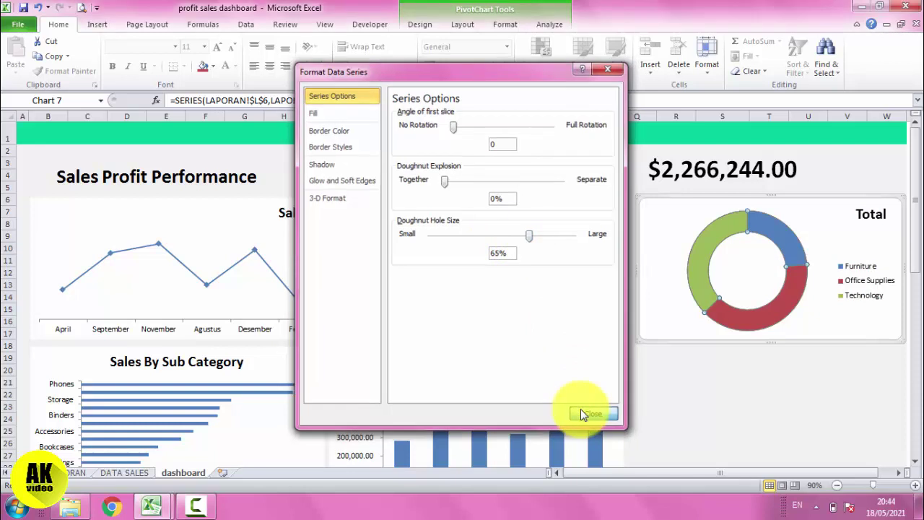
click(761, 405)
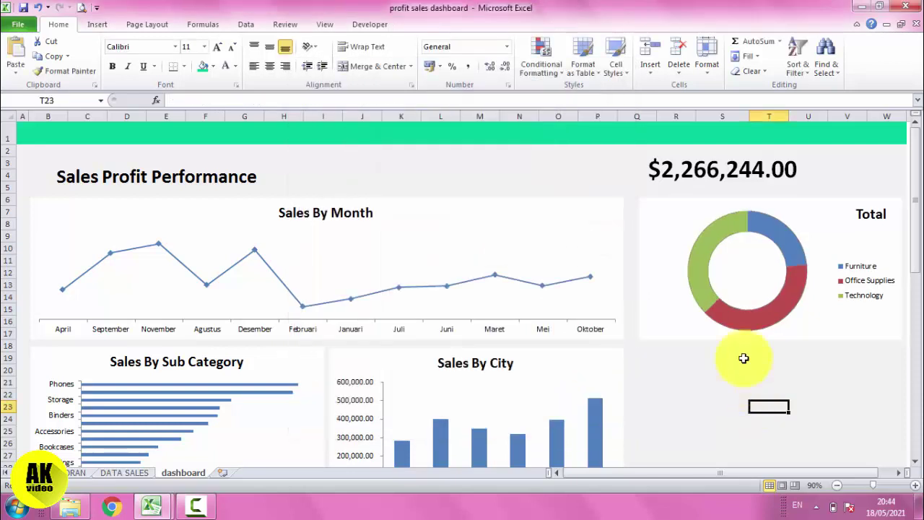
Step: Move the doughnut chart slightly to the left
click(681, 320)
double_click(657, 209)
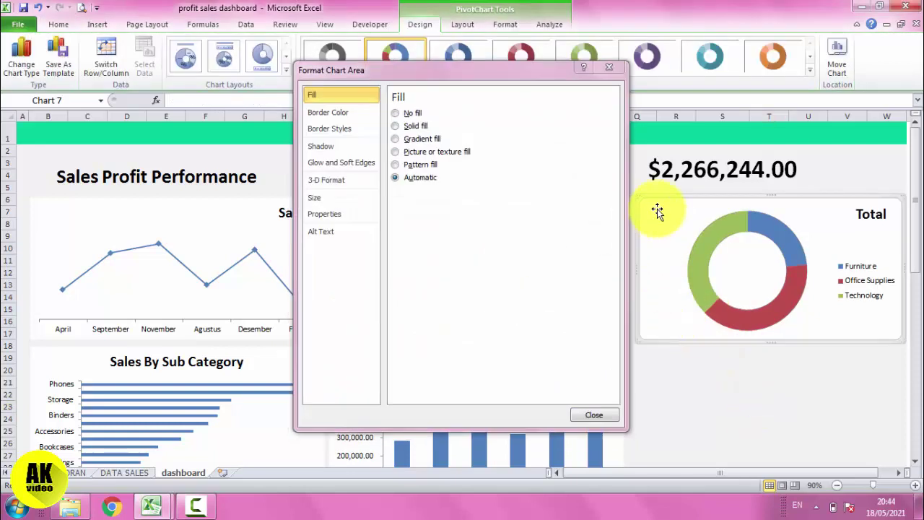
click(608, 68)
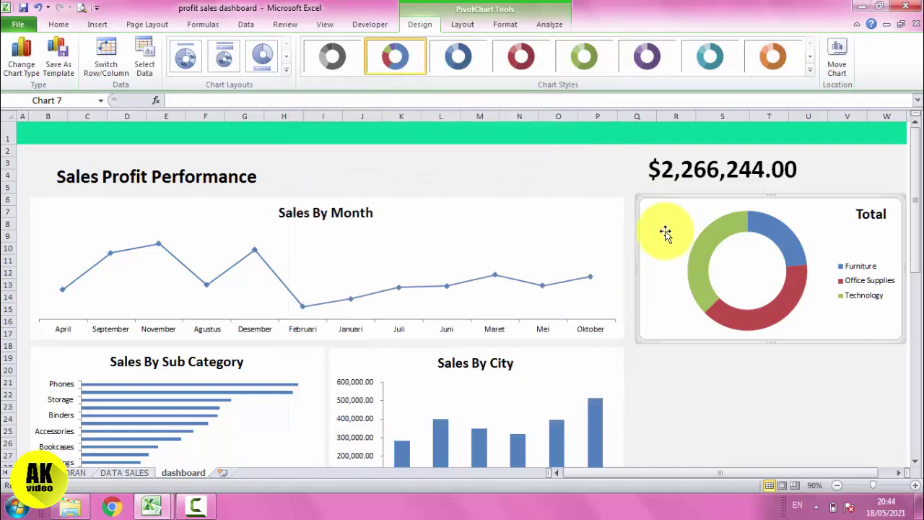
drag(665, 232, 661, 229)
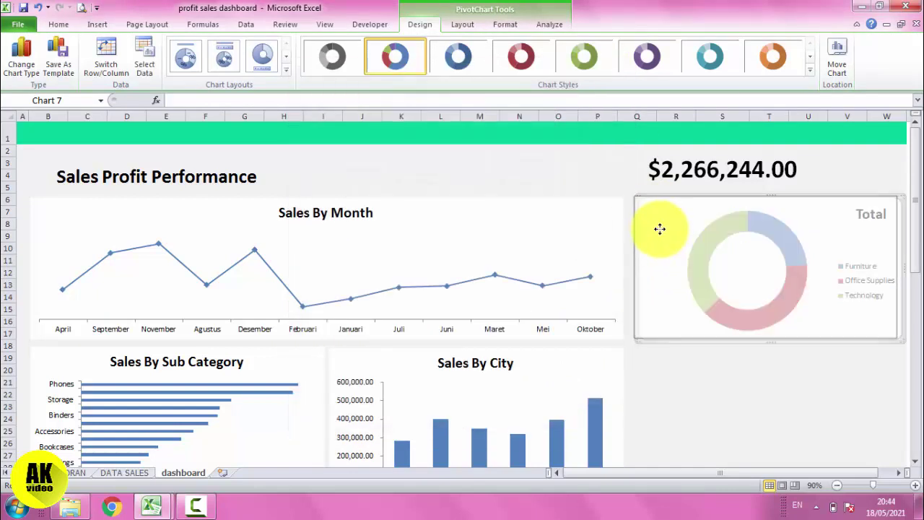
drag(660, 229, 659, 229)
click(702, 381)
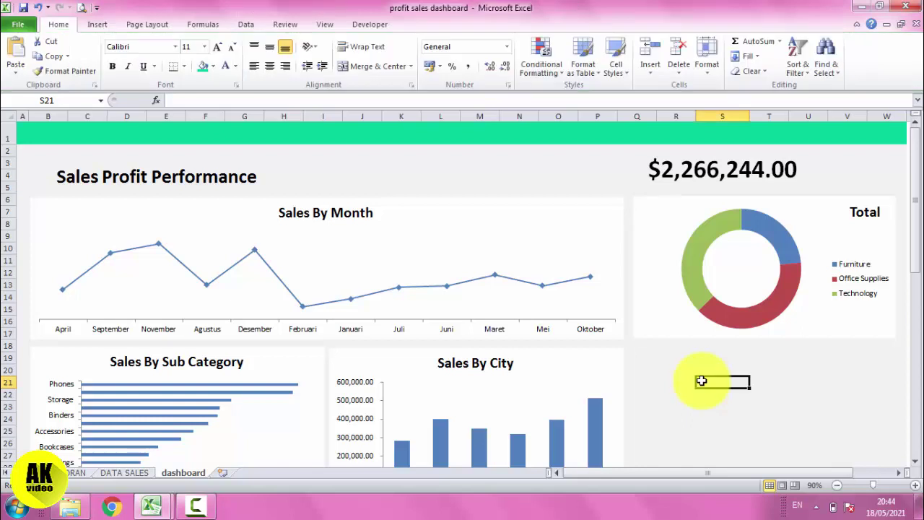
click(664, 275)
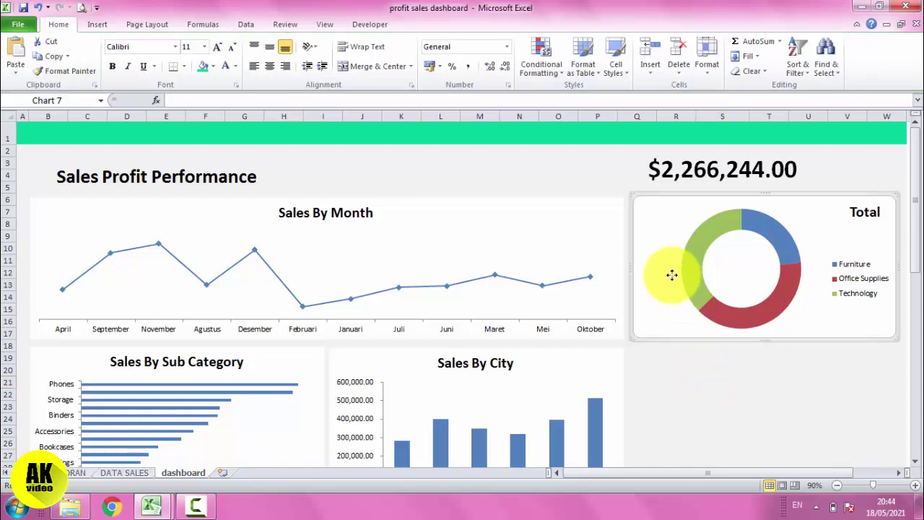
Step: Align the charts on the background panel, group them into one object, and save
click(616, 332)
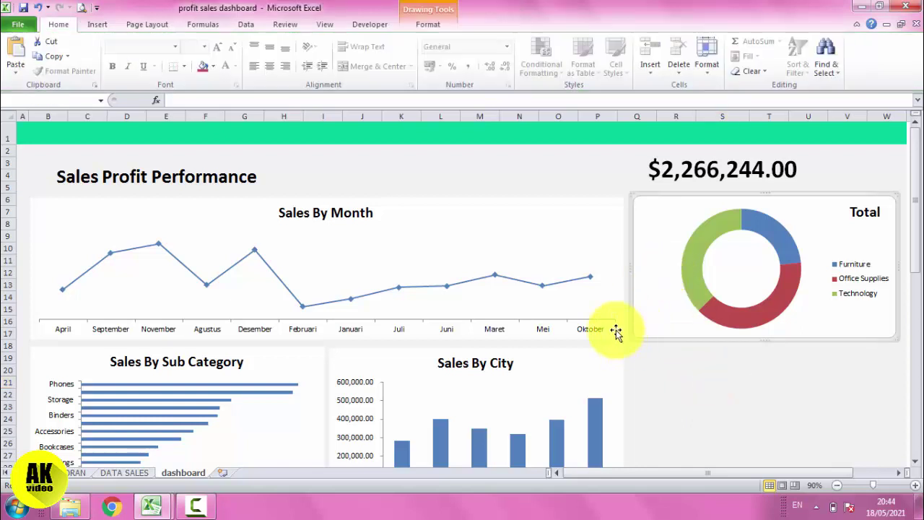
click(427, 25)
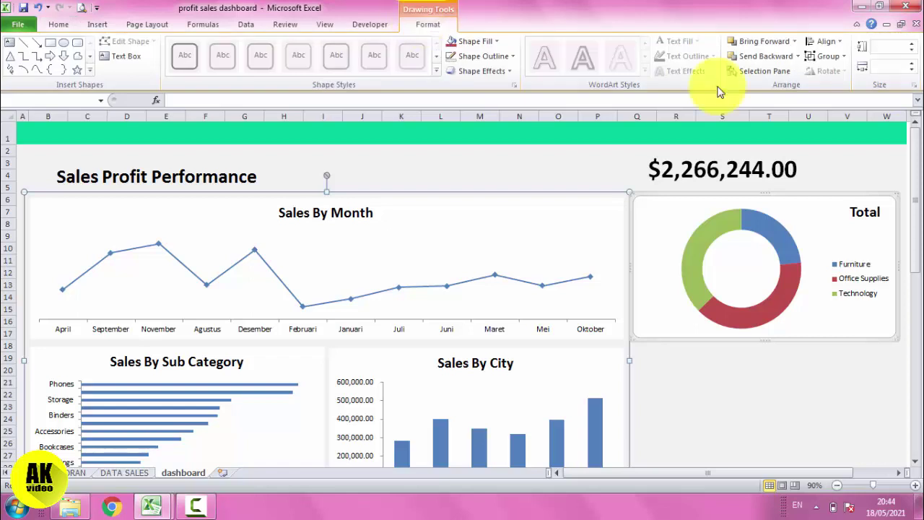
click(827, 43)
click(837, 135)
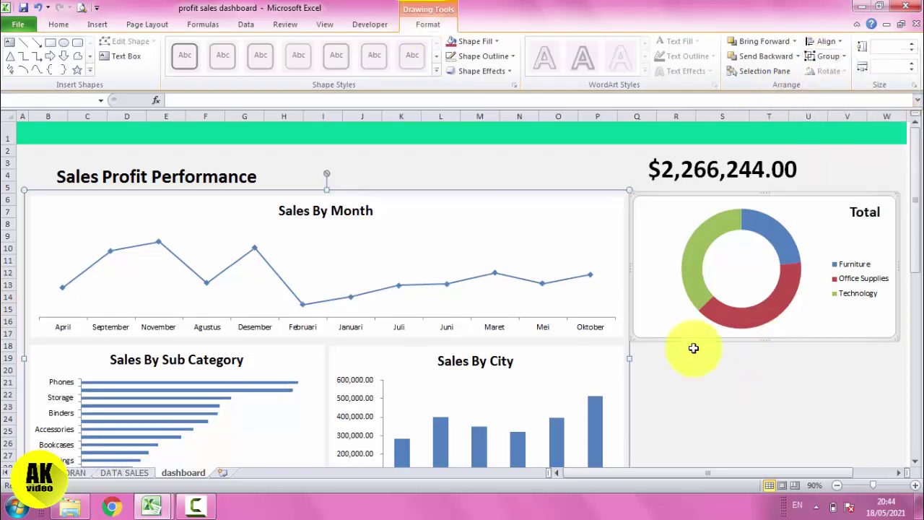
click(833, 56)
click(827, 83)
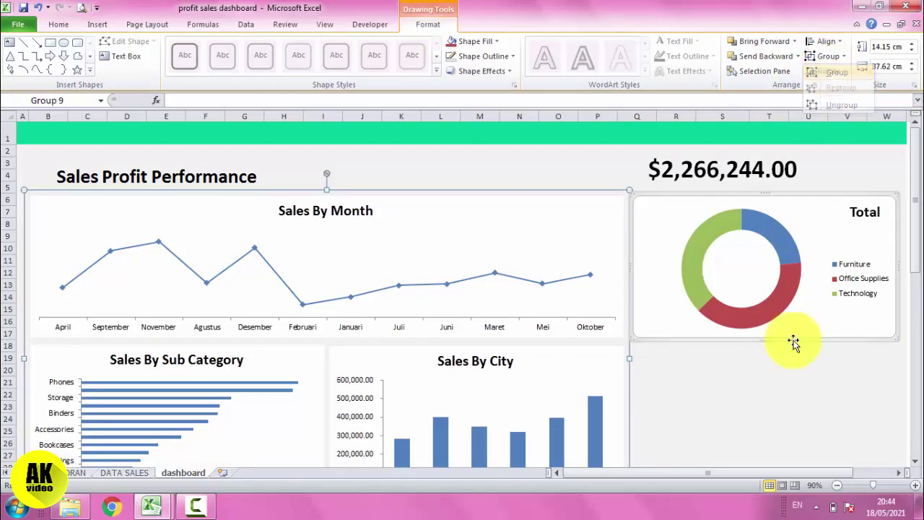
click(755, 417)
key(Home)
key(ctrl+s)
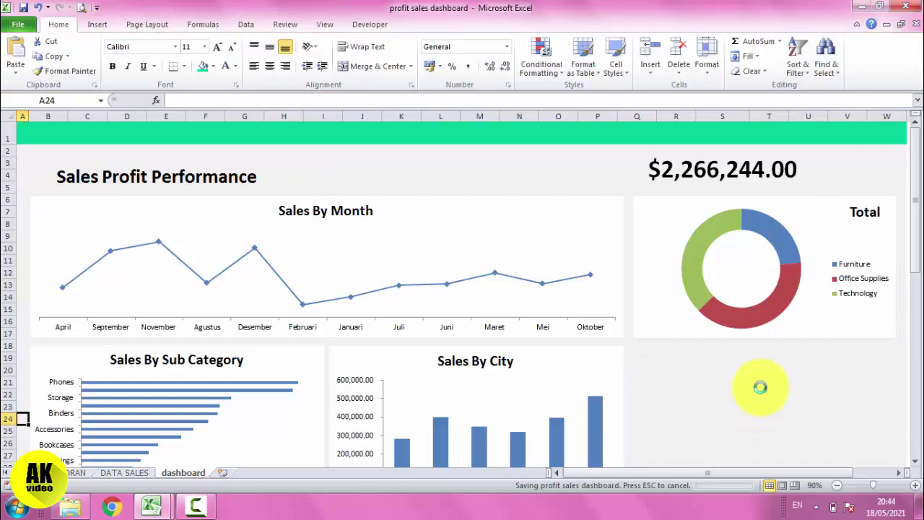
Step: Select the doughnut's Total title and start a formula for it
double_click(867, 213)
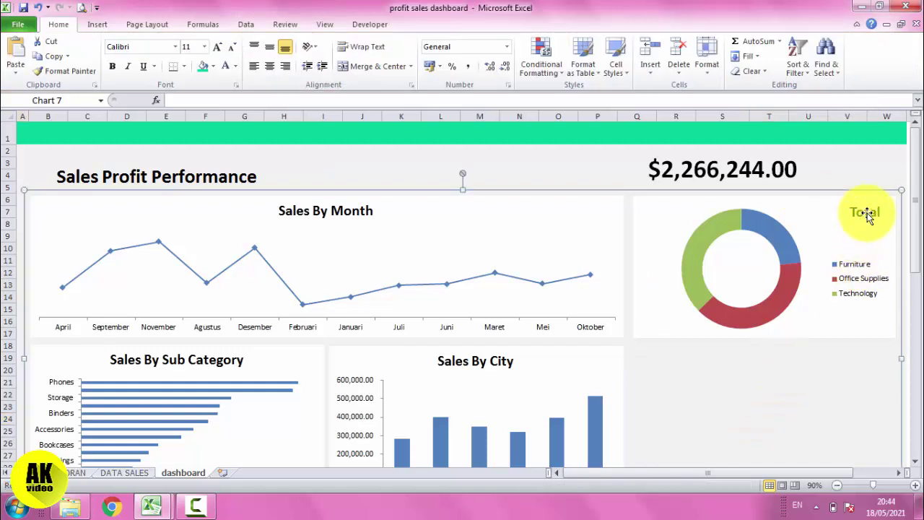
click(610, 67)
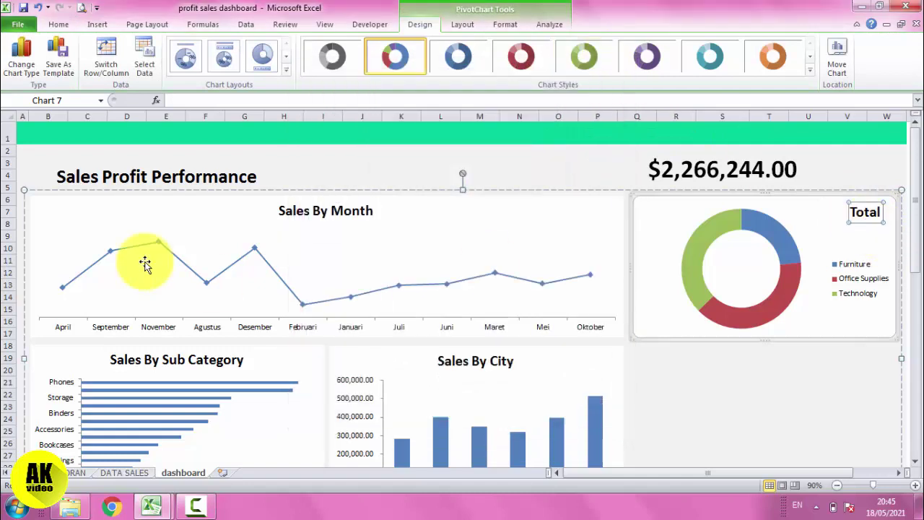
click(189, 98)
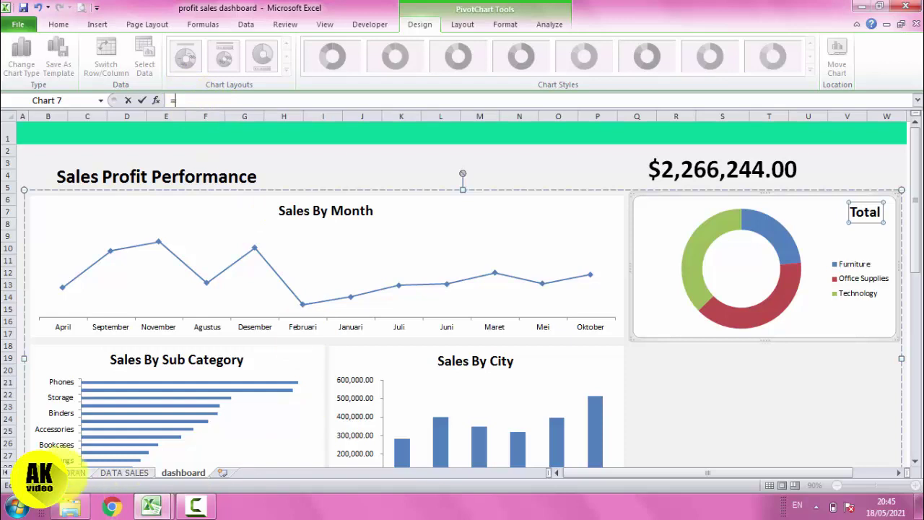
Step: Link the doughnut title to LAPORAN!K4 so it reads Profit By Category
click(72, 472)
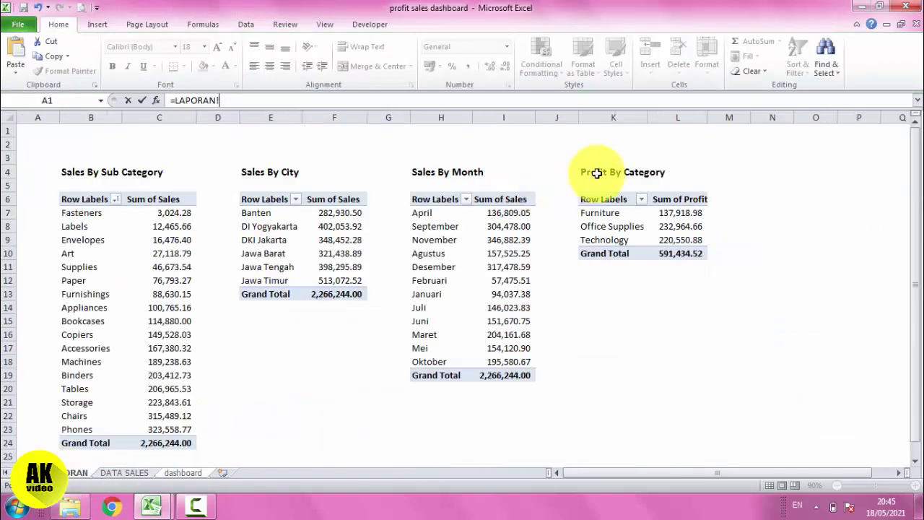
key(Return)
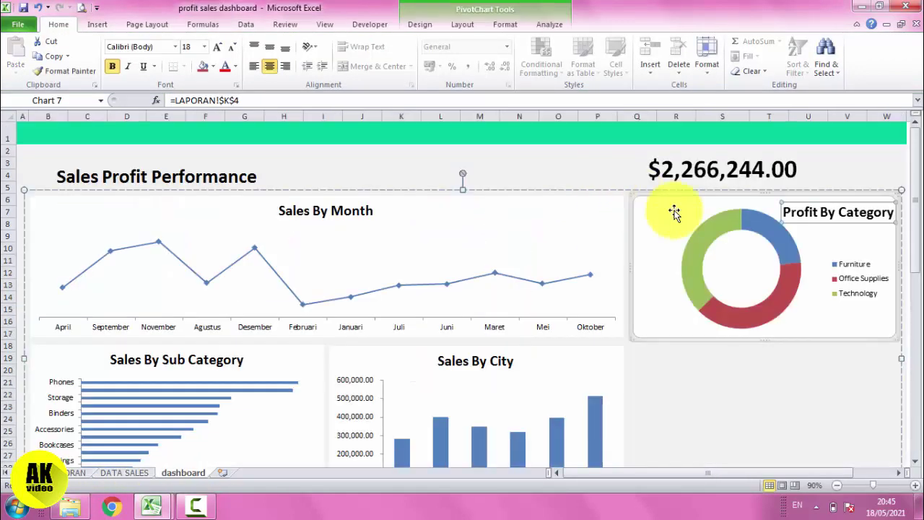
click(760, 382)
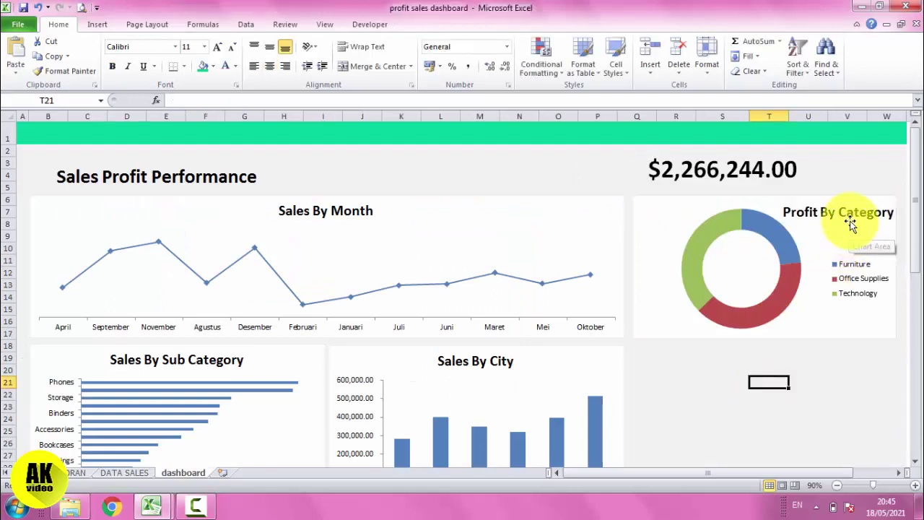
click(852, 216)
click(852, 216)
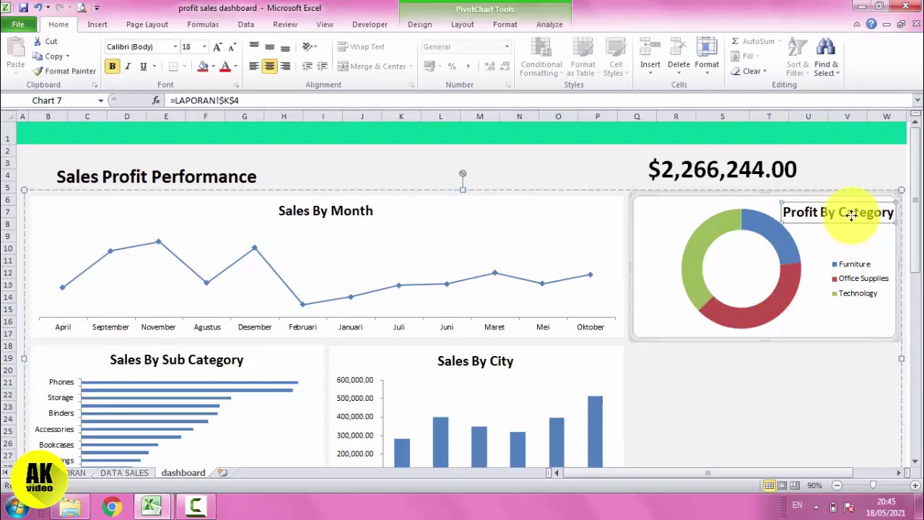
Step: Open the doughnut's chart area and plot area formatting, then undo an accidental chart move
double_click(798, 241)
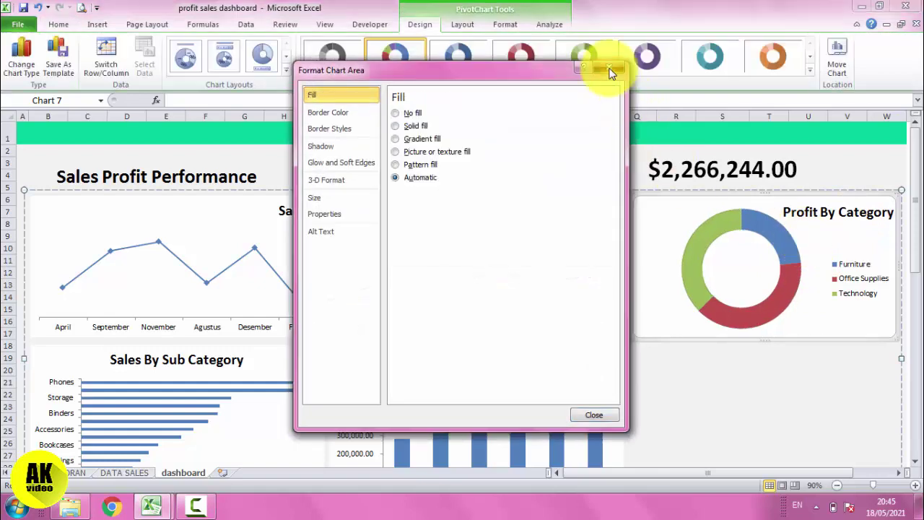
click(609, 67)
double_click(800, 240)
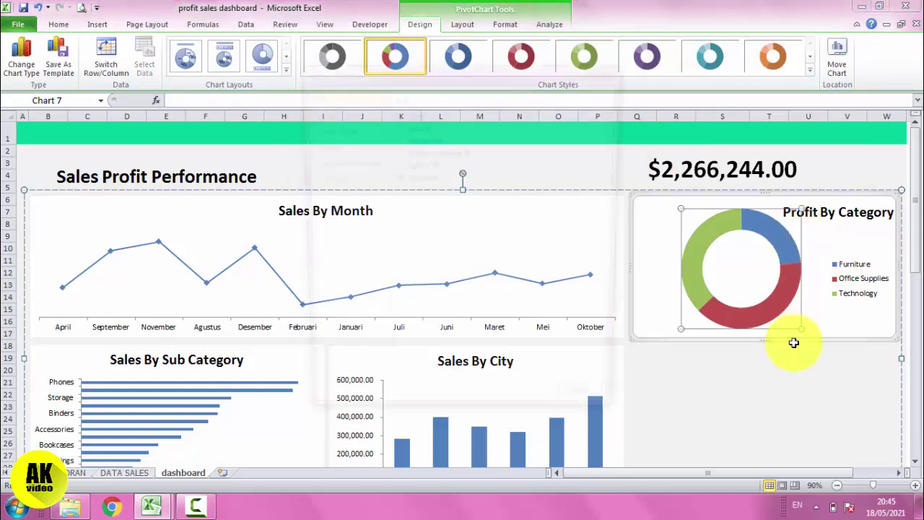
click(608, 417)
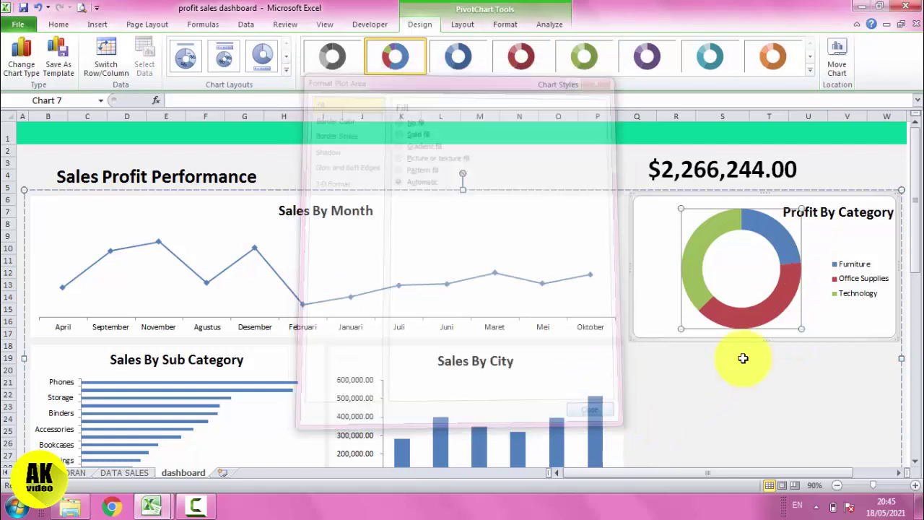
drag(756, 329, 745, 329)
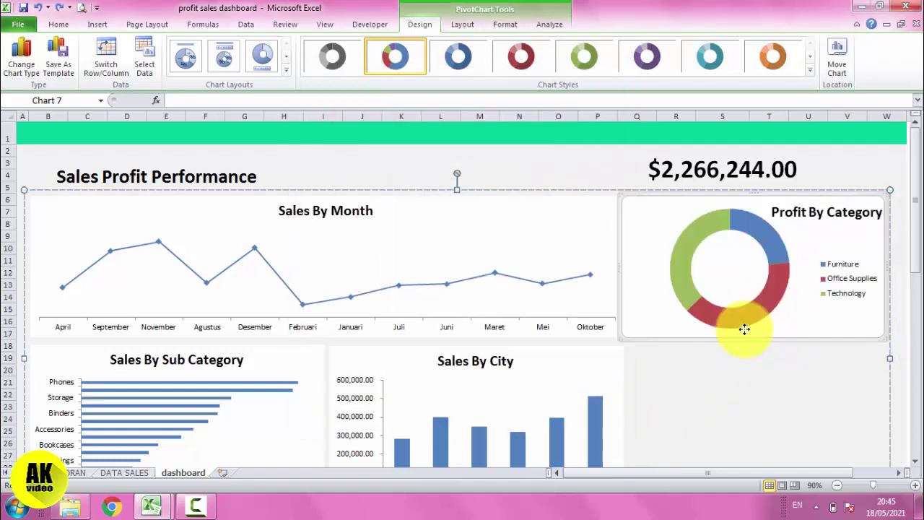
key(ctrl+z)
Step: Select the doughnut's series, Office Supplies slice and plot area in turn
click(776, 310)
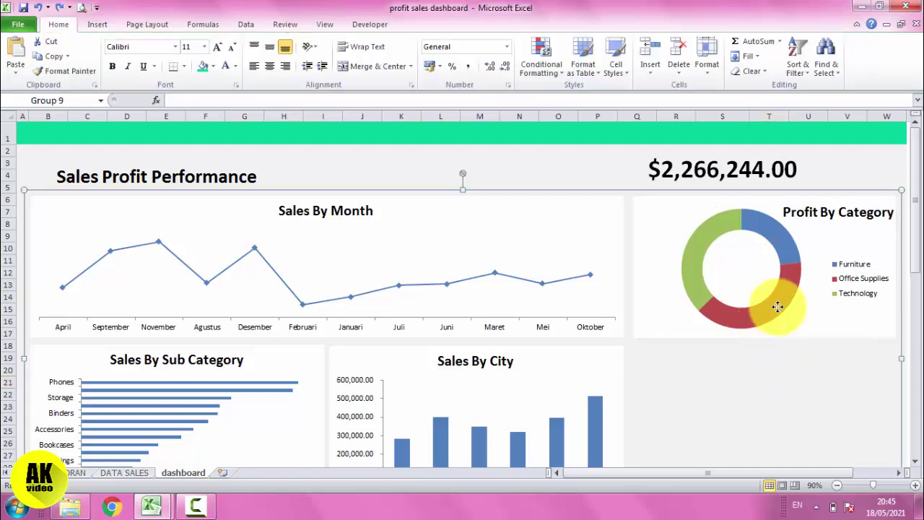
click(779, 310)
click(781, 310)
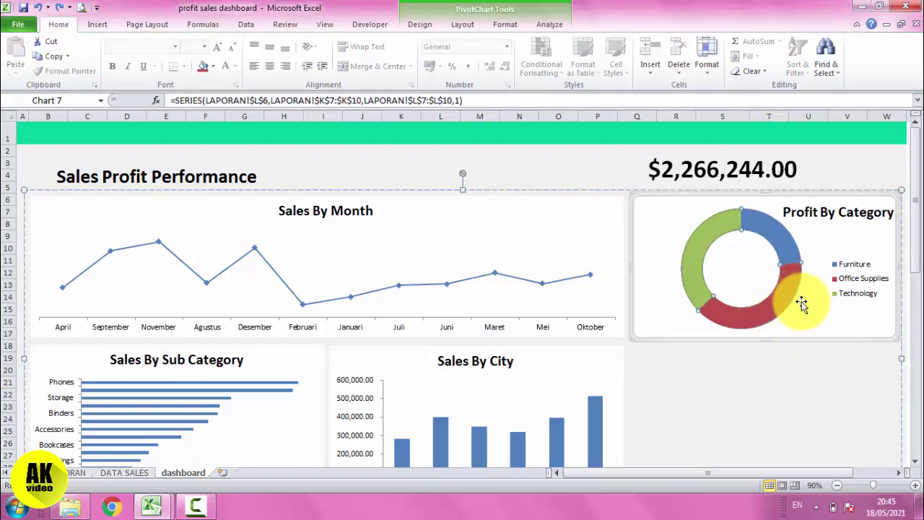
click(797, 303)
click(793, 300)
click(794, 305)
click(800, 307)
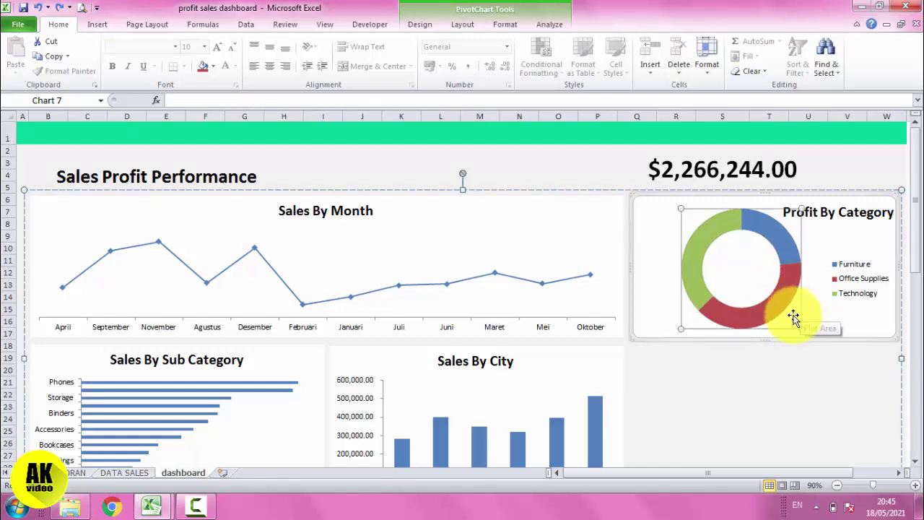
click(771, 315)
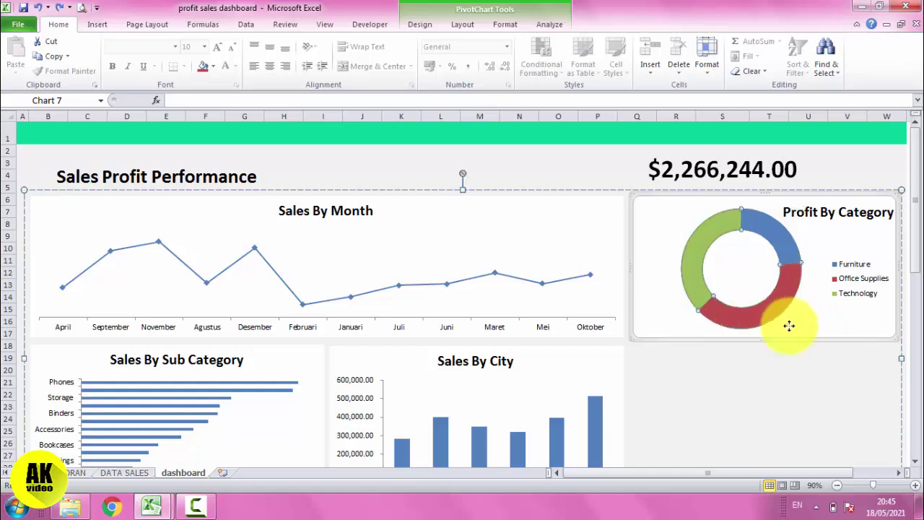
Step: Open the doughnut series and grouped-chart shape formatting, then close them
double_click(801, 313)
click(715, 411)
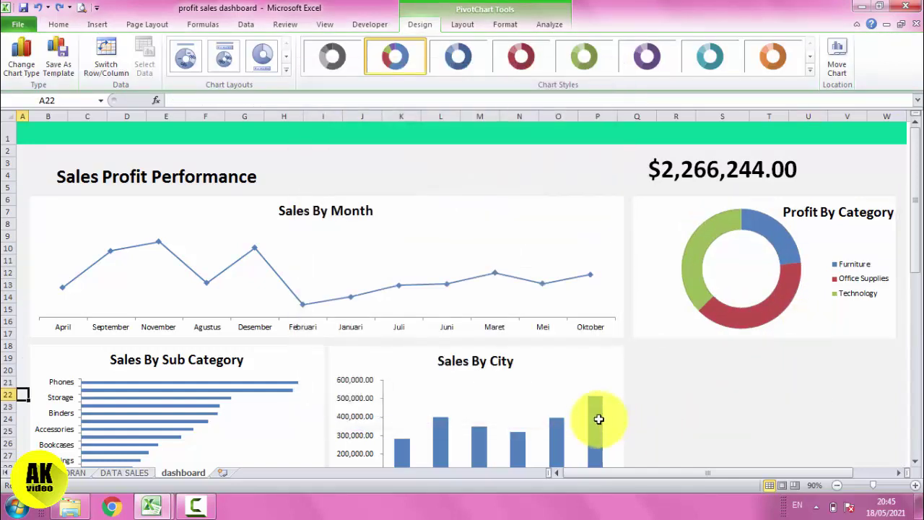
double_click(598, 419)
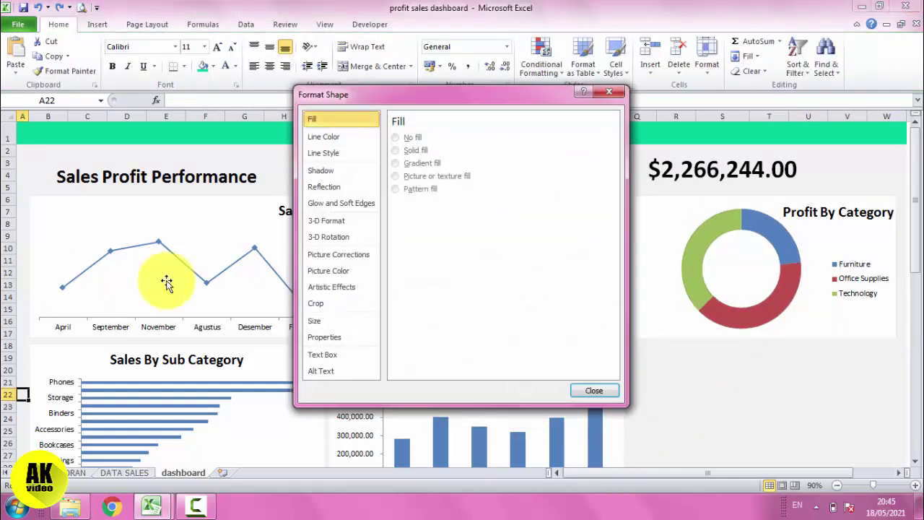
click(594, 390)
click(768, 393)
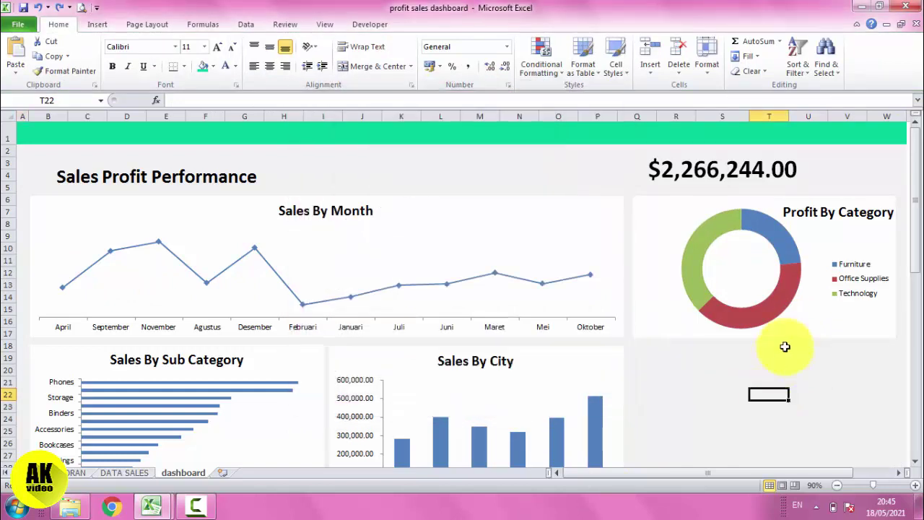
Step: Apply the purple doughnut chart style and shift the Profit By Category chart slightly left
double_click(786, 305)
click(684, 247)
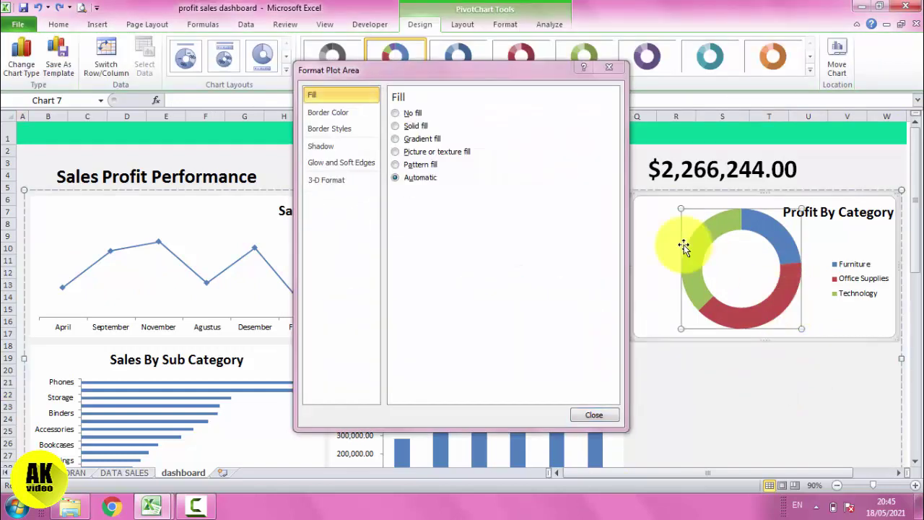
click(611, 67)
click(647, 56)
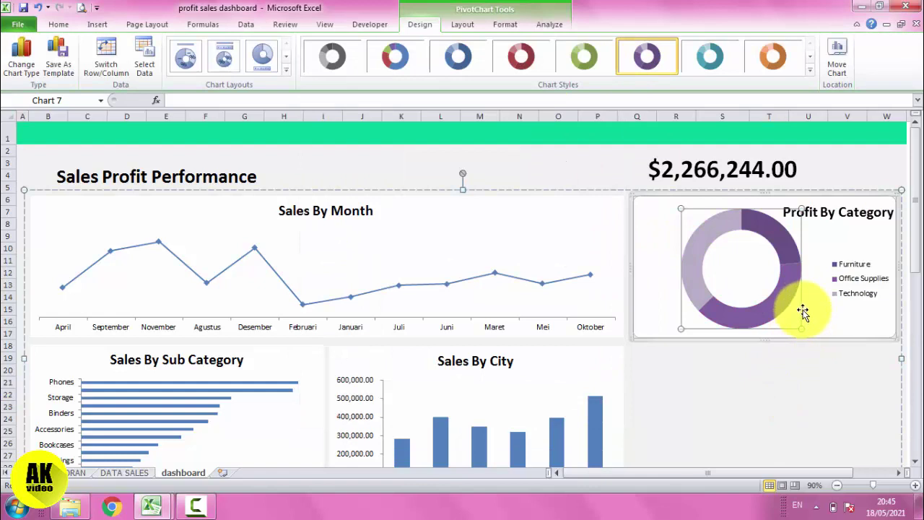
mouse_move(802, 311)
mouse_down()
mouse_move(793, 305)
mouse_move(784, 316)
mouse_up()
click(763, 407)
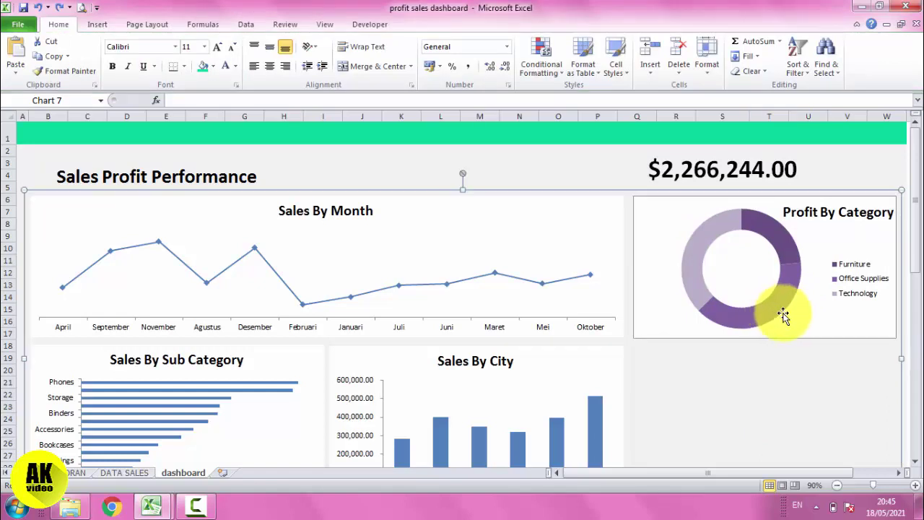
Step: Move the doughnut ring left inside its chart, switch to the green chart style, and save
double_click(784, 316)
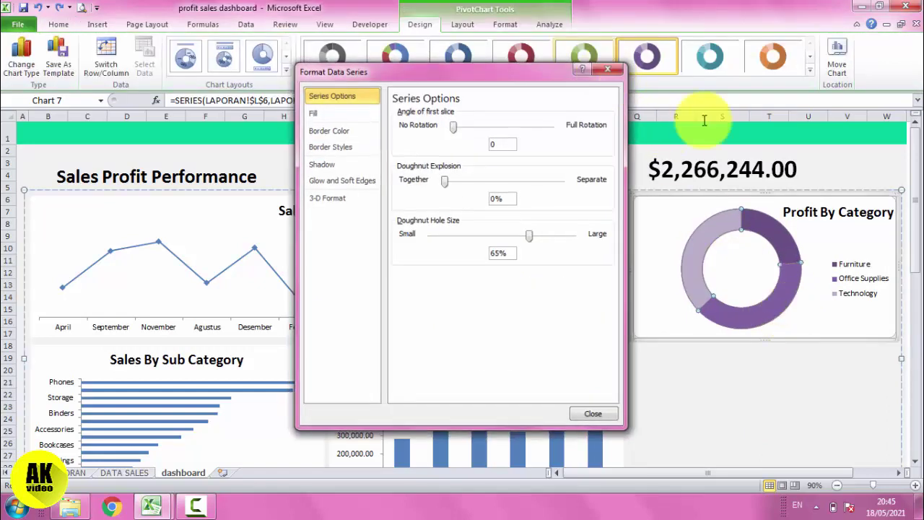
key(Escape)
click(798, 304)
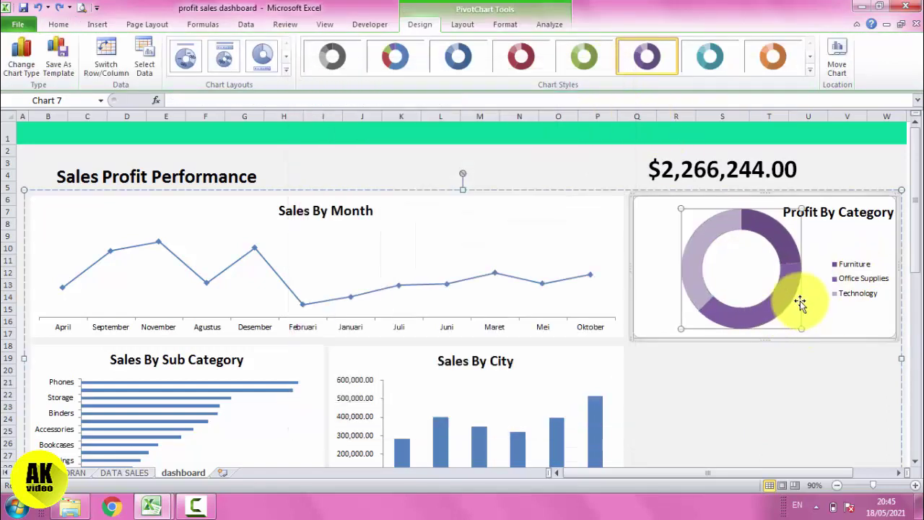
drag(802, 299, 775, 299)
double_click(775, 299)
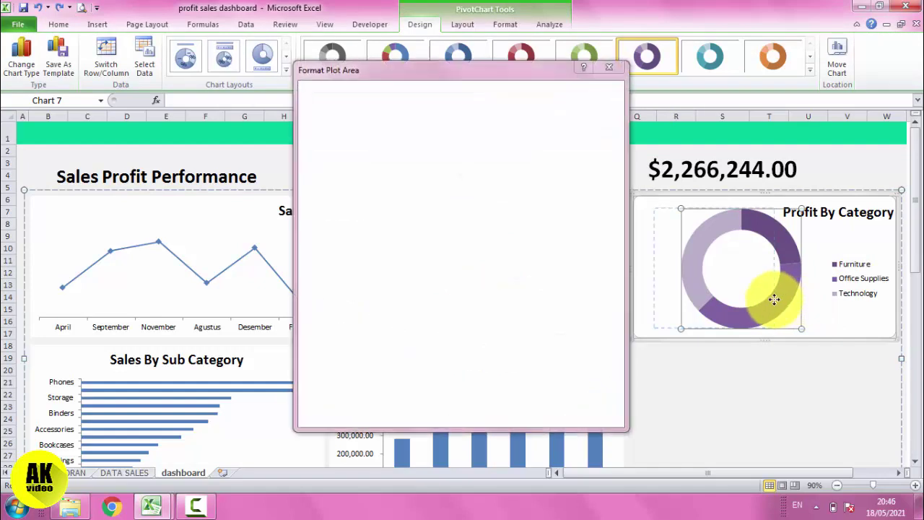
click(602, 70)
click(780, 408)
key(ctrl+s)
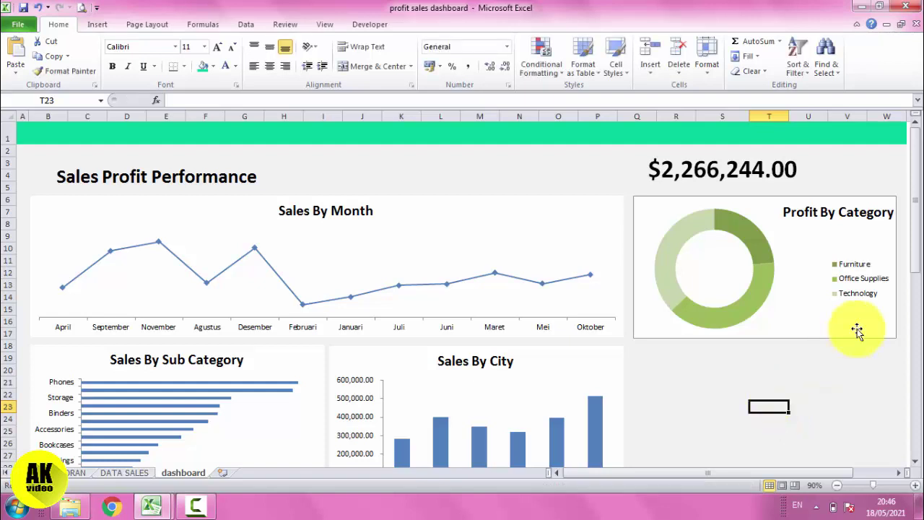
Step: Move the Profit By Category title left to fit inside its chart and save
click(828, 219)
click(833, 222)
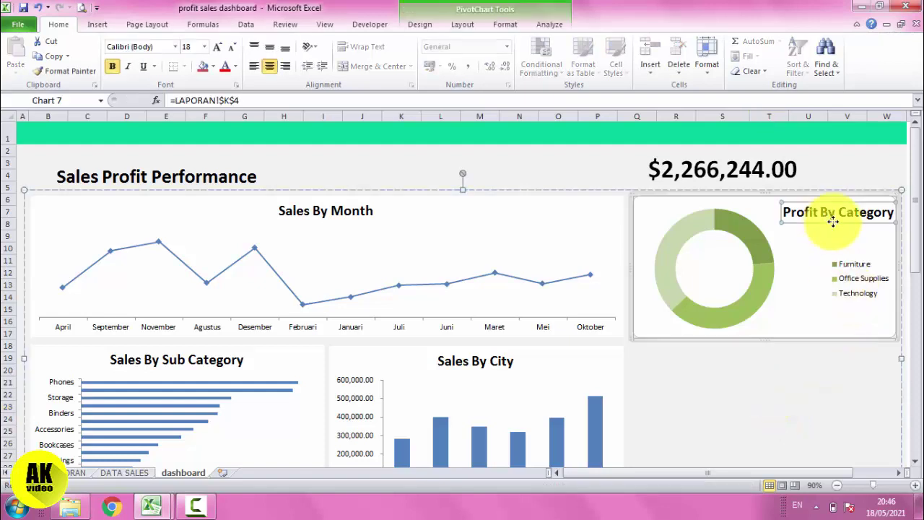
drag(835, 227, 812, 221)
click(810, 392)
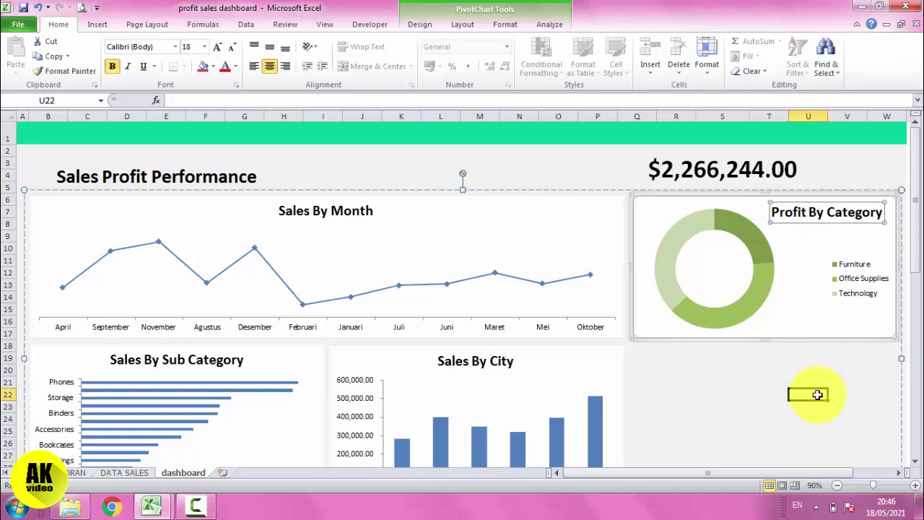
click(793, 313)
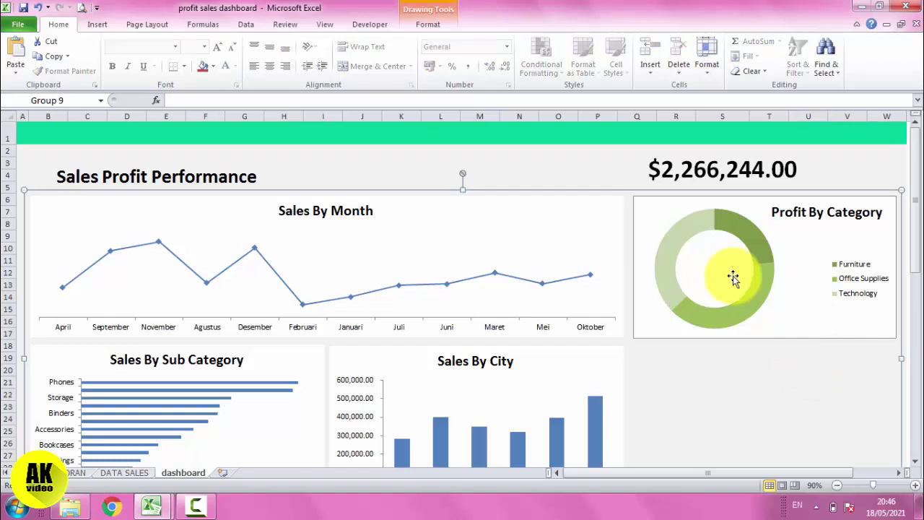
click(790, 198)
click(506, 25)
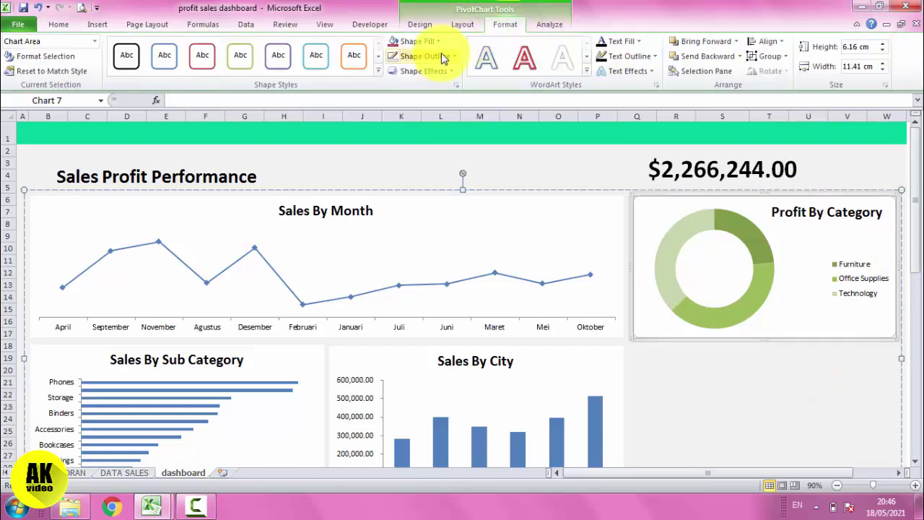
click(836, 421)
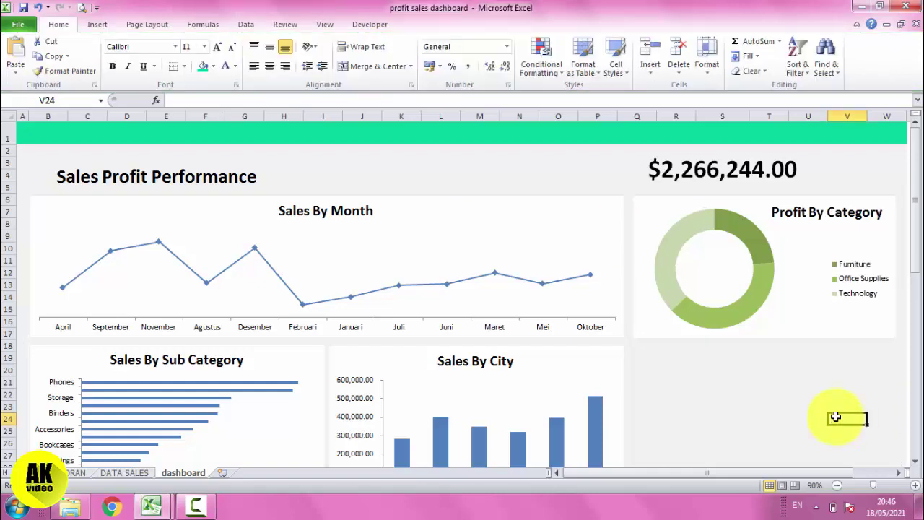
key(ctrl+s)
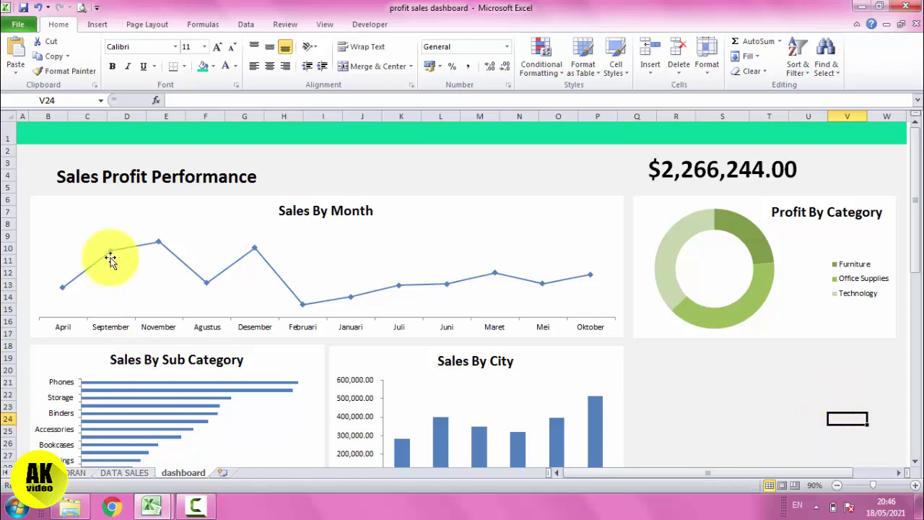
Step: Move the Sales Profit Performance heading up and left, then save again
click(171, 182)
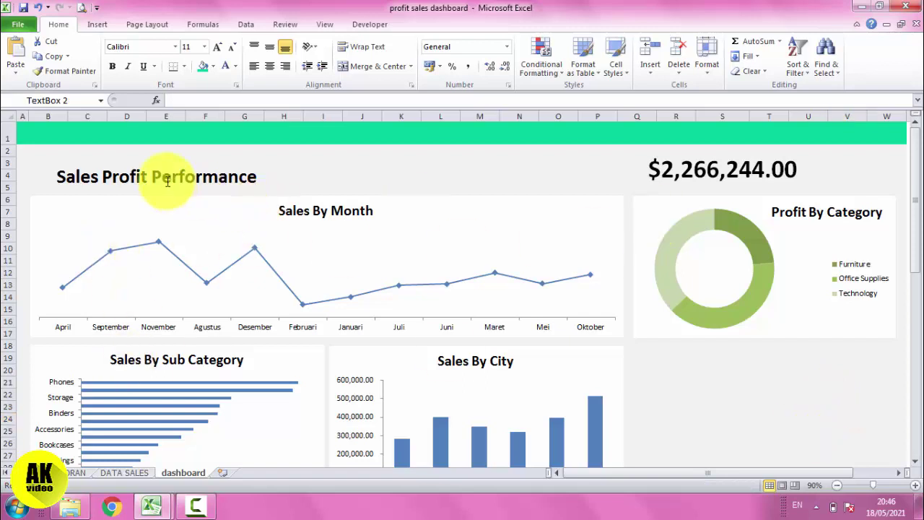
drag(174, 163, 158, 153)
click(702, 368)
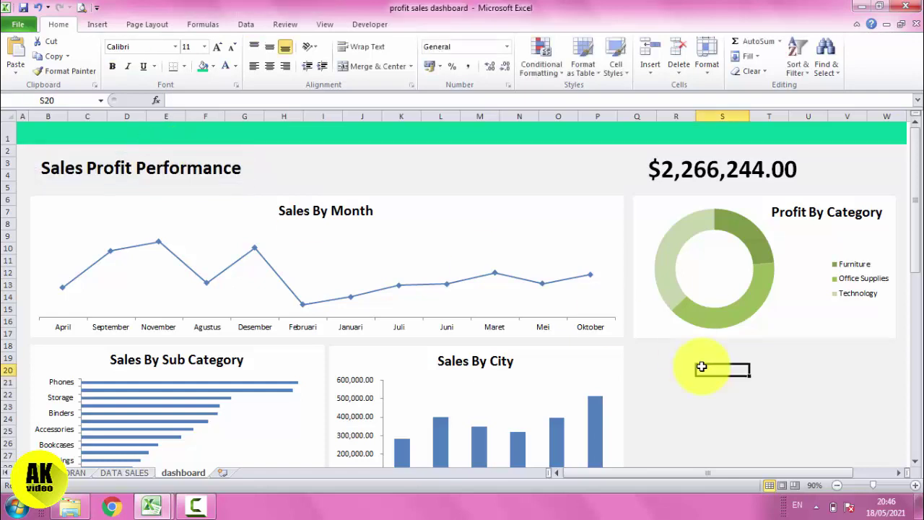
key(ctrl+s)
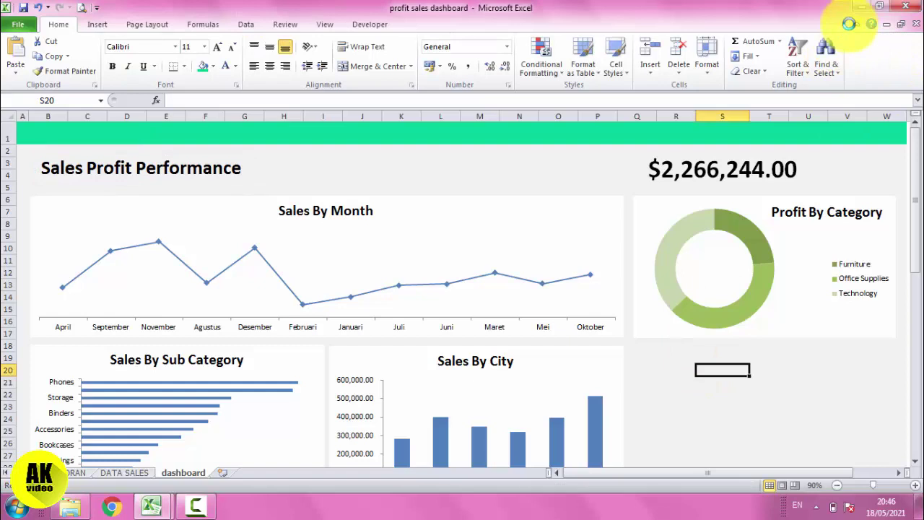
Step: Give the Sales By Month line built-in round (circle) markers at size 8
click(855, 24)
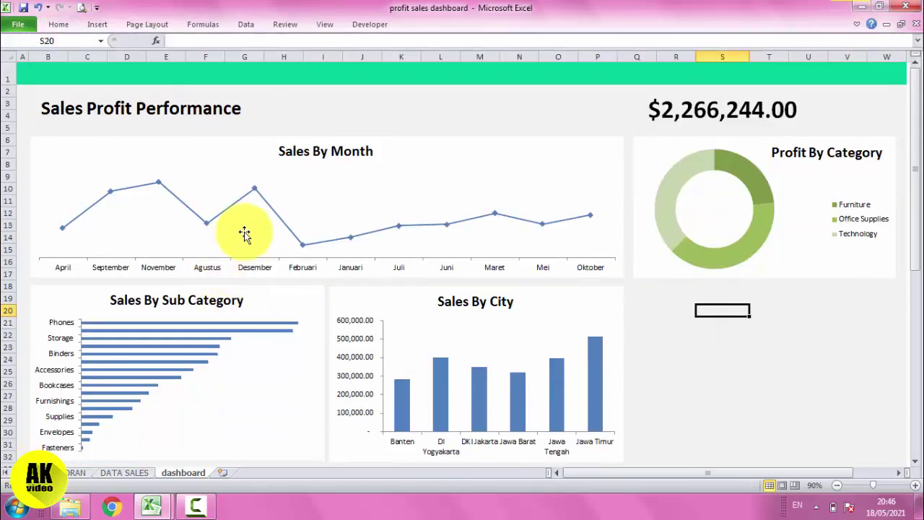
click(255, 190)
click(255, 190)
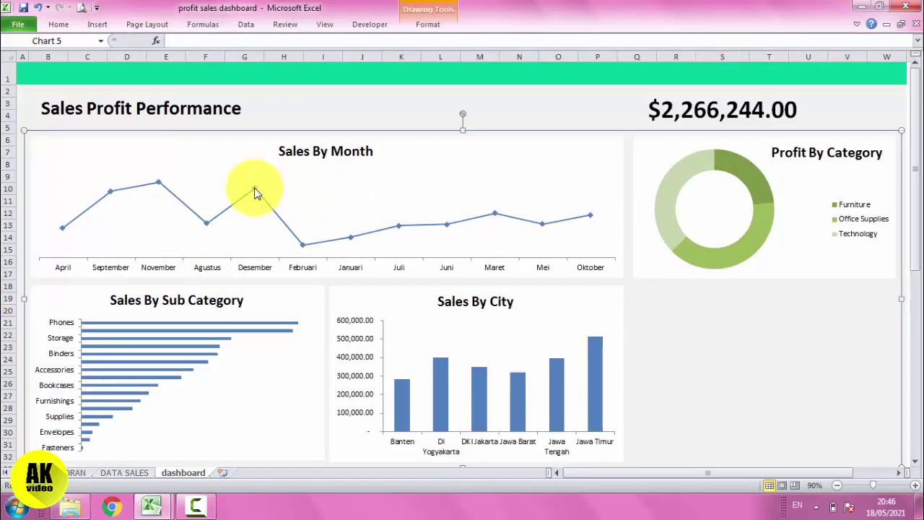
click(255, 190)
right_click(255, 191)
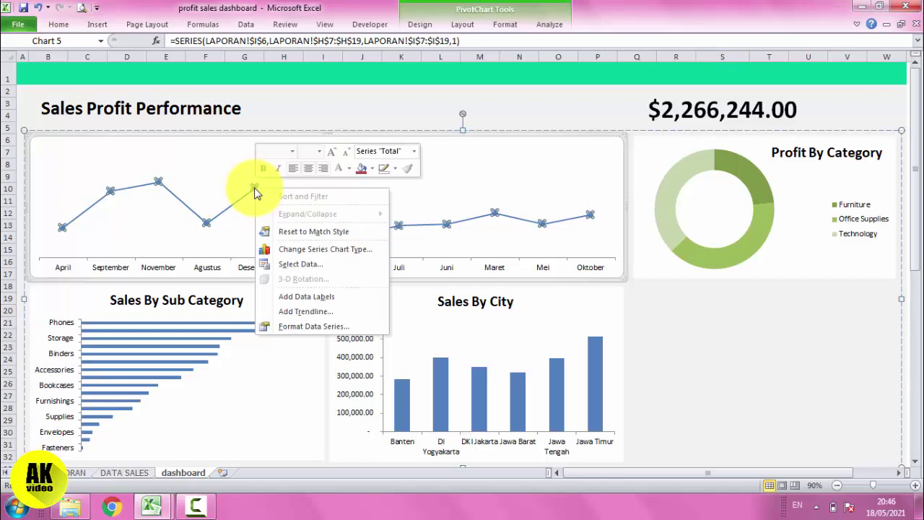
click(302, 326)
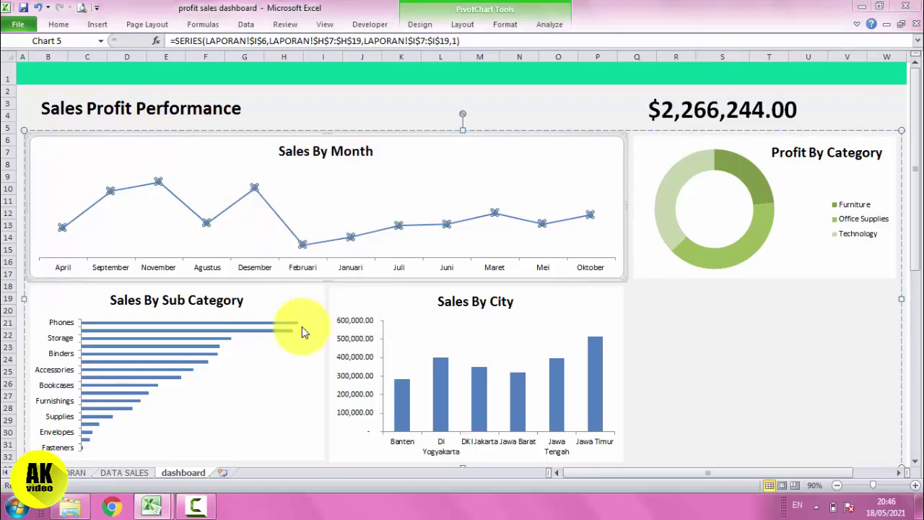
click(337, 112)
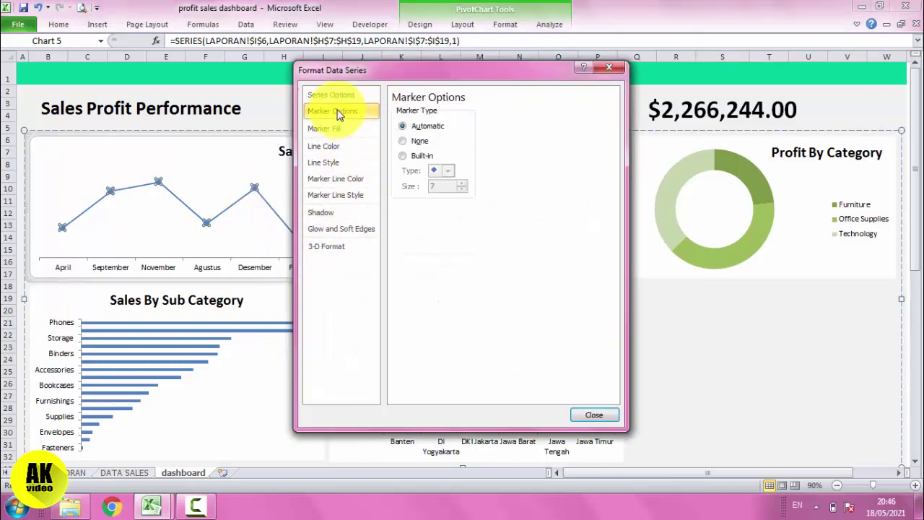
click(448, 171)
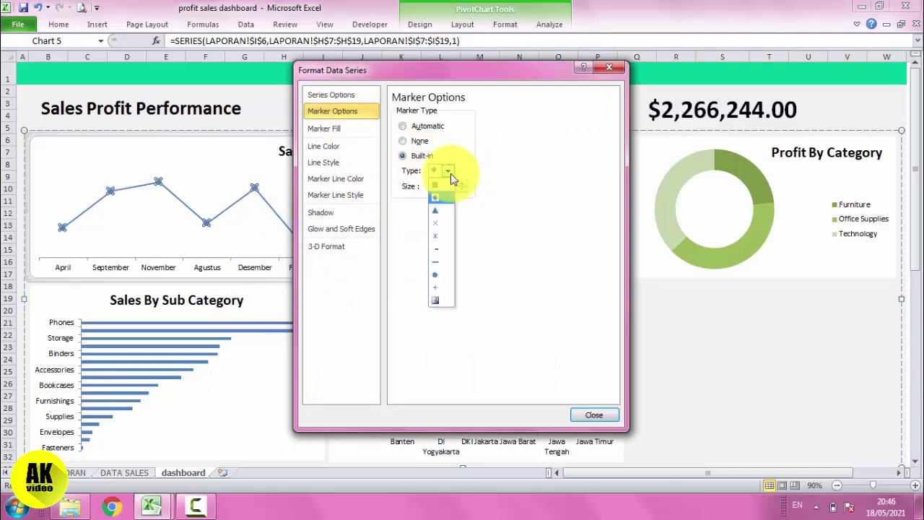
click(437, 275)
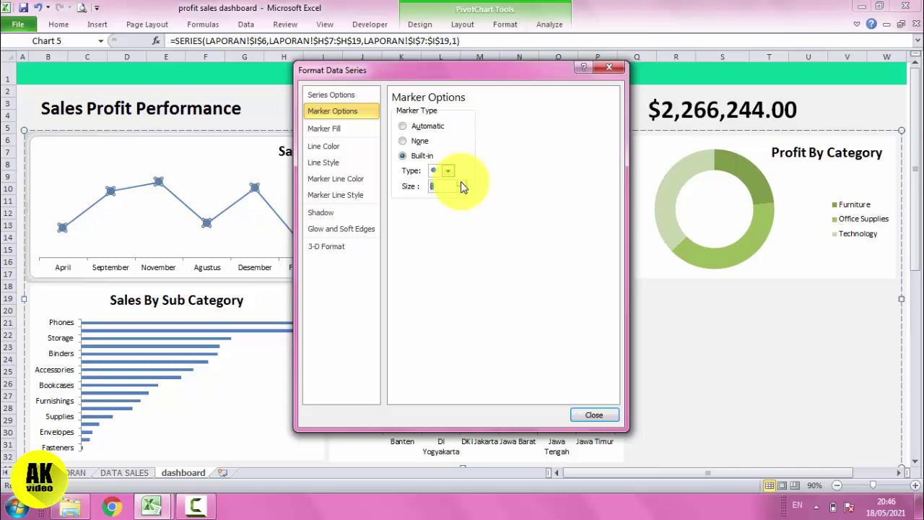
click(585, 415)
click(583, 415)
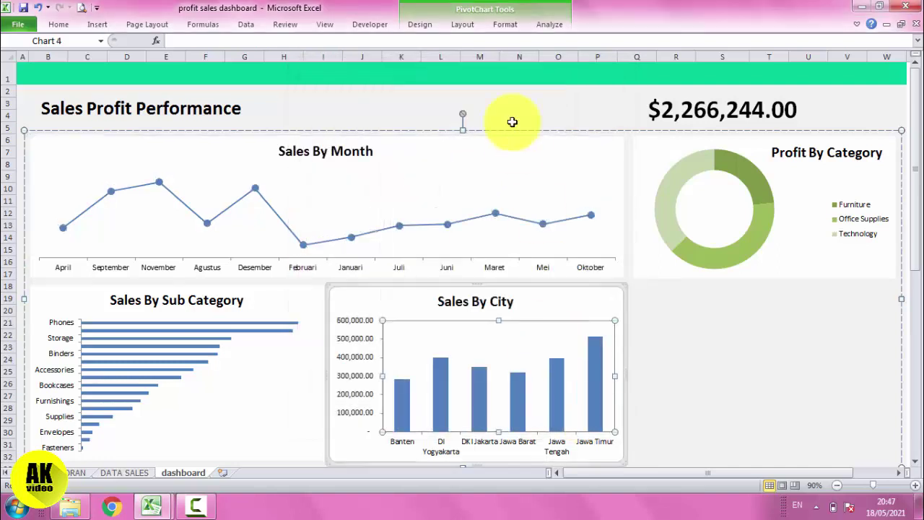
click(449, 226)
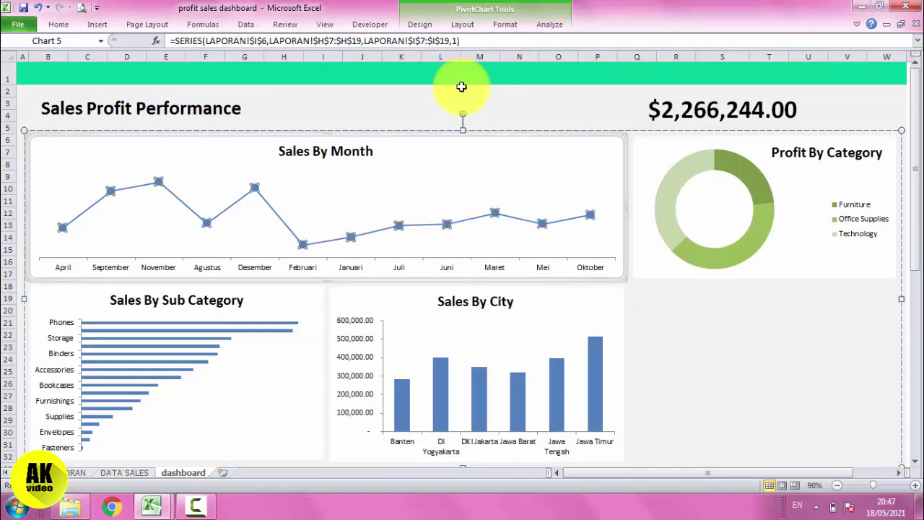
Step: Fill the Sales By Month markers with a red chosen from the More Fill Colors palette
click(517, 29)
click(439, 42)
click(441, 43)
click(440, 41)
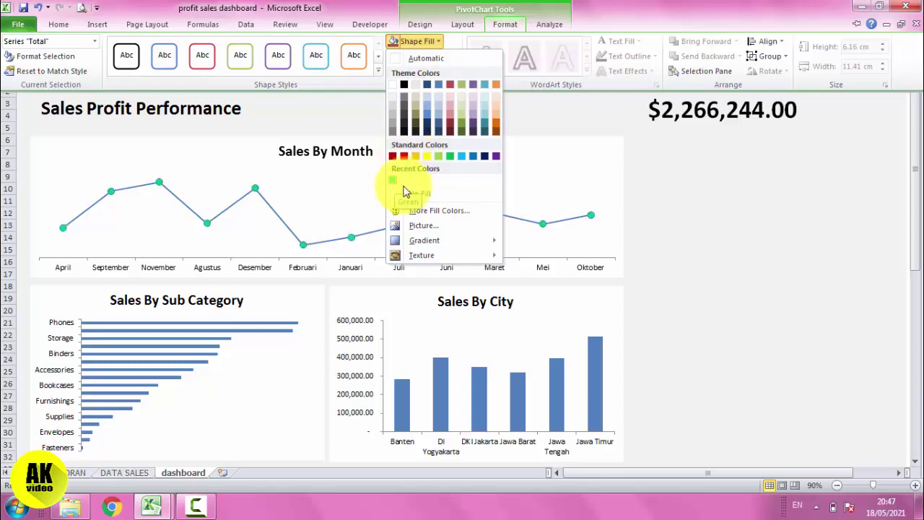
click(426, 211)
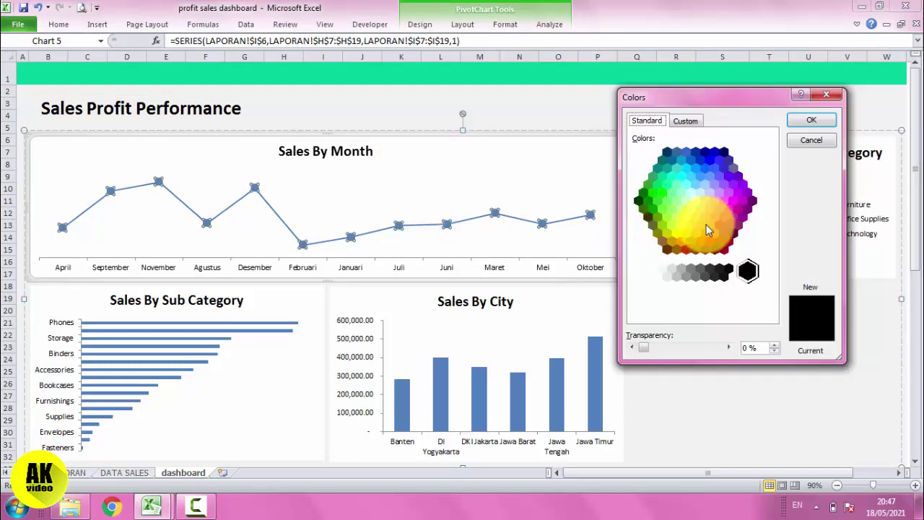
click(700, 241)
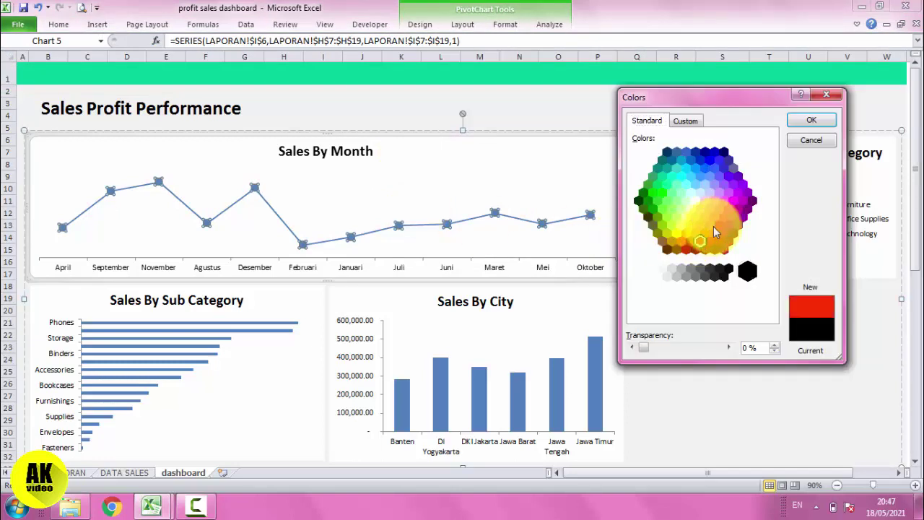
click(710, 226)
click(703, 232)
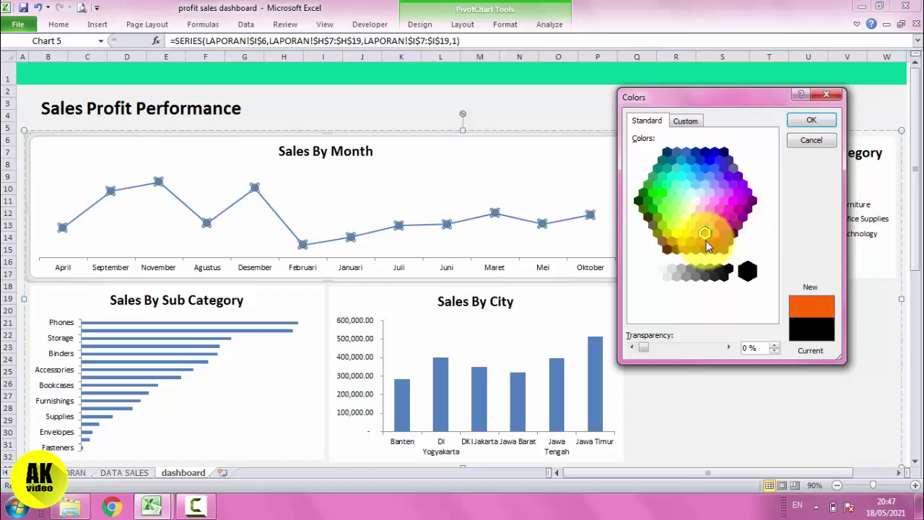
click(701, 243)
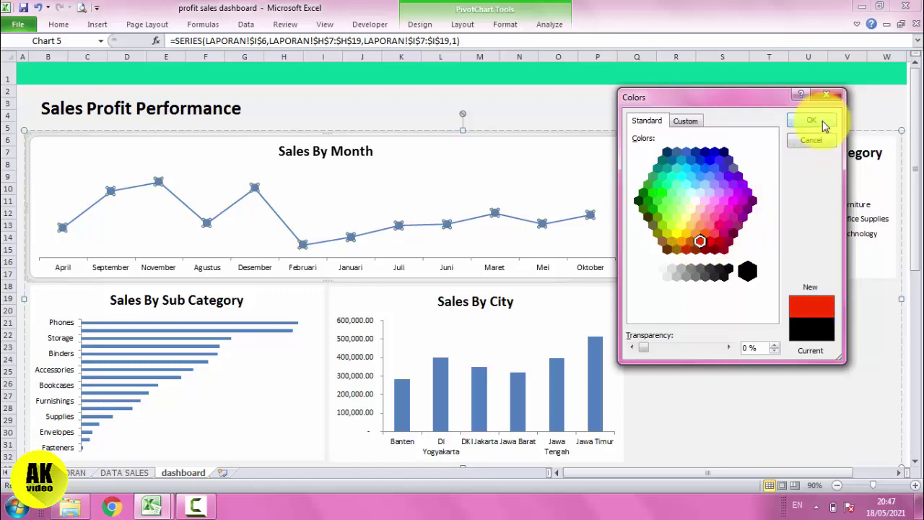
click(823, 120)
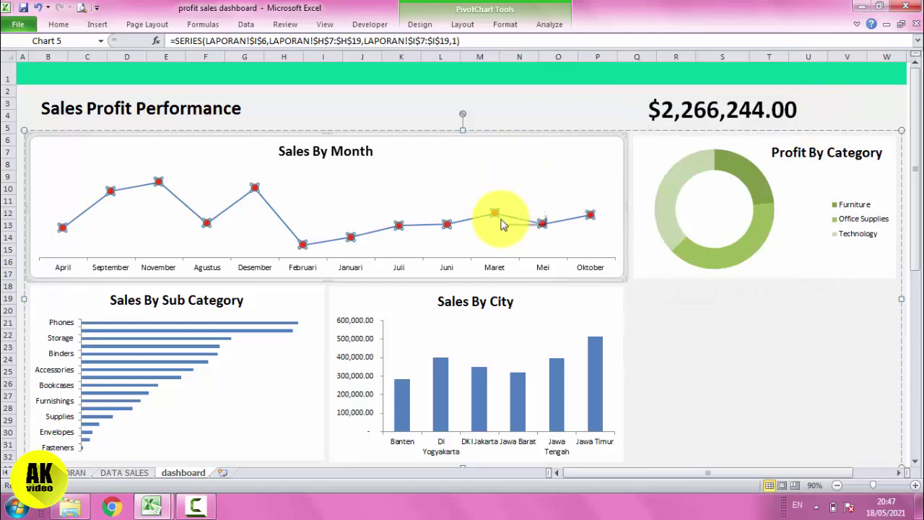
Step: Make the Sales By Month line 2¼ pt thick and teal
click(505, 24)
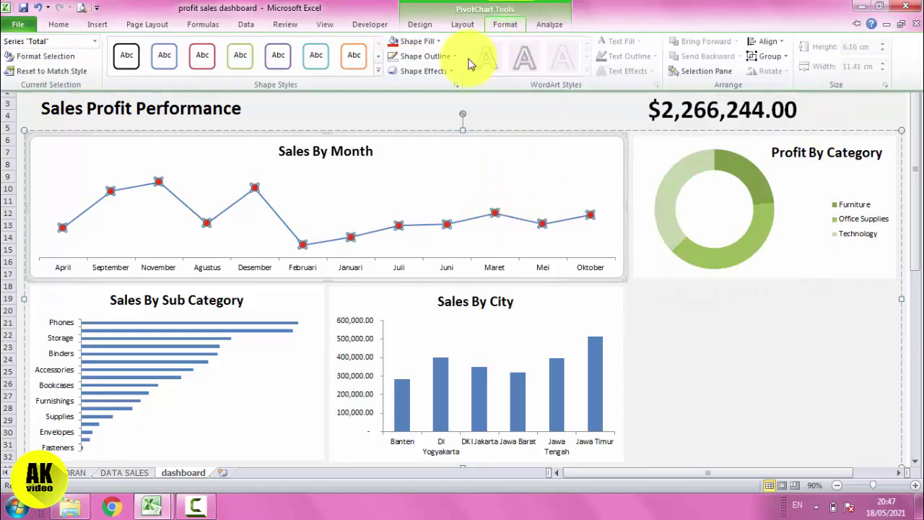
click(449, 57)
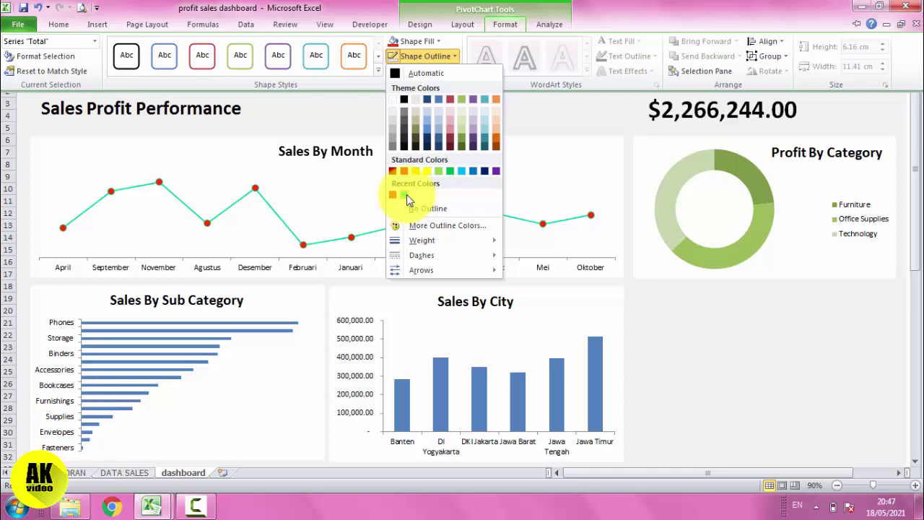
mouse_move(444, 241)
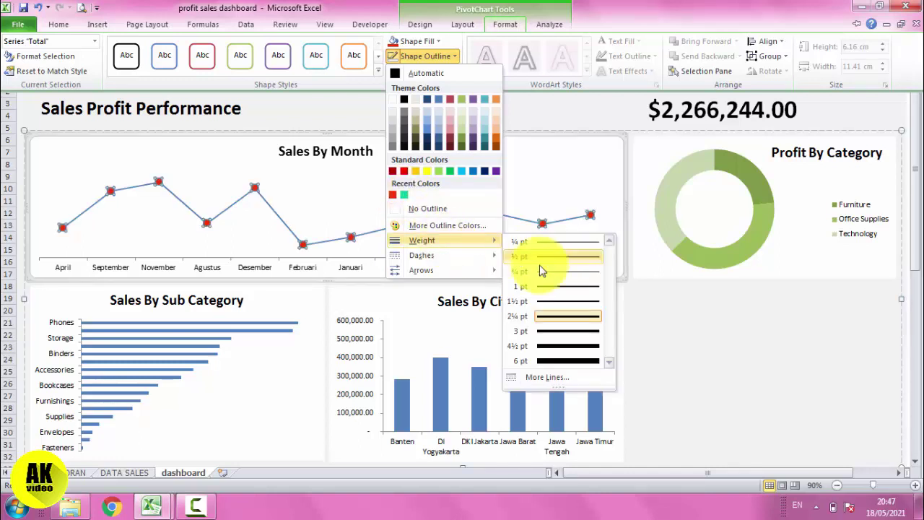
click(555, 321)
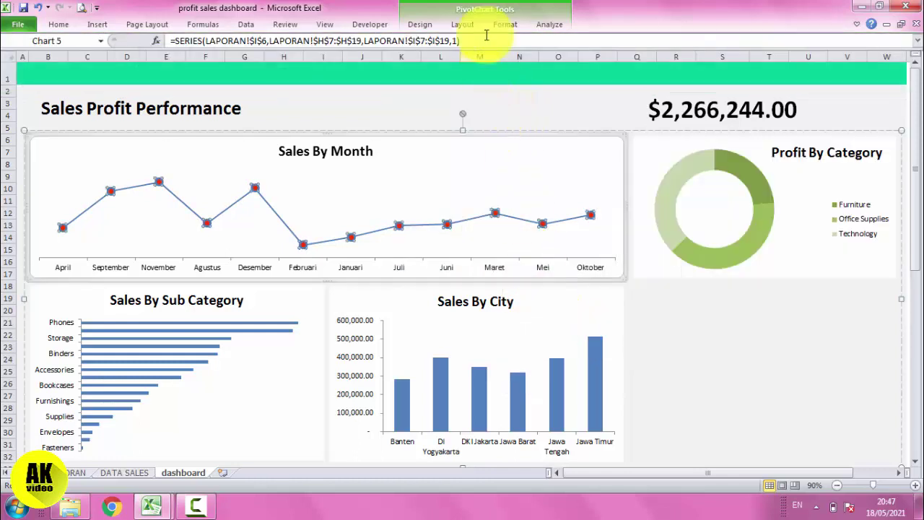
click(500, 25)
click(447, 58)
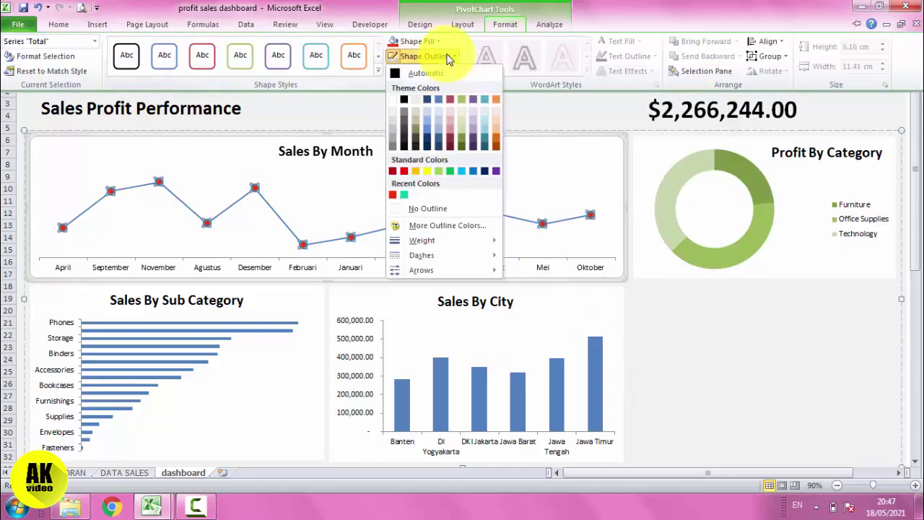
click(406, 199)
click(678, 322)
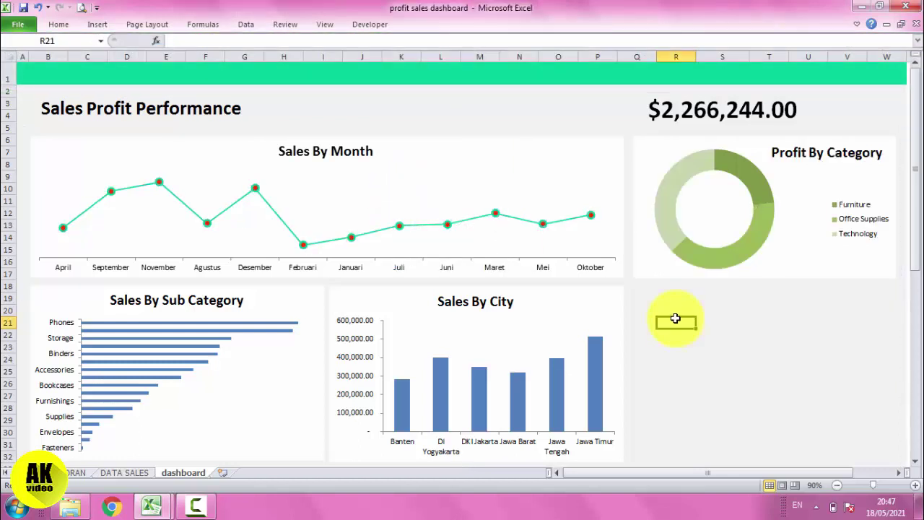
Step: Fill the Sales By Month markers with green to match the line instead of red
click(400, 228)
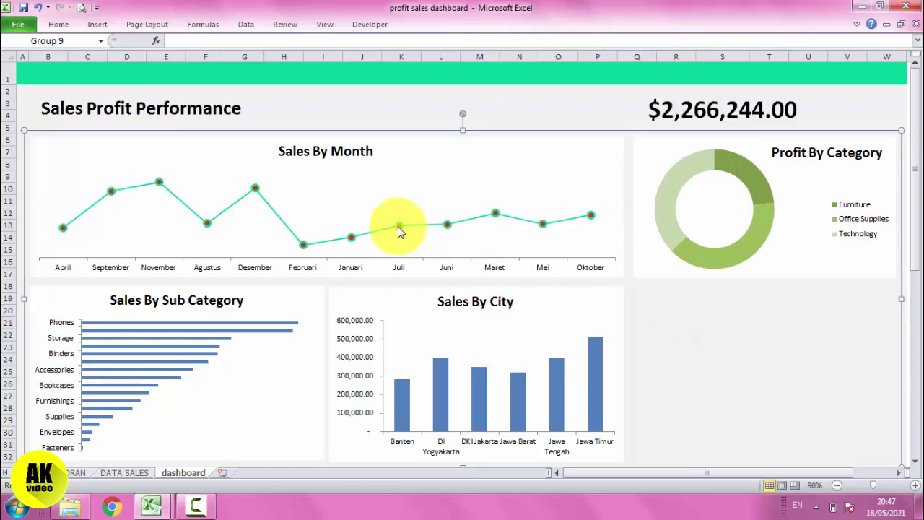
click(400, 228)
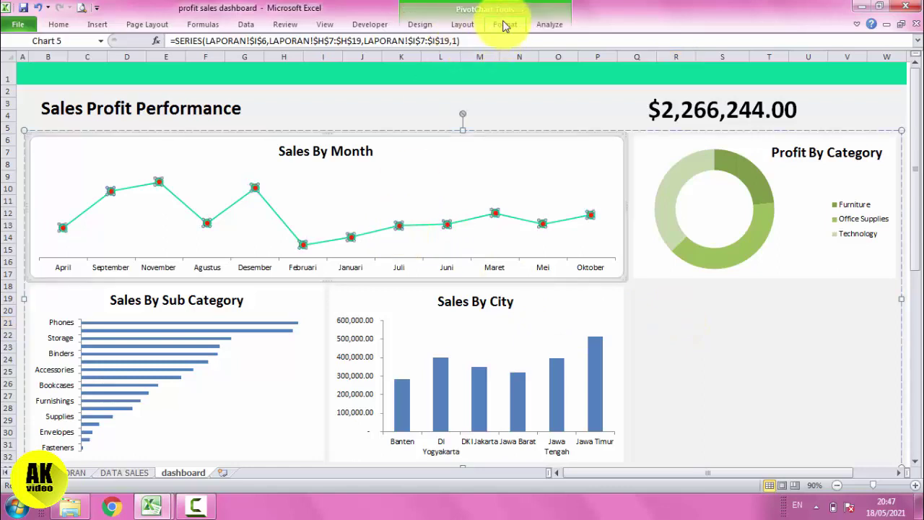
click(505, 24)
click(413, 41)
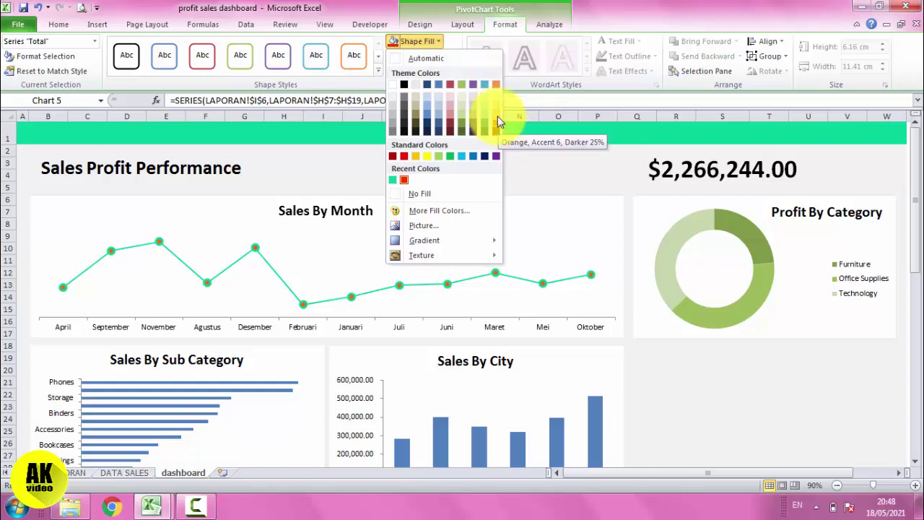
click(496, 84)
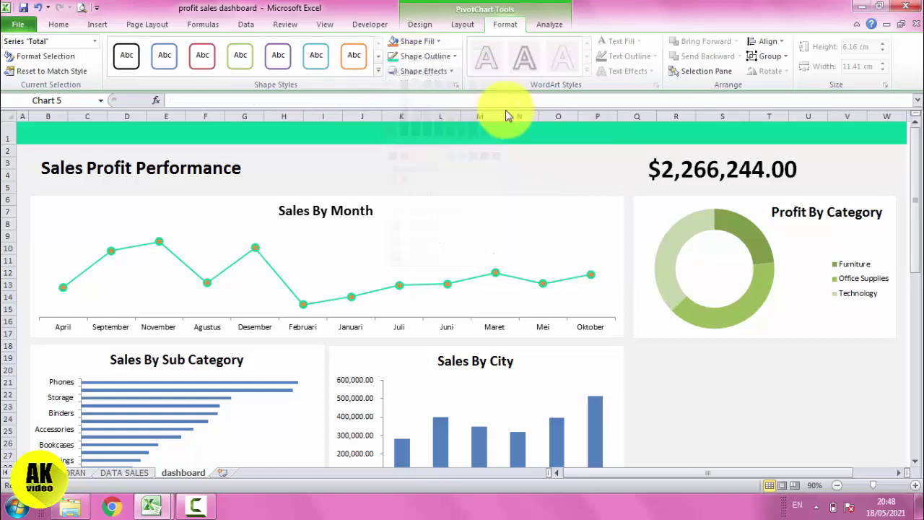
click(673, 368)
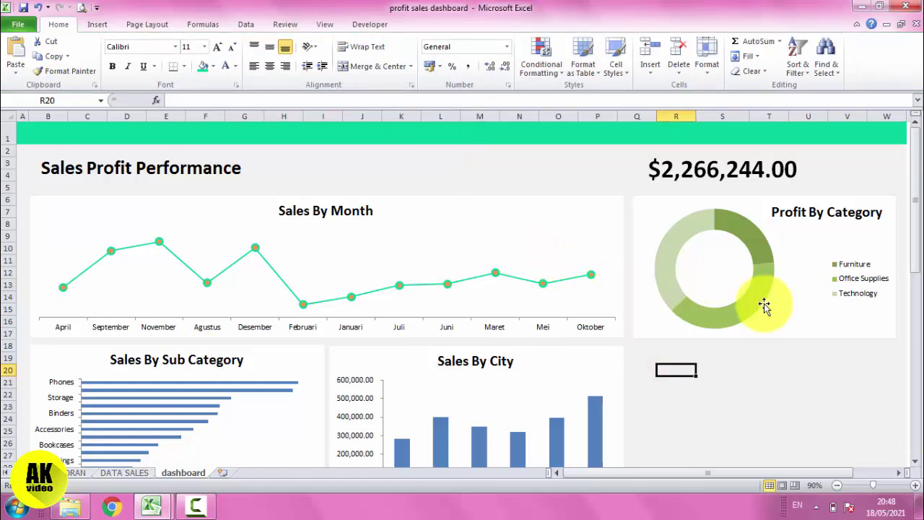
Step: Fill the doughnut's Furniture slice with green
click(748, 237)
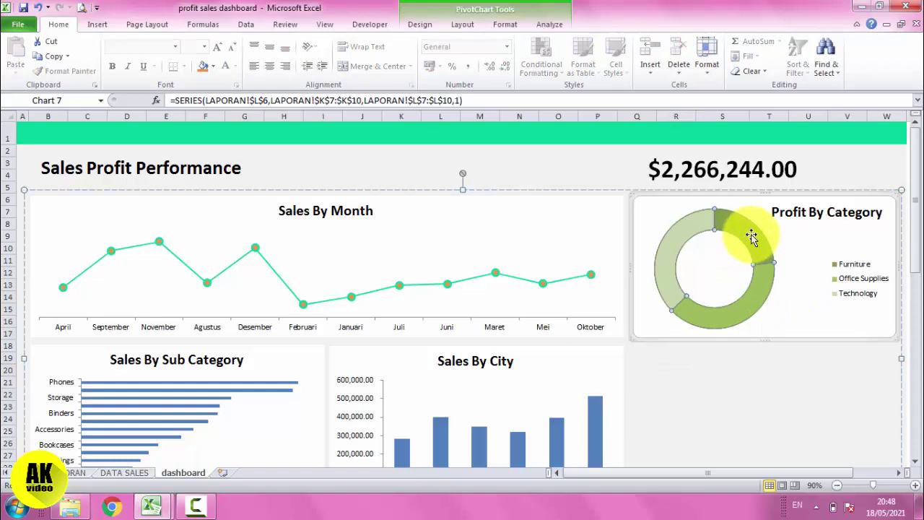
click(751, 234)
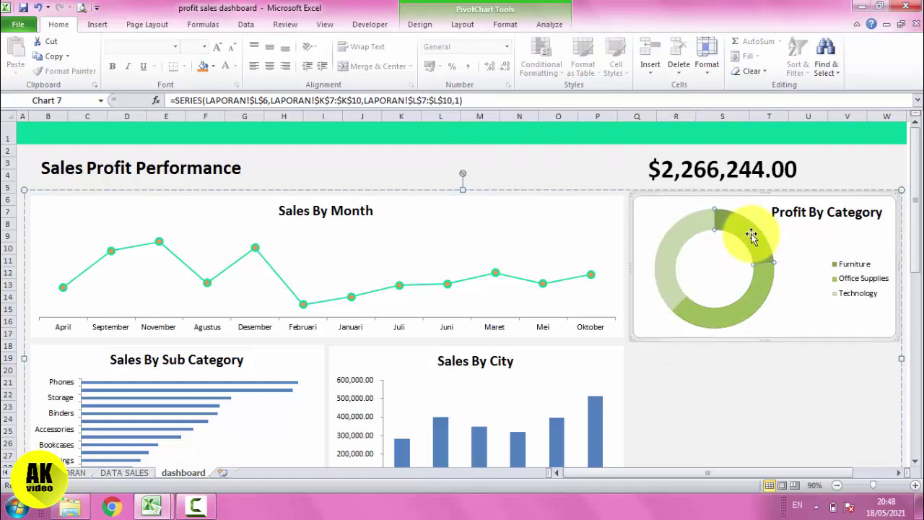
click(506, 24)
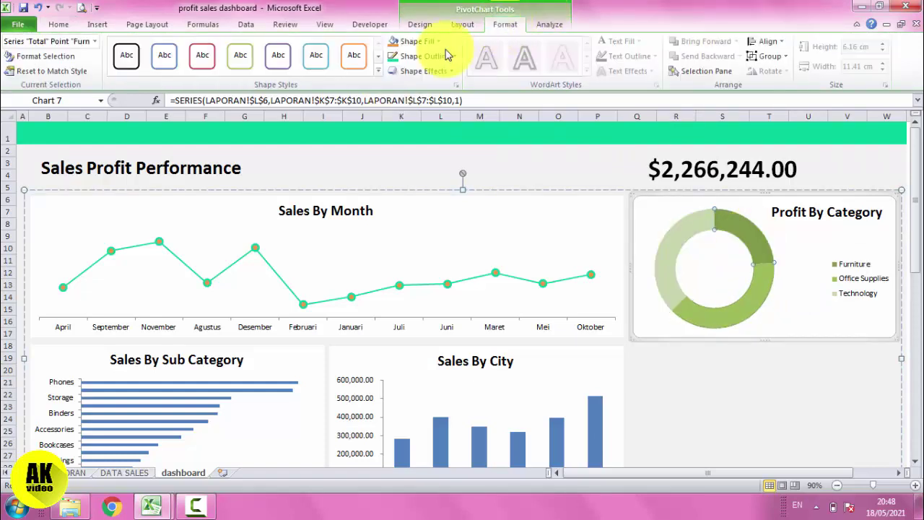
click(427, 42)
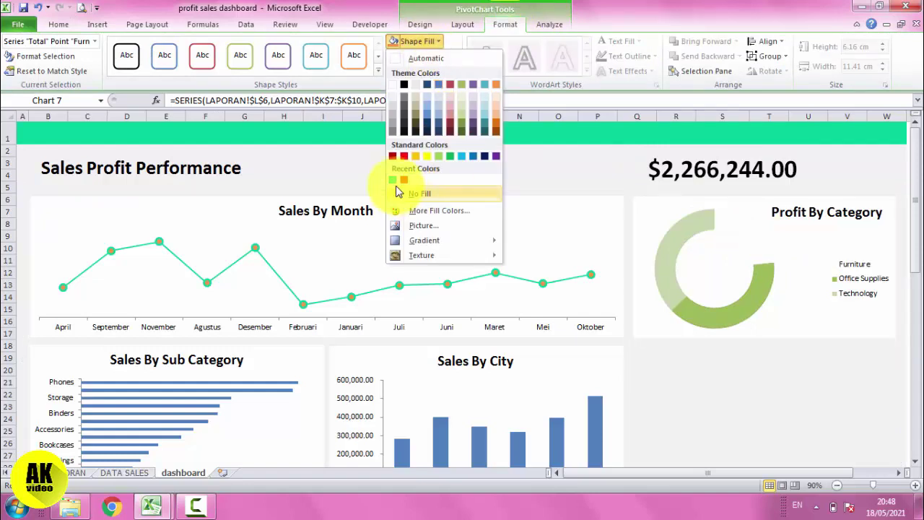
click(394, 181)
Step: Fill the Office Supplies slice gold and the Technology slice yellow
click(681, 305)
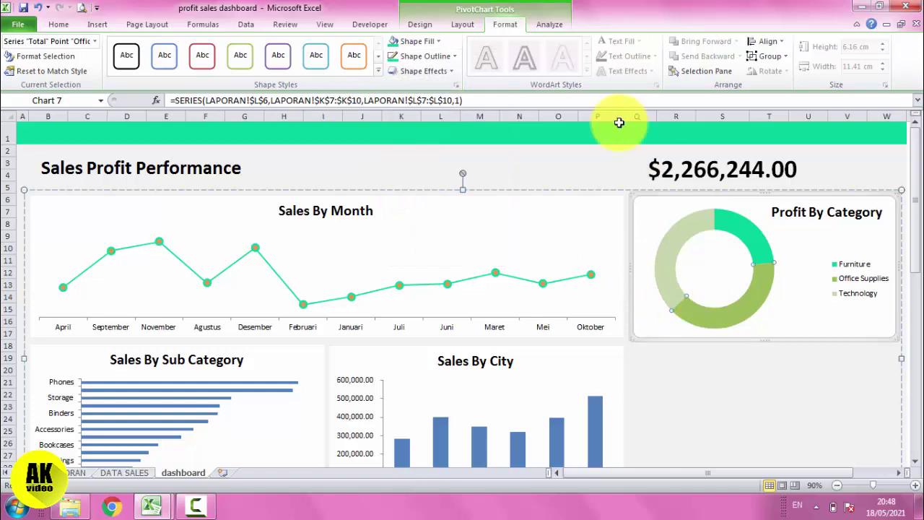
click(439, 42)
click(440, 43)
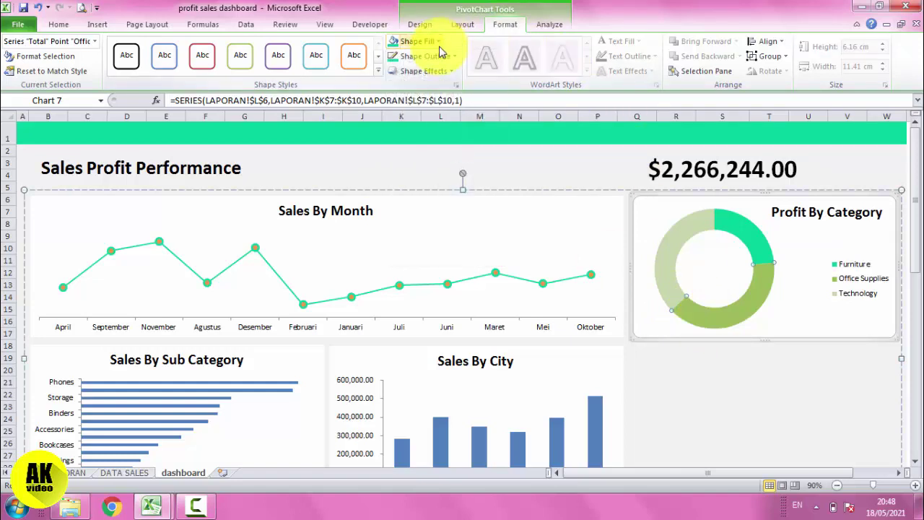
click(439, 44)
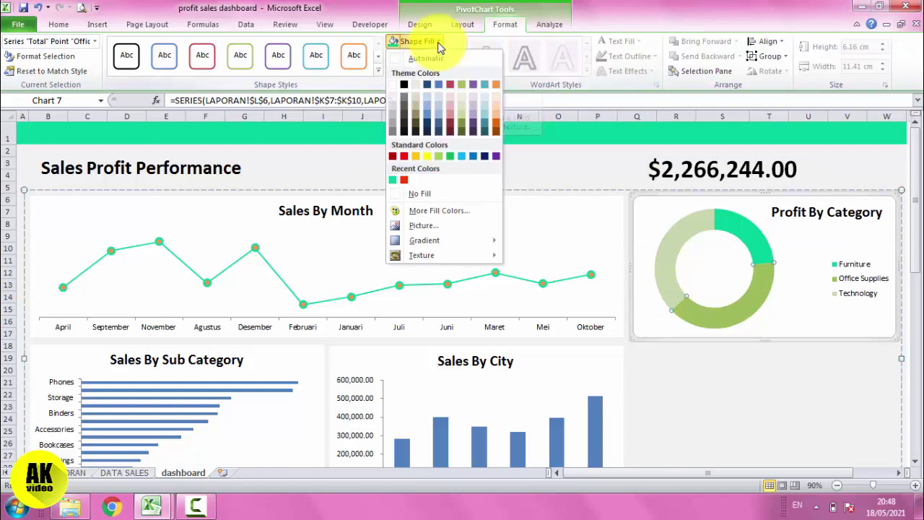
click(419, 156)
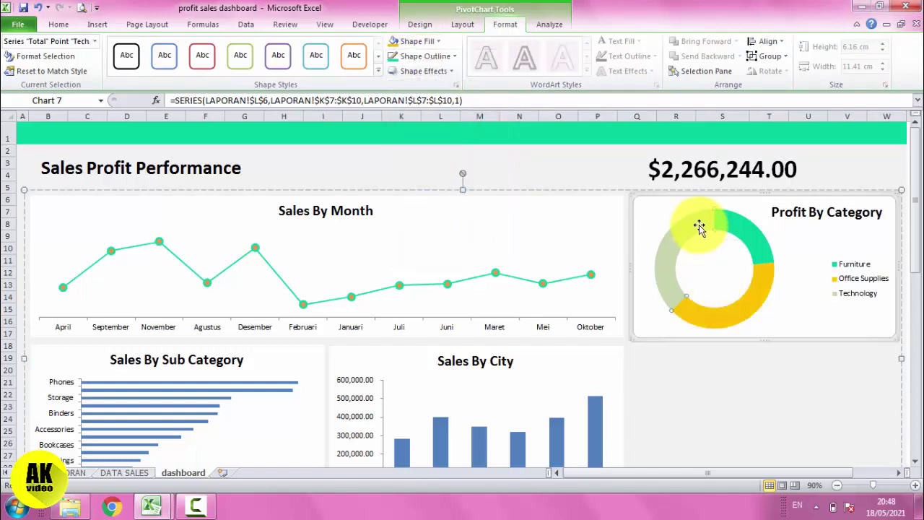
click(443, 44)
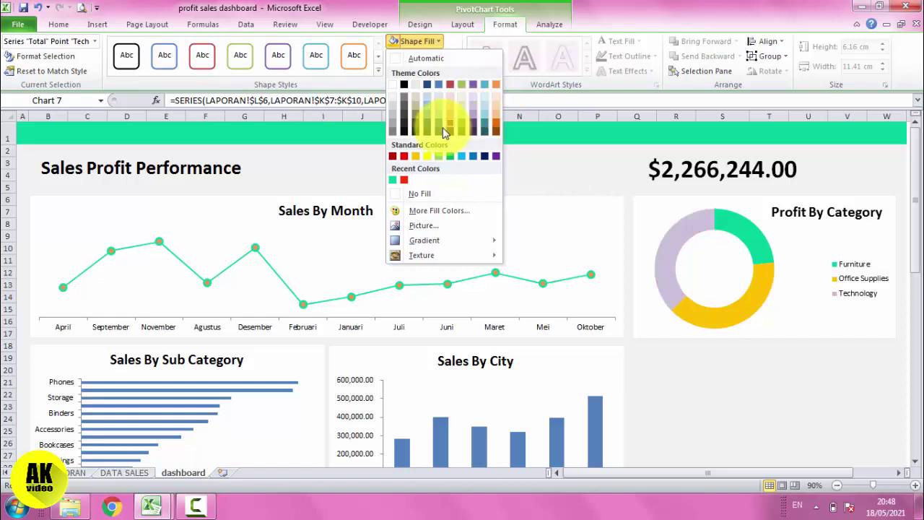
click(428, 164)
click(761, 367)
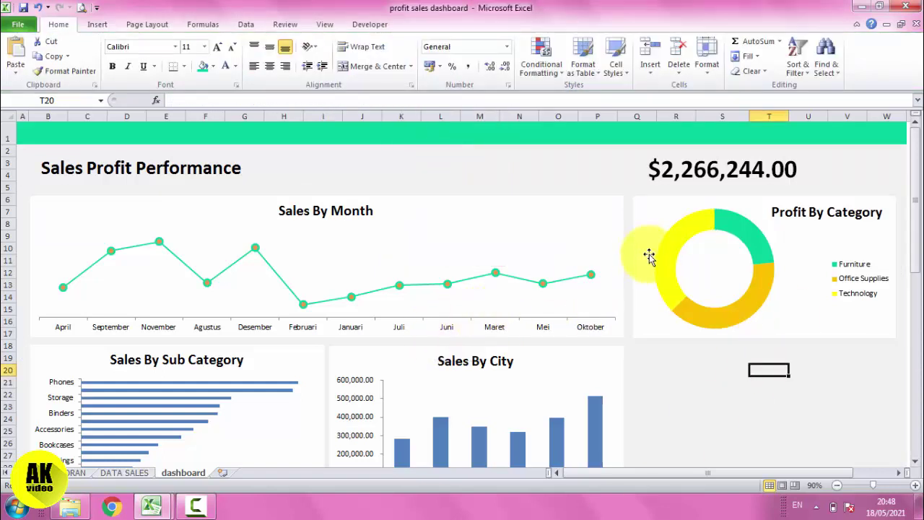
Step: Fill the Sales By City column series with the recent green shape fill
scroll(433, 372, down, 4)
scroll(469, 355, up, 3)
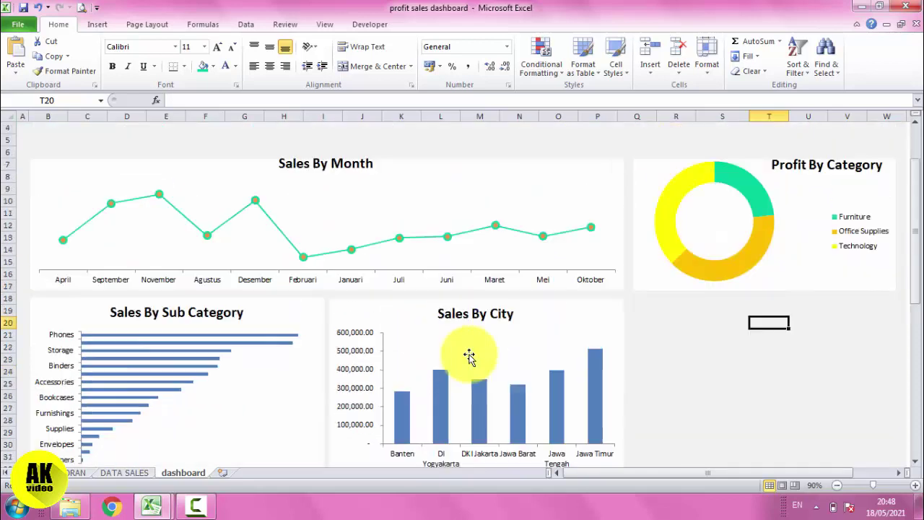
scroll(469, 356, up, 1)
mouse_move(449, 289)
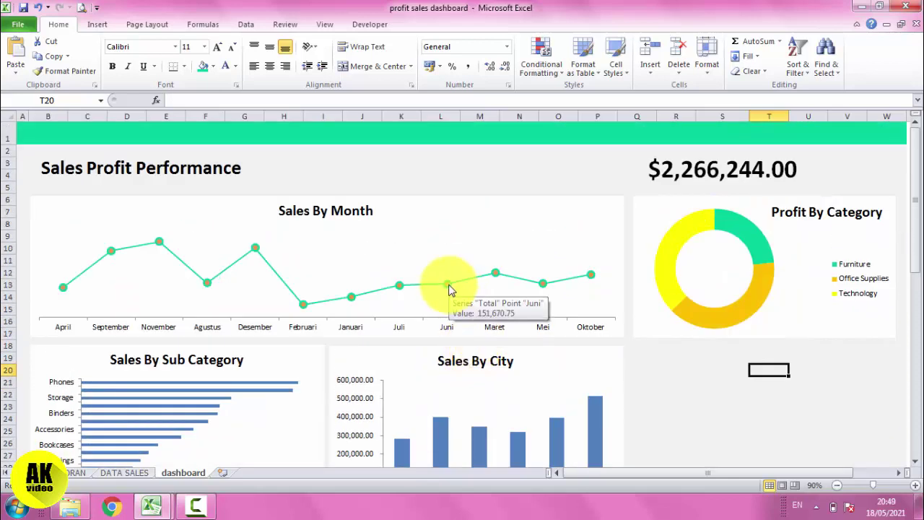
scroll(438, 325, down, 3)
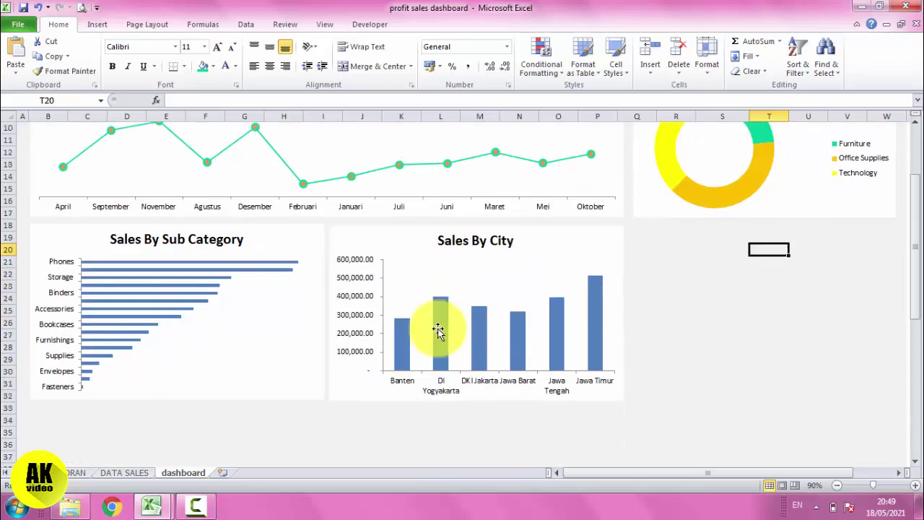
click(595, 303)
click(595, 302)
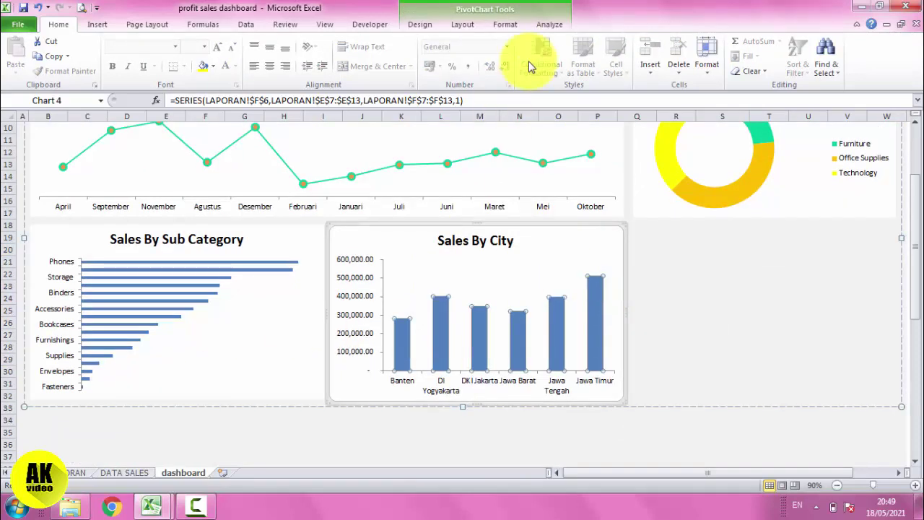
click(505, 24)
click(415, 42)
click(425, 43)
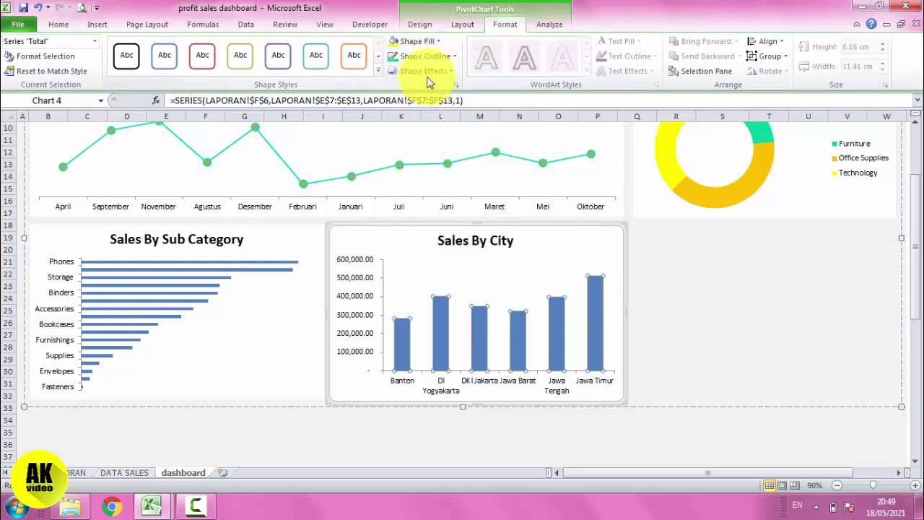
click(432, 41)
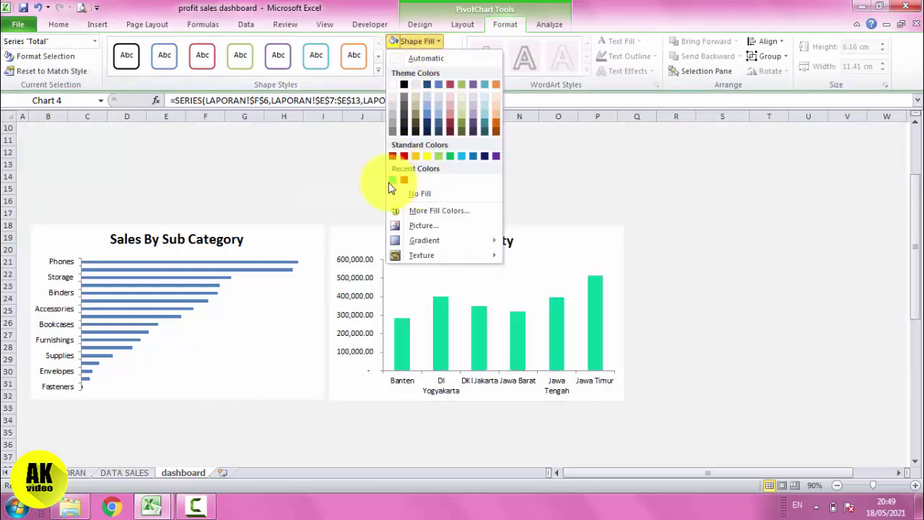
click(392, 181)
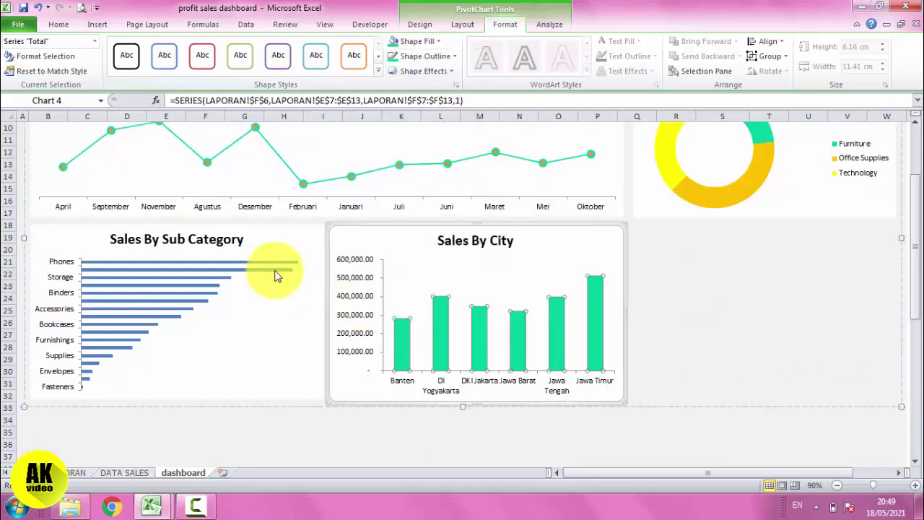
Step: Apply the same green fill to the Sales By Sub Category bars, then deselect the chart
click(272, 273)
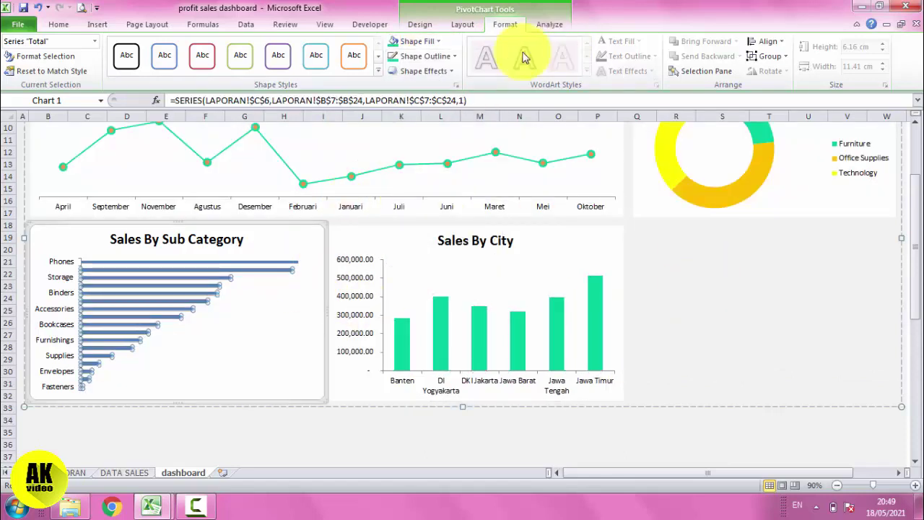
click(395, 41)
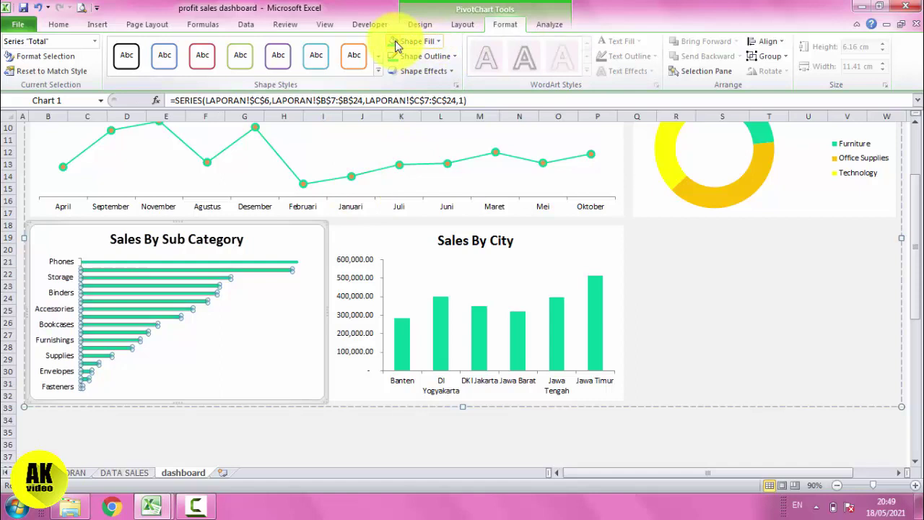
click(740, 332)
scroll(740, 332, up, 3)
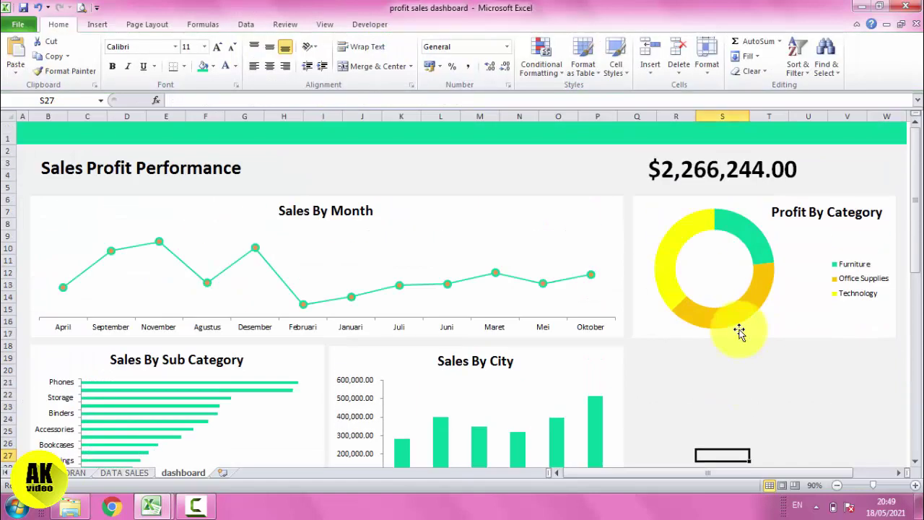
Step: Collapse the ribbon to show more of the dashboard and save the workbook
click(855, 25)
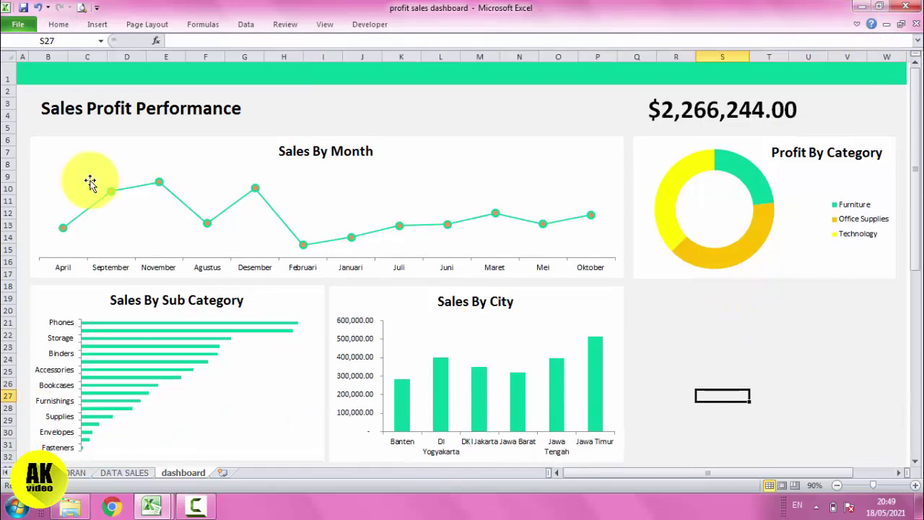
click(24, 9)
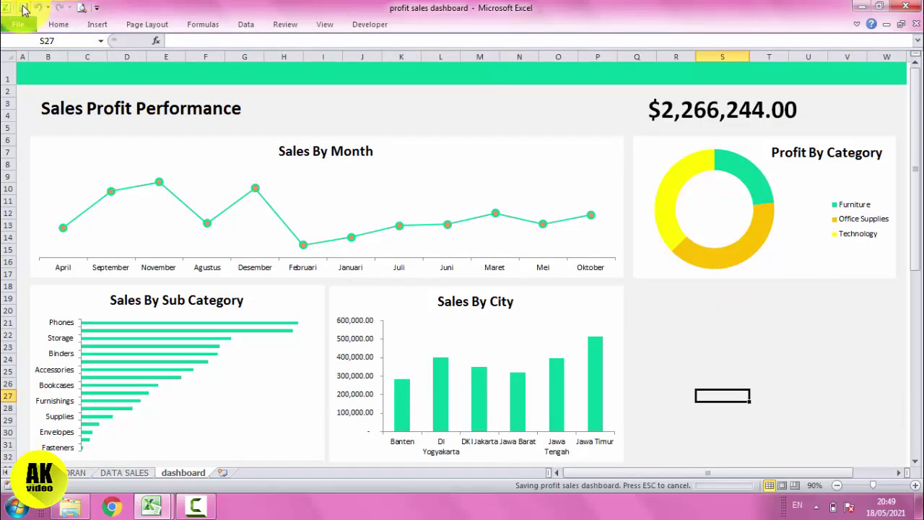
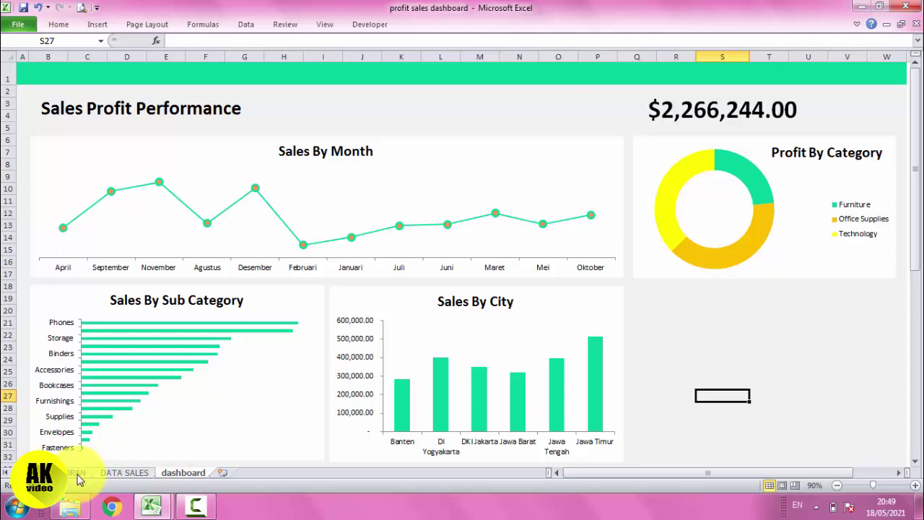
Step: From the selected pivot chart, insert slicers for the Year and Segment fields
double_click(790, 274)
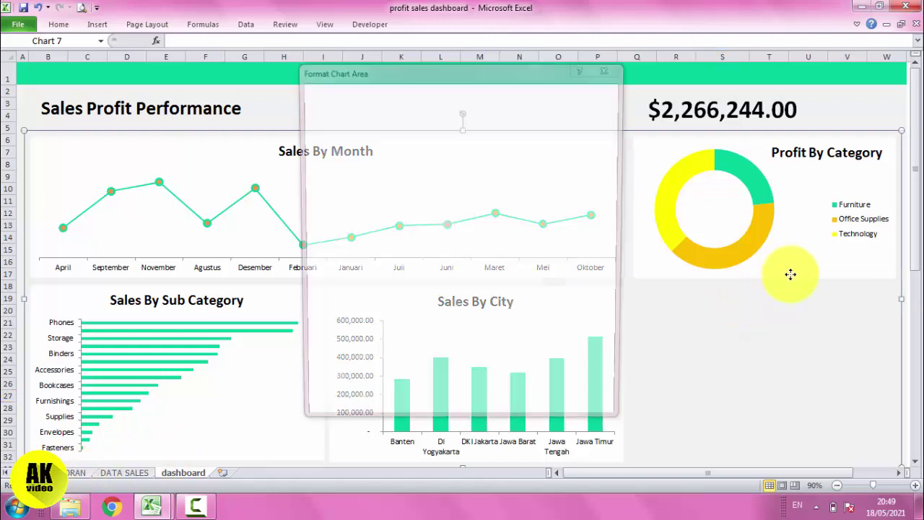
click(612, 68)
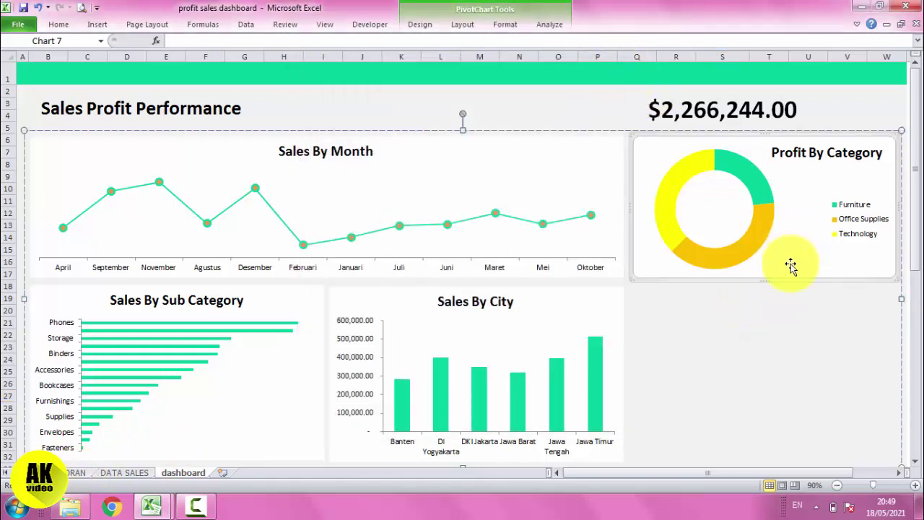
click(549, 24)
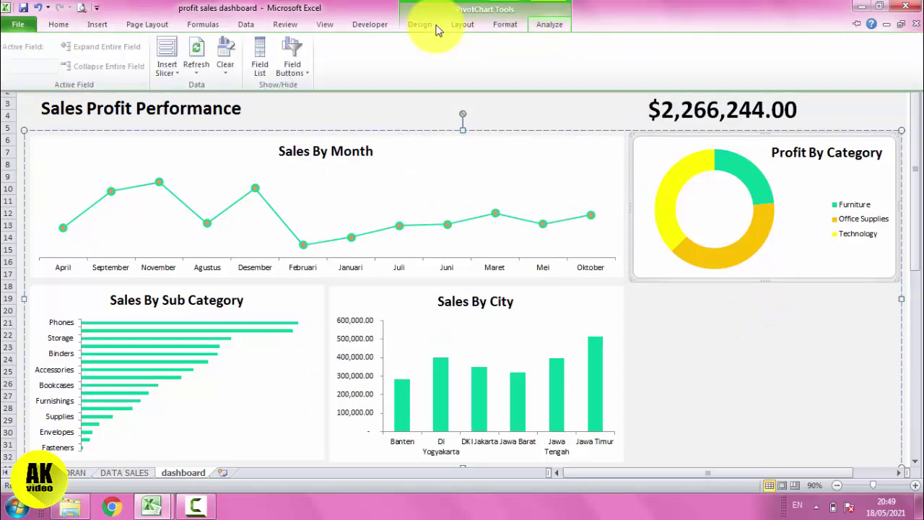
click(167, 59)
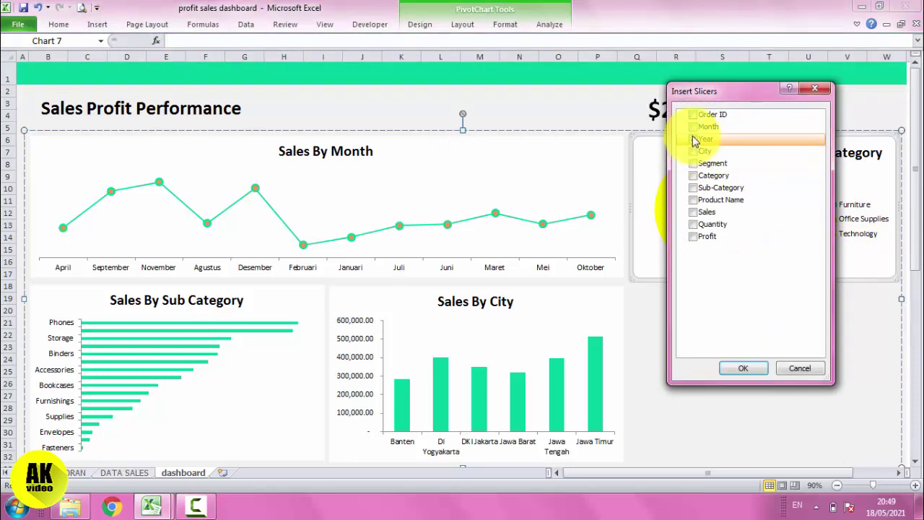
click(694, 139)
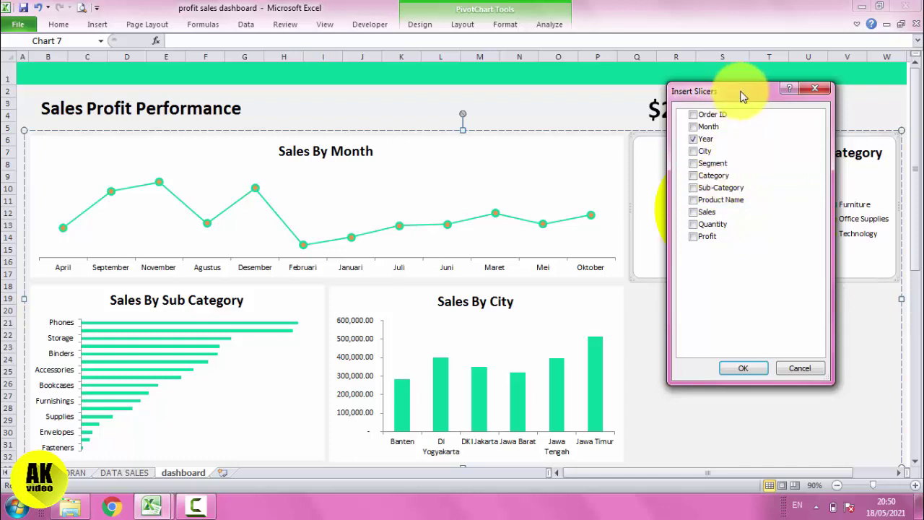
mouse_move(744, 96)
mouse_down()
mouse_move(775, 234)
mouse_move(768, 181)
mouse_up()
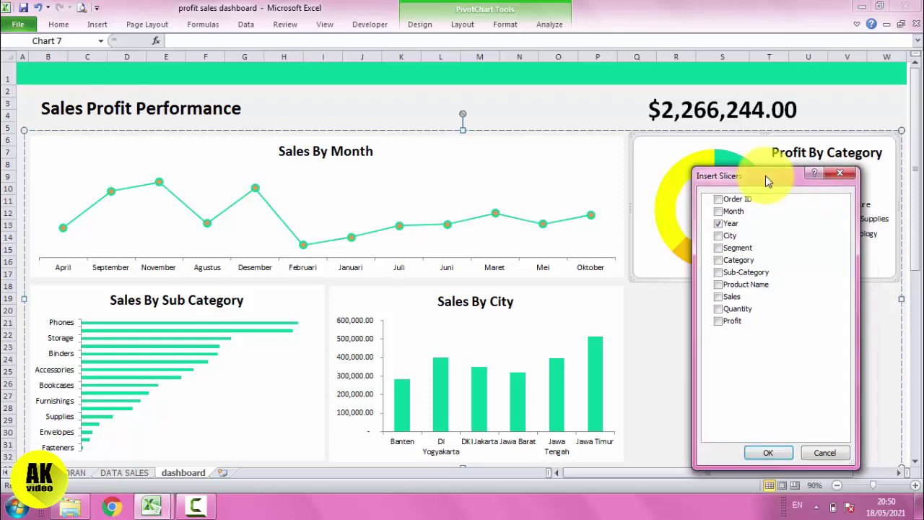
click(722, 248)
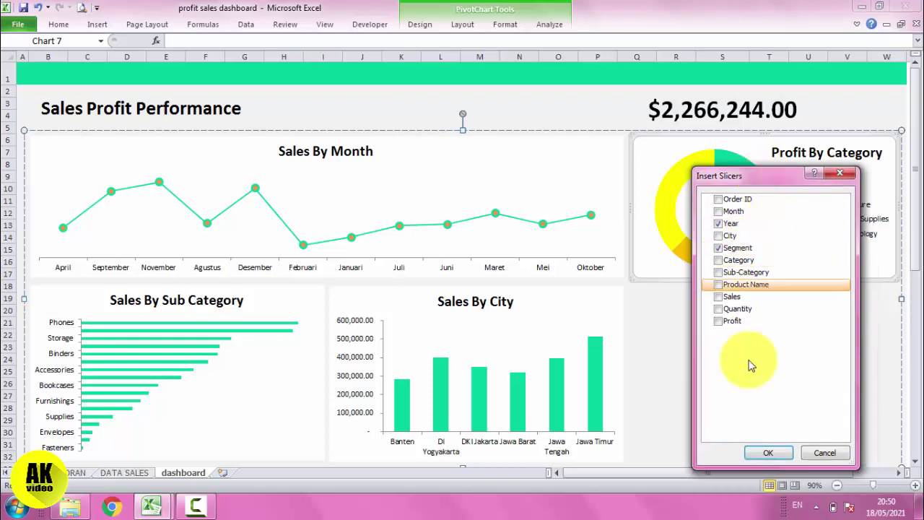
click(766, 451)
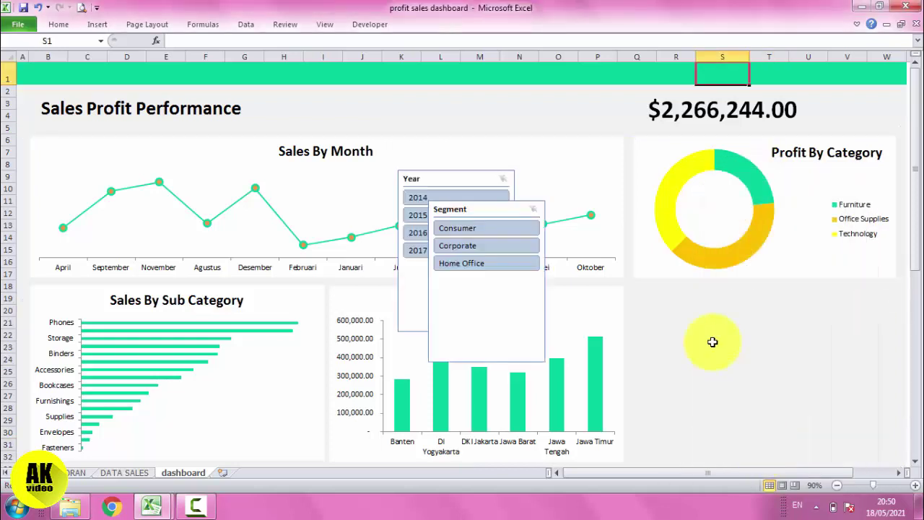
Step: Place the Year slicer below Profit By Category with the Segment slicer to its right
drag(473, 177, 712, 290)
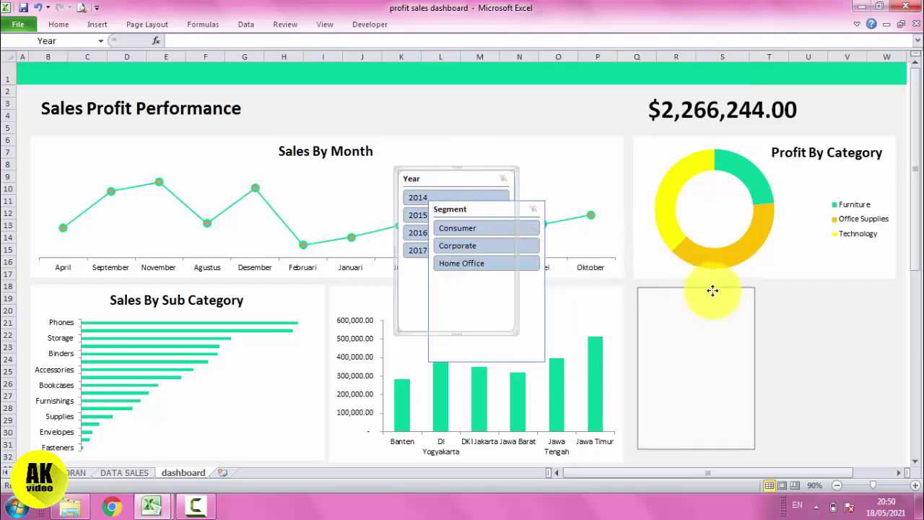
drag(711, 291, 710, 290)
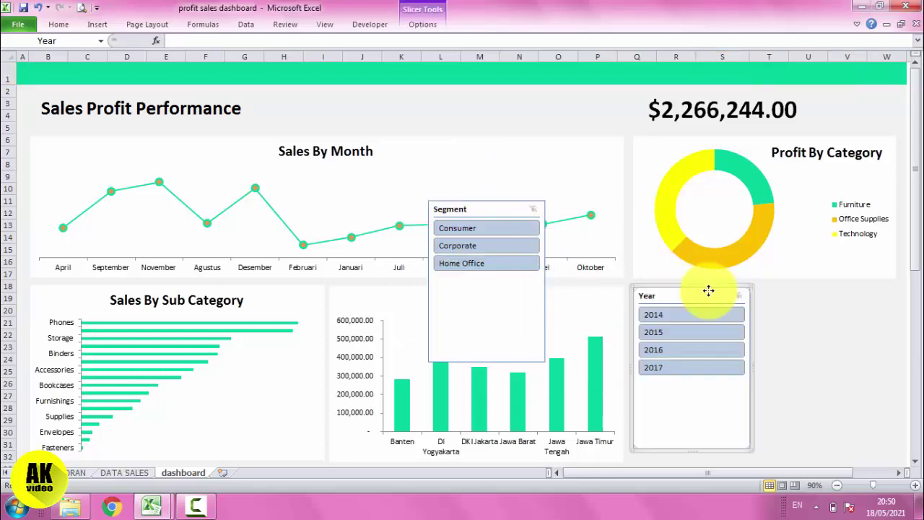
mouse_move(514, 208)
mouse_down()
mouse_move(814, 307)
mouse_move(852, 297)
mouse_up()
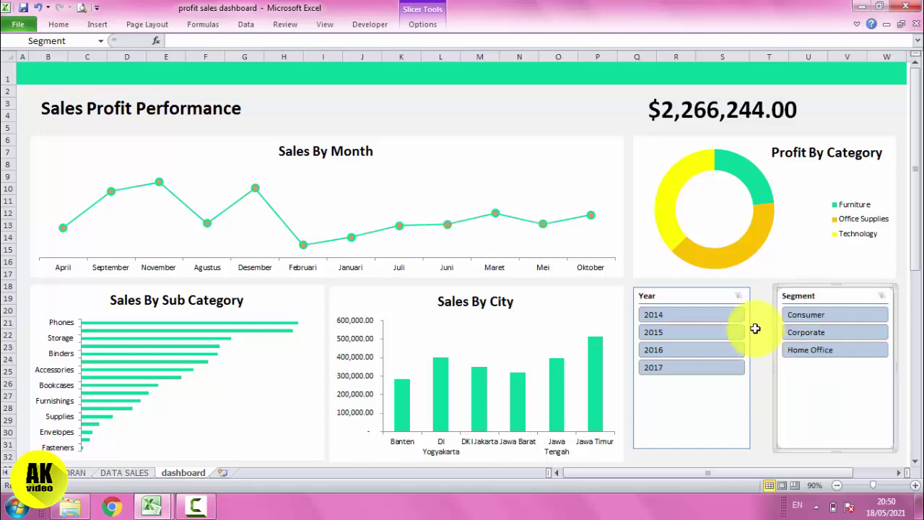
click(724, 294)
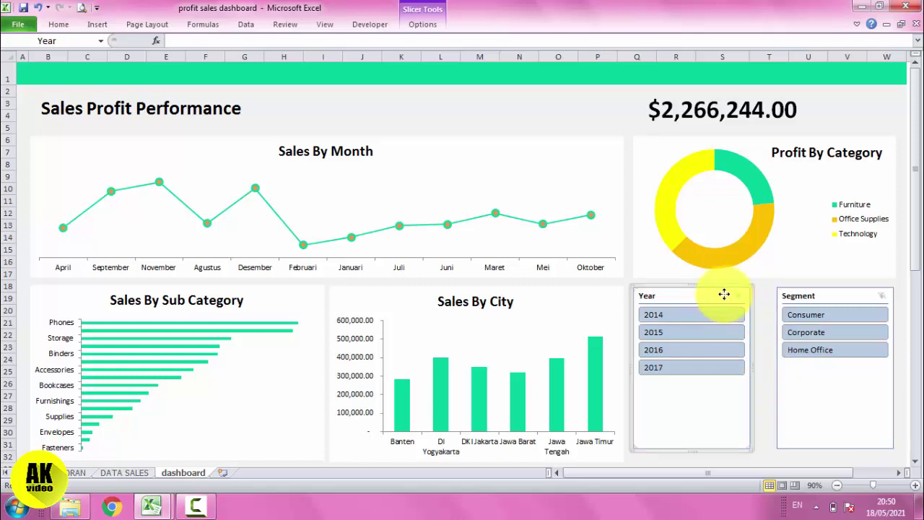
click(426, 23)
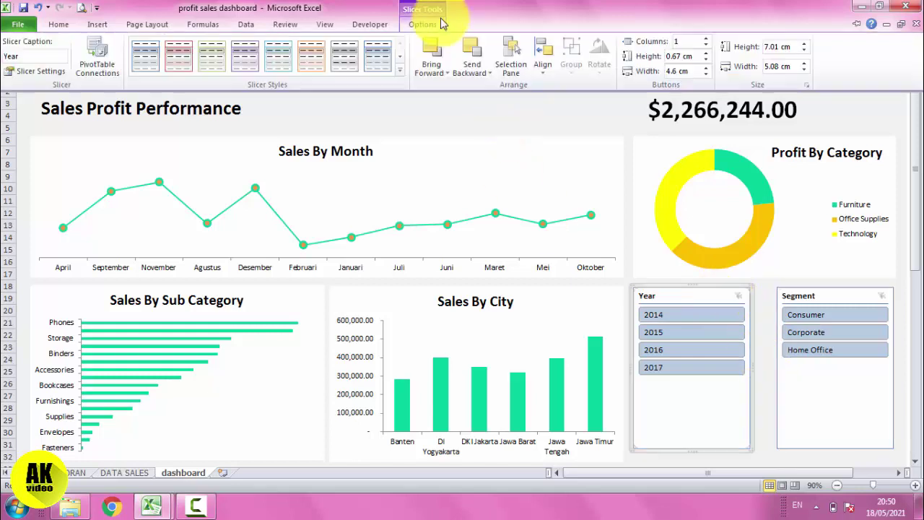
Step: Apply the second, pink-red slicer style to both the Segment and Year slicers
click(399, 72)
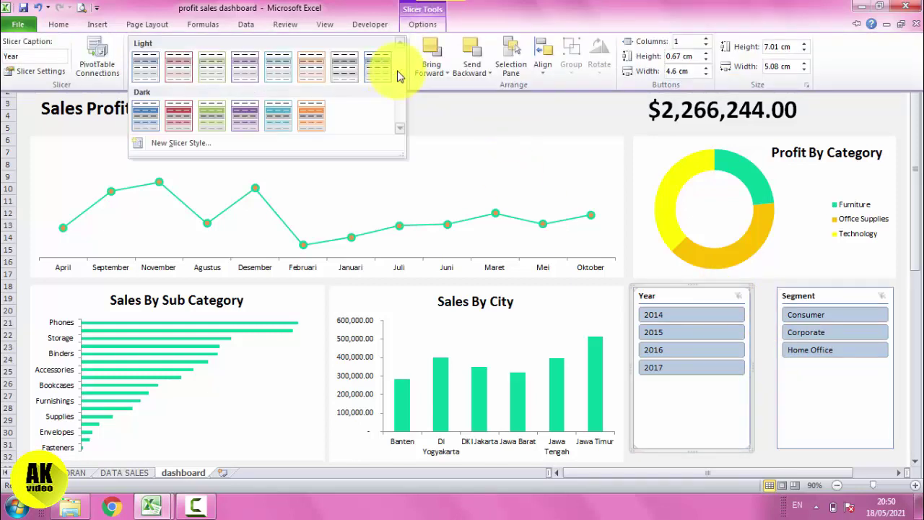
click(211, 67)
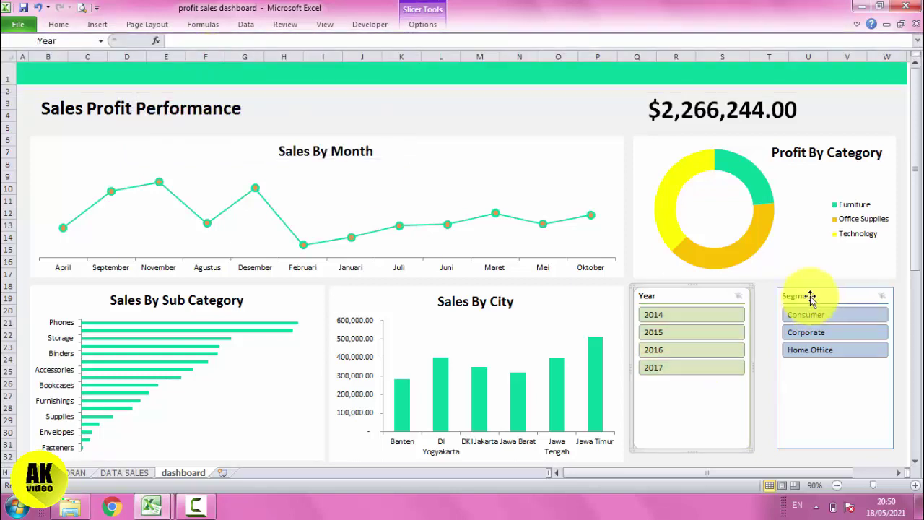
click(810, 296)
click(426, 27)
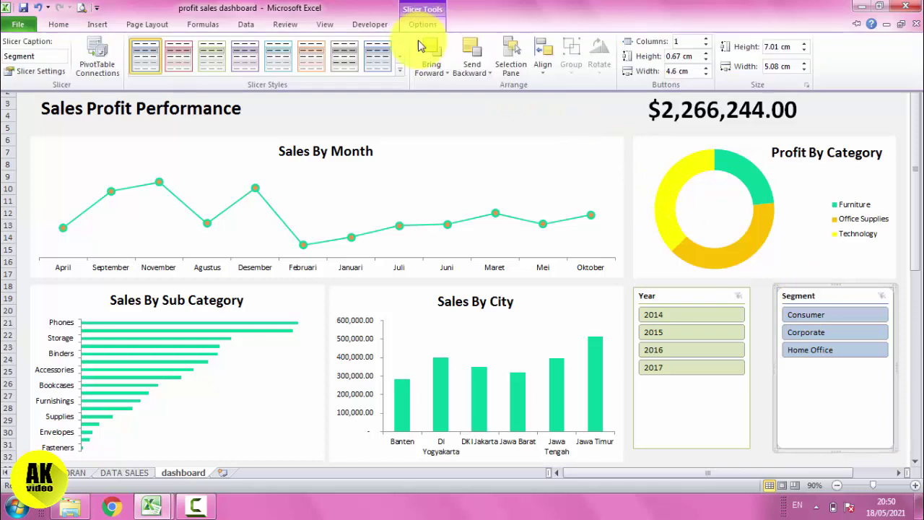
click(187, 55)
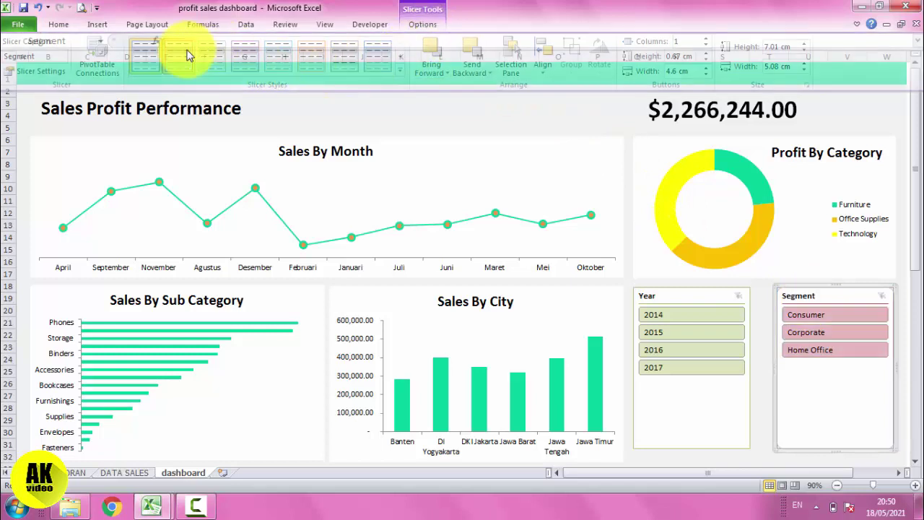
click(729, 302)
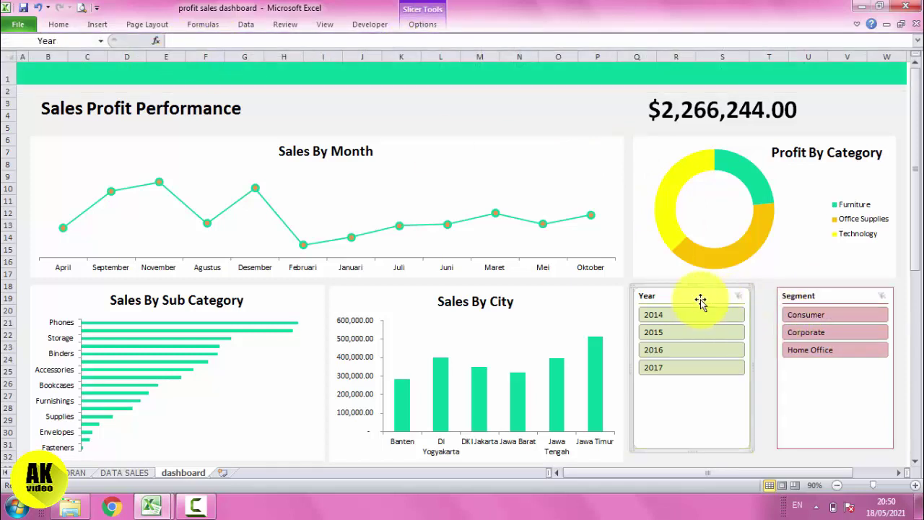
click(421, 26)
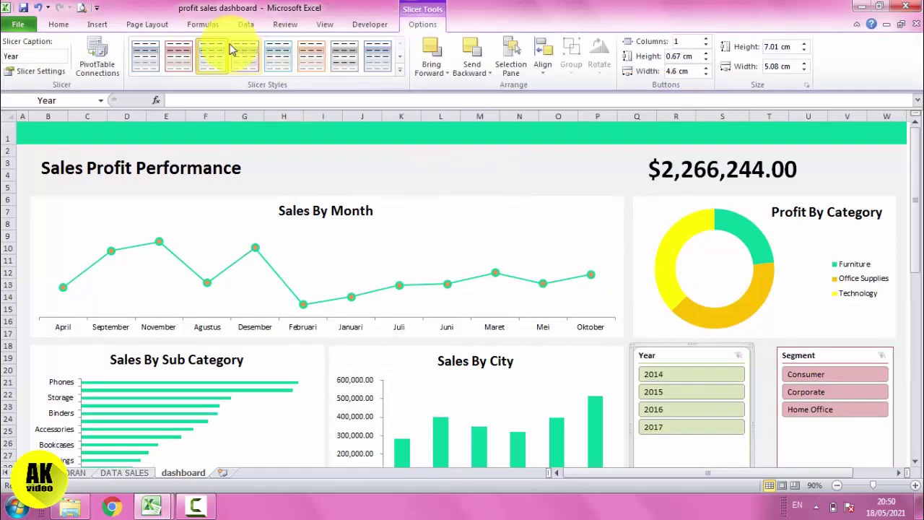
click(186, 57)
click(837, 174)
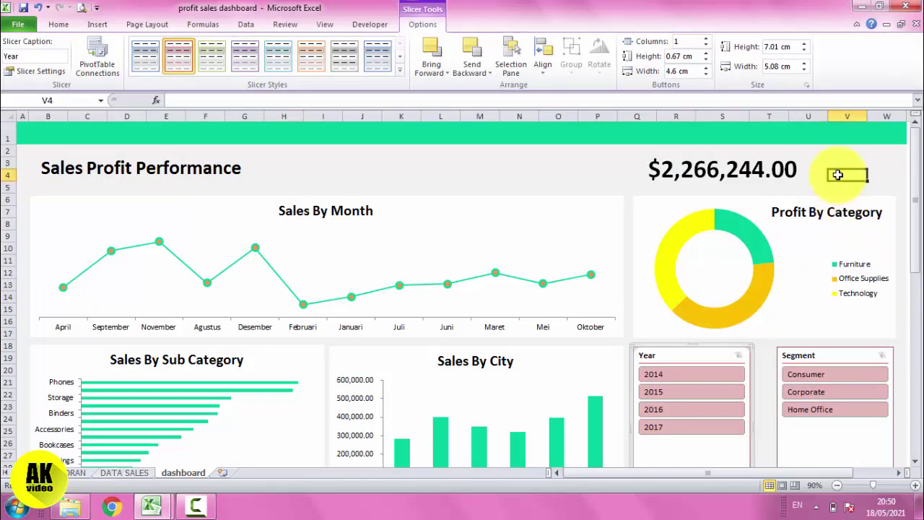
scroll(843, 303, down, 4)
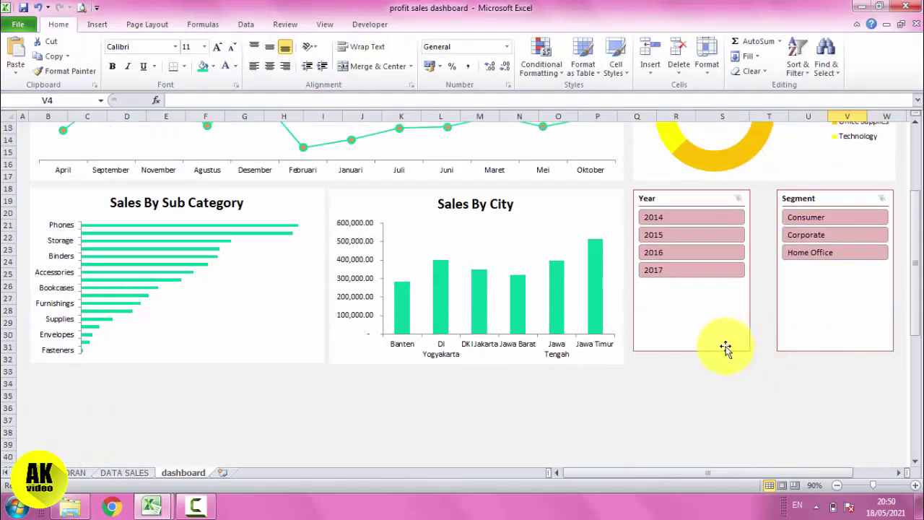
Step: Check the Sales By City chart's size as a reference for the slicers
click(597, 200)
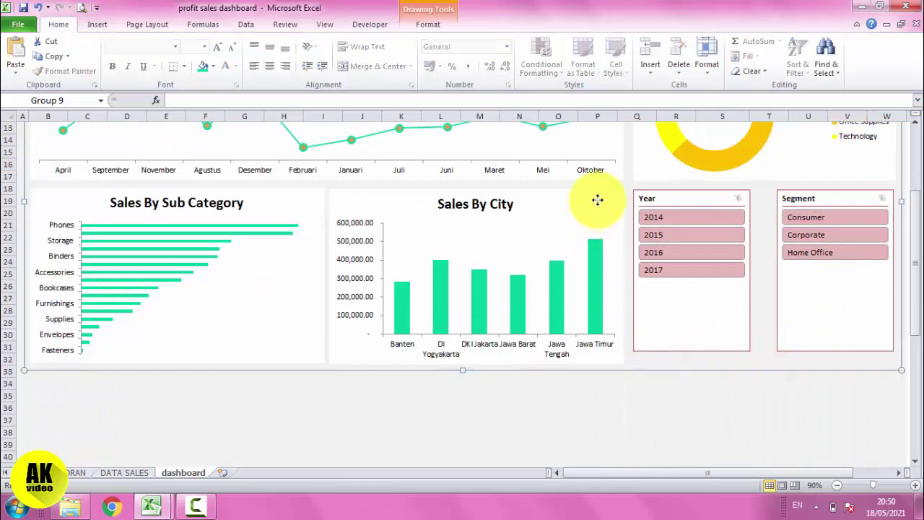
click(598, 200)
double_click(598, 200)
click(462, 24)
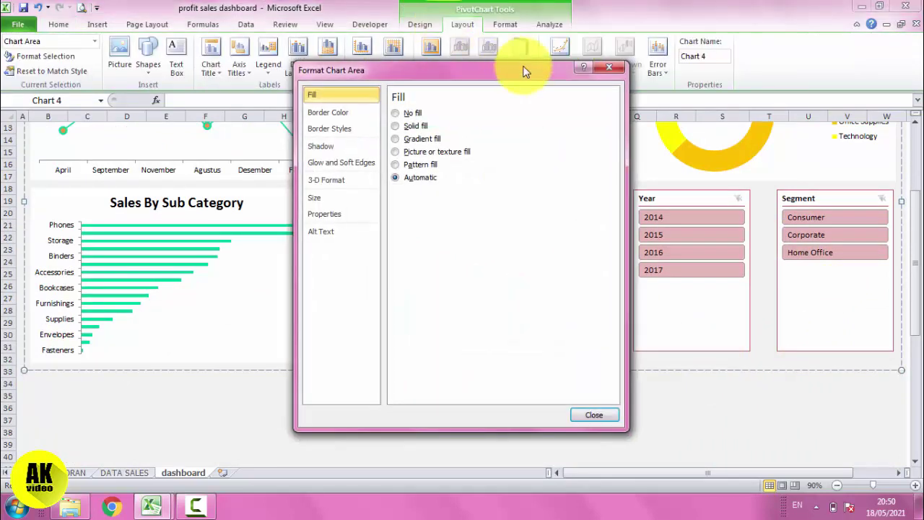
click(611, 69)
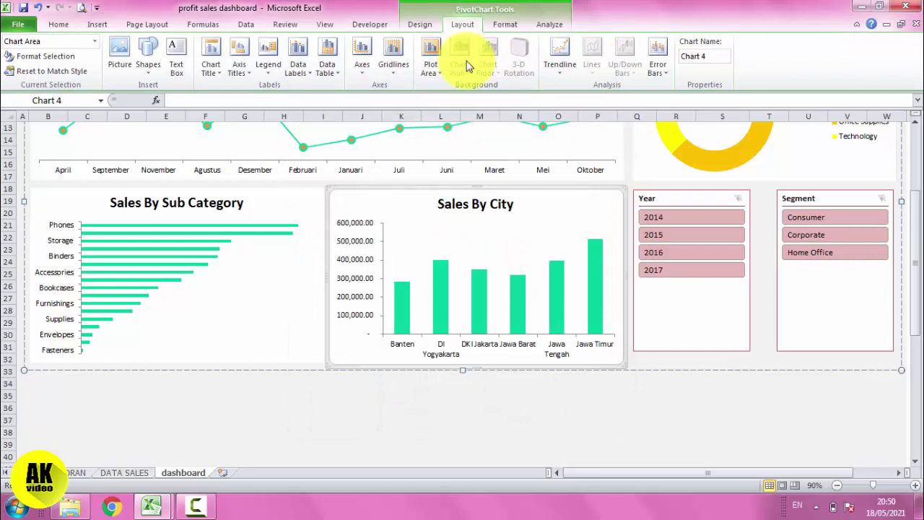
click(503, 24)
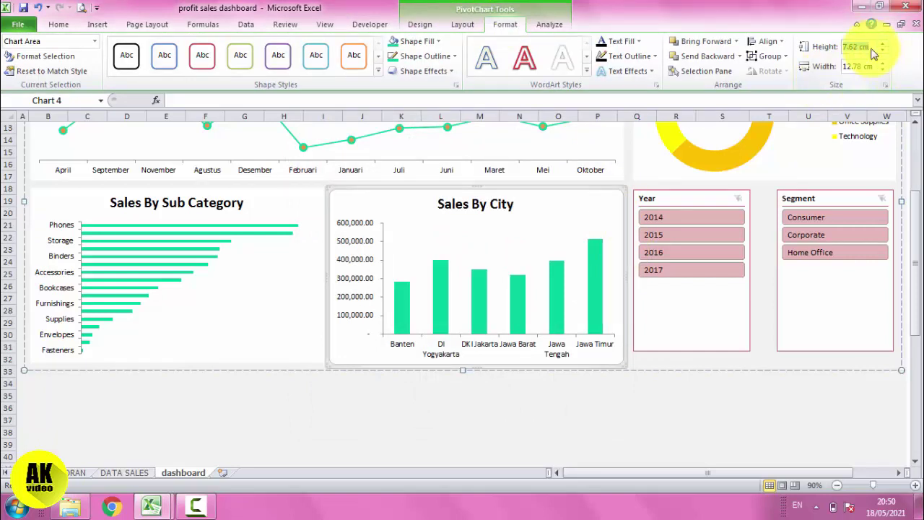
click(809, 421)
Step: Set the height of both the Year and Segment slicers to 7.62 cm
click(710, 341)
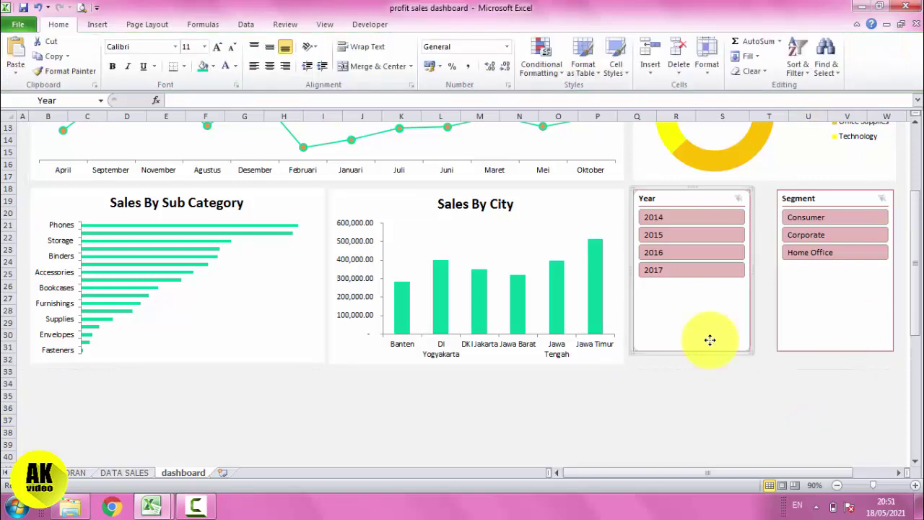
click(422, 24)
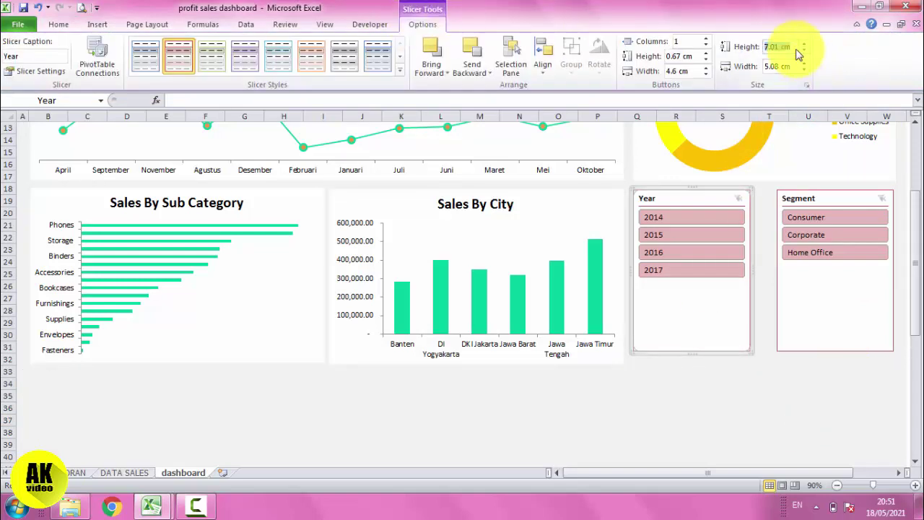
text(7.62)
key(Return)
click(852, 200)
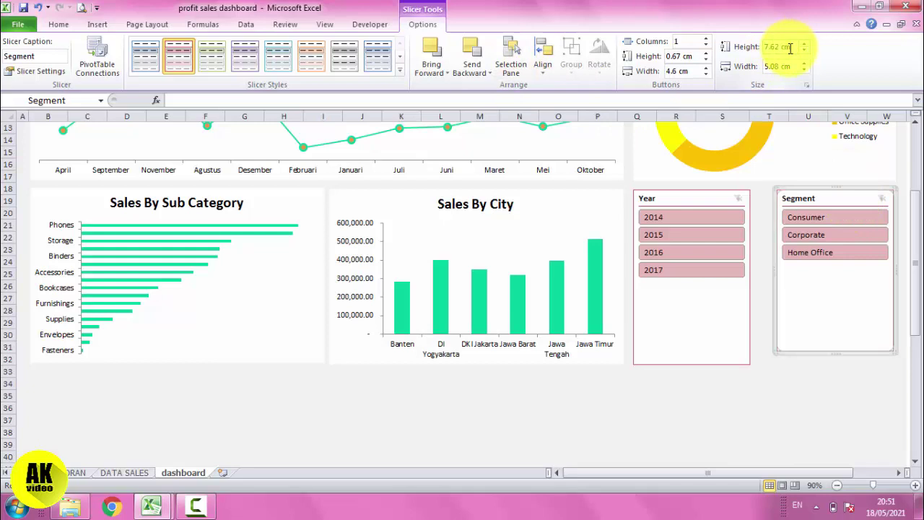
key(Return)
click(808, 417)
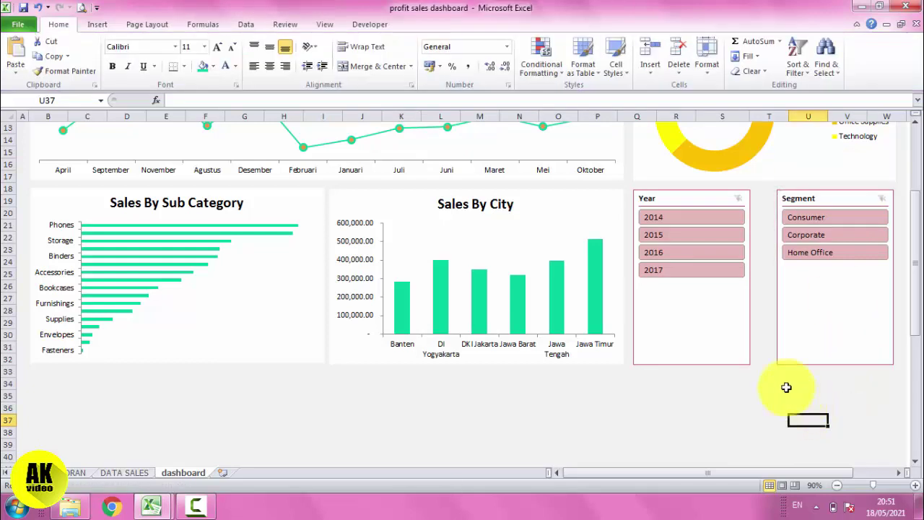
Step: Widen the Year and Segment slicers toward each other to fill the gap, then save
click(737, 343)
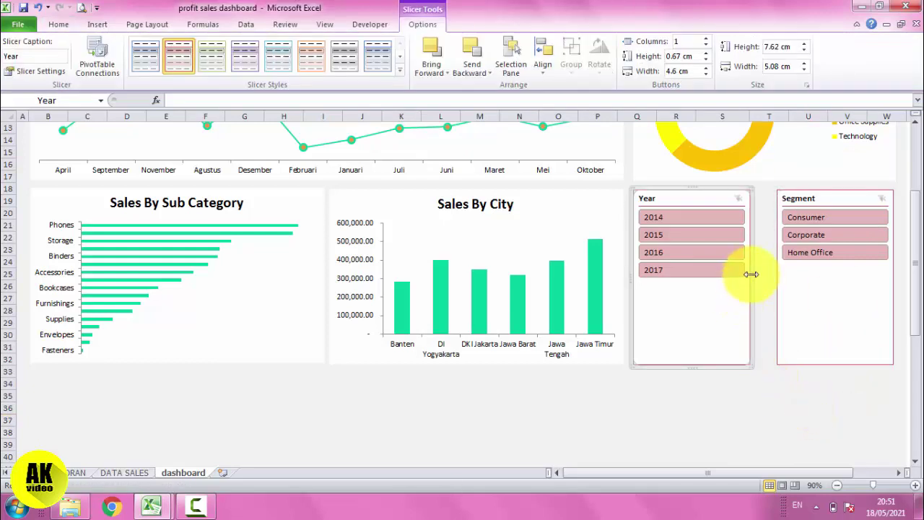
drag(751, 273, 762, 273)
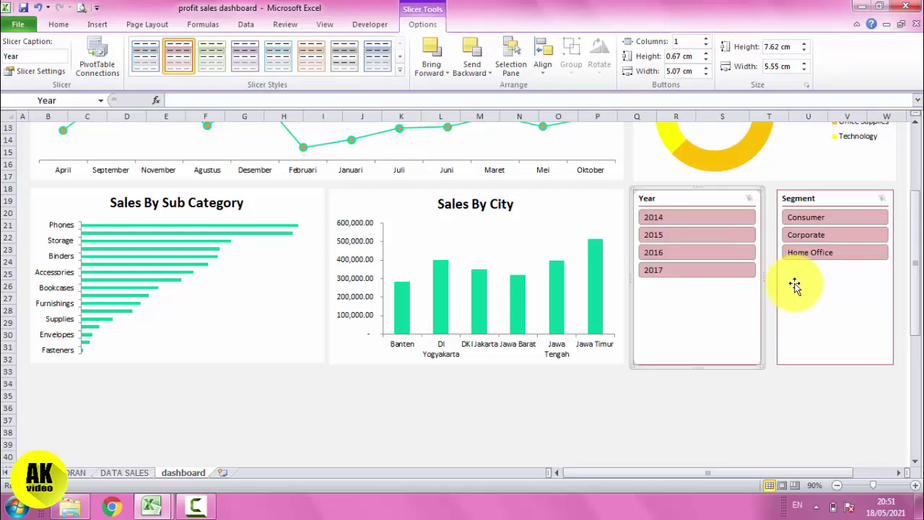
click(795, 285)
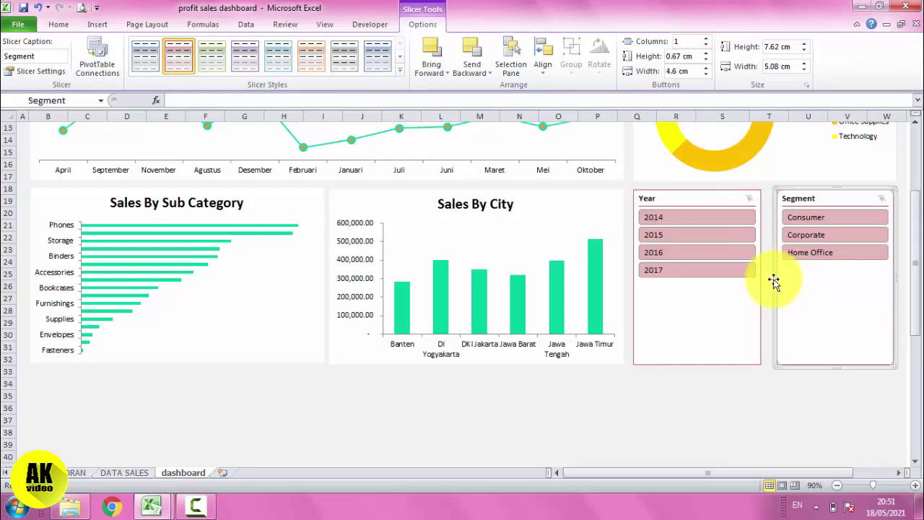
drag(774, 279, 764, 279)
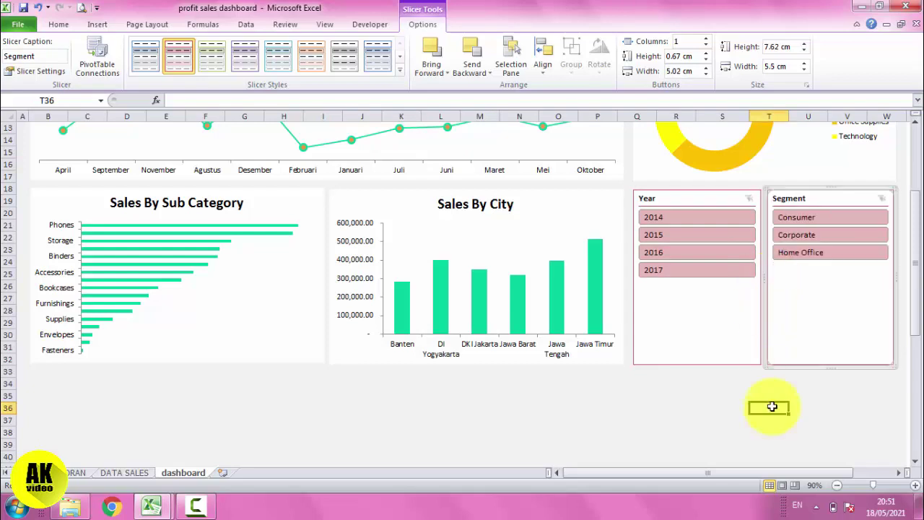
key(ctrl+s)
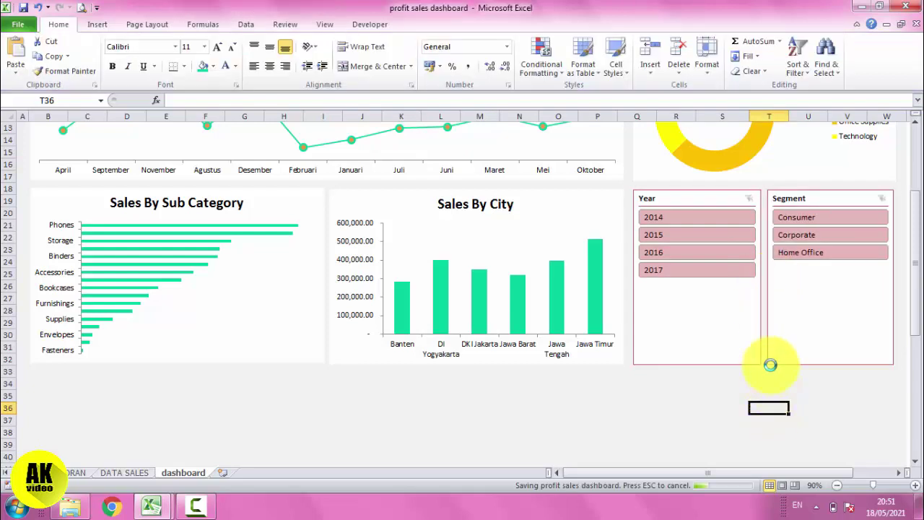
scroll(709, 407, up, 3)
Step: Group the Year and Segment slicers into one object and collapse the ribbon
scroll(709, 408, up, 1)
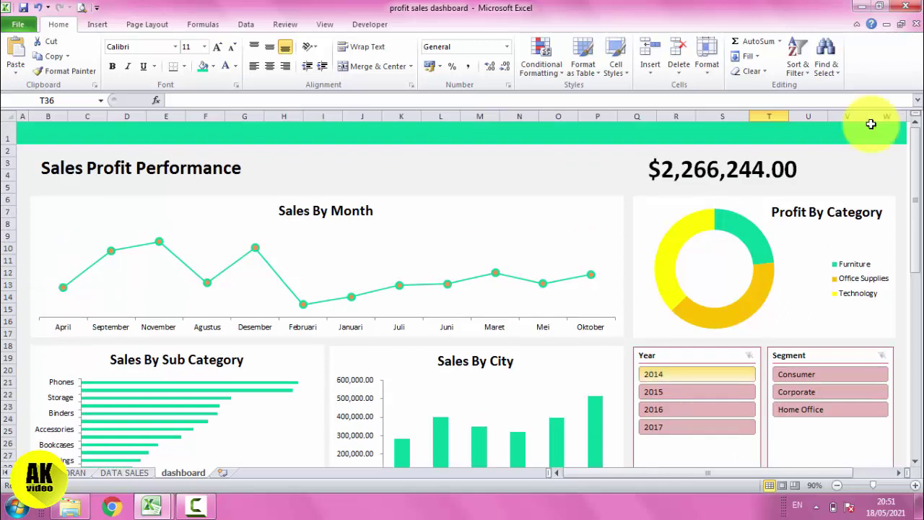
click(860, 24)
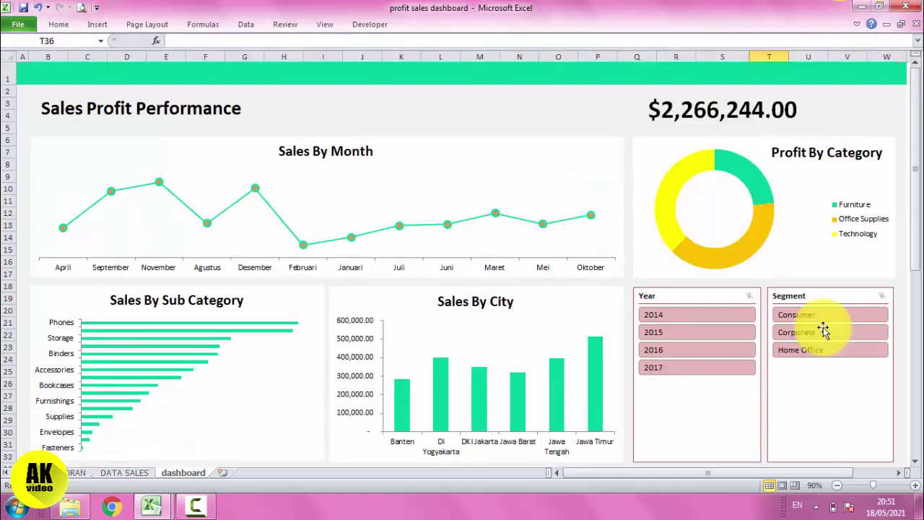
click(743, 403)
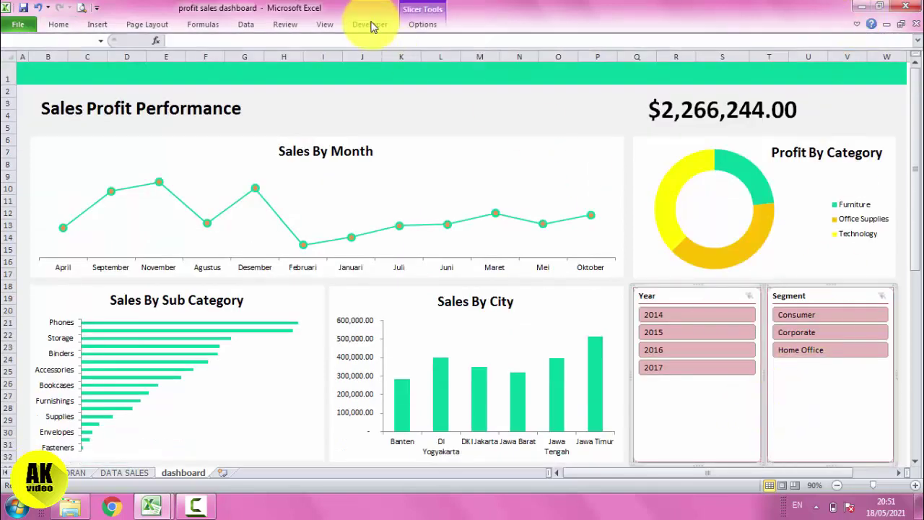
double_click(423, 24)
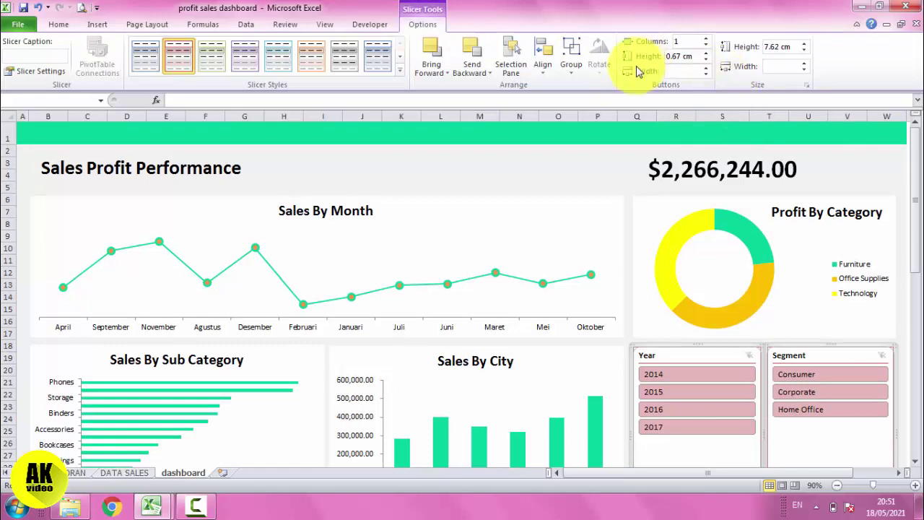
click(573, 64)
click(582, 88)
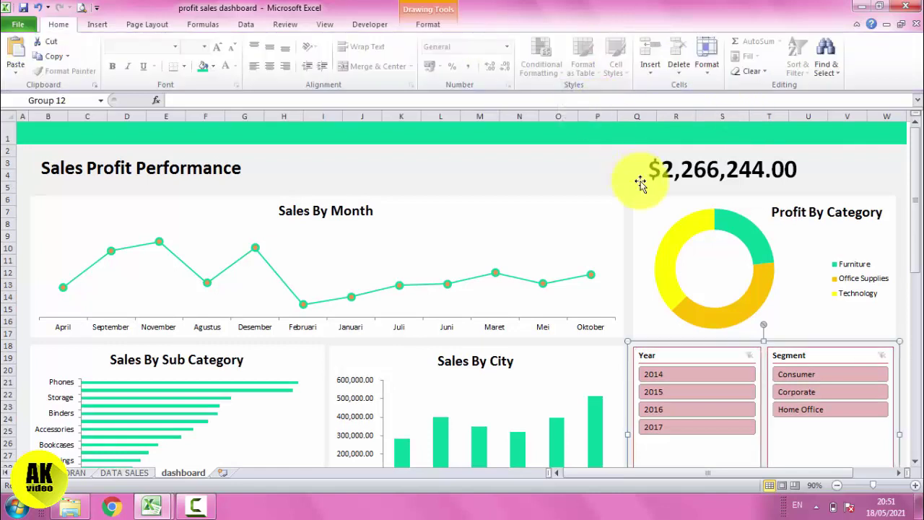
click(589, 176)
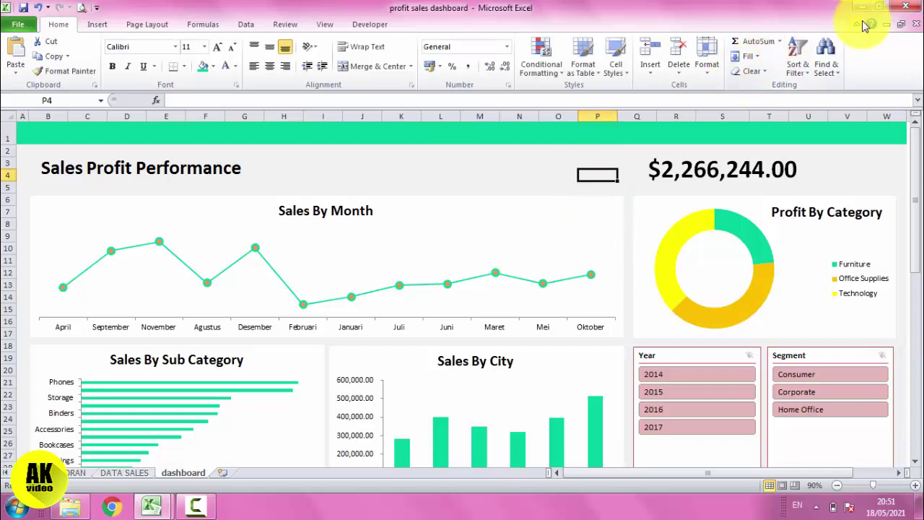
click(857, 24)
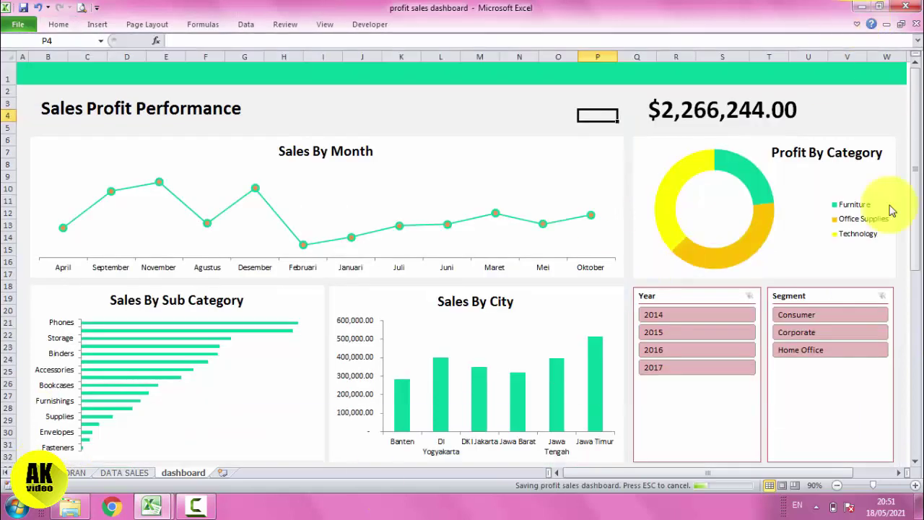
click(331, 23)
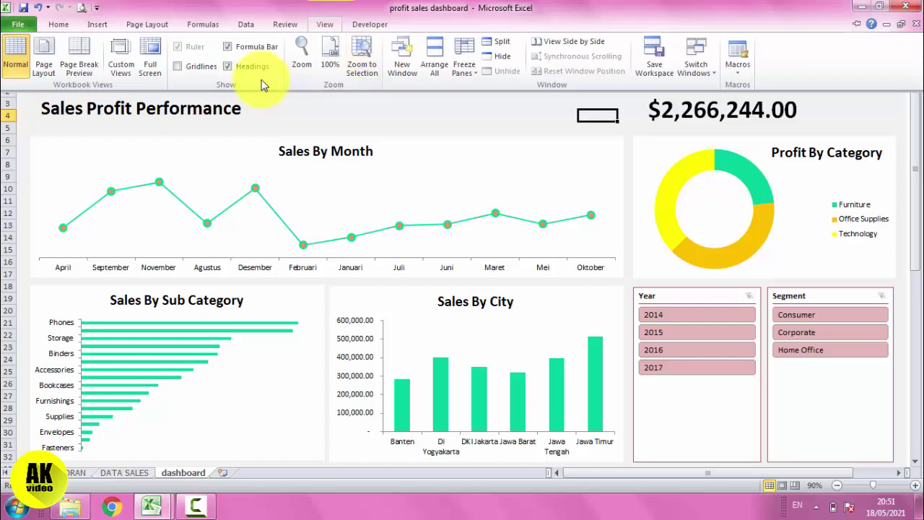
Step: Hide the row and column headings and shift the $2,266,244.00 total to the right edge
click(244, 66)
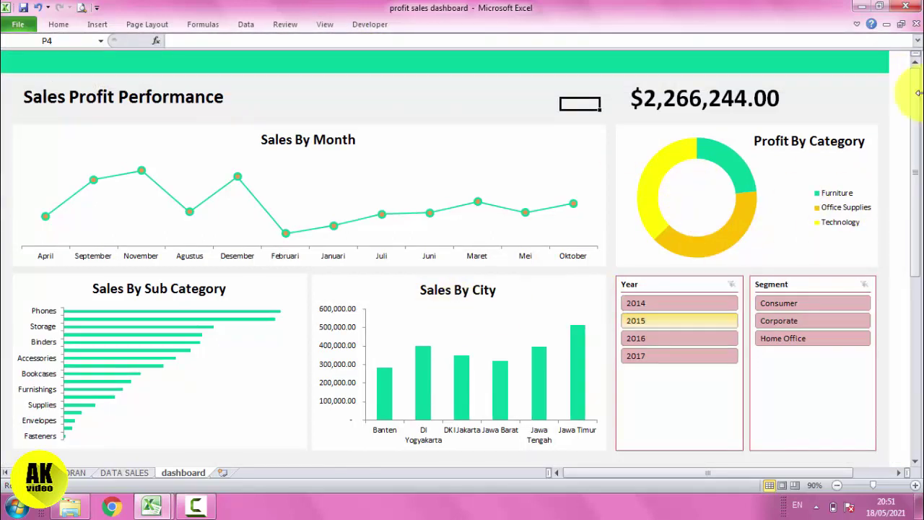
click(715, 99)
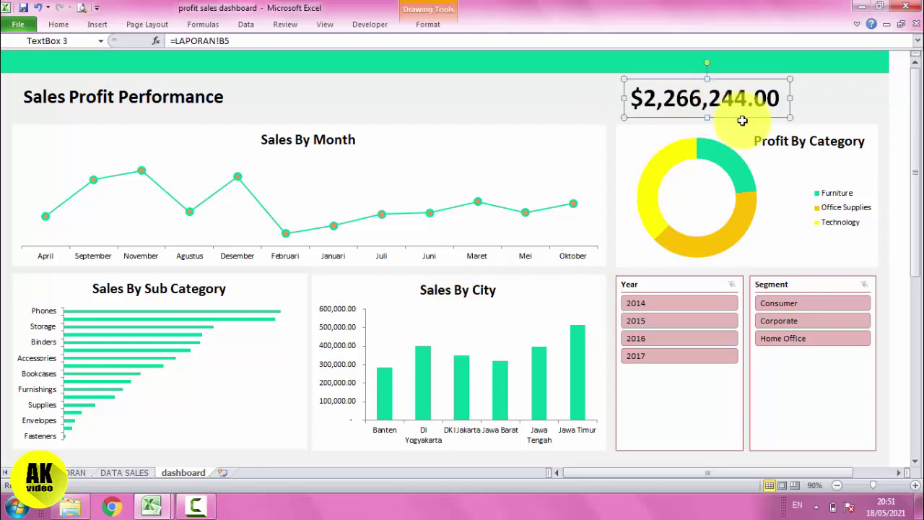
drag(742, 119, 829, 117)
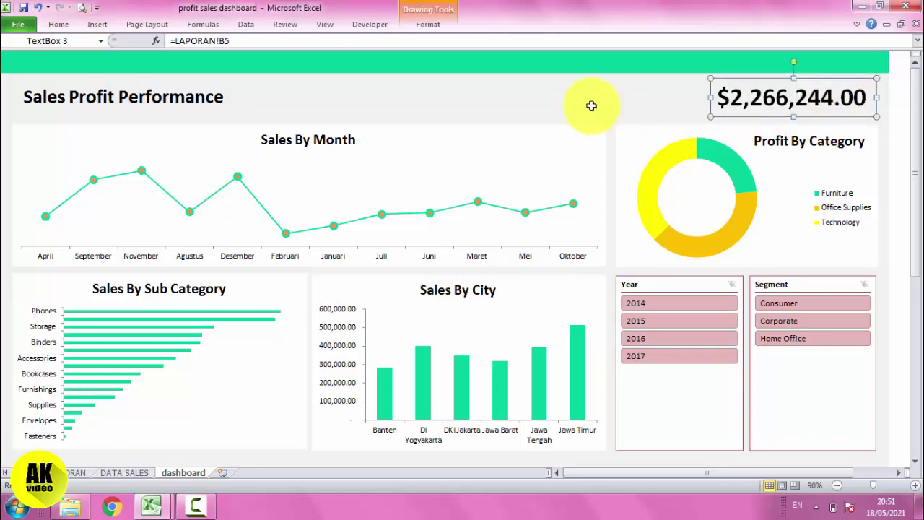
click(384, 101)
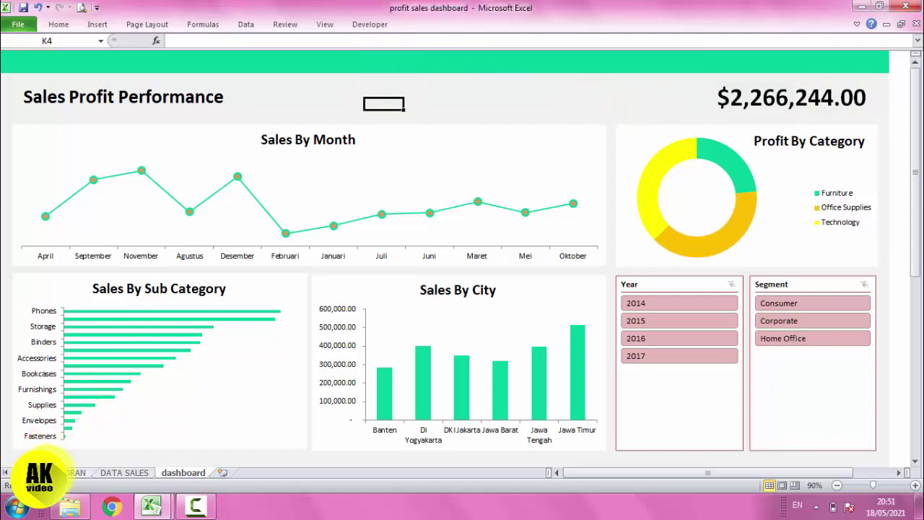
Step: Give LAPORAN cell B5 Comma Style so the total reads 2,266,244.00, then save
click(73, 473)
click(90, 127)
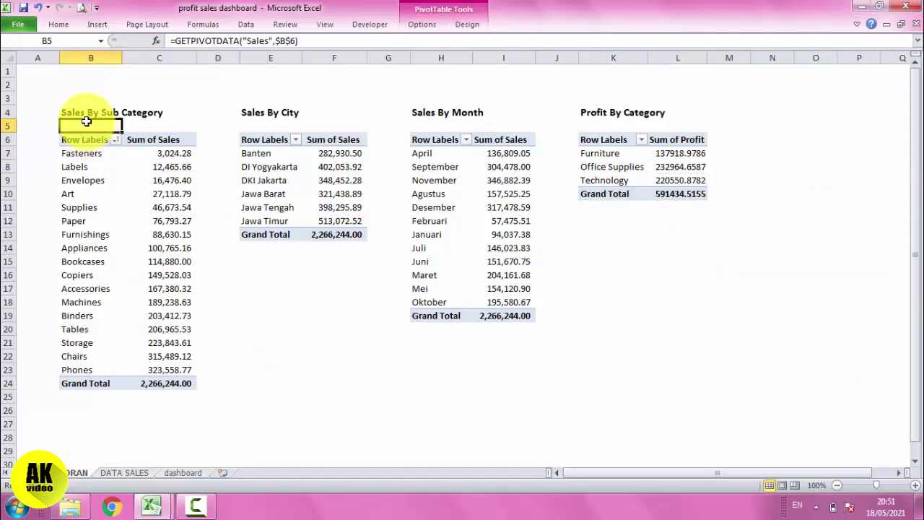
click(61, 25)
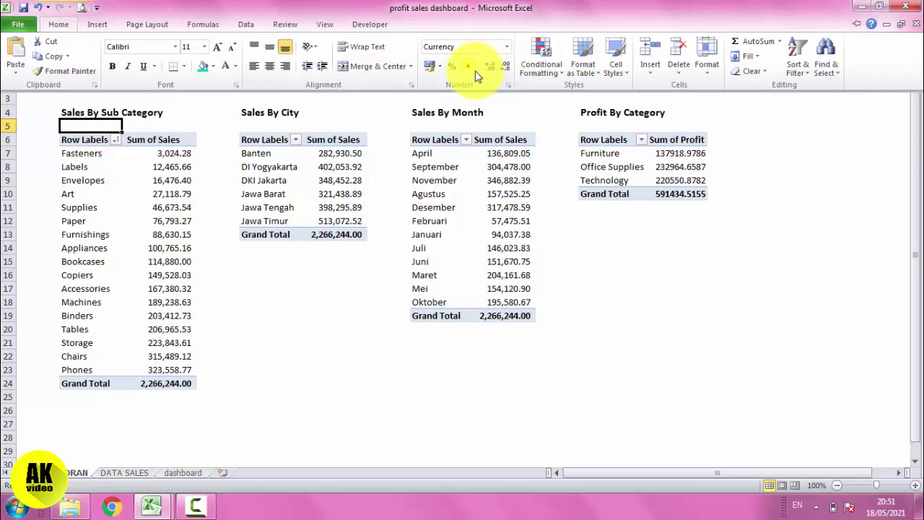
click(569, 258)
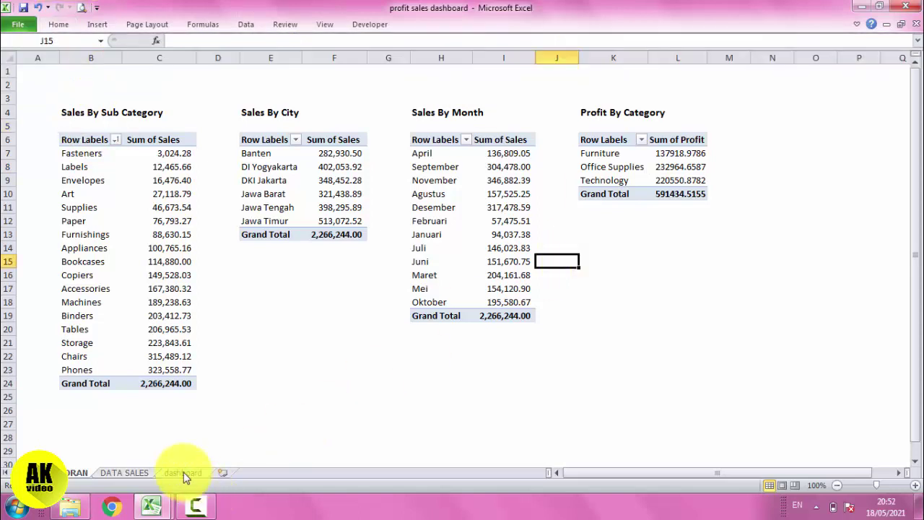
click(183, 473)
click(24, 7)
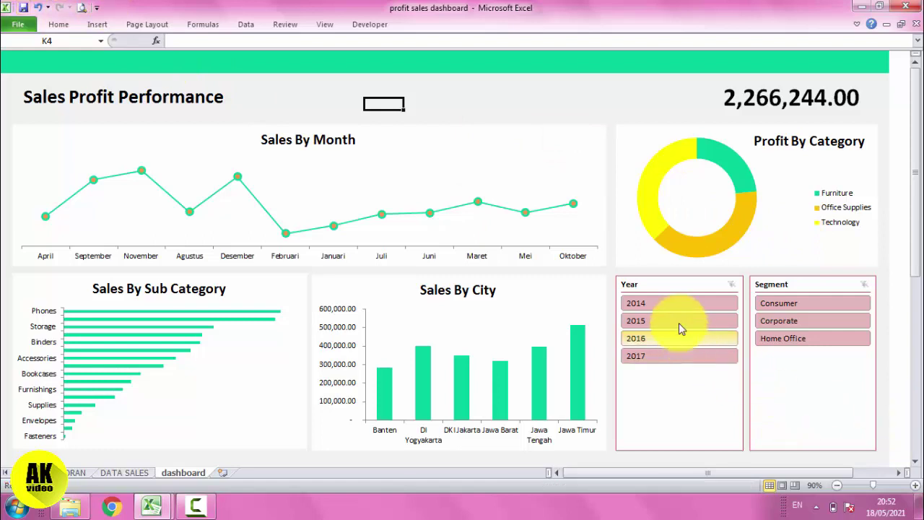
Step: Test the Year slicer by filtering to 2014, then 2015, then clearing the filter
click(670, 307)
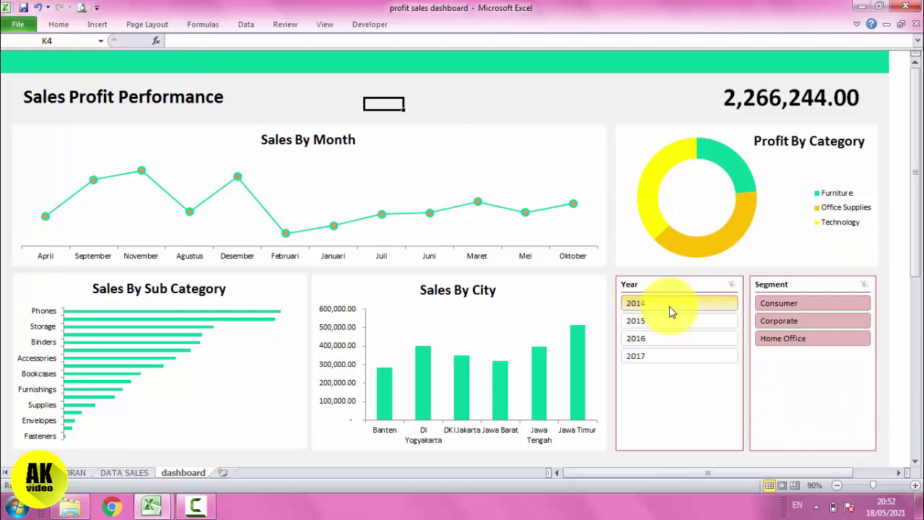
click(708, 321)
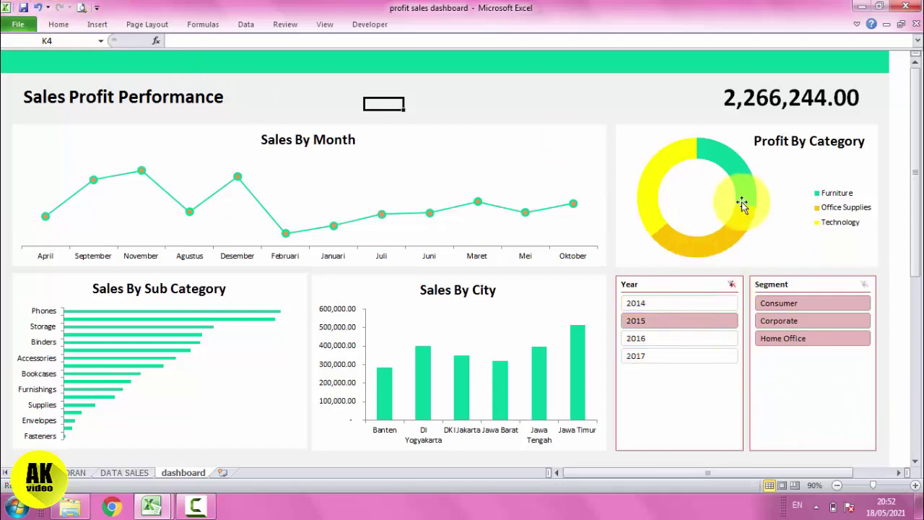
click(732, 285)
Step: Connect the Year slicer to PivotTable1, PivotTable2 and PivotTable3 alongside PivotTable4
click(711, 285)
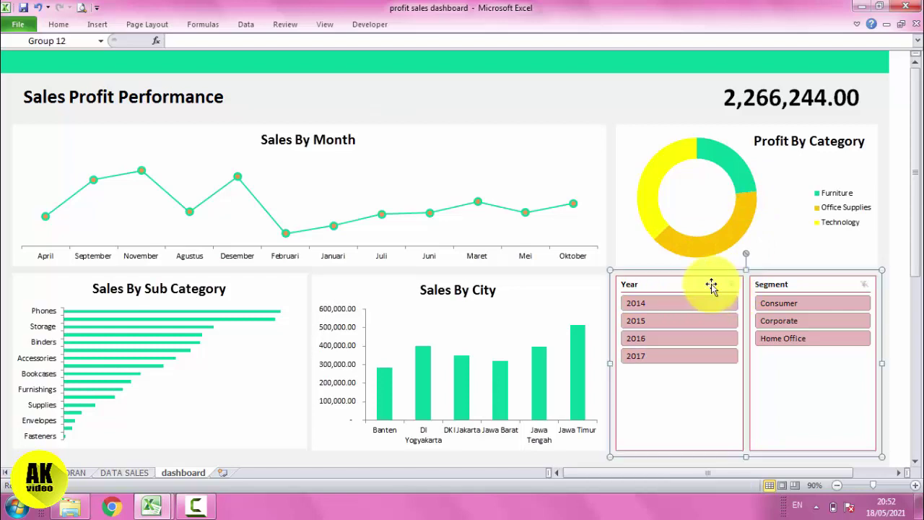
click(711, 284)
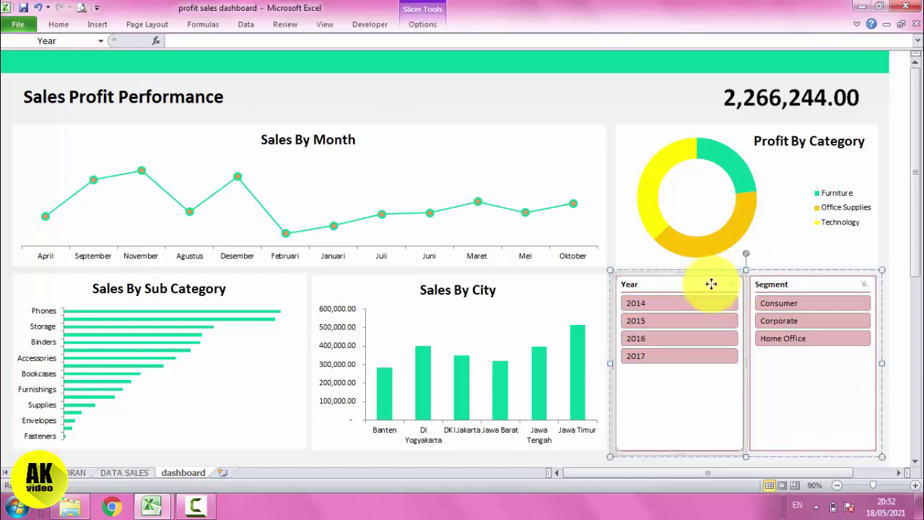
right_click(711, 284)
click(711, 285)
right_click(711, 285)
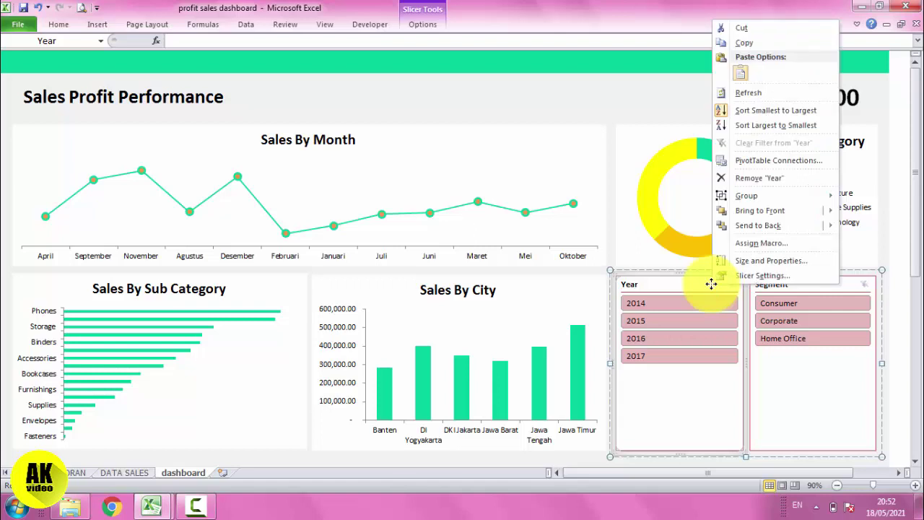
click(761, 162)
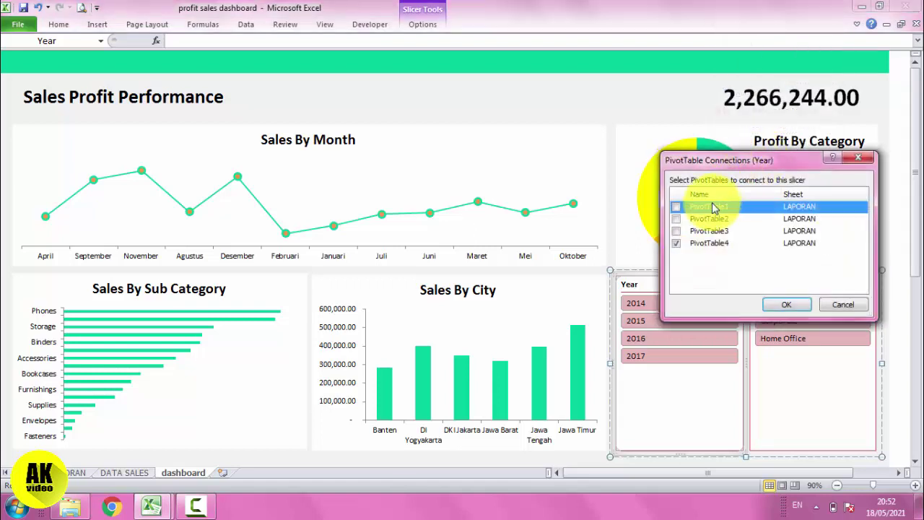
click(677, 211)
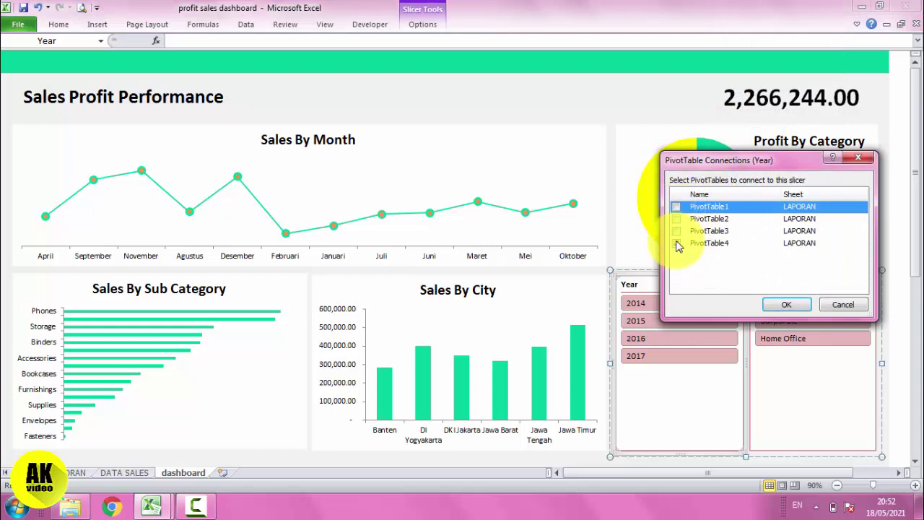
click(677, 218)
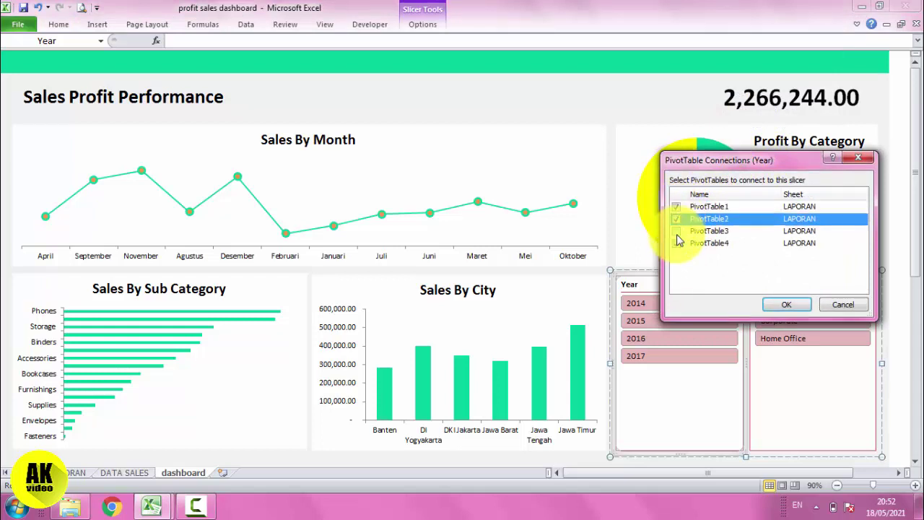
click(677, 230)
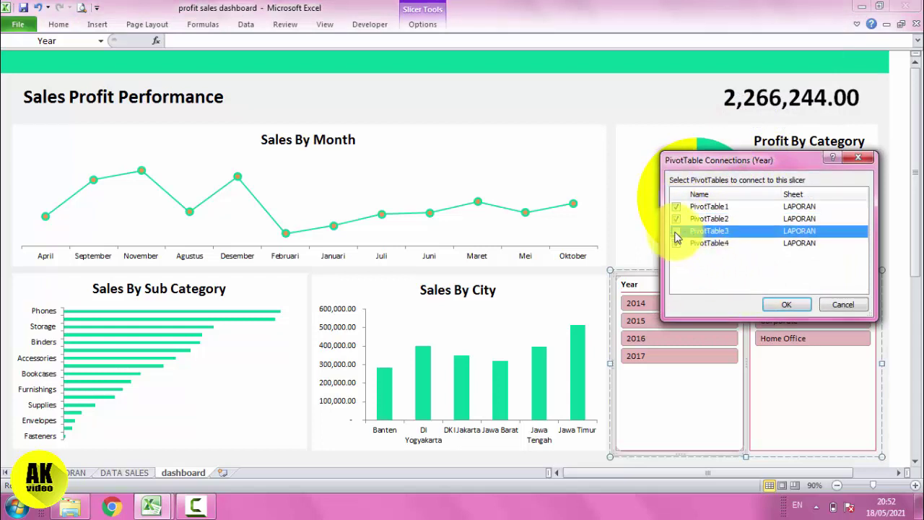
click(786, 304)
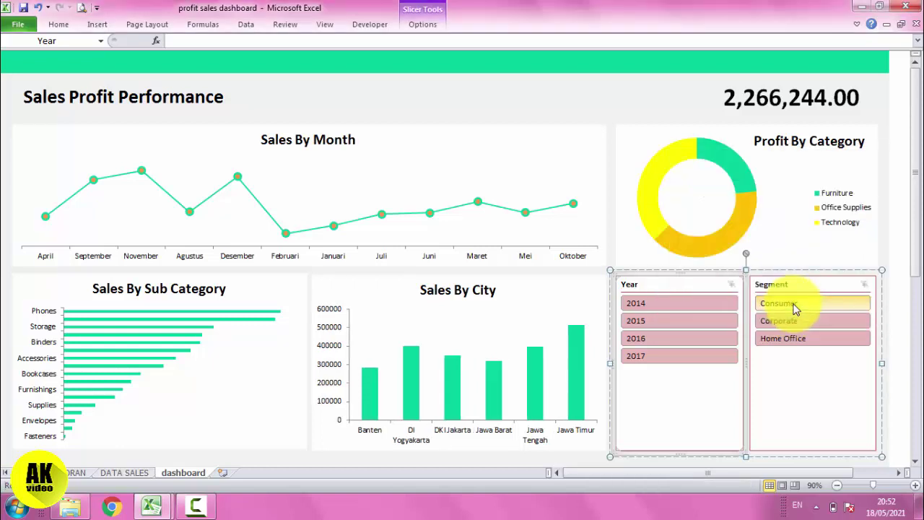
click(899, 251)
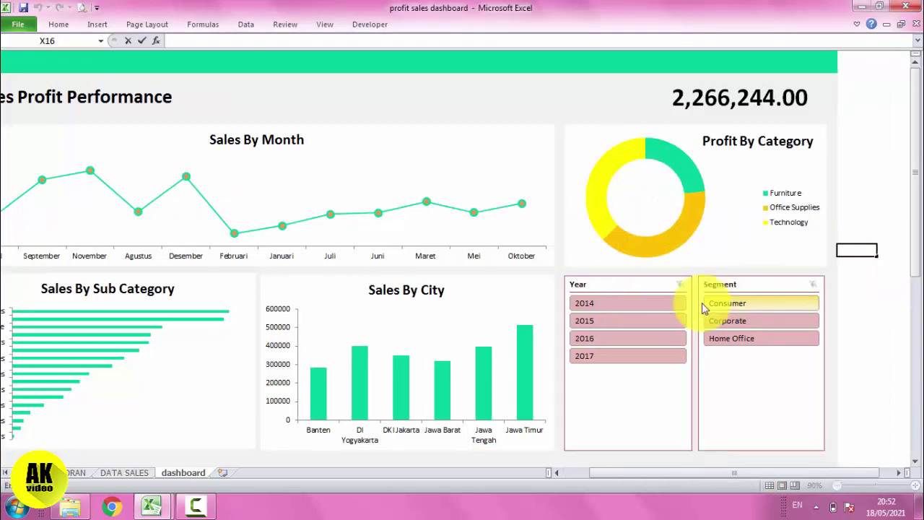
click(612, 304)
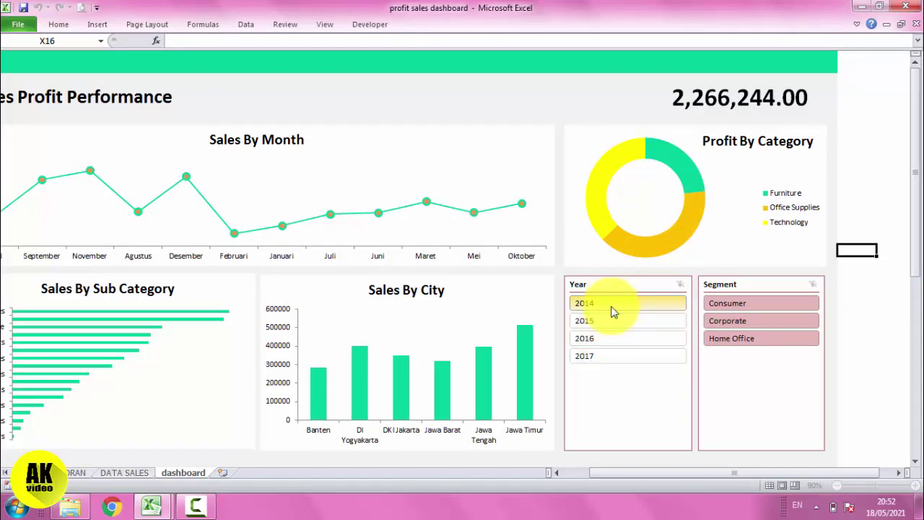
click(612, 321)
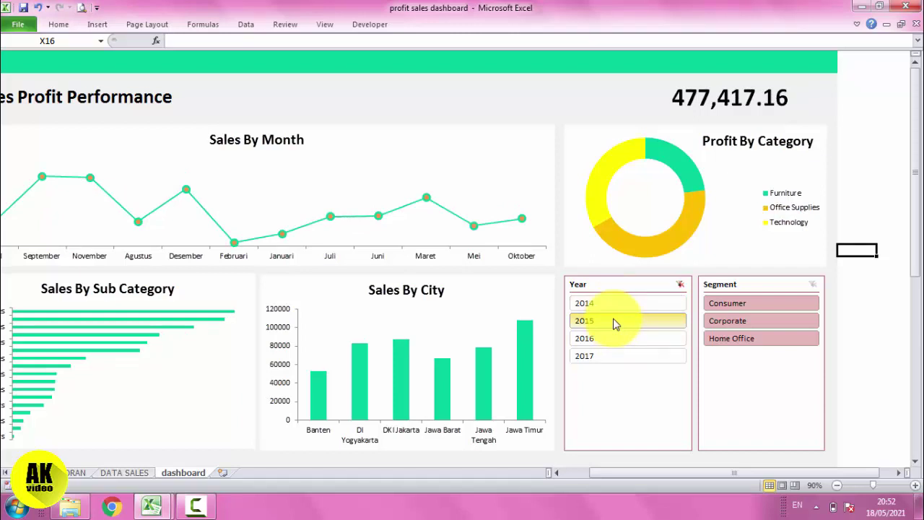
click(616, 357)
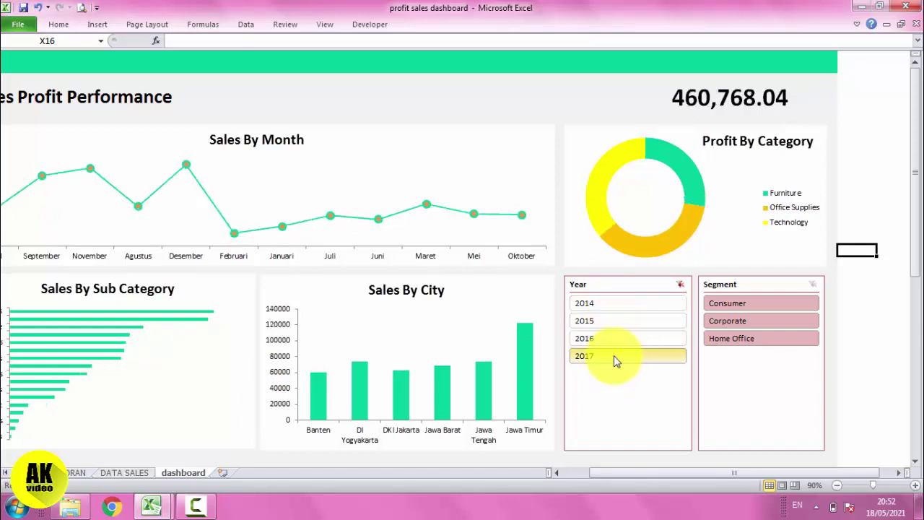
click(680, 284)
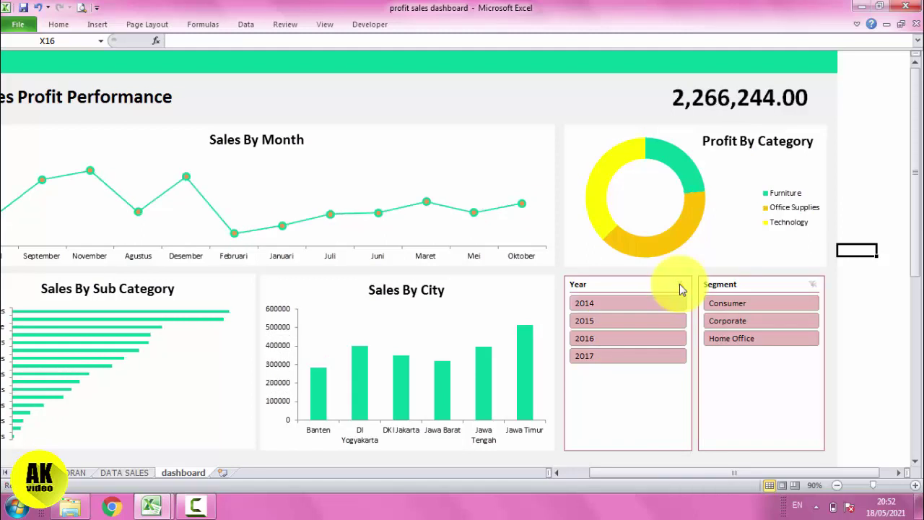
click(736, 284)
Step: Tick PivotTable1 through PivotTable4 in the Segment slicer's PivotTable Connections and confirm
click(736, 284)
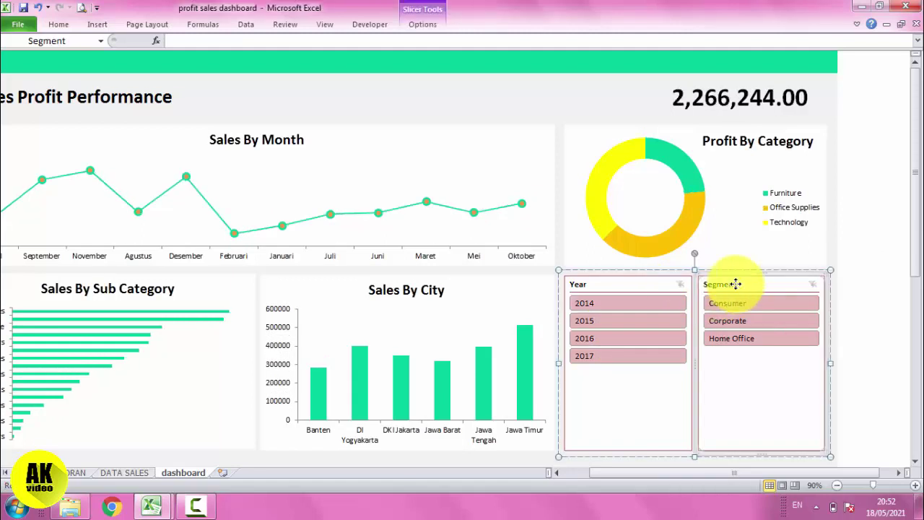
right_click(736, 284)
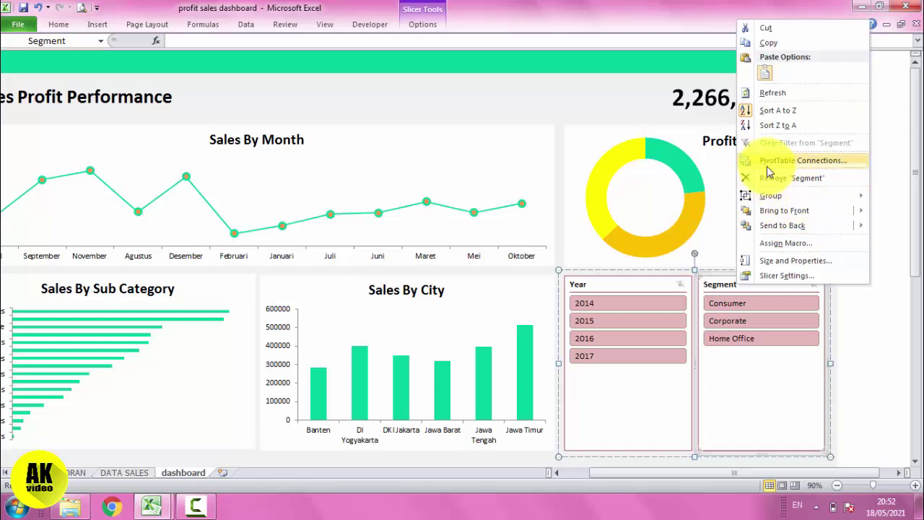
click(767, 161)
click(676, 207)
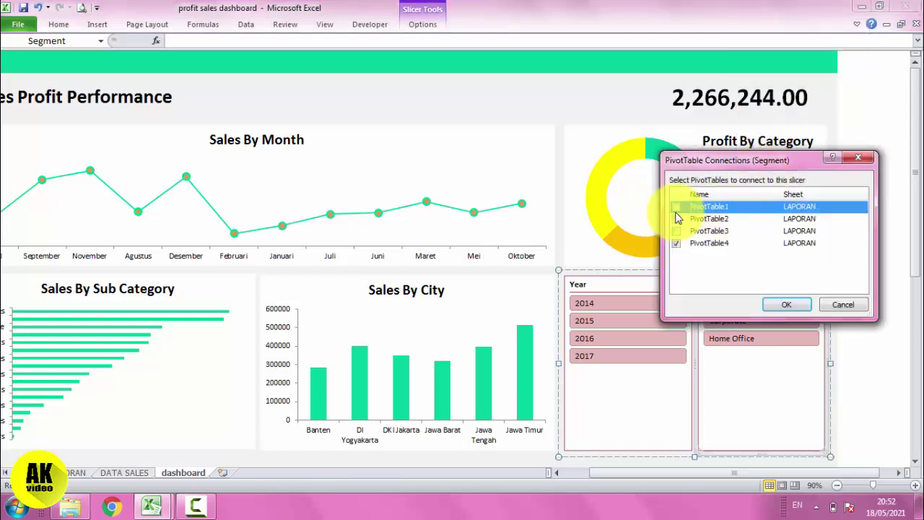
click(675, 218)
click(677, 231)
click(677, 219)
click(784, 305)
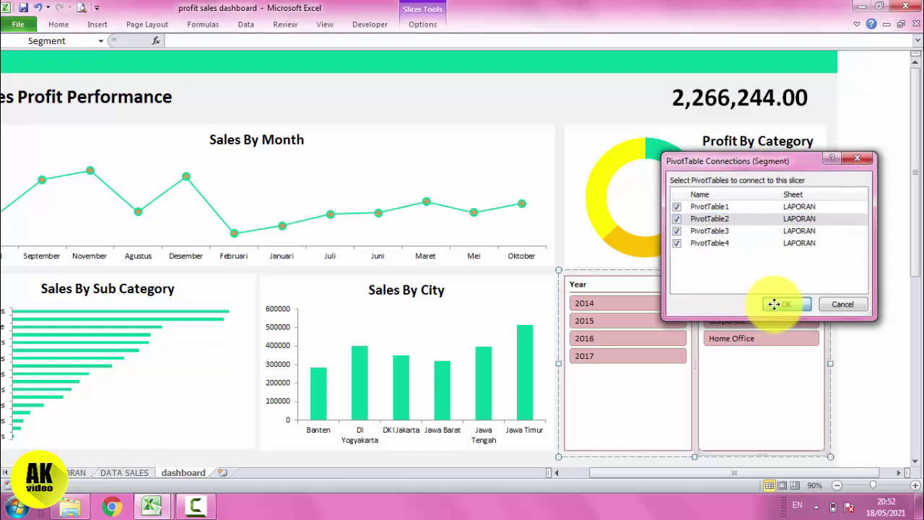
click(867, 286)
drag(745, 471, 689, 469)
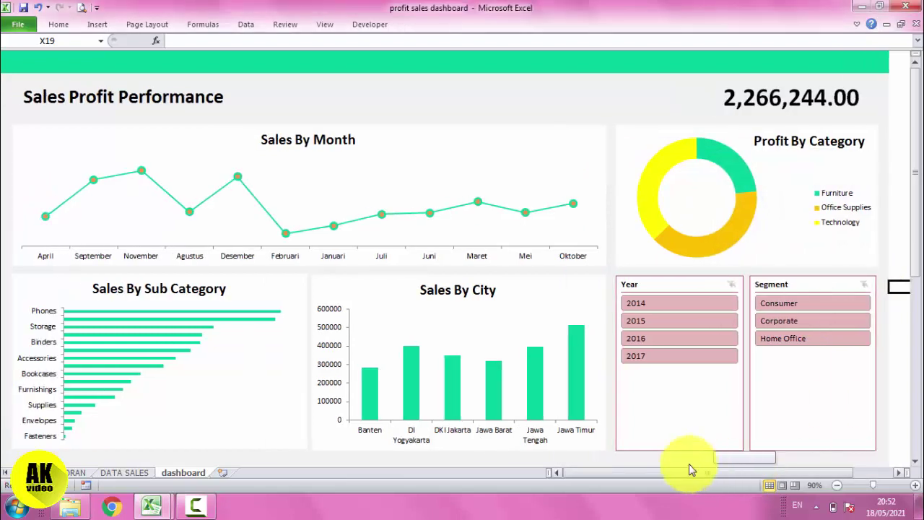
click(795, 343)
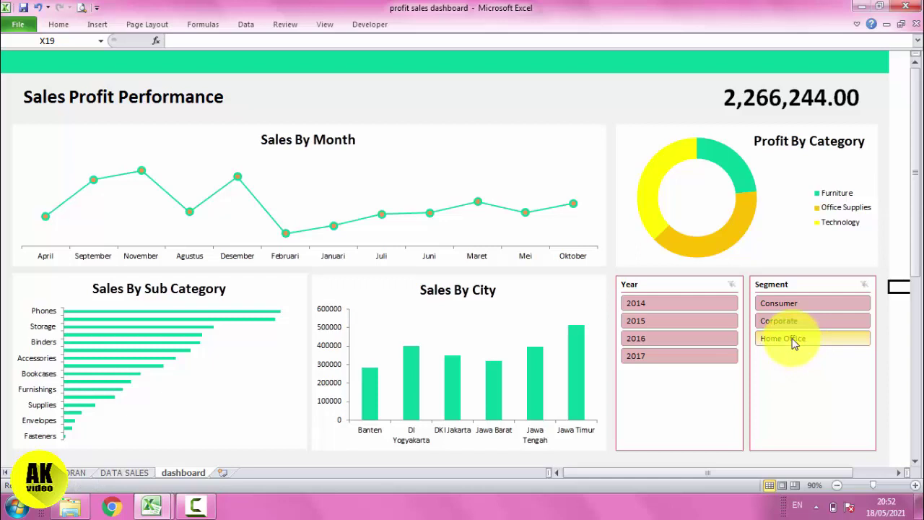
click(788, 307)
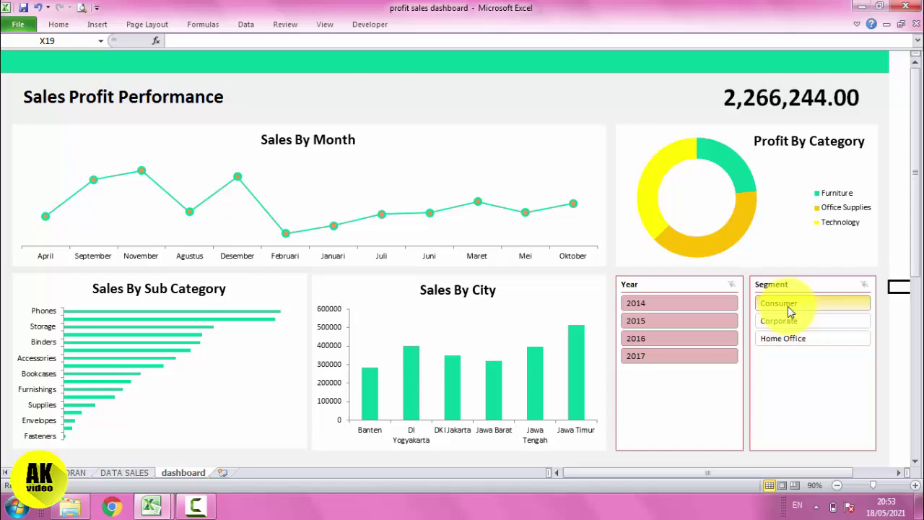
click(792, 322)
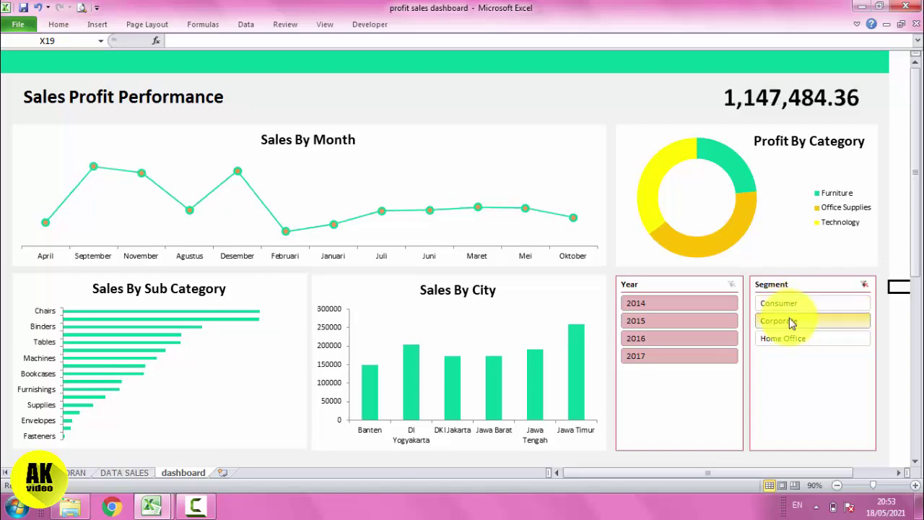
click(787, 339)
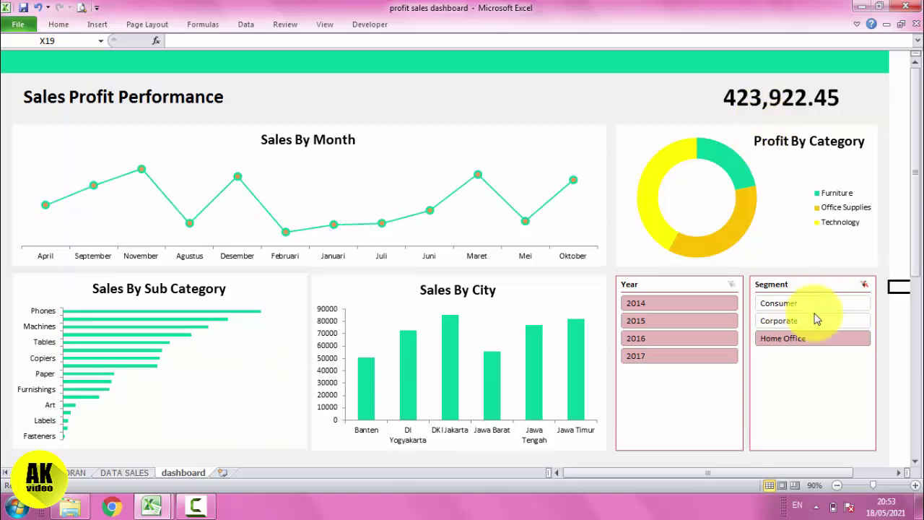
click(665, 307)
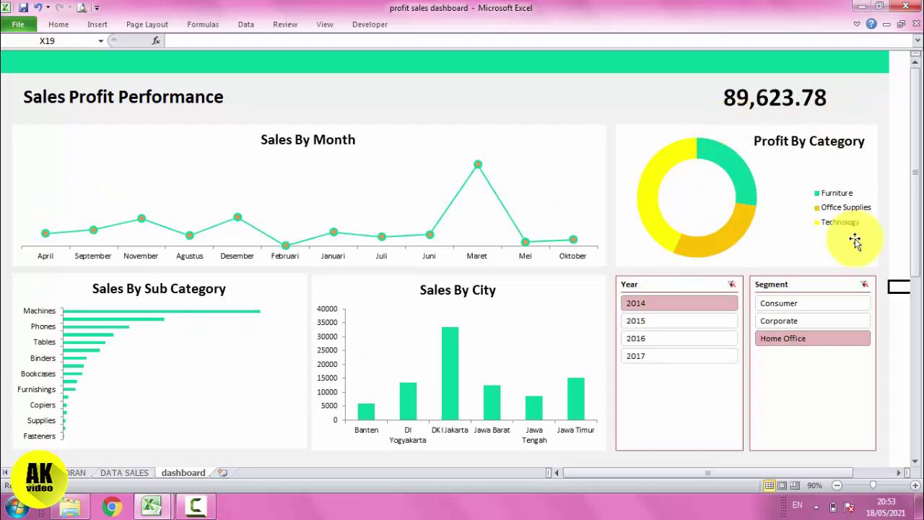
click(864, 284)
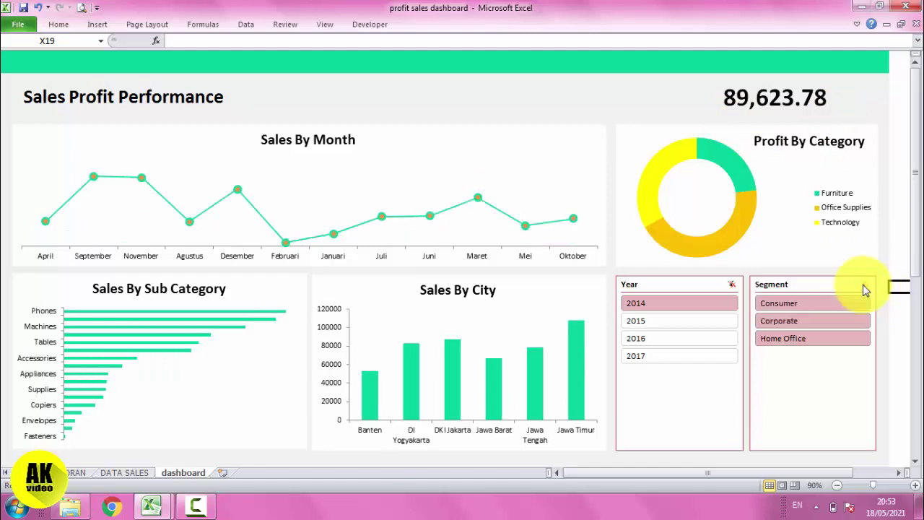
click(732, 285)
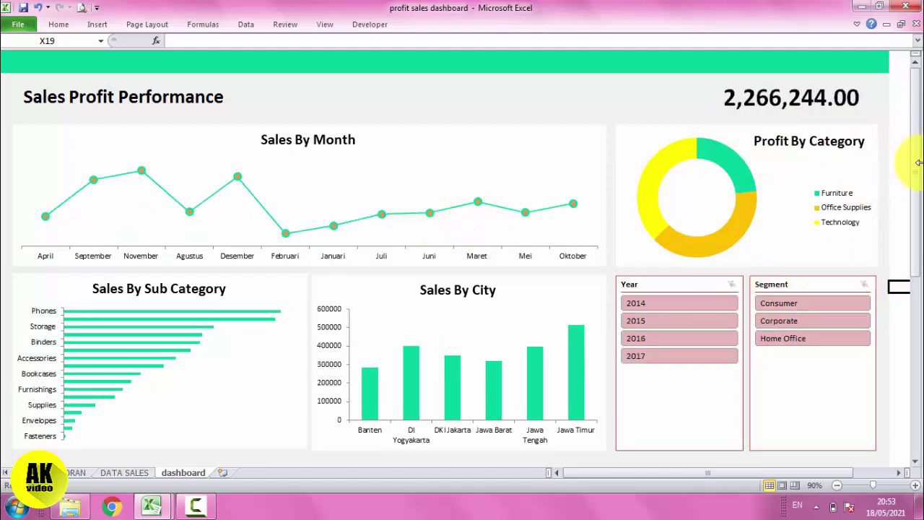
Step: Save the workbook and select the cell range behind the dashboard, column A through W
click(24, 7)
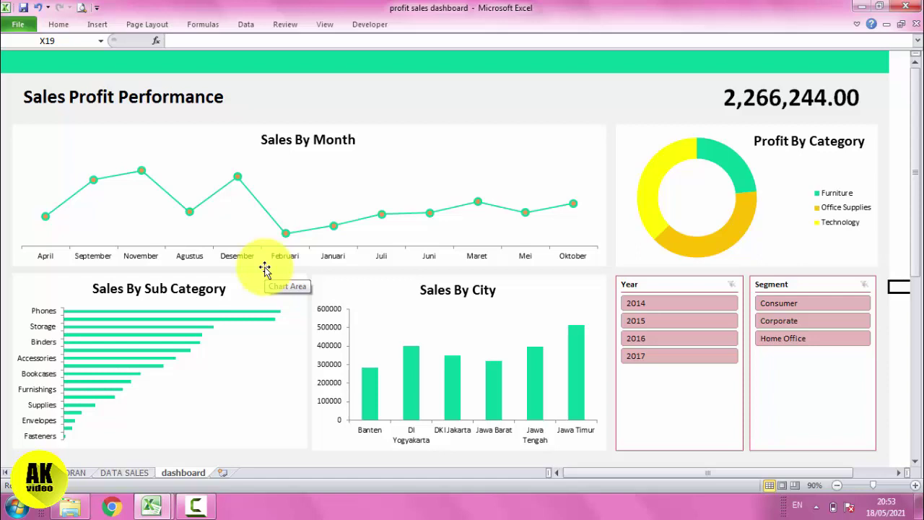
click(888, 63)
mouse_move(888, 63)
mouse_down()
mouse_move(3, 426)
mouse_move(4, 310)
mouse_up()
click(68, 303)
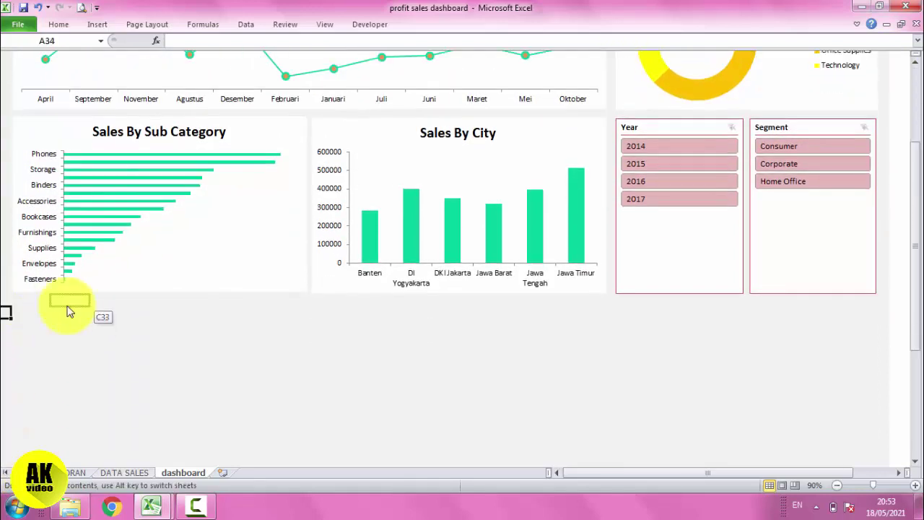
click(41, 348)
click(40, 316)
mouse_move(52, 320)
mouse_down()
mouse_move(2, 313)
mouse_move(893, 168)
mouse_move(882, 3)
mouse_up()
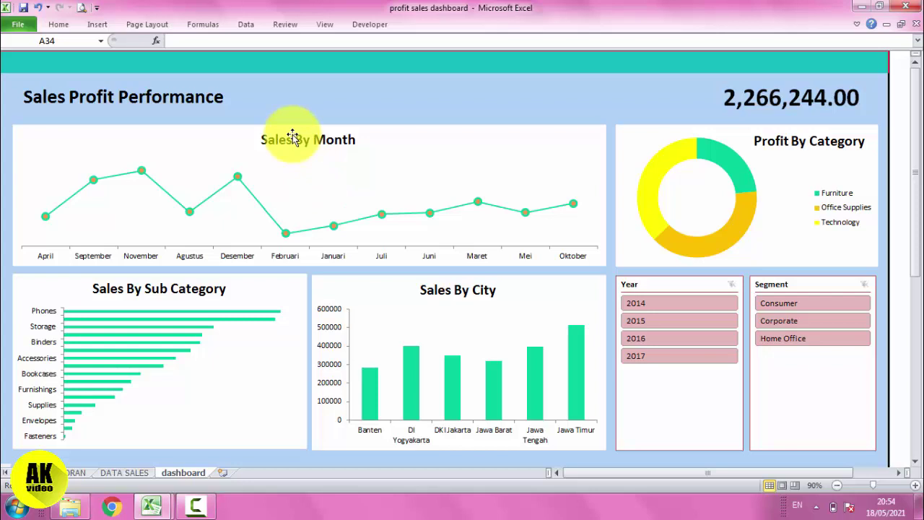
scroll(296, 138, down, 5)
scroll(299, 140, up, 5)
scroll(619, 195, down, 1)
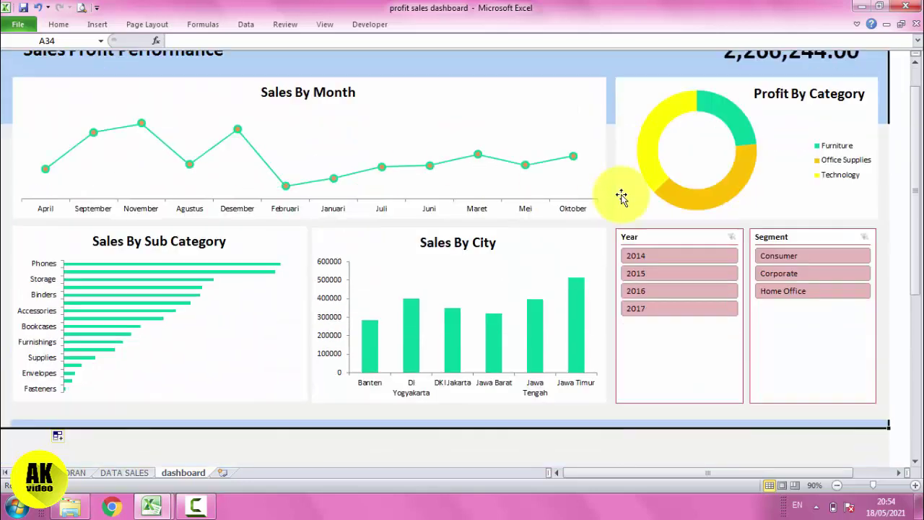
scroll(464, 244, down, 4)
scroll(18, 134, up, 2)
scroll(19, 134, up, 3)
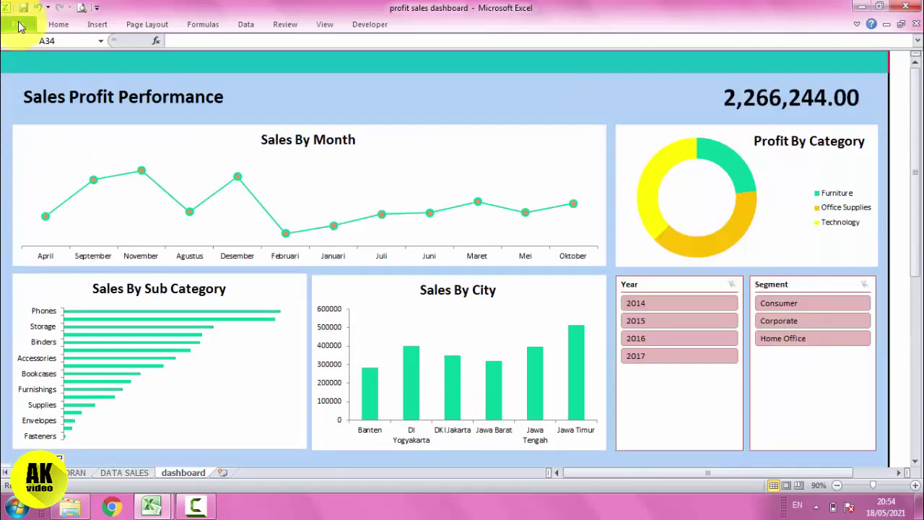
Step: Set the printout to landscape orientation on A4 paper
click(20, 27)
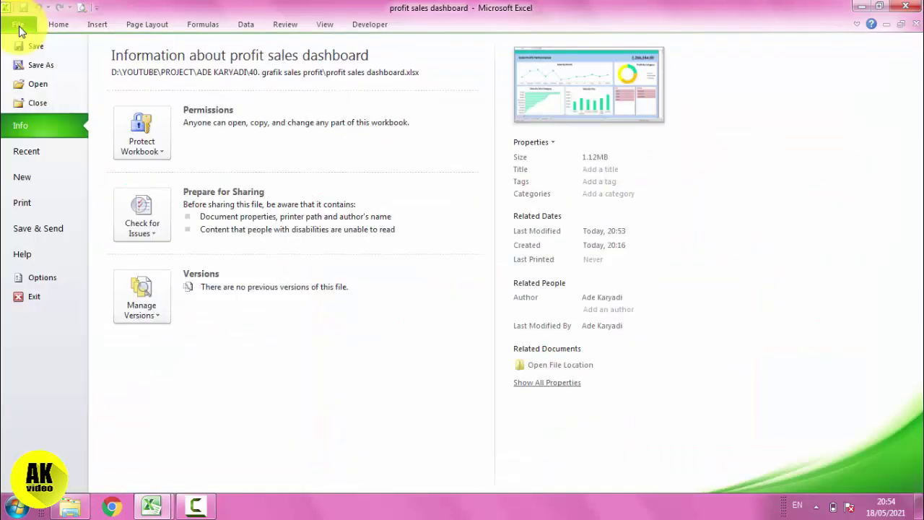
click(32, 203)
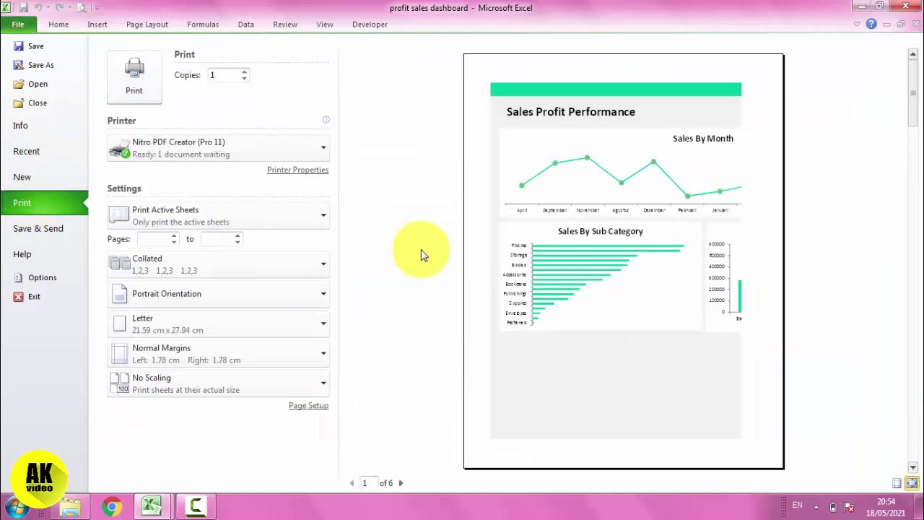
click(211, 296)
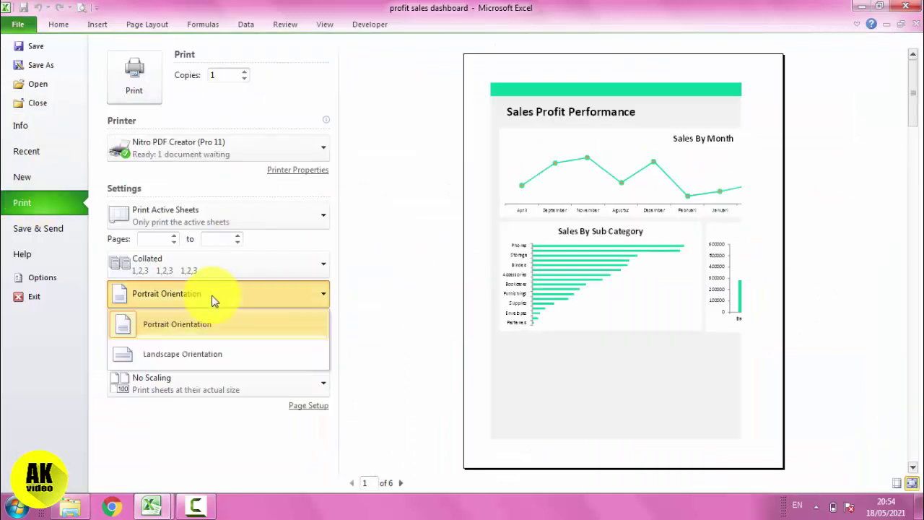
click(172, 351)
click(174, 337)
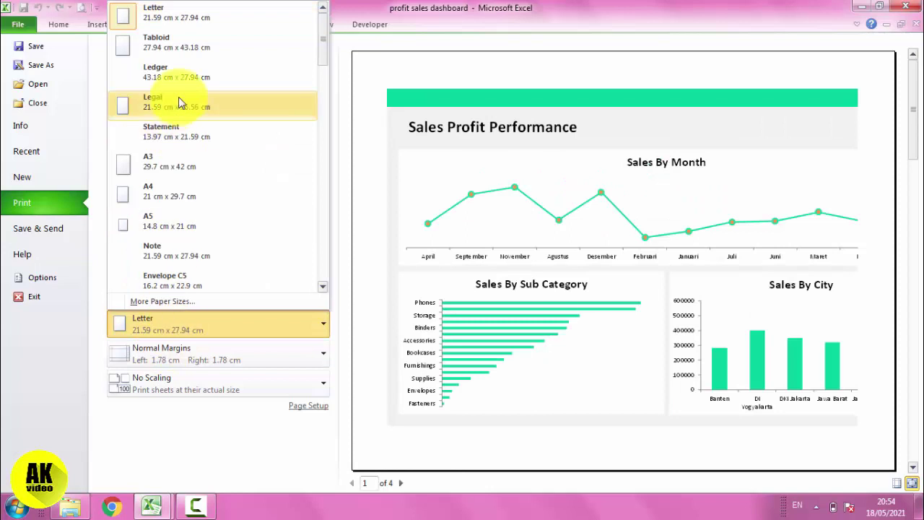
click(161, 195)
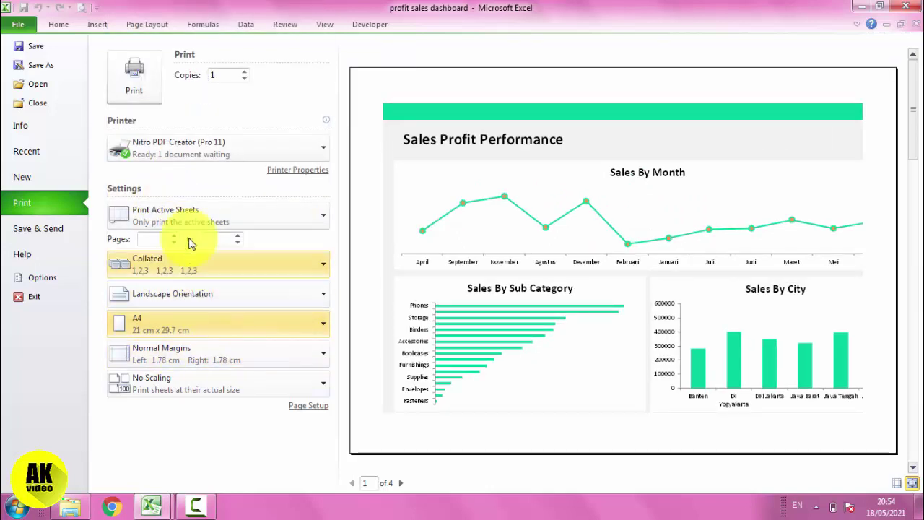
Step: Print only the selected dashboard area, fitted to 1 page wide by 1 page tall
click(184, 216)
click(184, 216)
click(156, 216)
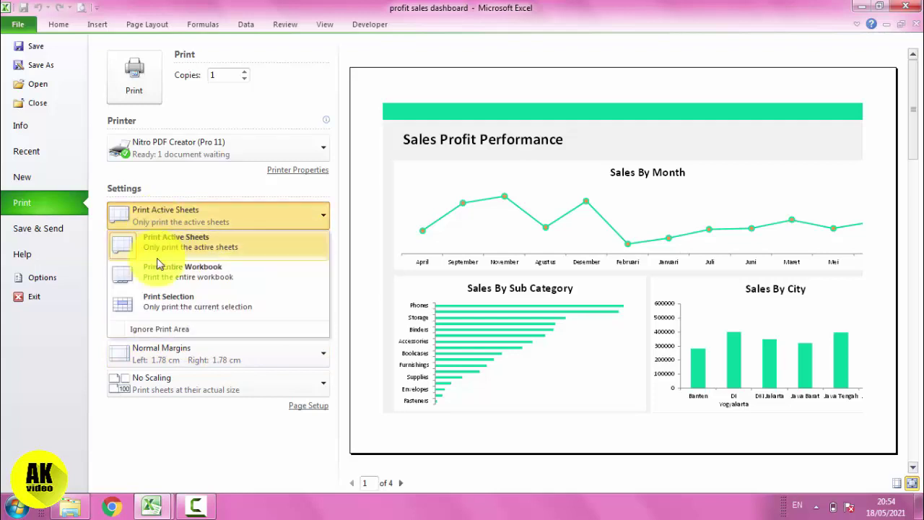
click(149, 299)
click(148, 298)
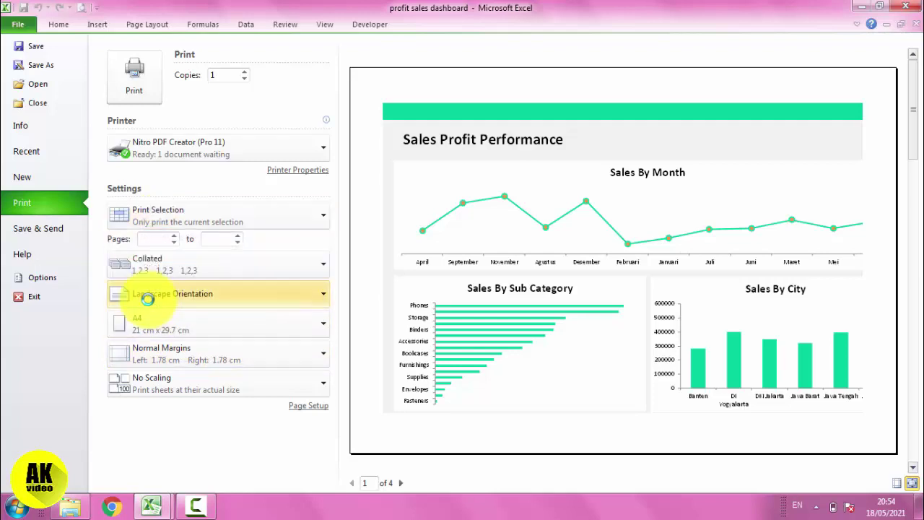
click(309, 405)
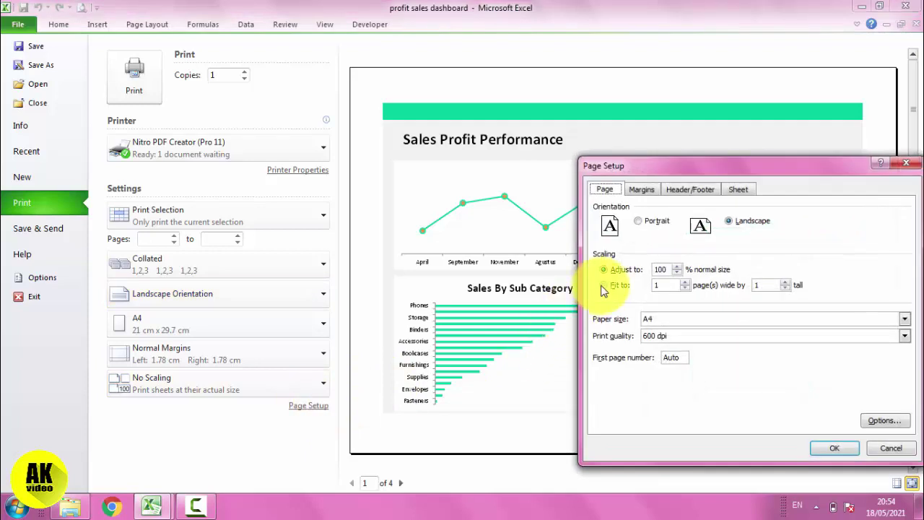
click(604, 286)
key(Return)
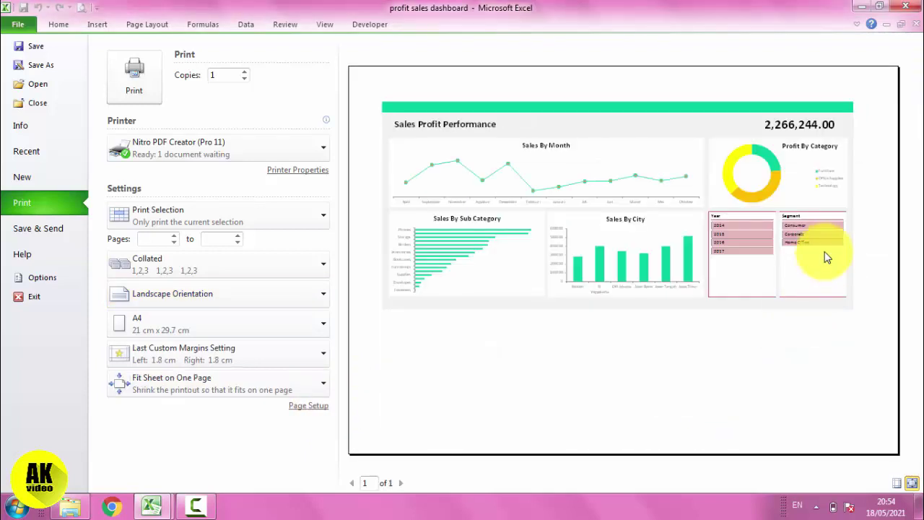